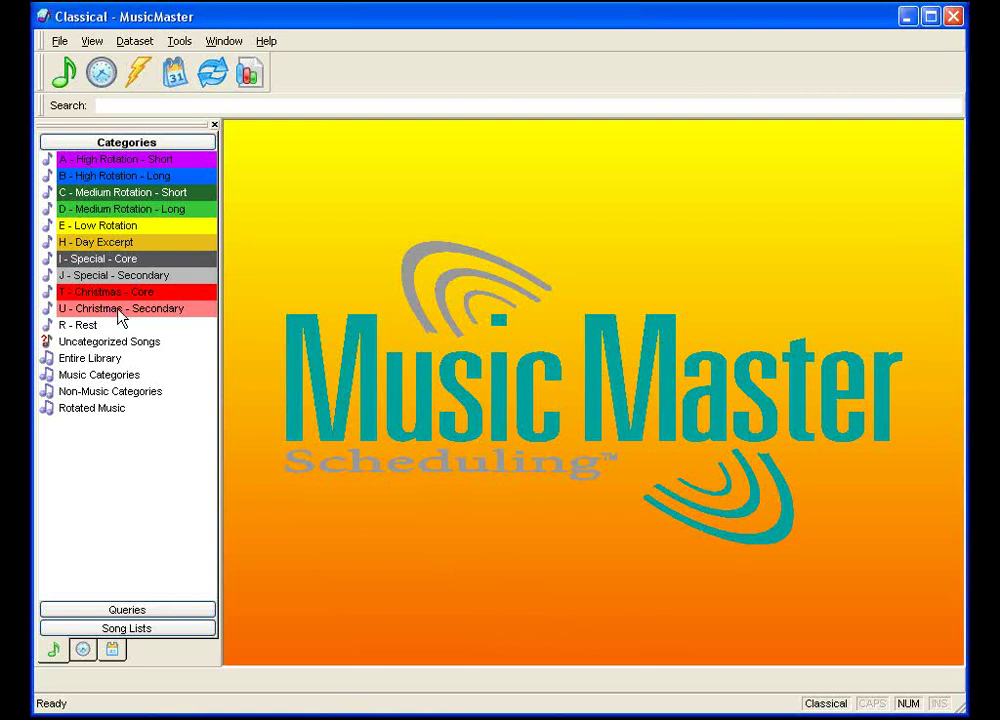
right_click(96, 441)
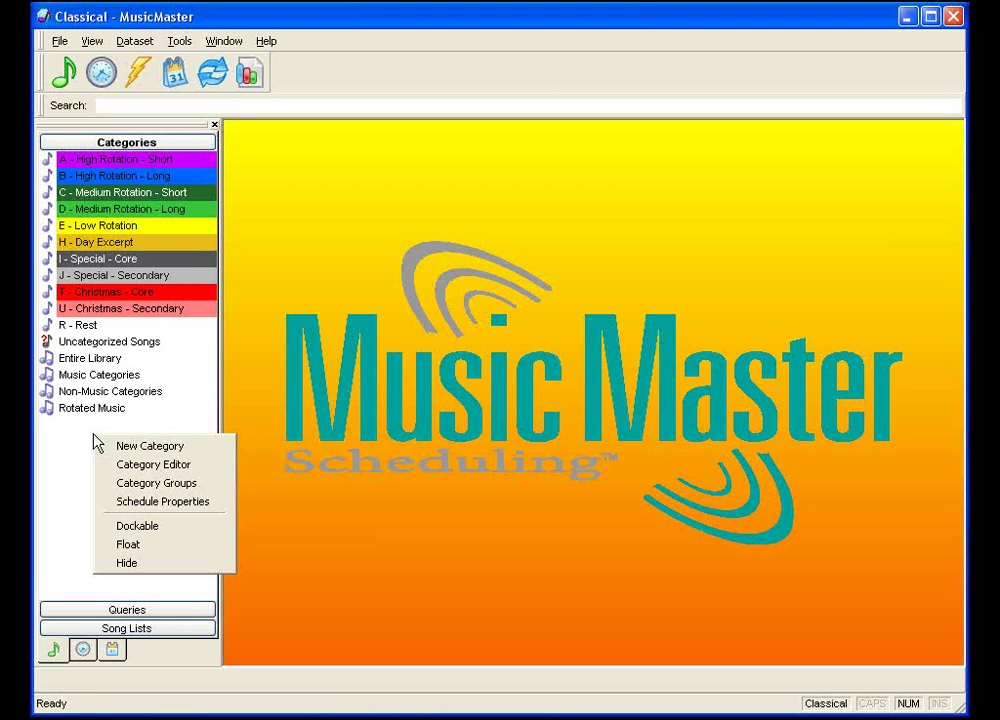
click(90, 433)
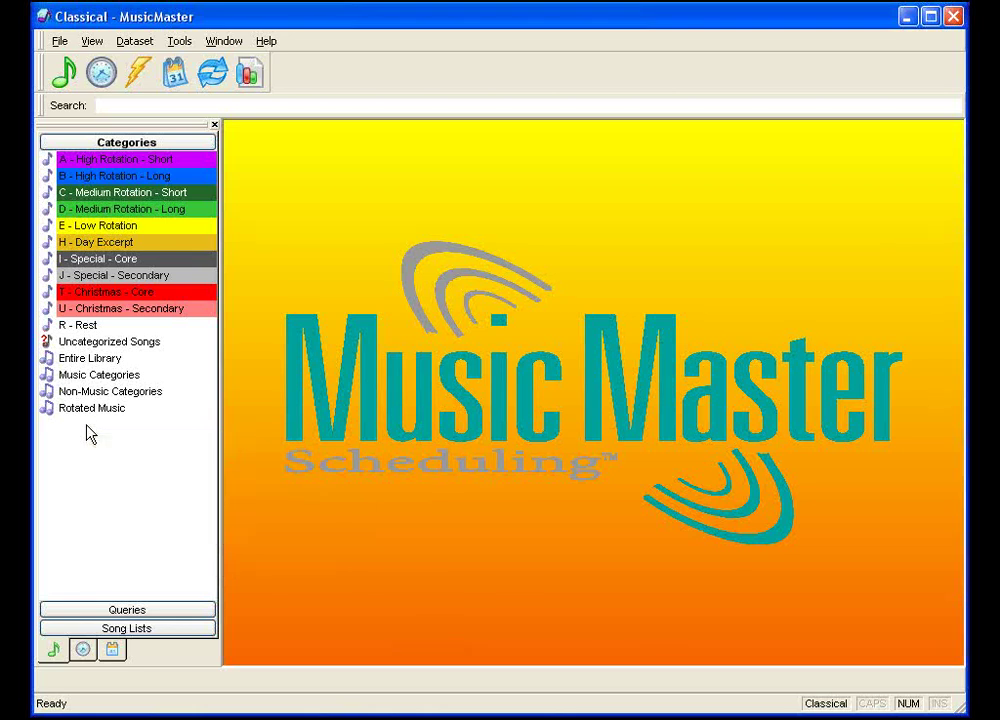
click(157, 610)
click(145, 143)
Step: Open the category groups from the library's category editor and view the list of existing groups
click(137, 42)
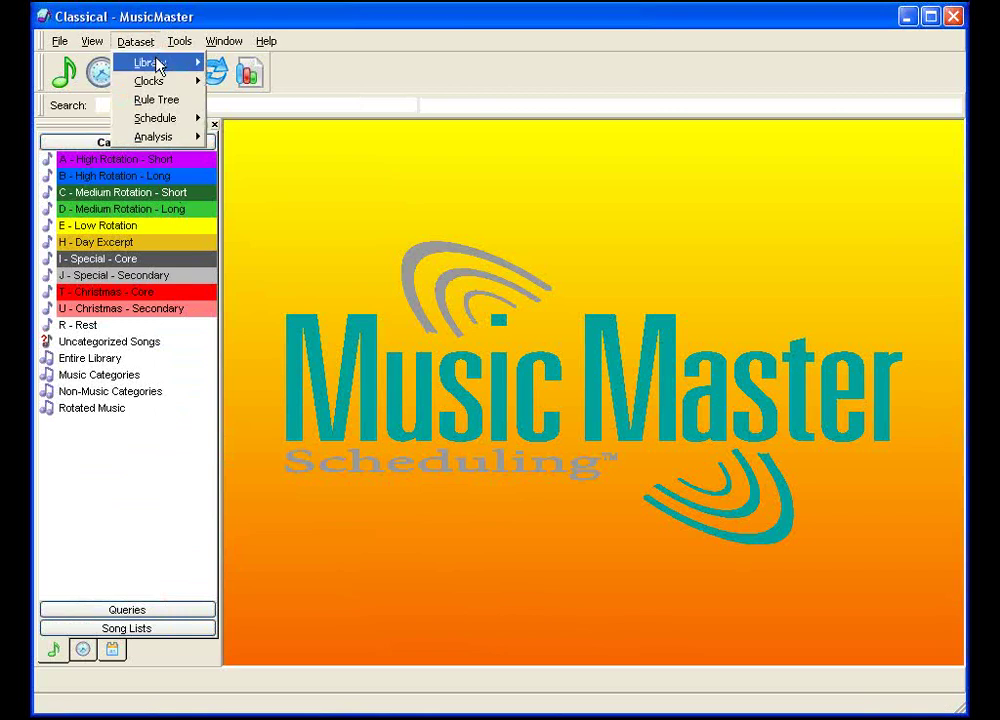
mouse_move(158, 62)
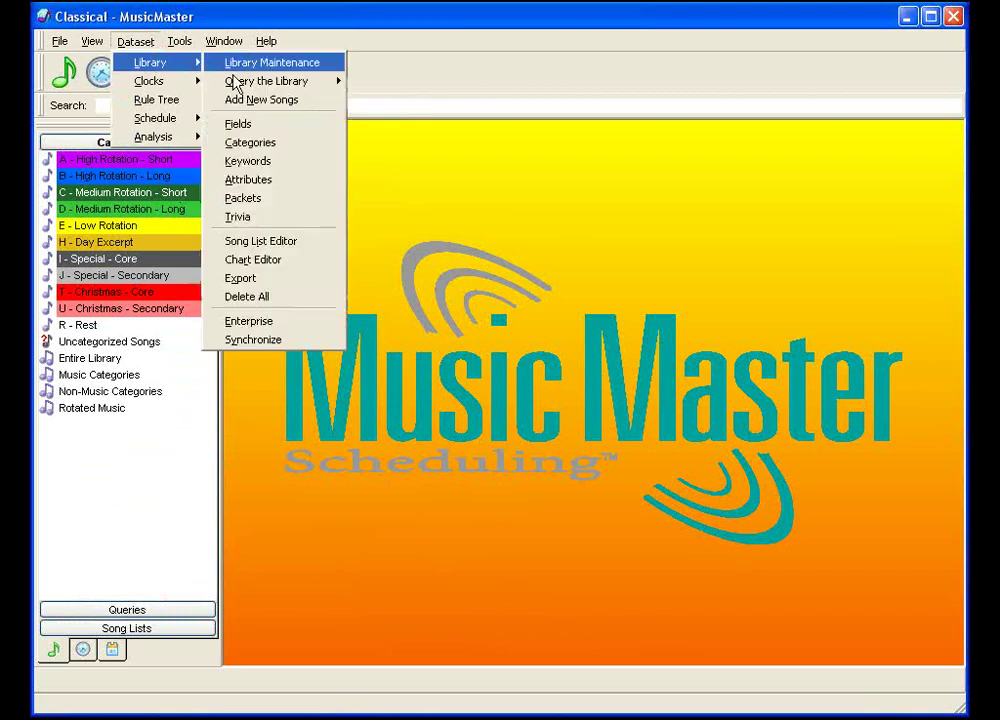
click(312, 148)
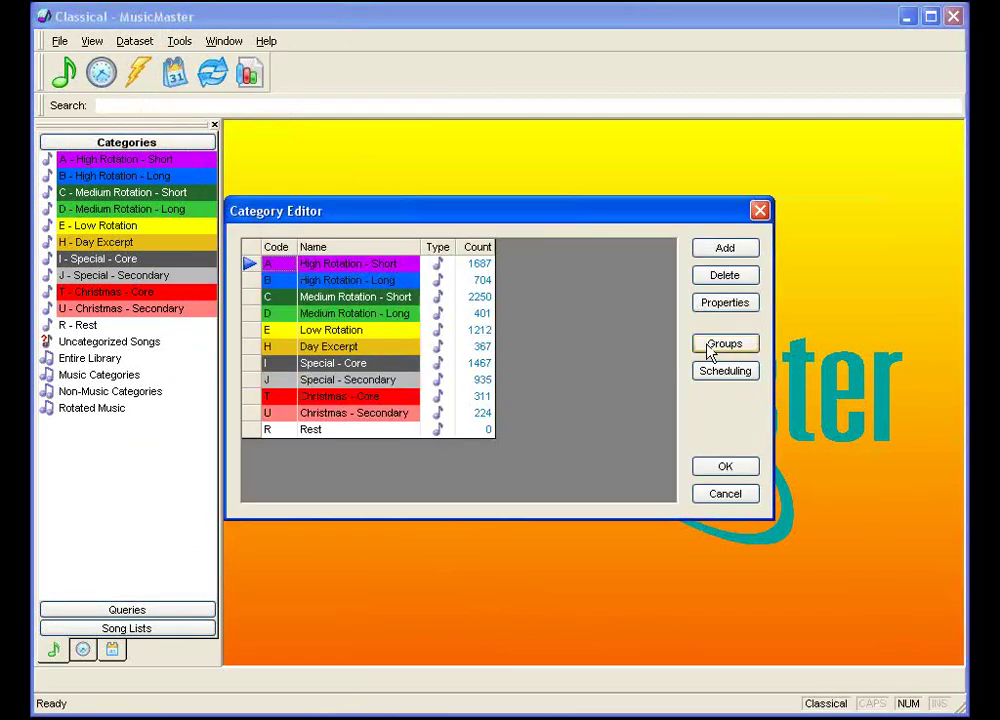
click(724, 345)
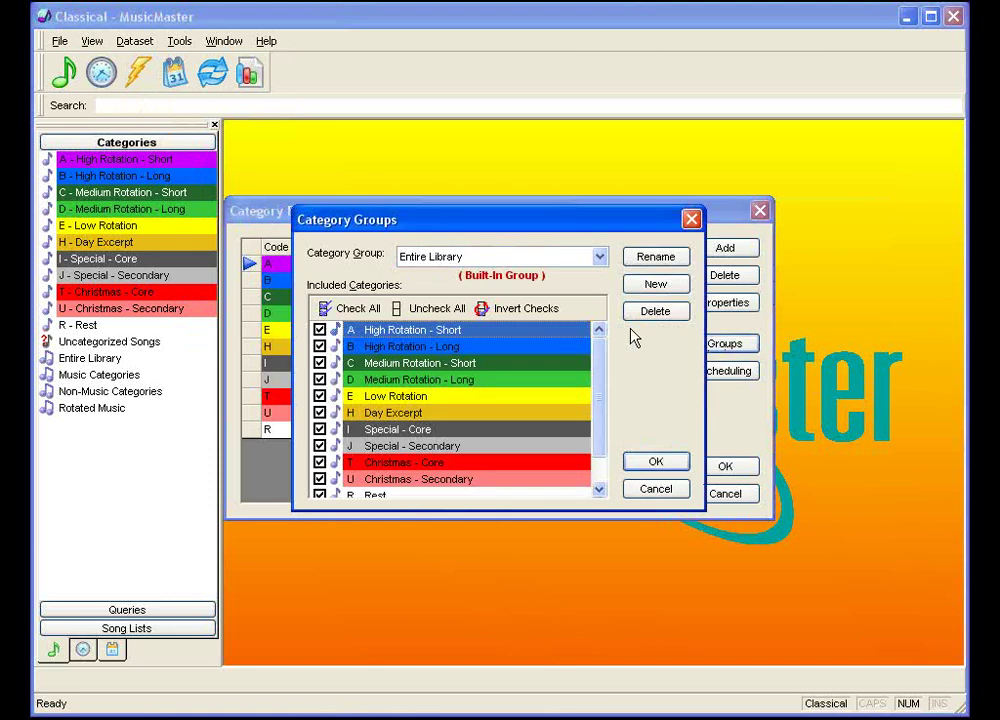
click(601, 258)
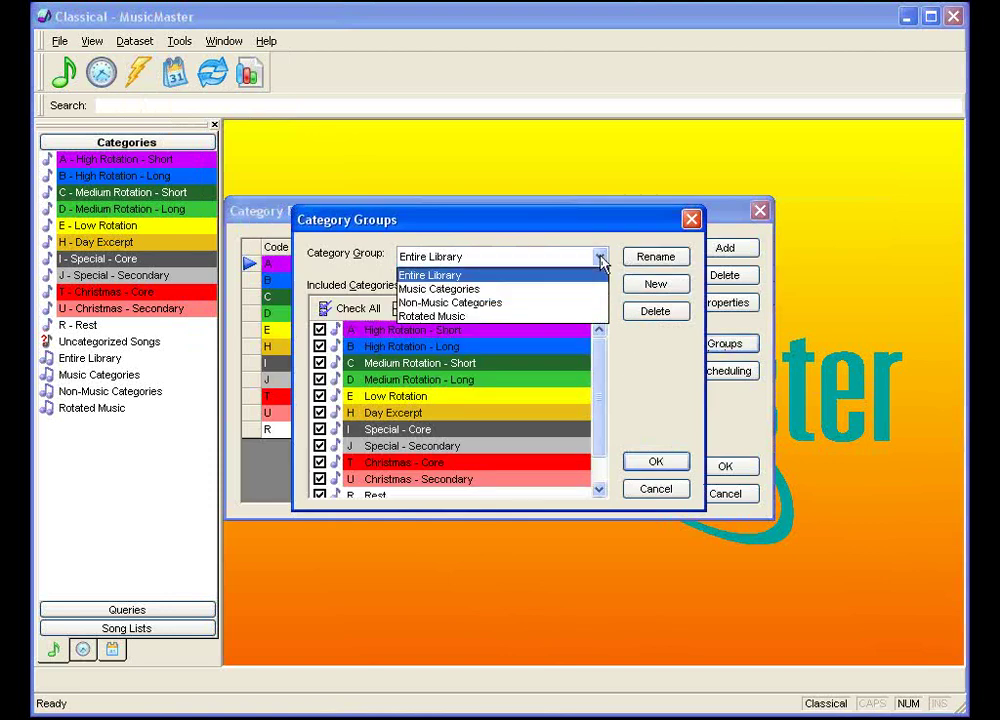
click(654, 364)
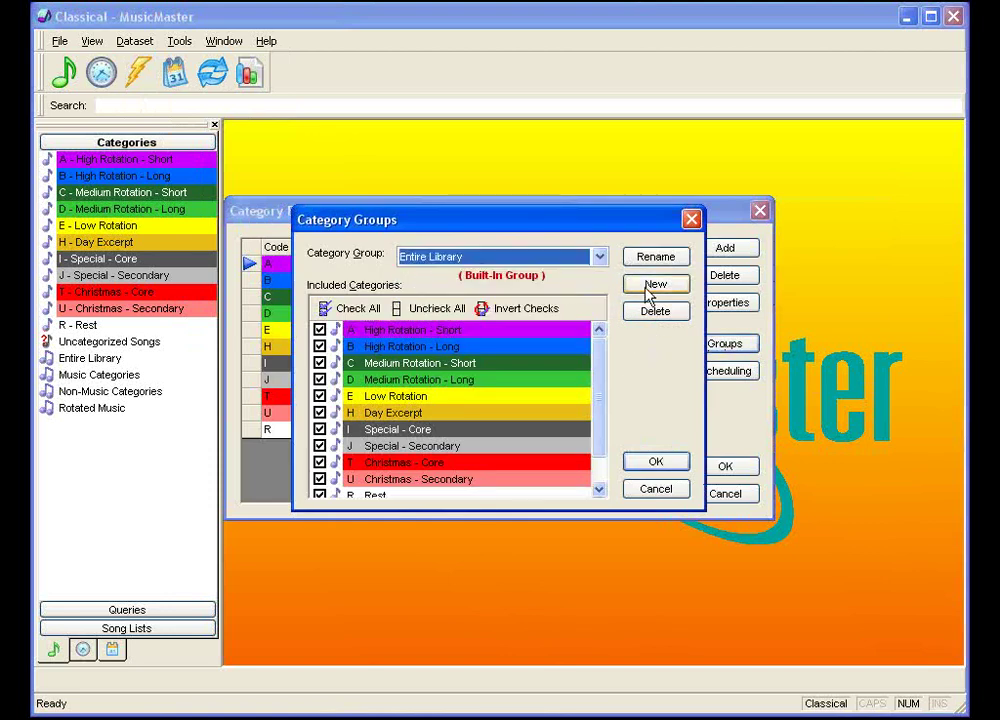
Step: Create a category group named Christmas that includes Christmas - Core and Christmas - Secondary, and save the category changes
click(655, 284)
text(Christmas)
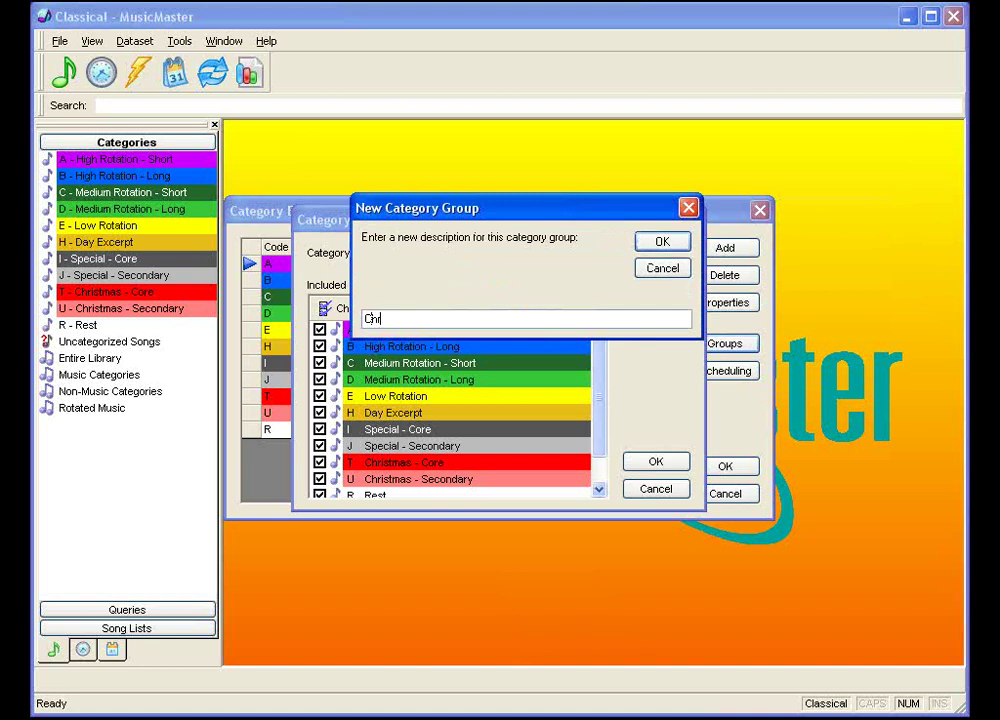
click(651, 245)
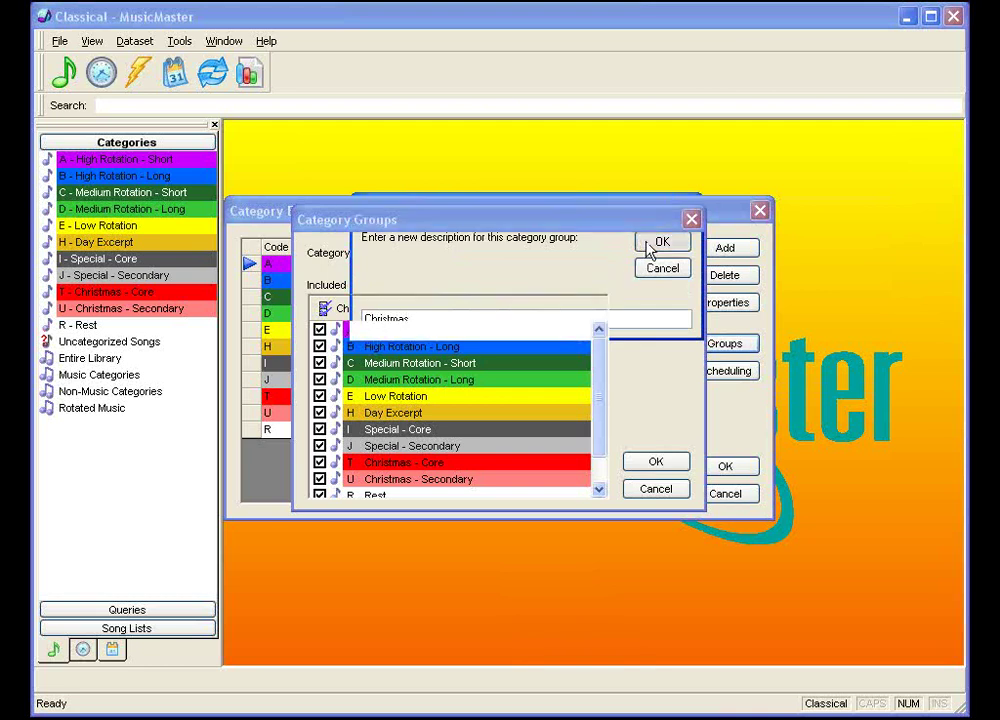
click(319, 479)
click(319, 462)
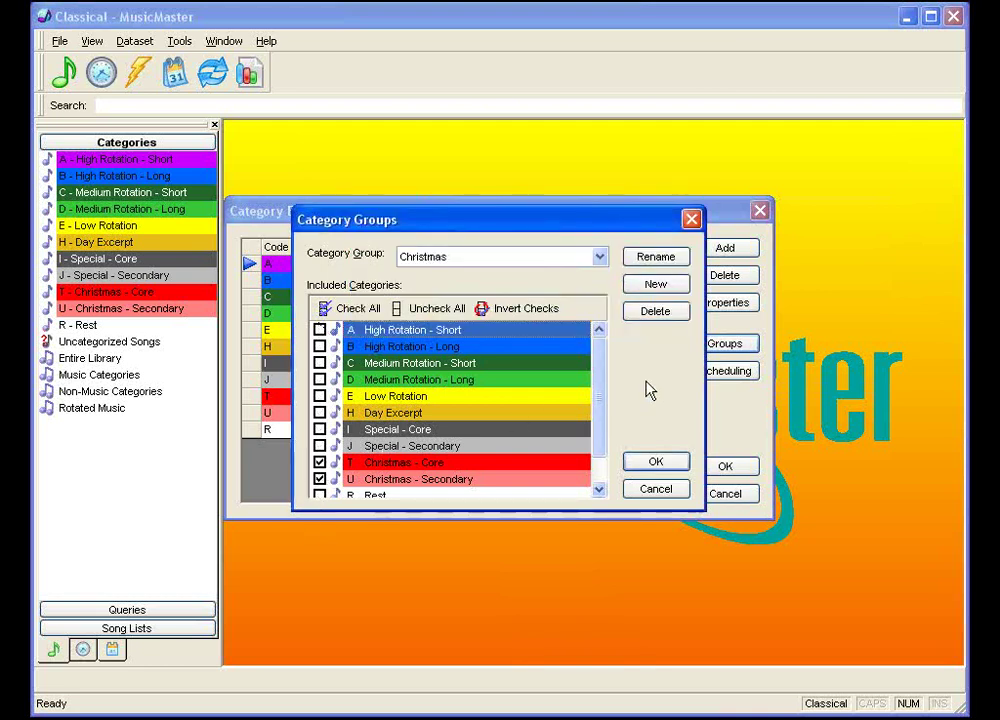
click(660, 463)
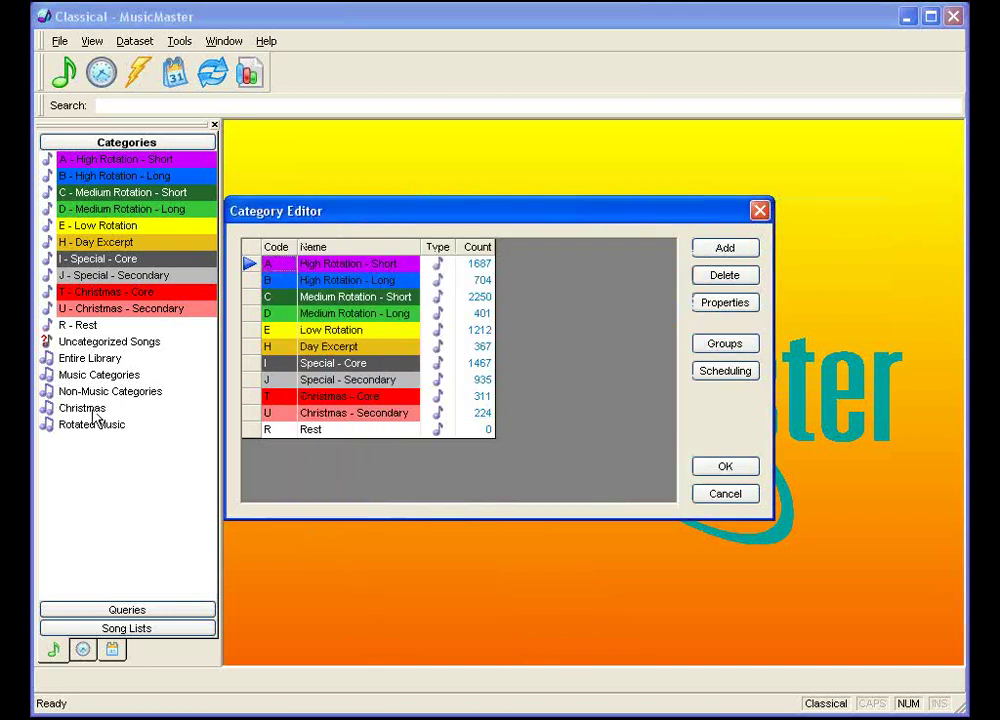
click(741, 470)
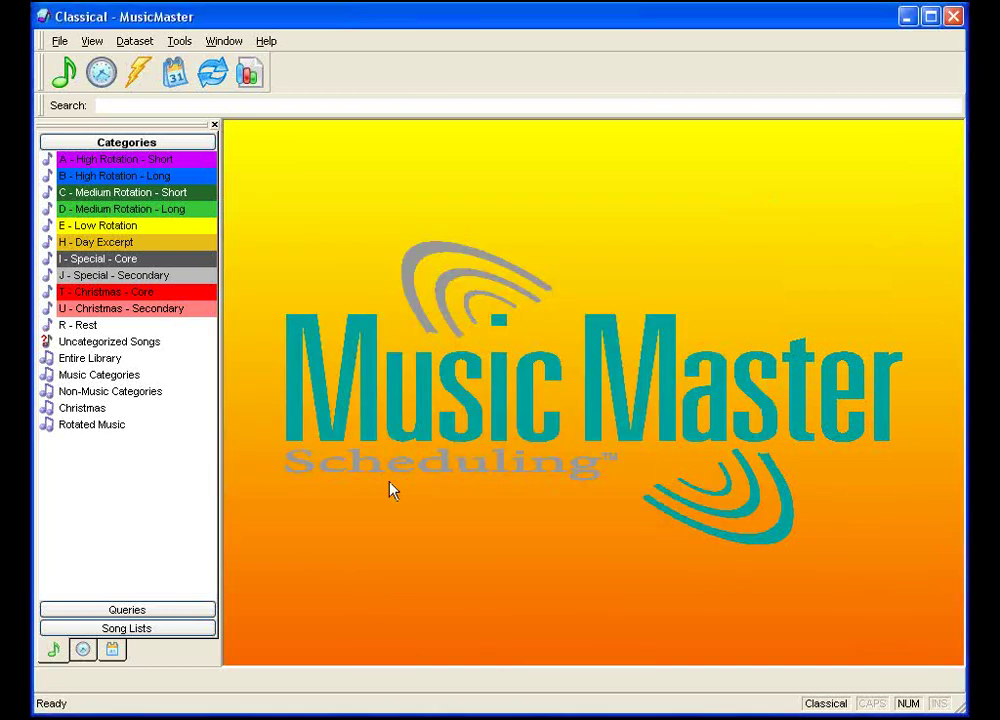
Step: List the Christmas group's songs with the Category field added as the first grid column, and close the list
double_click(90, 410)
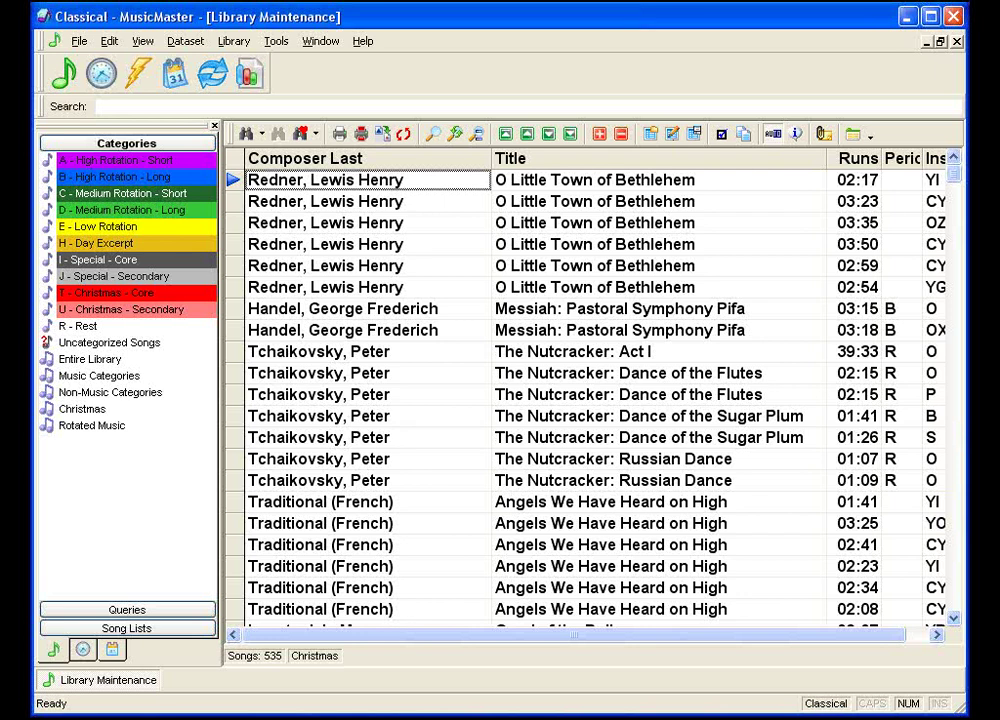
click(672, 133)
drag(258, 305, 432, 272)
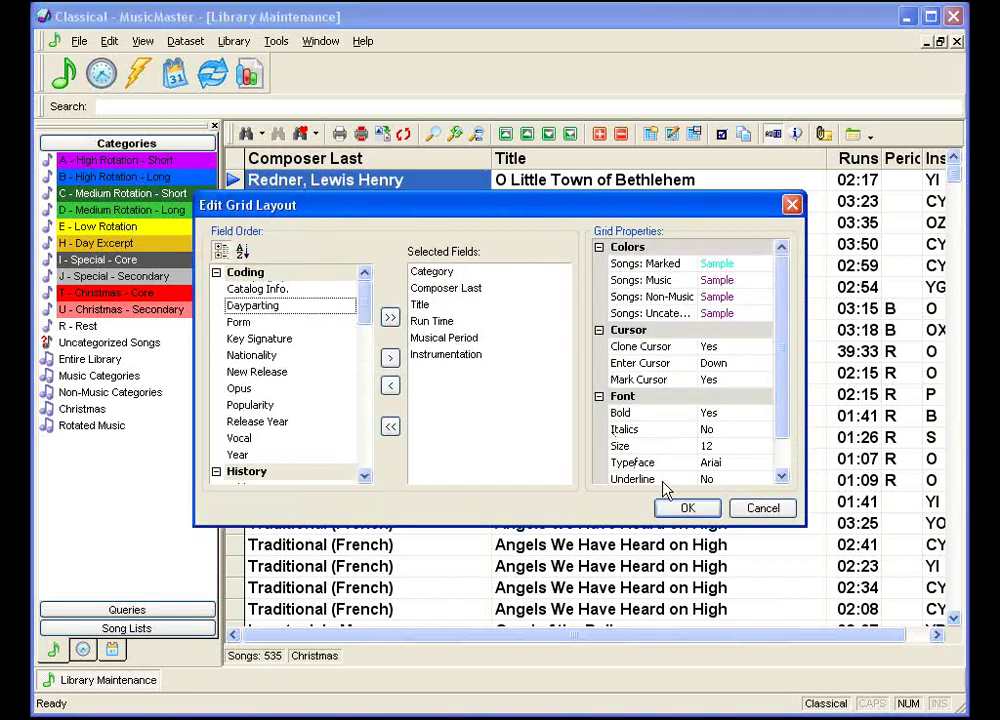
click(685, 509)
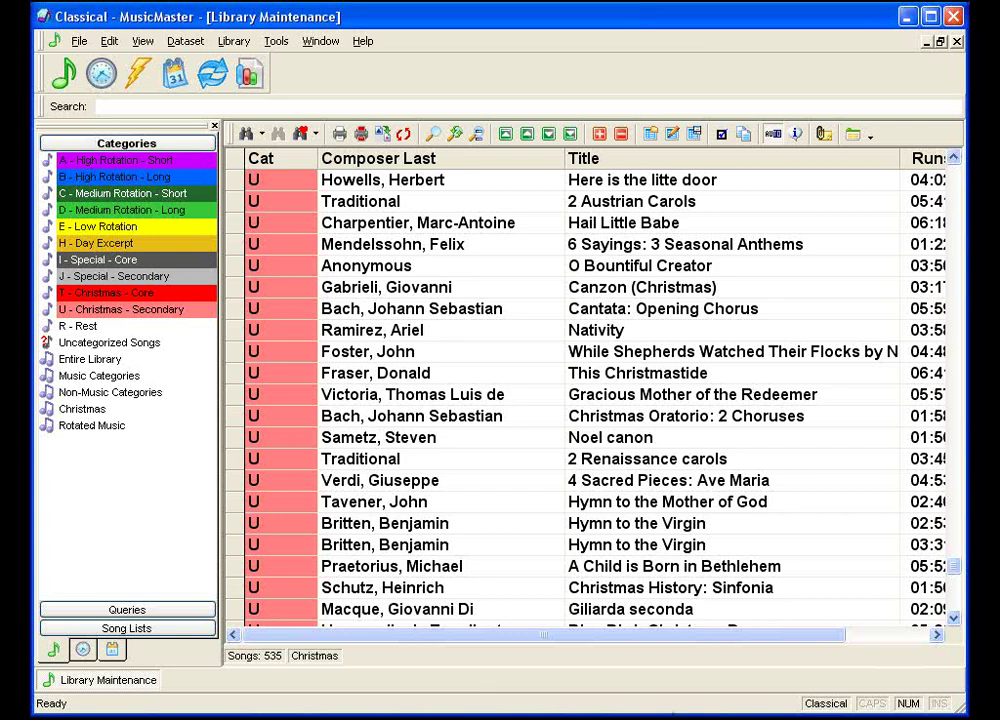
key(ctrl+F4)
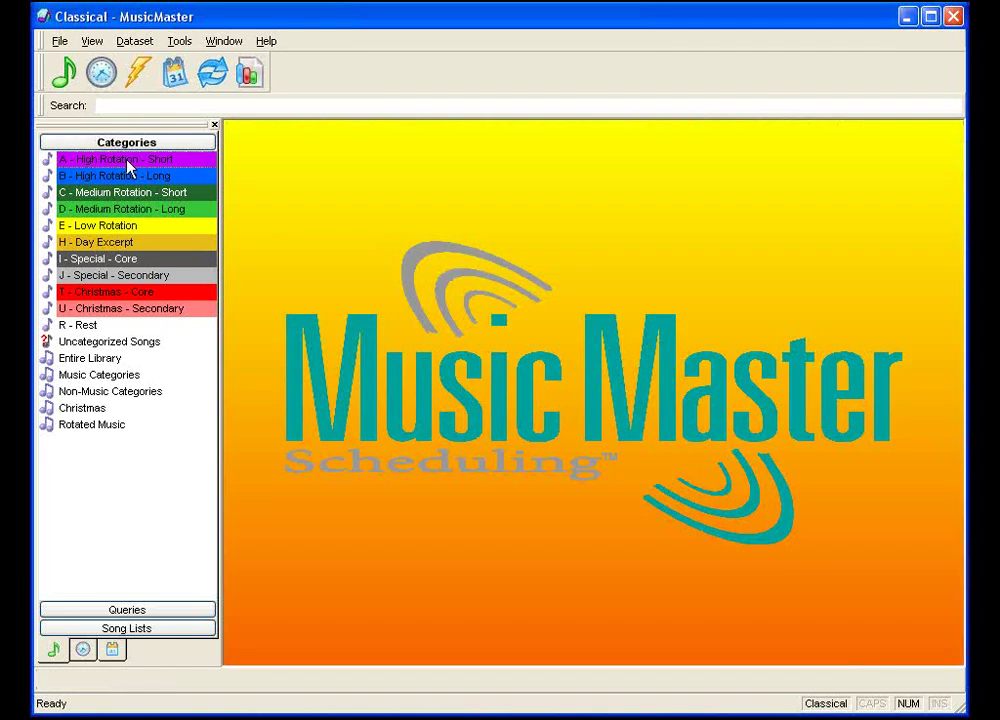
Step: List the songs of category A - High Rotation - Short and load the Adding Pieces grid layout
double_click(127, 162)
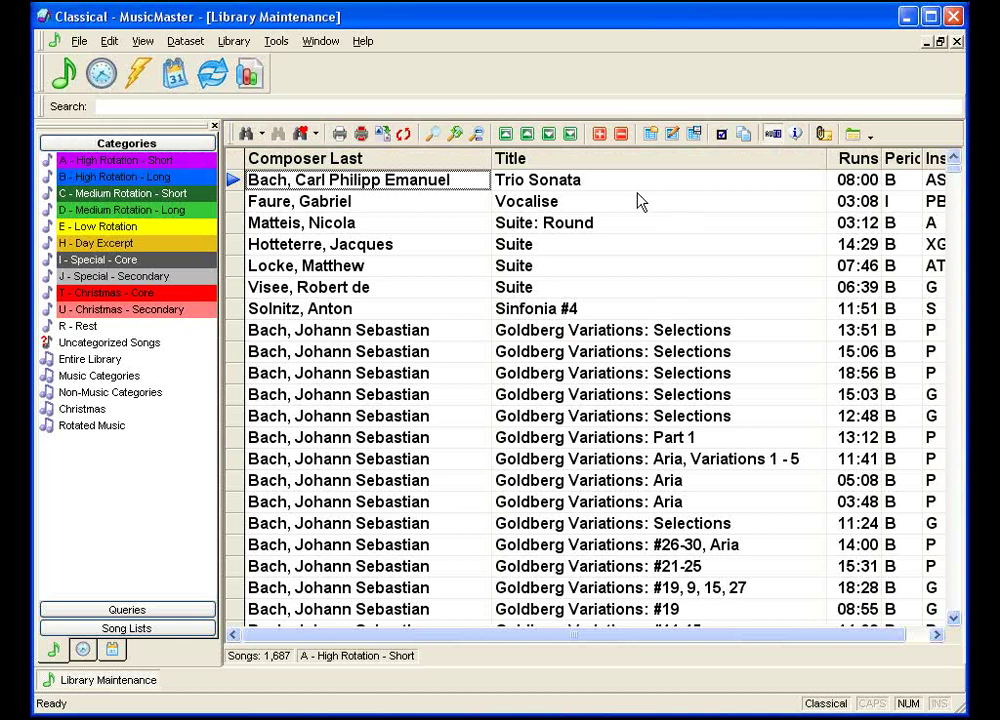
click(651, 138)
click(378, 300)
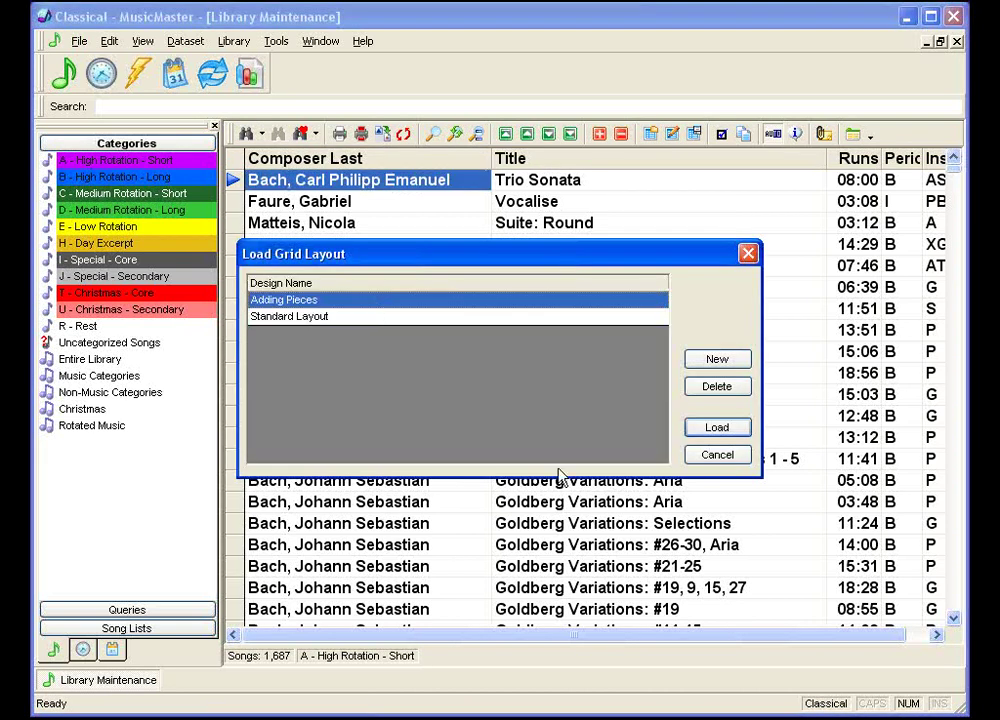
click(715, 428)
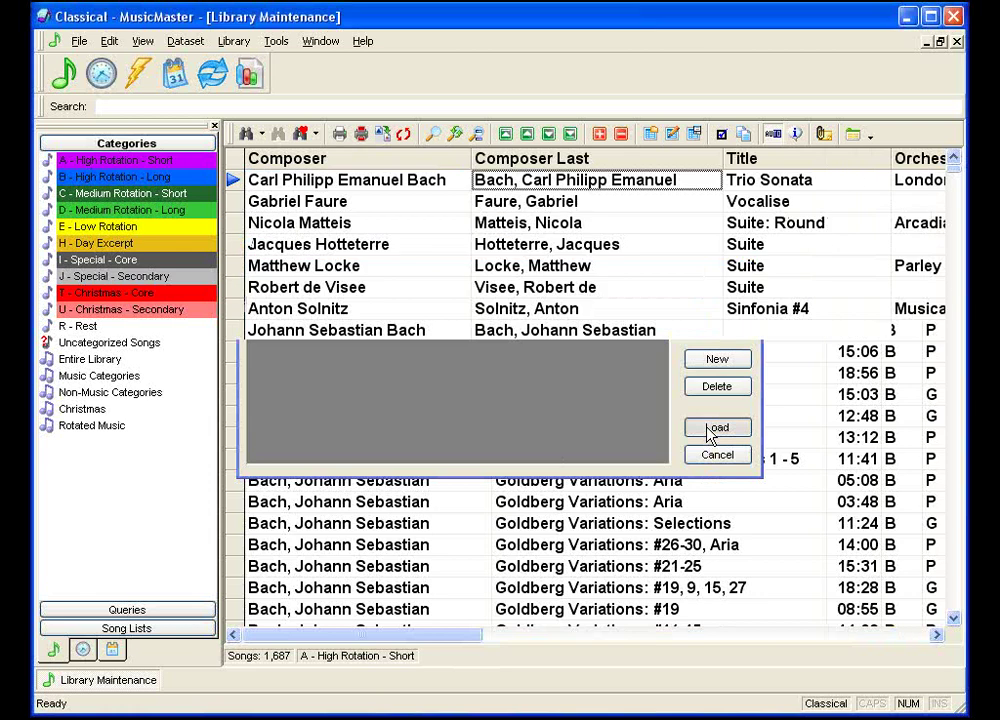
Step: Add 1 blank song to A - High Rotation - Short, including it in the existing song list
click(600, 135)
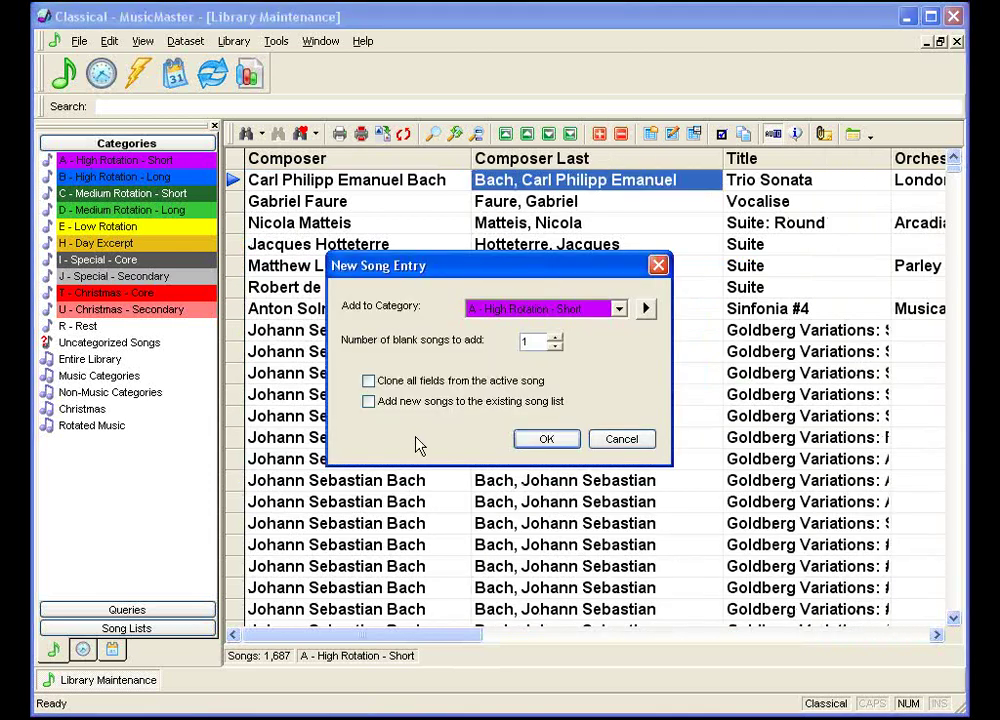
click(369, 402)
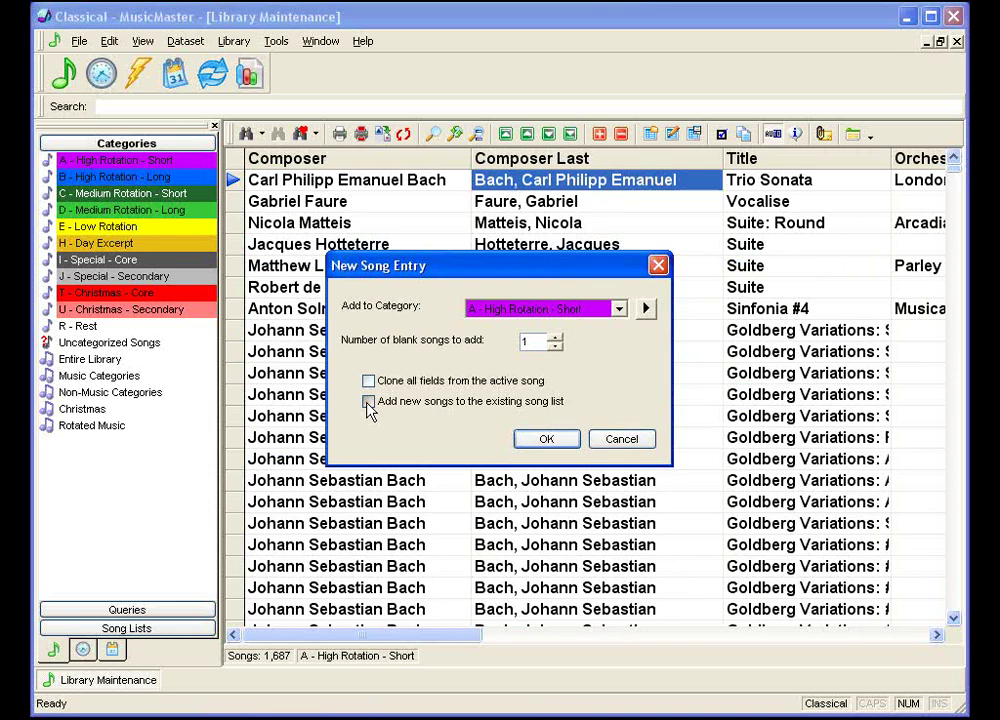
click(520, 341)
text(1)
click(548, 440)
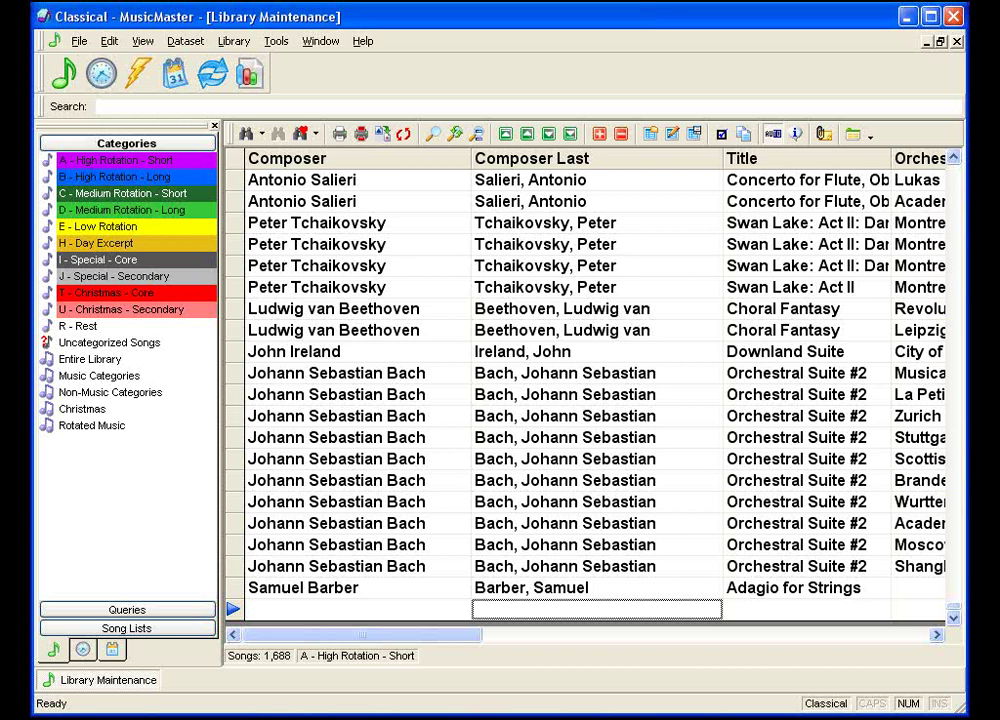
Step: Set the new song's composer to George Frederich Handel
key(shift+Tab)
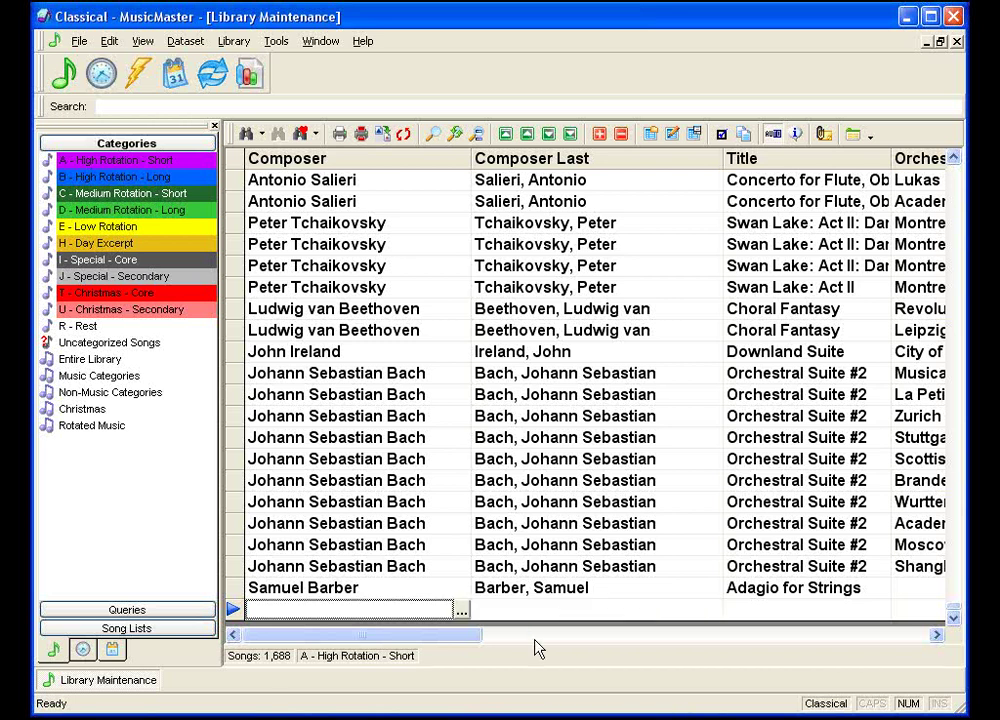
text(Ge)
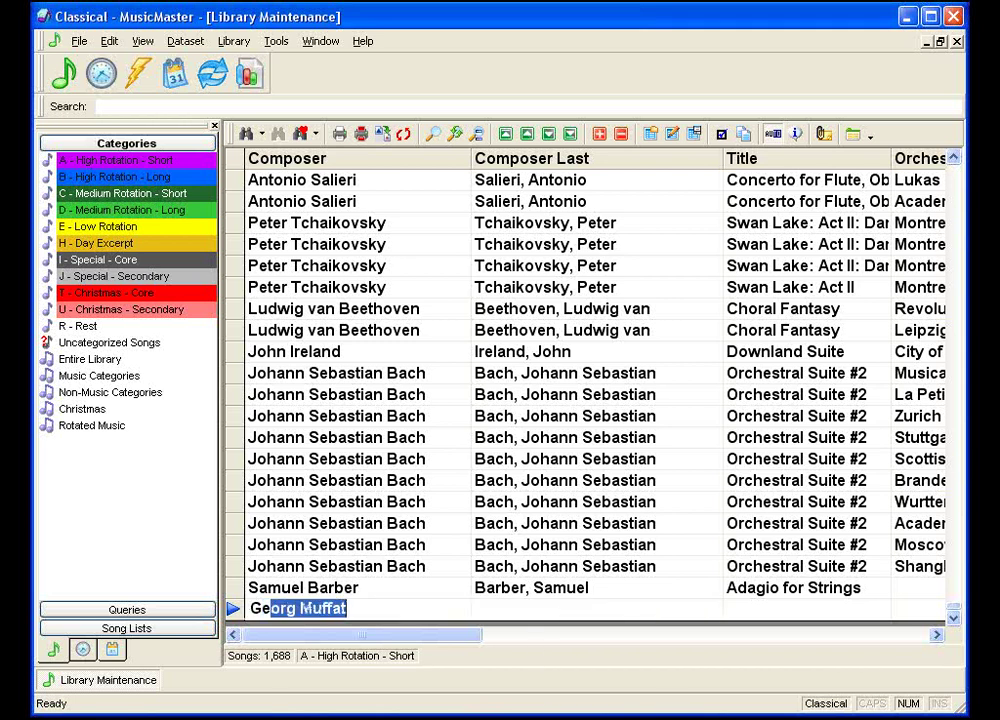
text(orge )
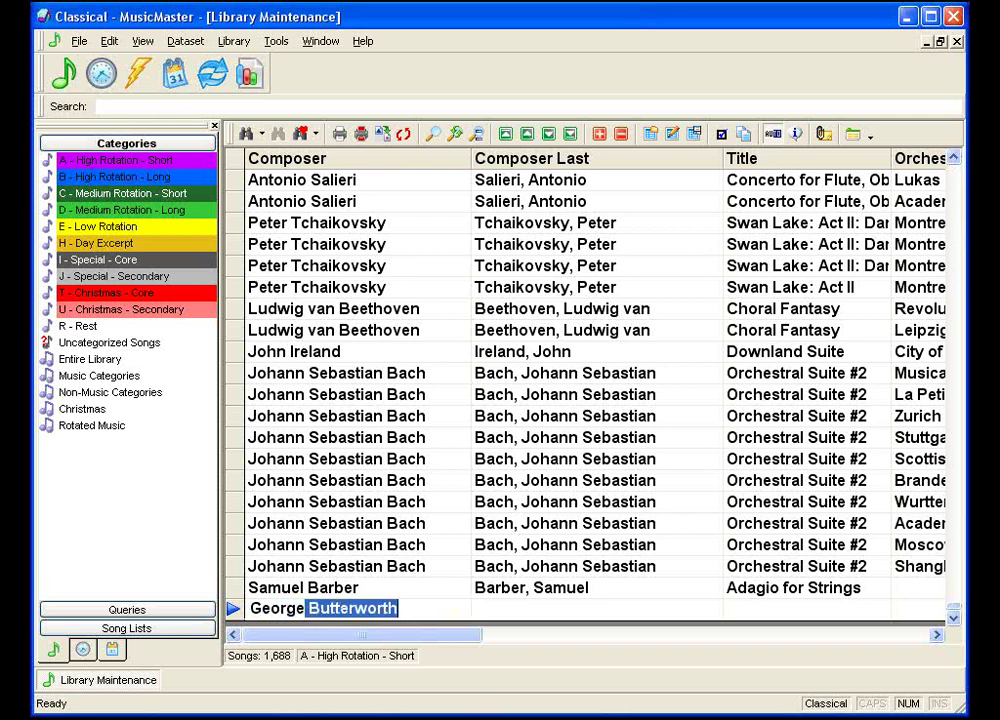
text(Frederich Handel)
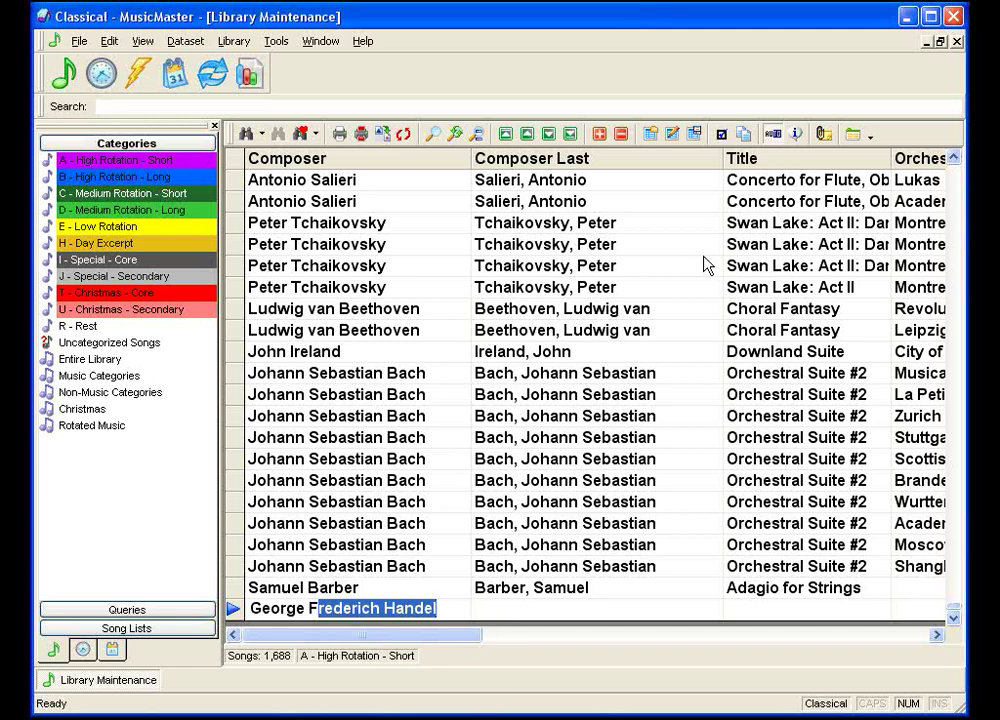
click(752, 30)
click(565, 614)
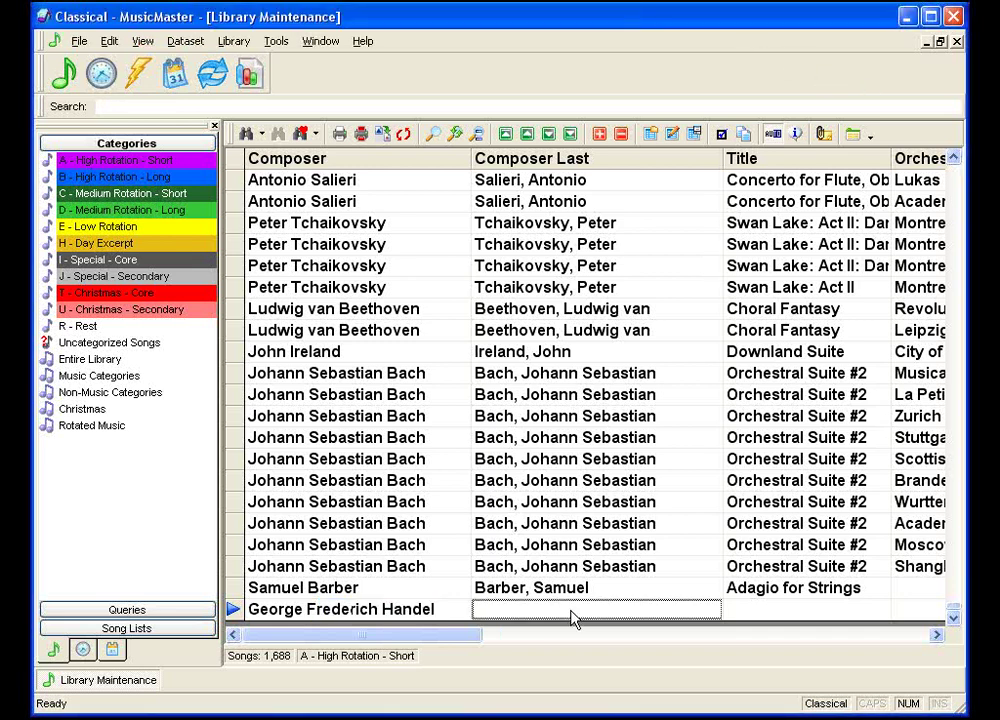
Step: Set the new song's orchestra to King's Consort and its conductor to Robert King, leaving the title blank
click(752, 614)
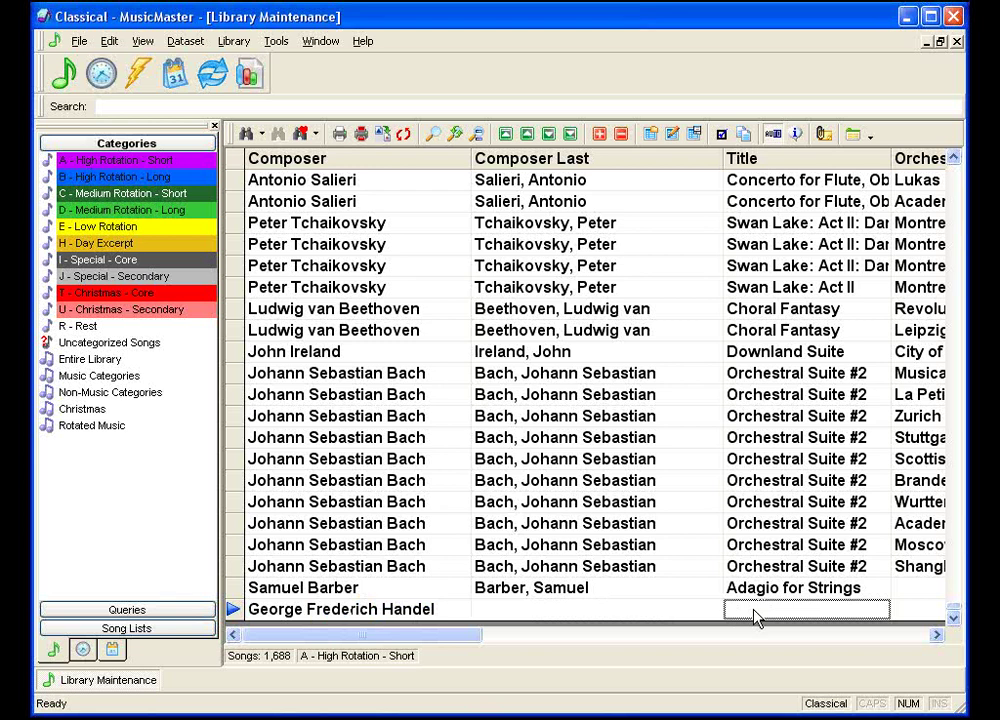
key(Tab)
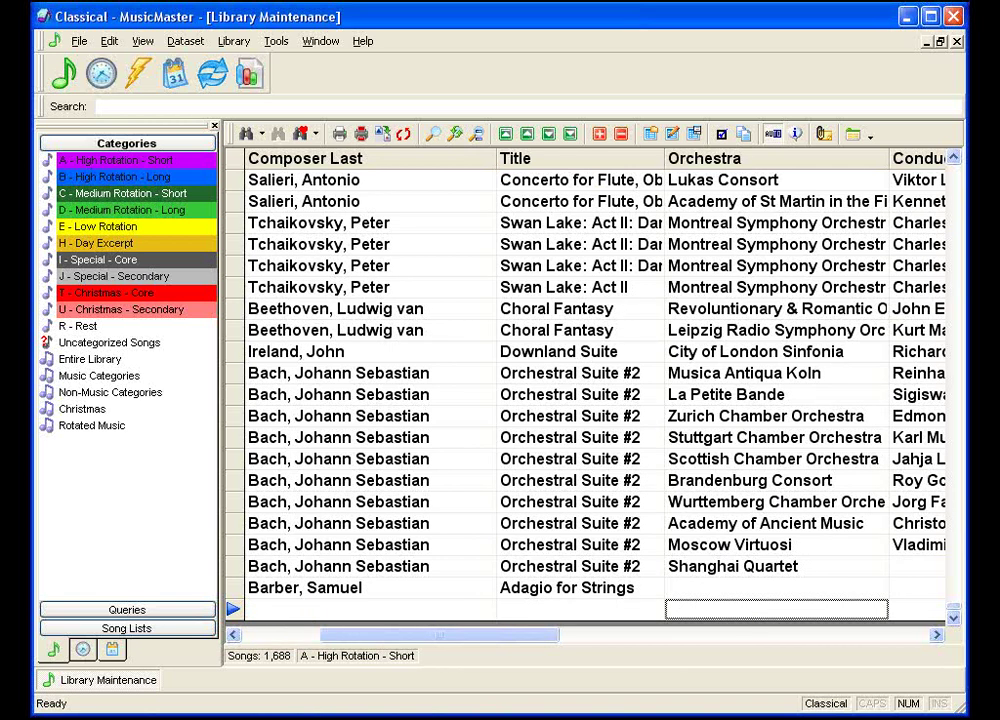
text(King's Consort)
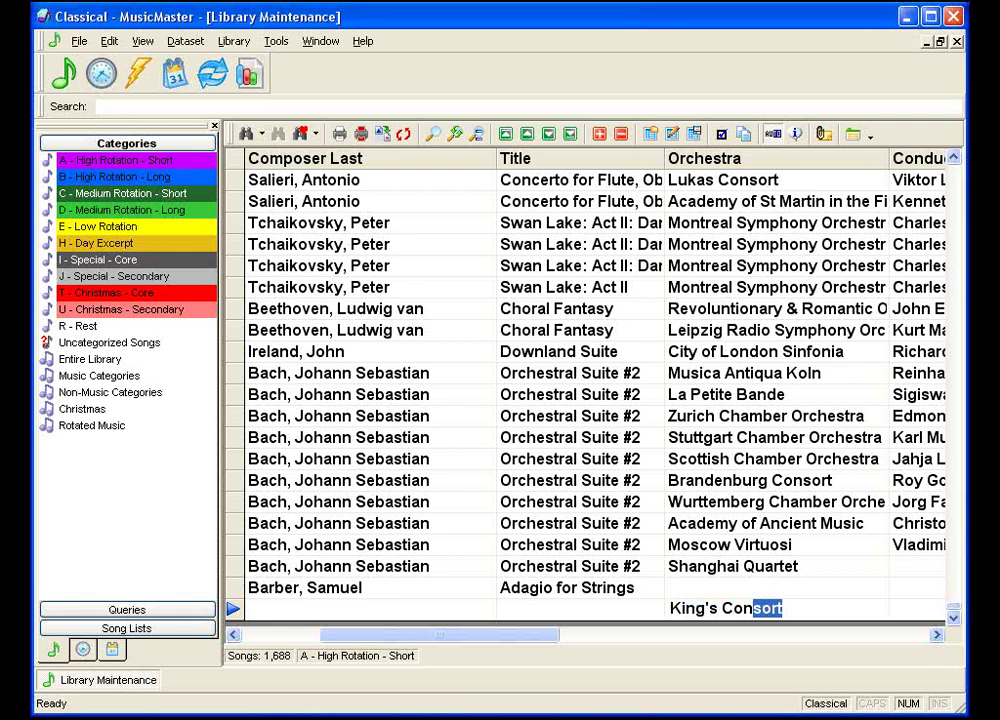
key(Tab)
text(Rob)
key(Tab)
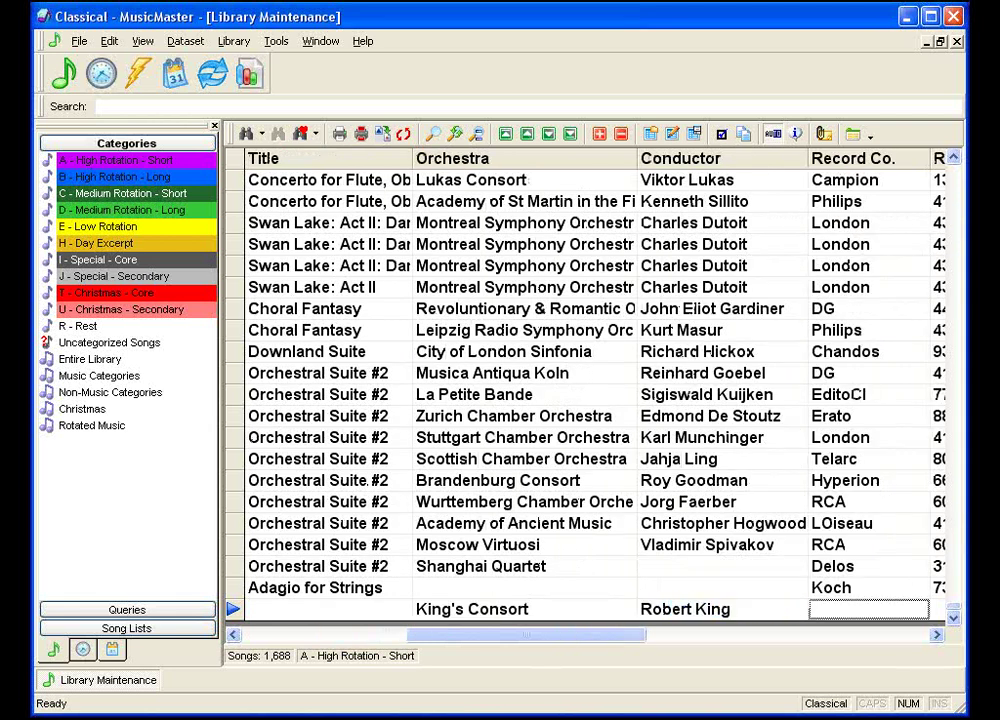
Step: Set the new song's record company to Hyperion and its record ID to 55375
text(Hyperion)
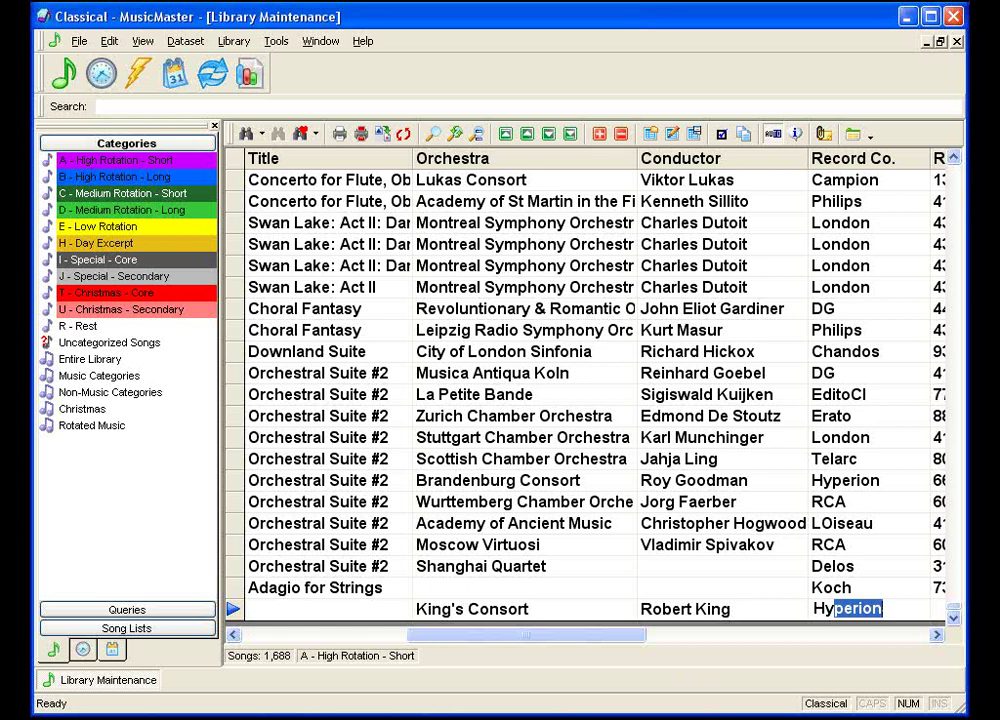
key(Tab)
text(55375)
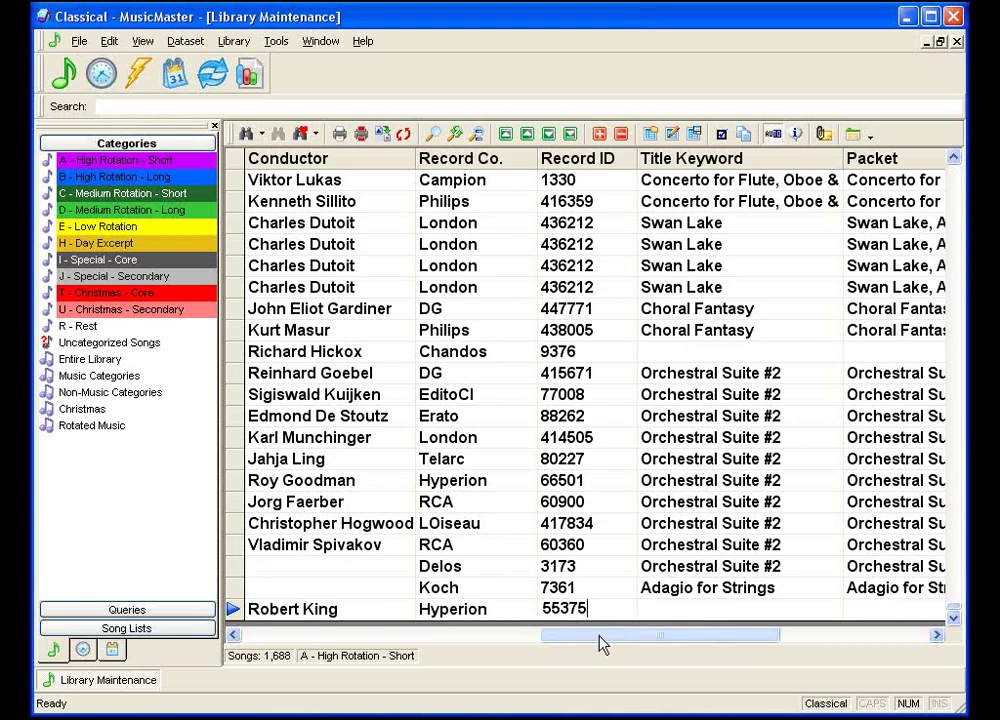
drag(600, 643, 280, 638)
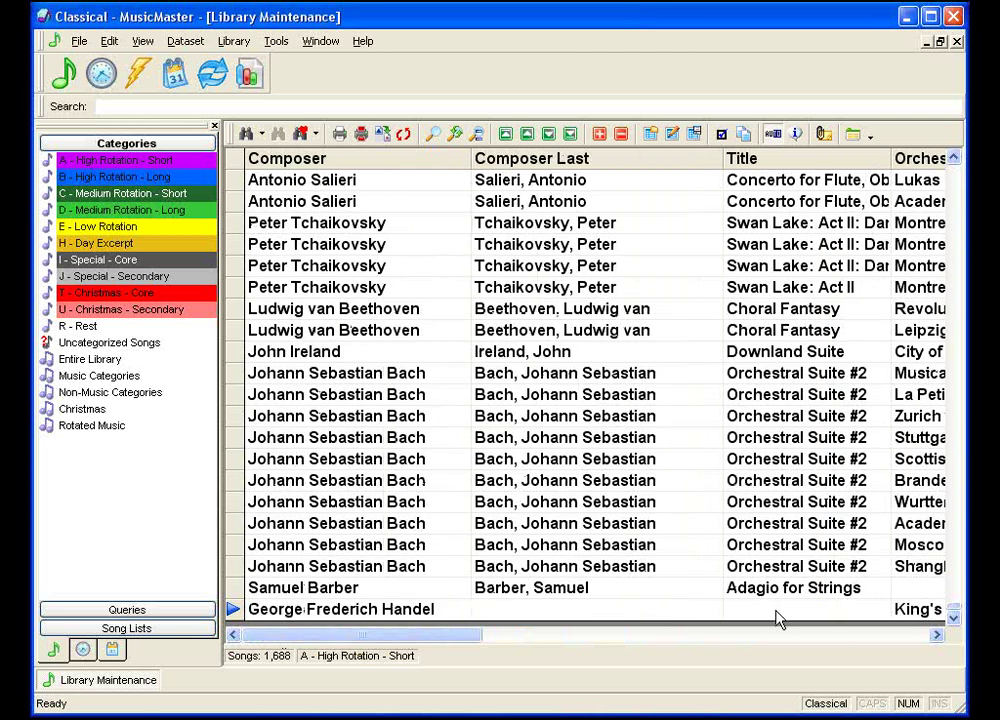
Step: Add 3 songs to A - High Rotation - Short, cloning all fields from the active Handel song and keeping the existing song list
click(600, 137)
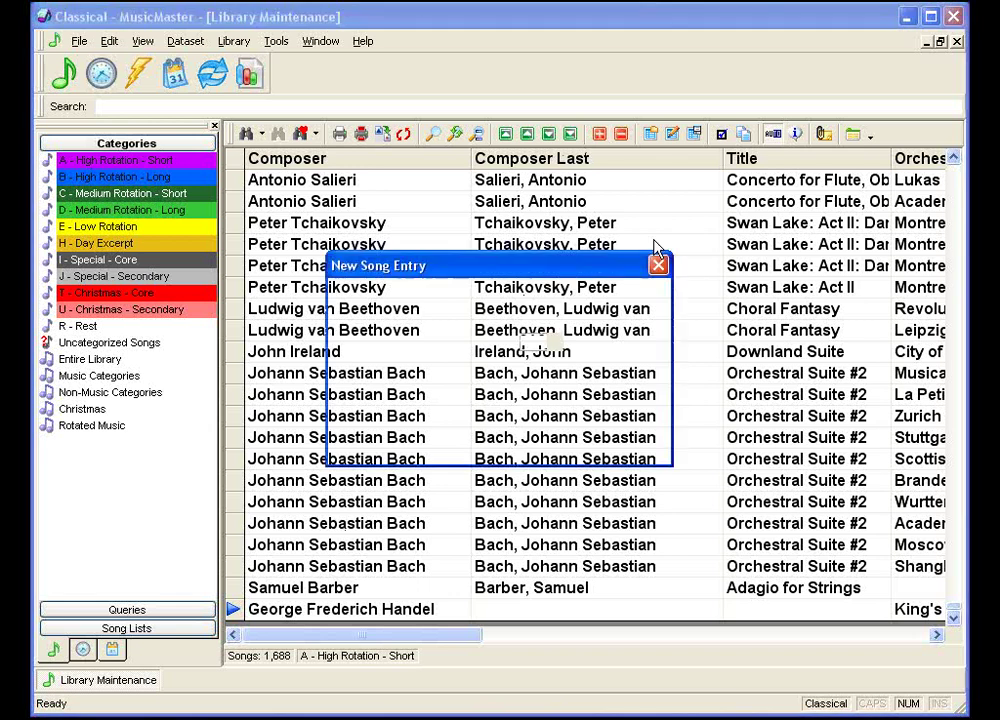
click(556, 338)
click(556, 338)
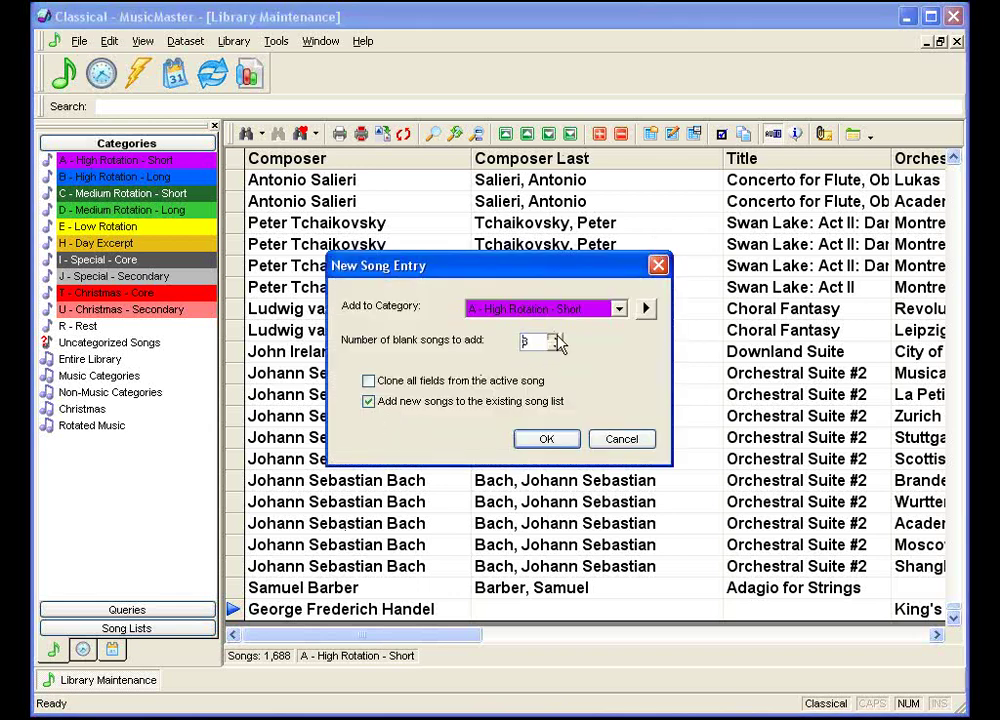
click(556, 338)
click(556, 338)
click(556, 338)
click(556, 338)
click(556, 338)
click(369, 381)
click(543, 446)
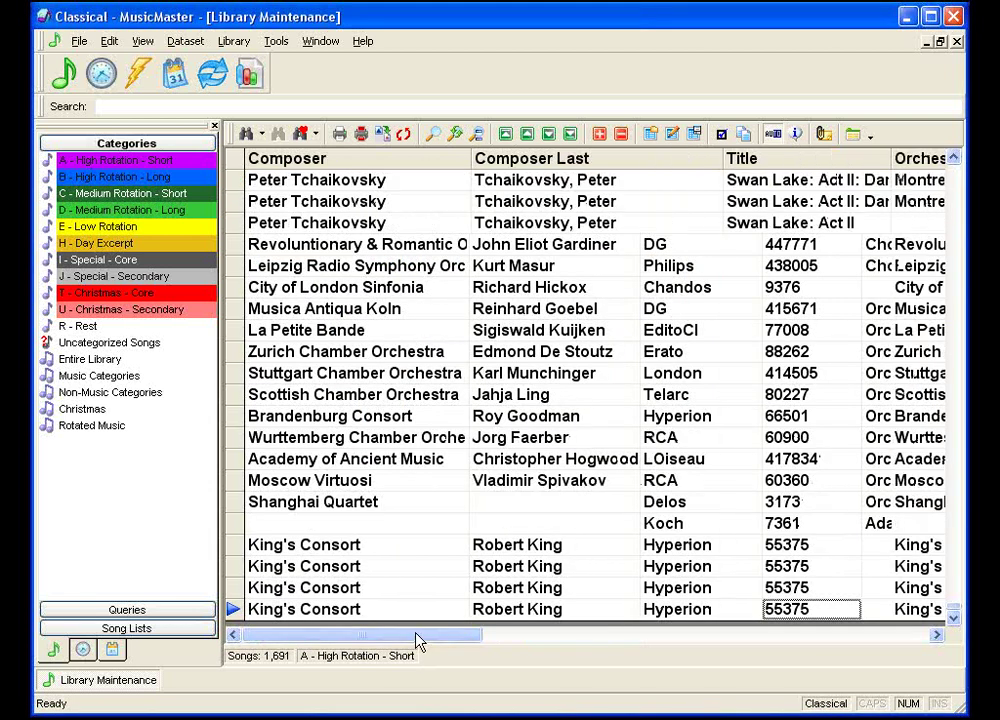
Step: Title the first Handel song Music for Royal Fireworks and the second Water Music Suite #1
click(800, 548)
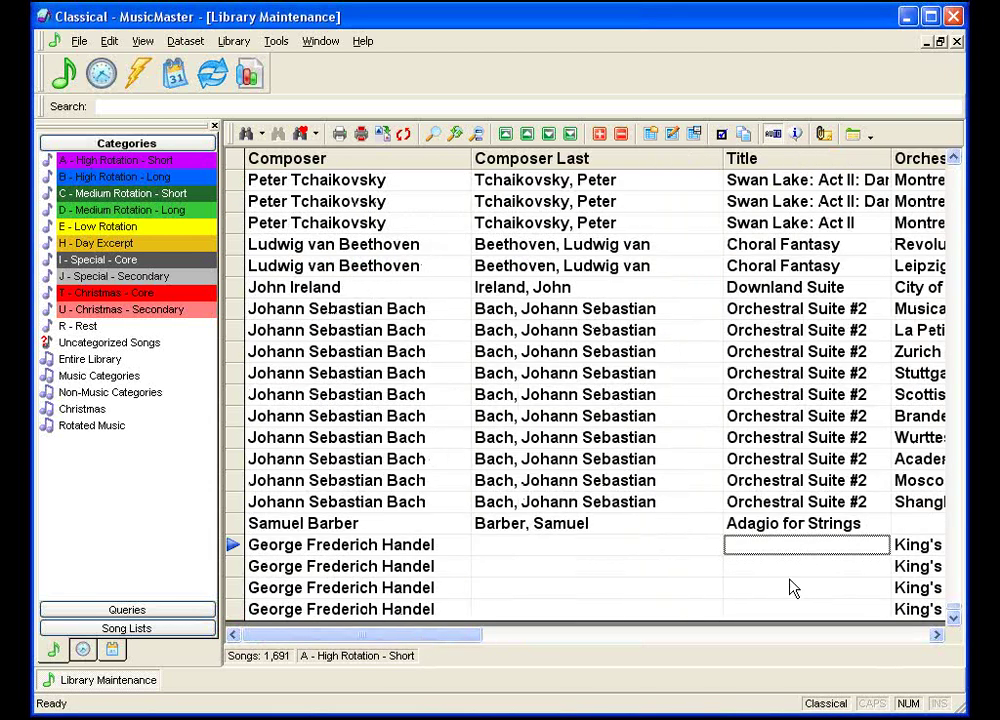
text(Music for Royal Firew)
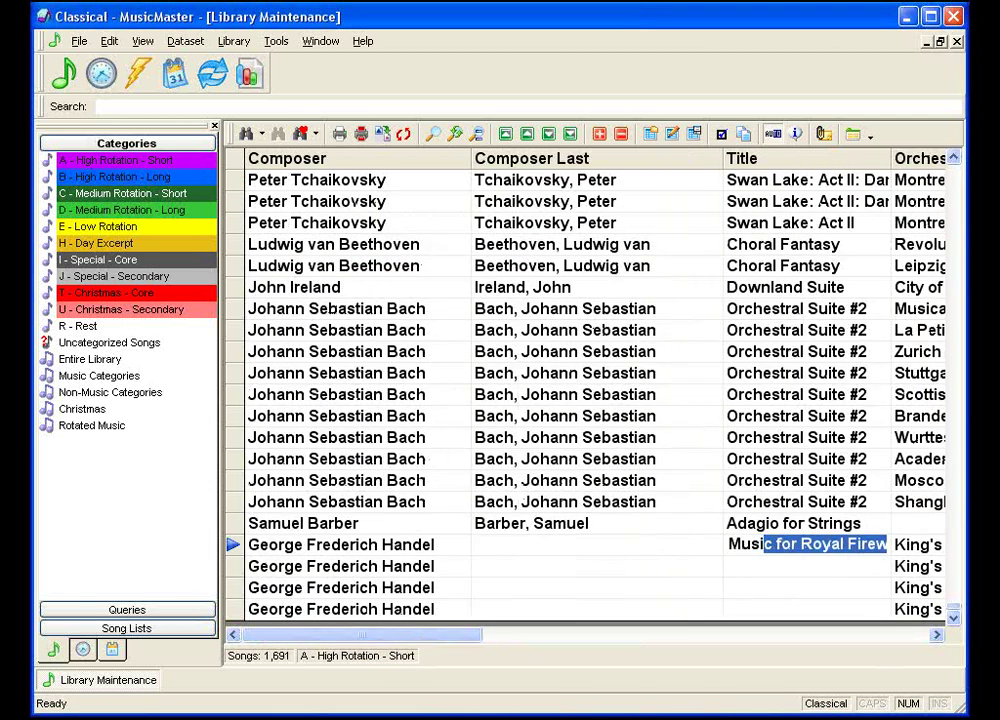
key(Down)
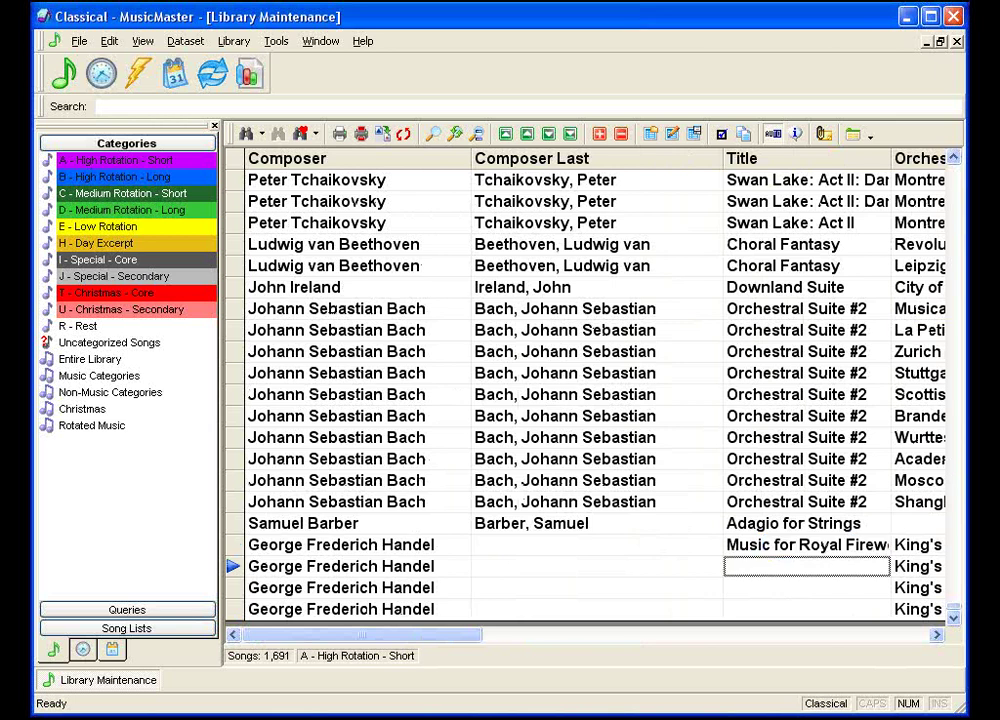
text(Water Music Suite #1)
key(Down)
Step: Title the third Handel song Water Music Suite #2 and the fourth Water Music Suite #3
text(Water Music)
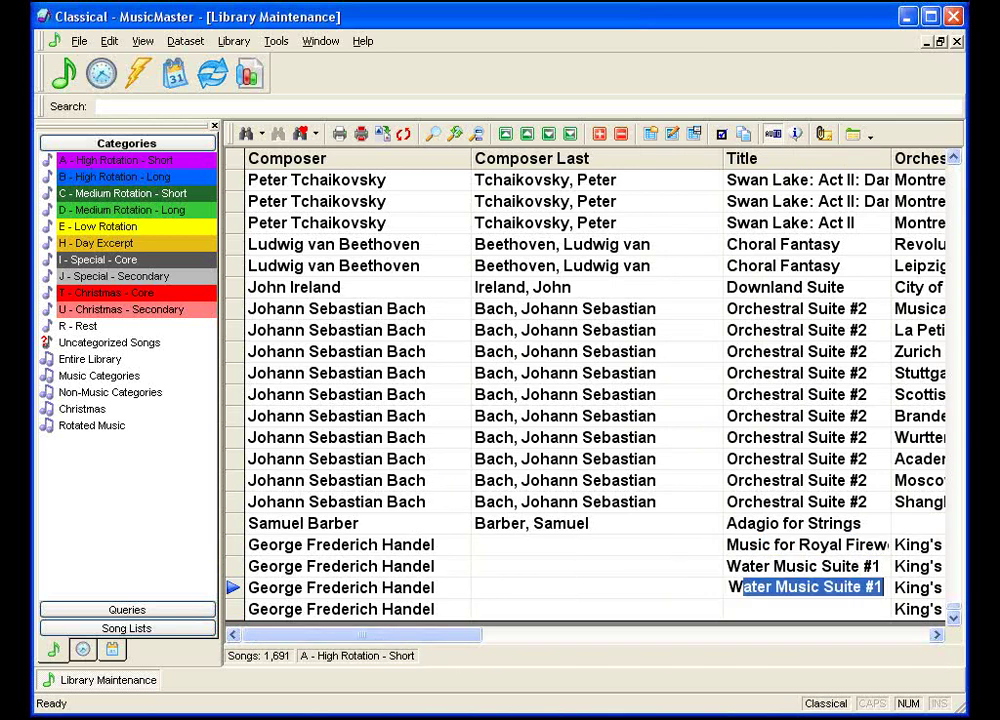
text( Suite #)
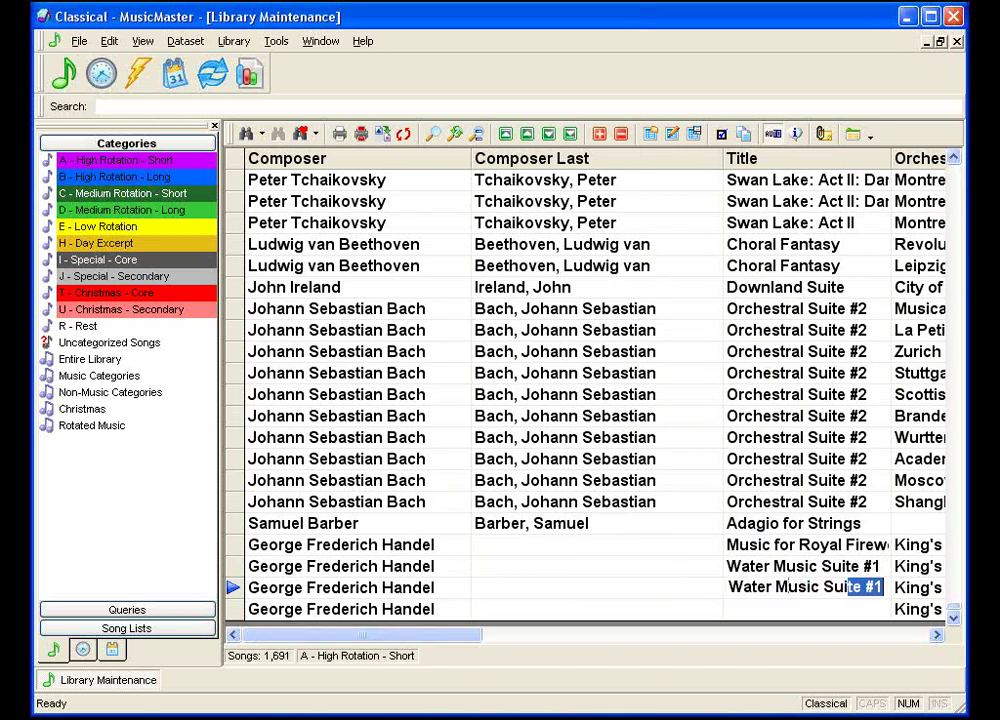
text(2)
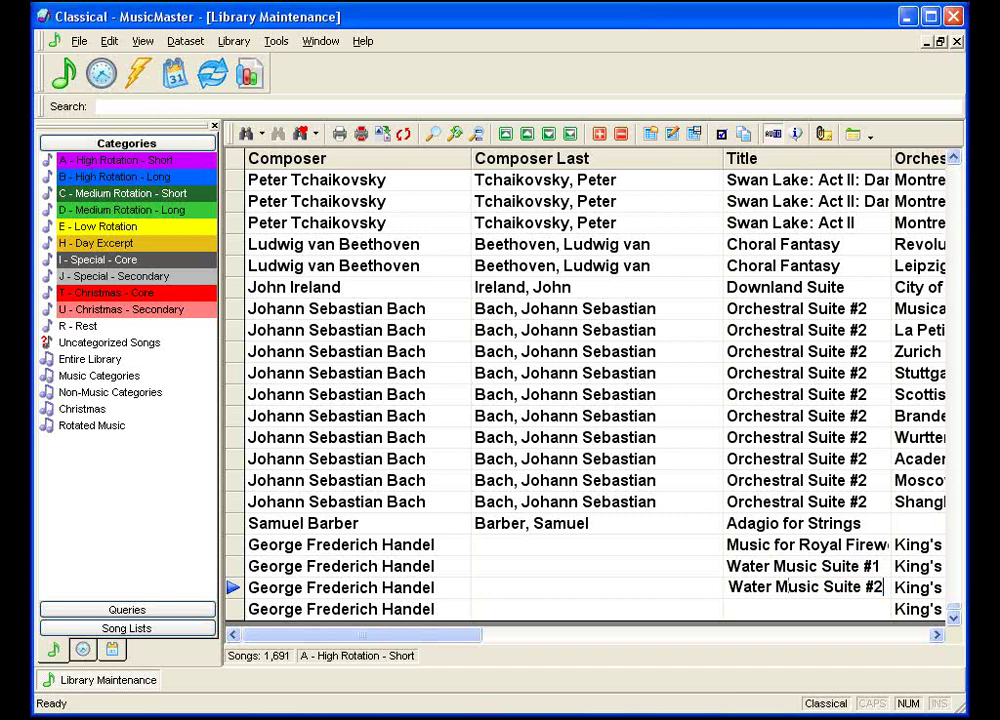
key(Down)
text(Water Music S)
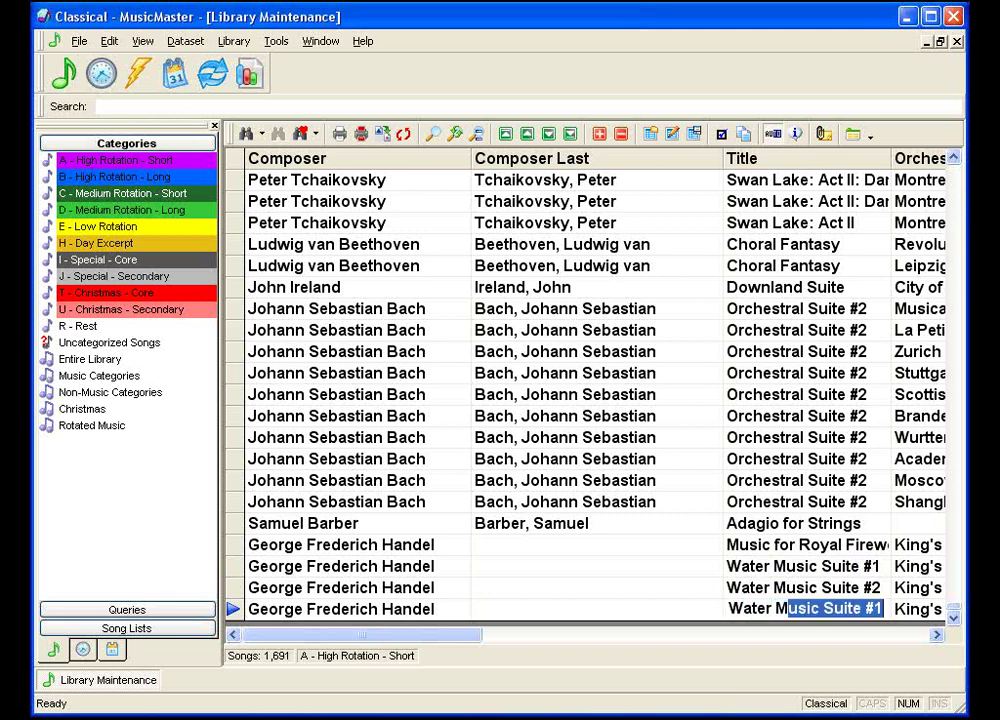
text(uite #3)
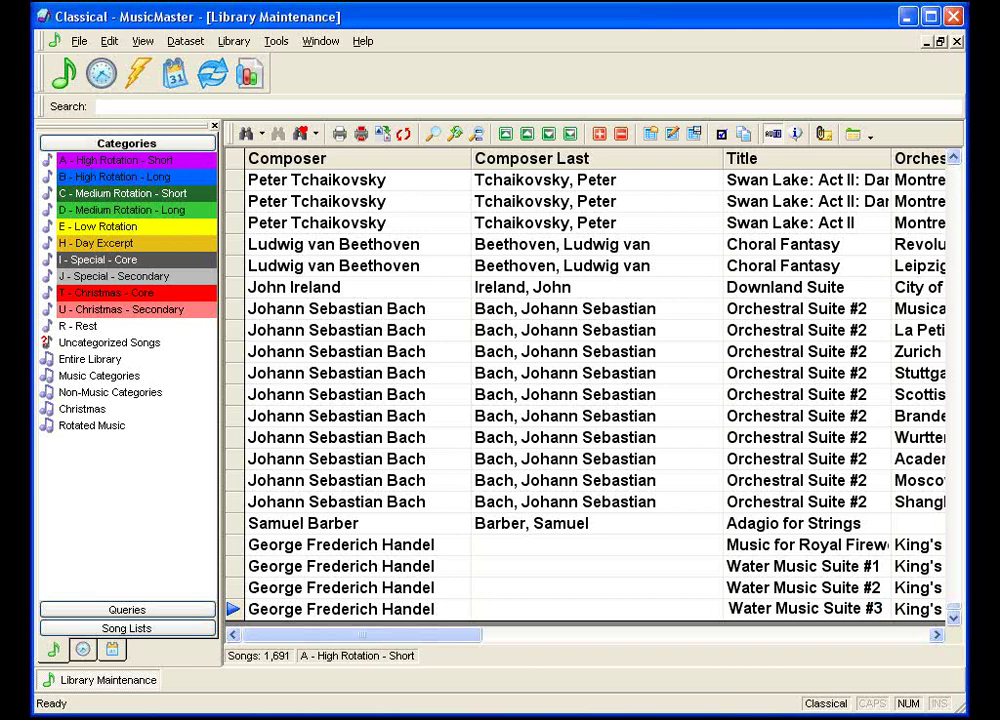
key(Return)
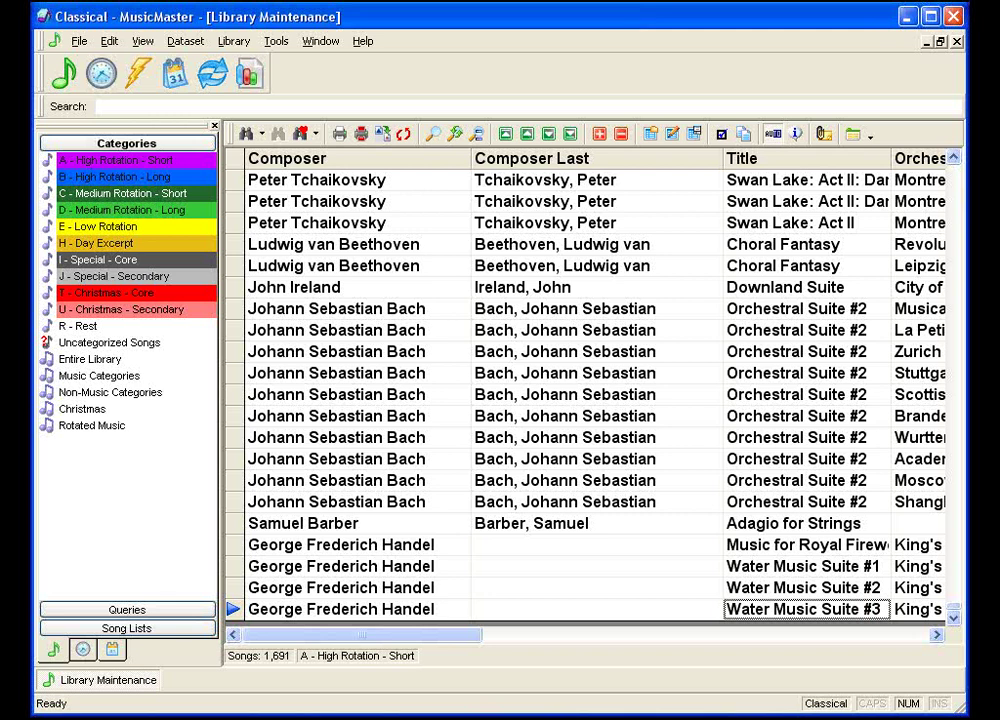
Step: Look through the last Handel song's remaining fields, from the orchestra to the run time, to check which are still empty
key(Tab)
key(Tab)
key(Tab)
key(Tab)
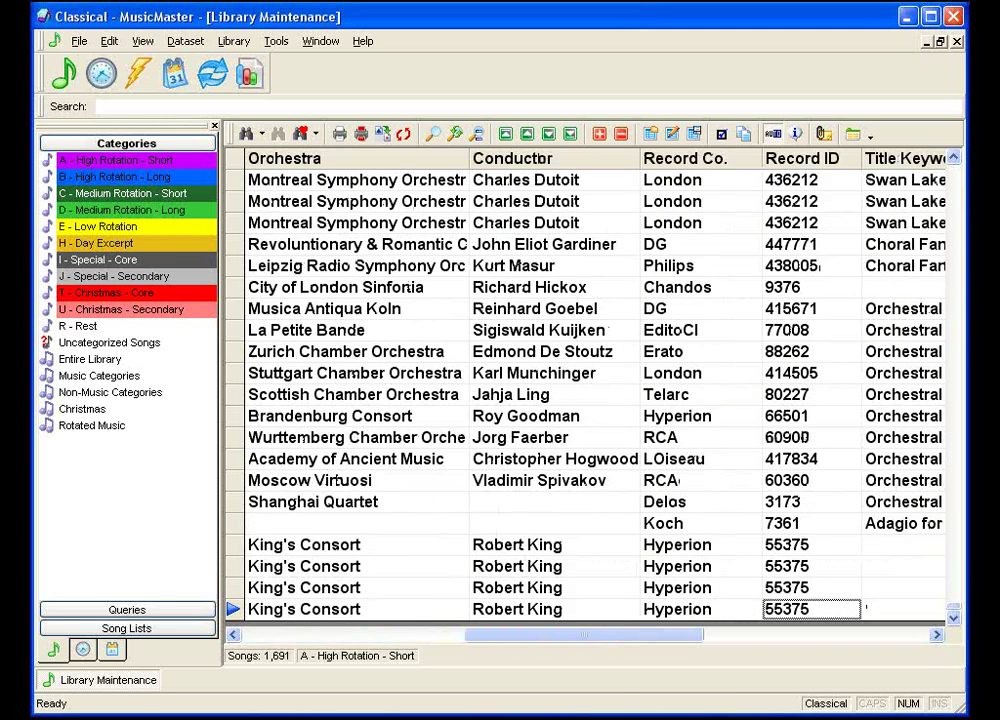
key(Tab)
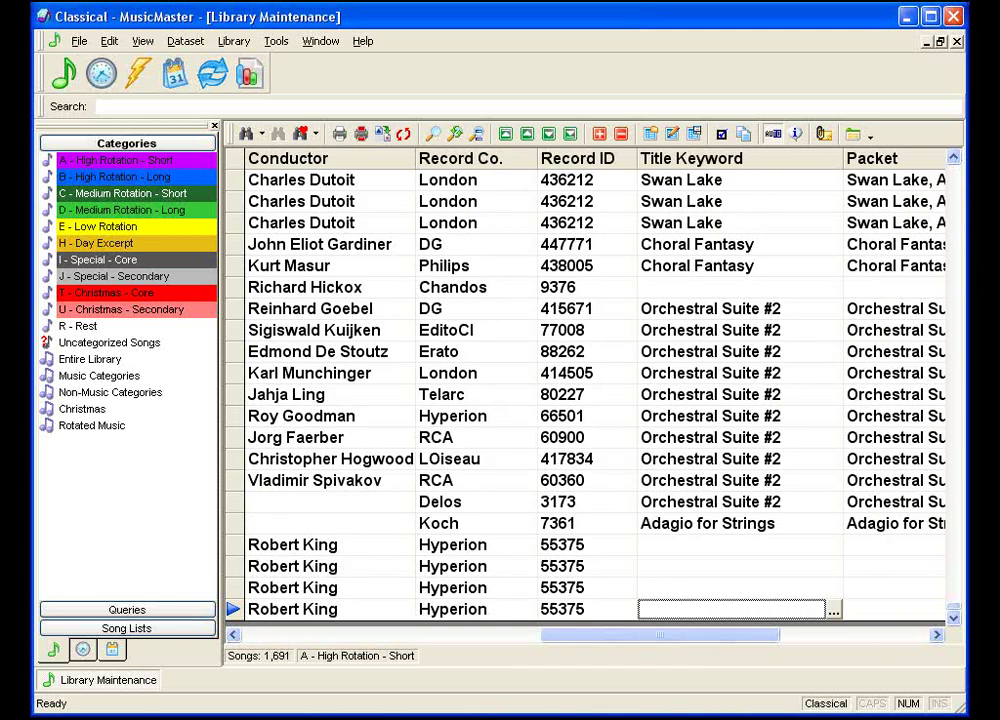
key(Tab)
key(Tab)
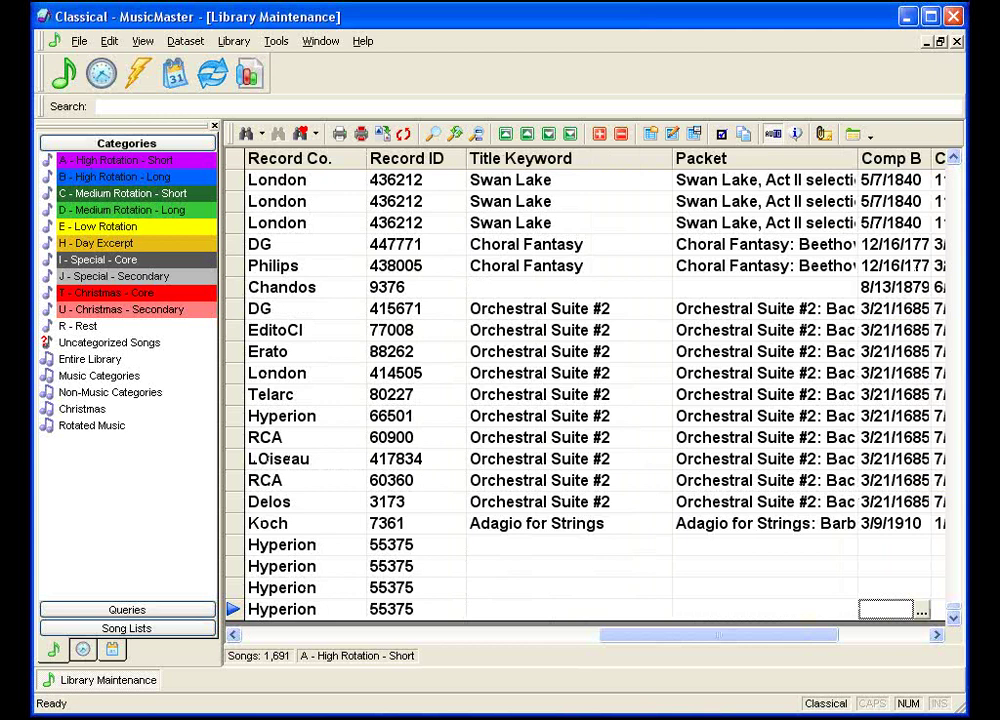
key(Tab)
key(Tab)
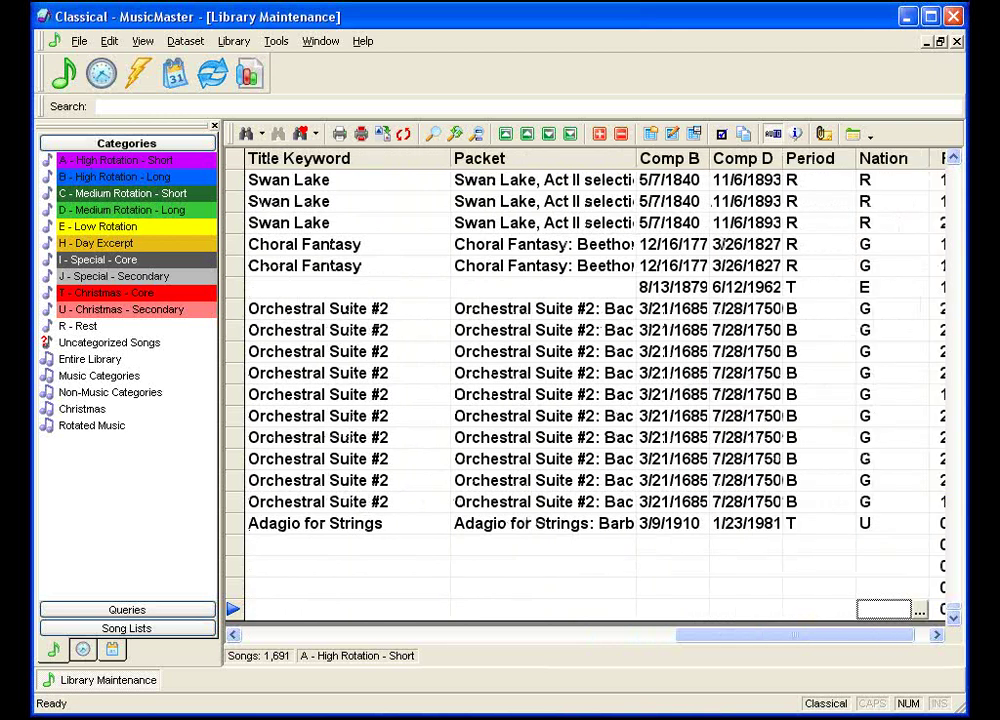
key(Tab)
key(shift+Tab)
key(shift+Tab)
key(shift+Tab)
key(shift+Tab)
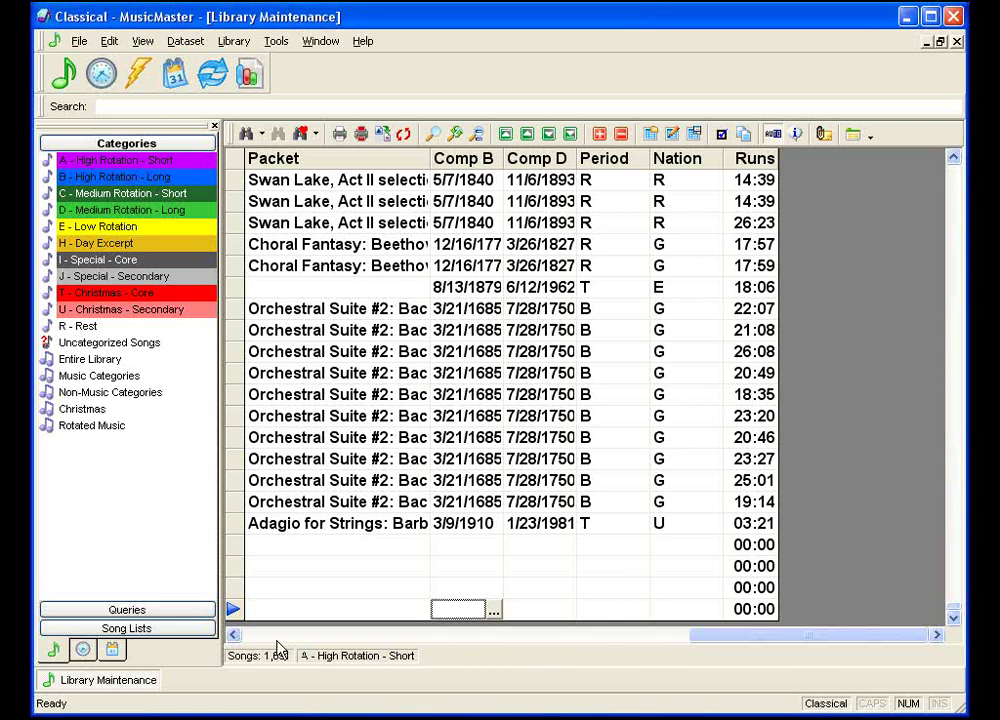
key(Home)
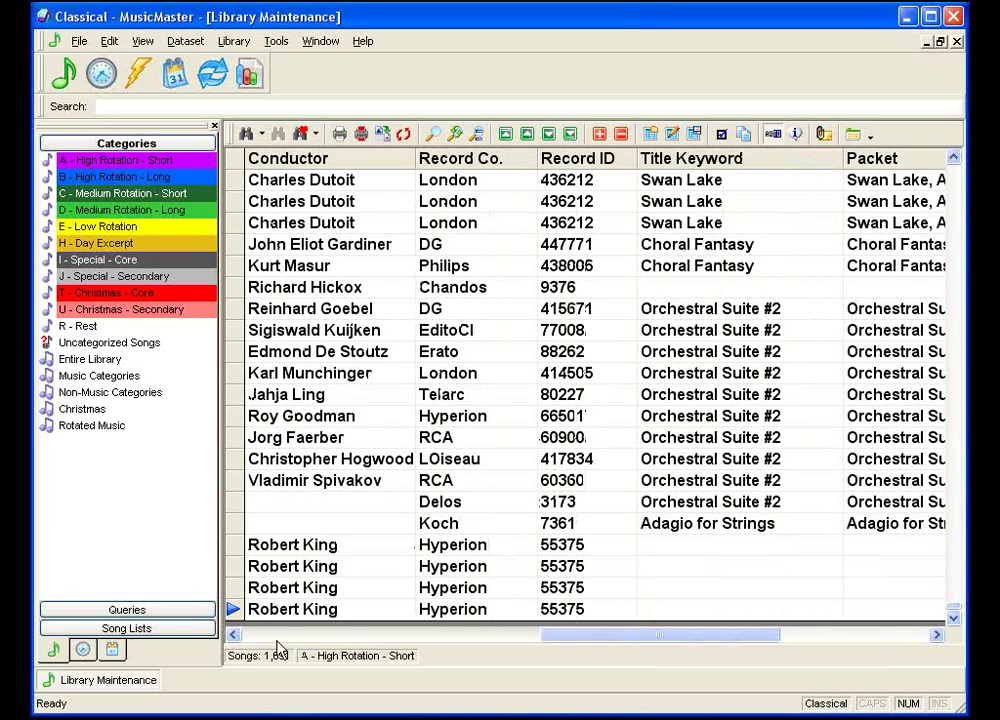
key(Home)
key(Home)
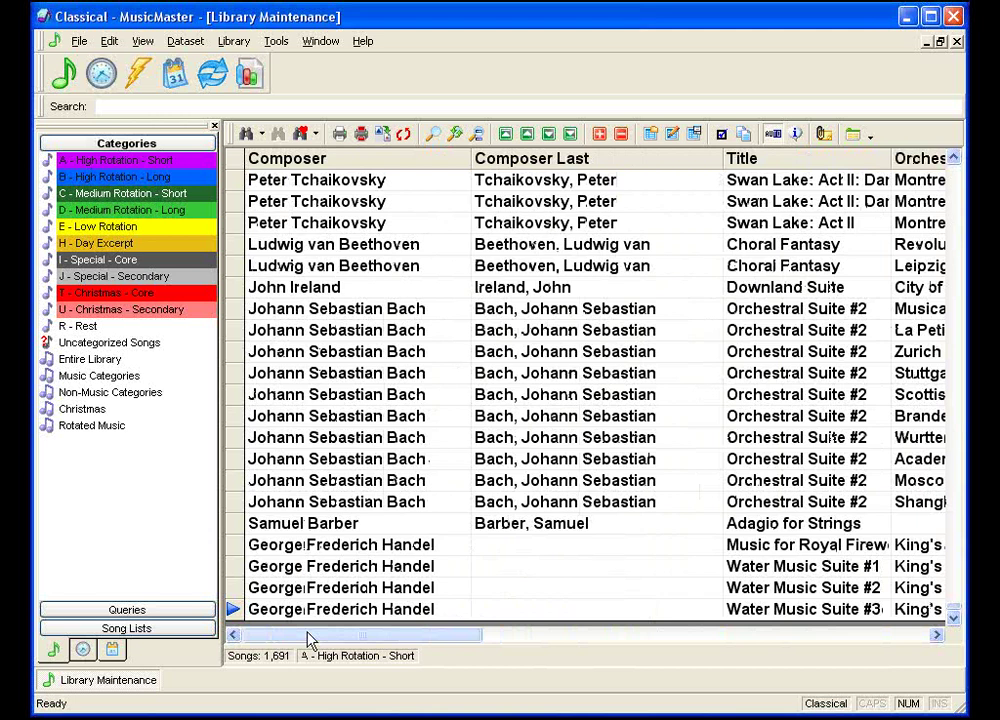
Step: Review which fields the saved Composer - Coding AutoFill matches and copies, without running it
key(ctrl+f)
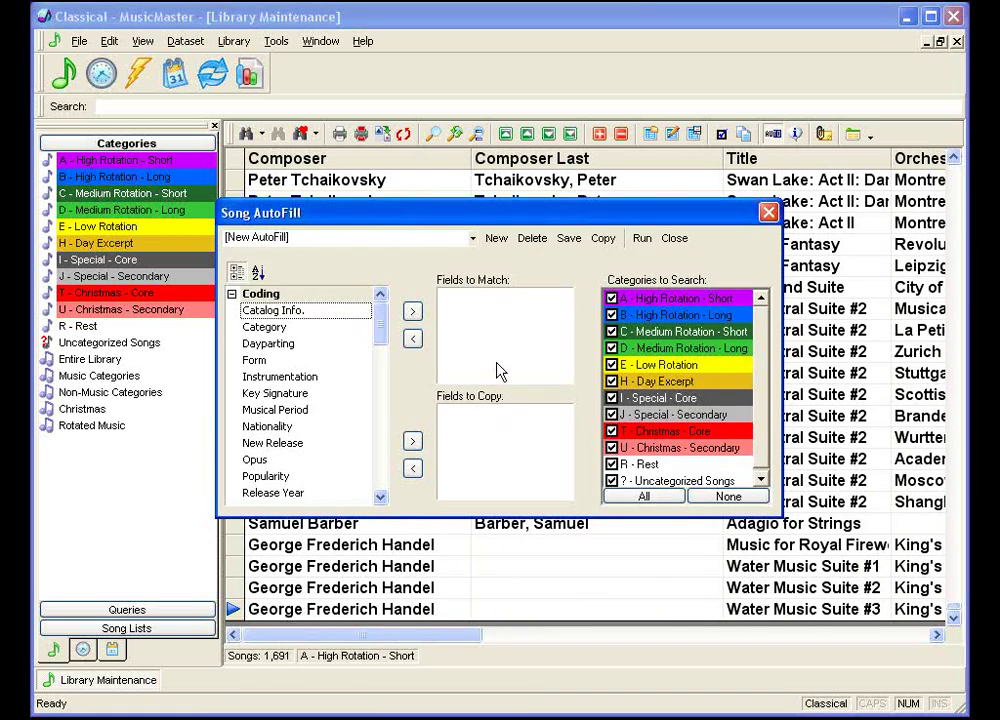
click(473, 240)
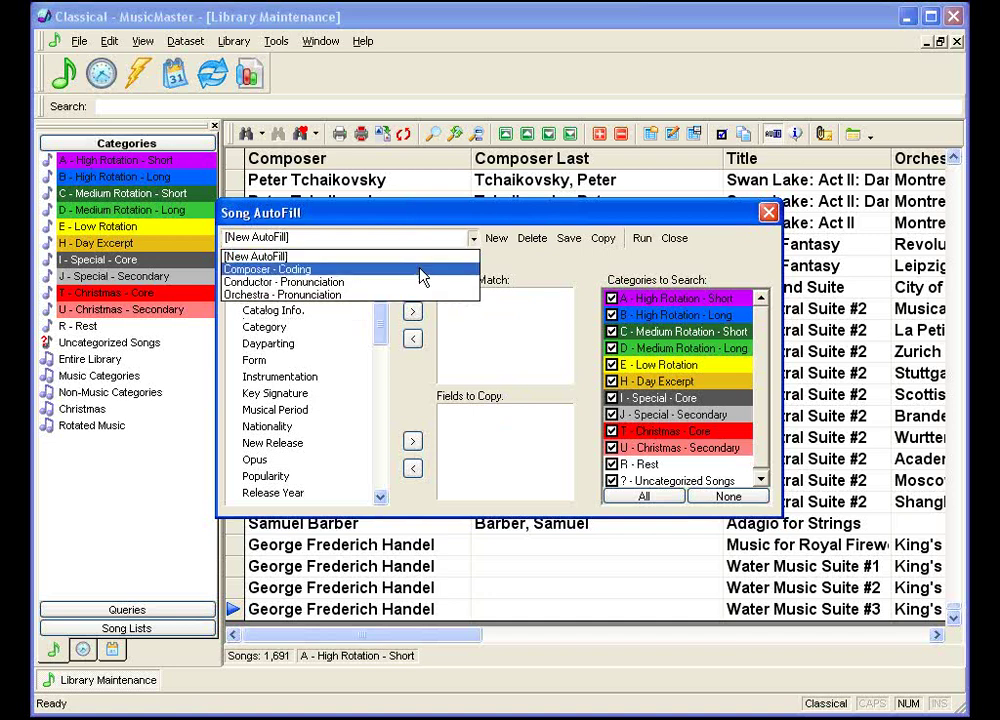
click(421, 277)
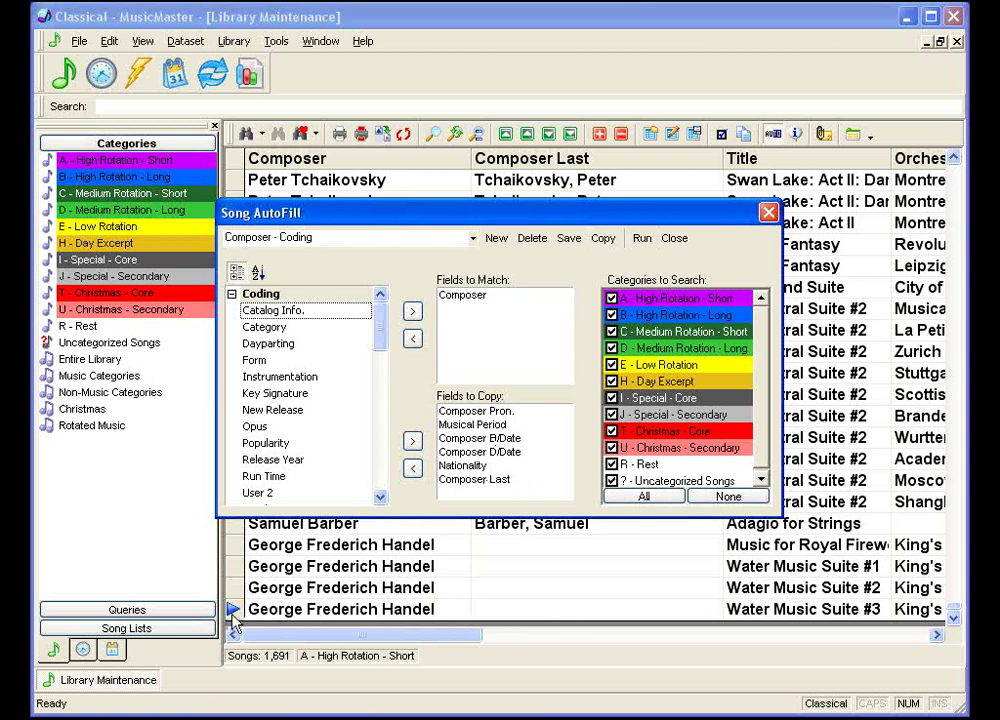
click(676, 240)
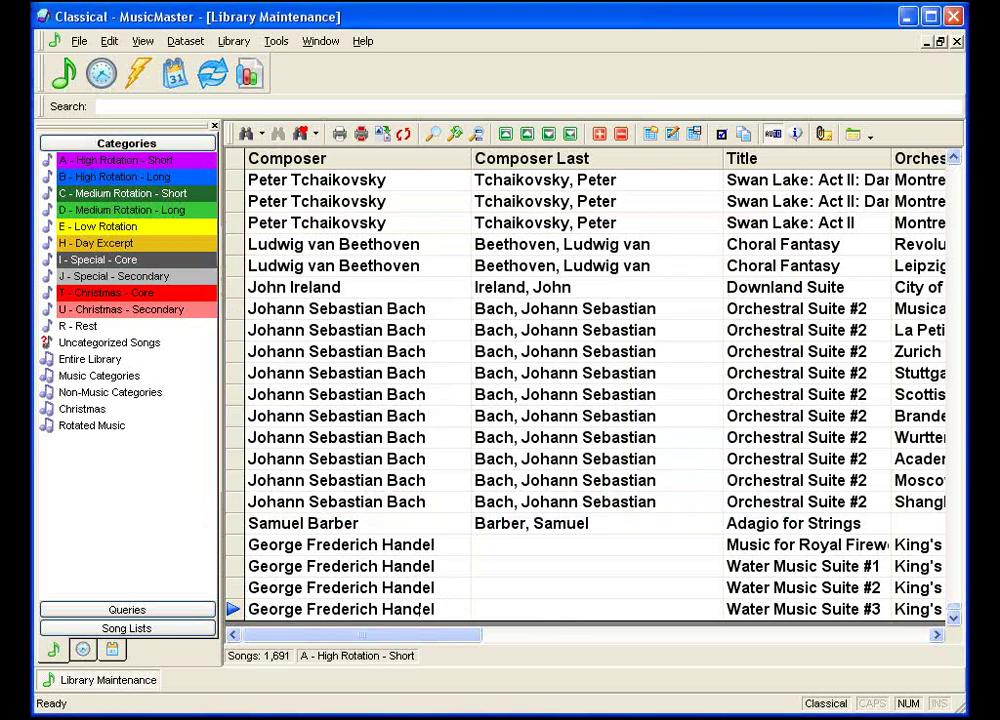
Step: Run the Composer - Coding AutoFill on the four new Handel songs
click(240, 548)
drag(240, 577, 230, 616)
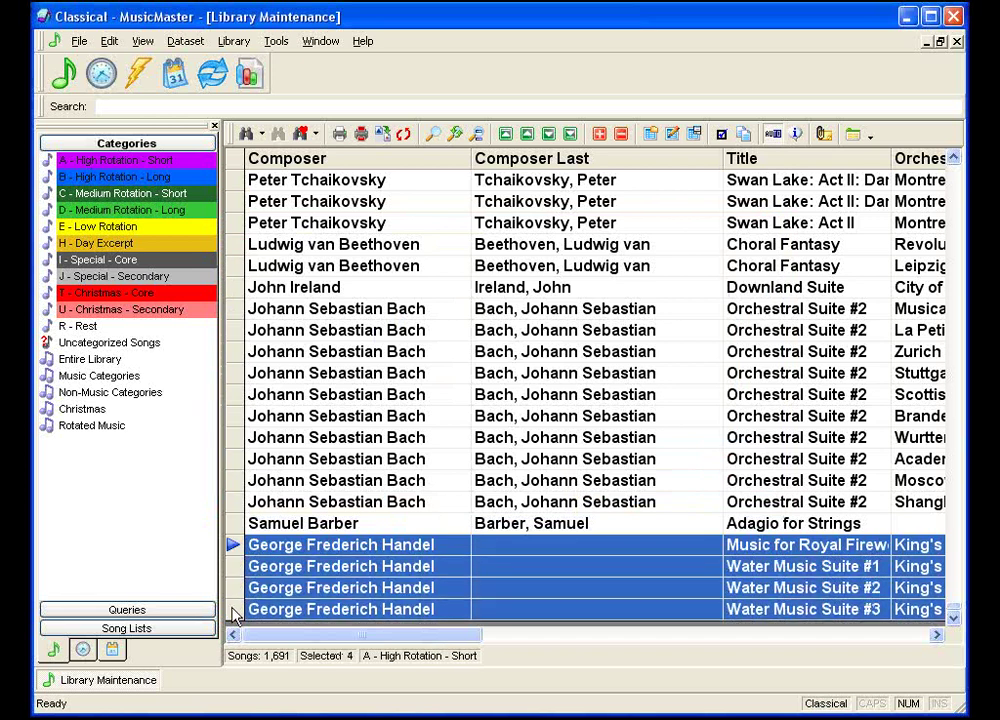
click(740, 134)
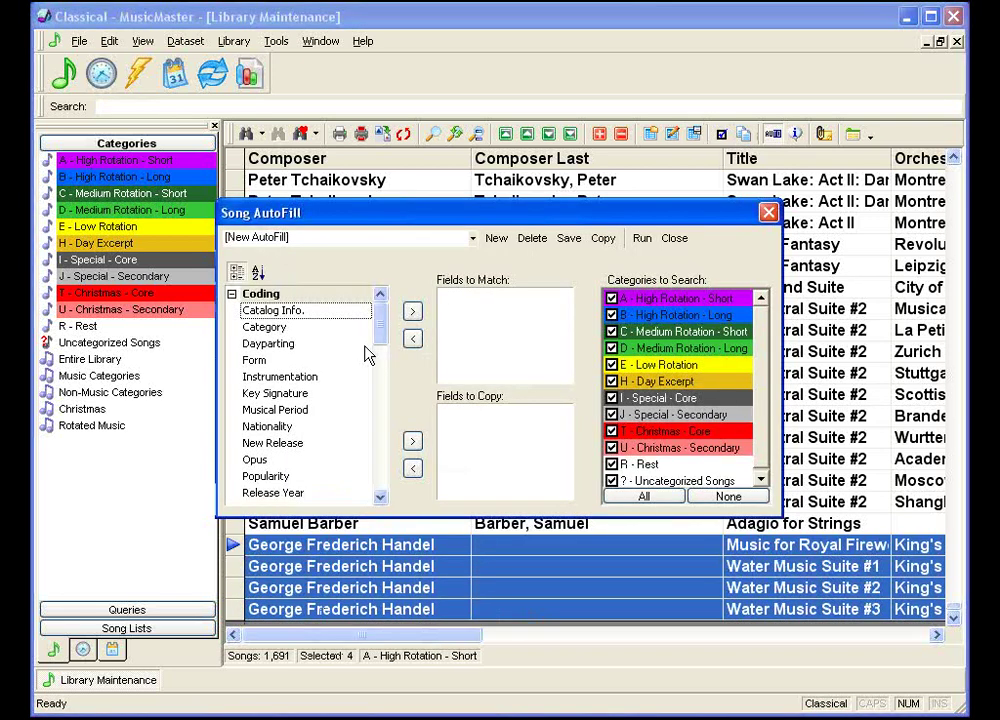
click(473, 238)
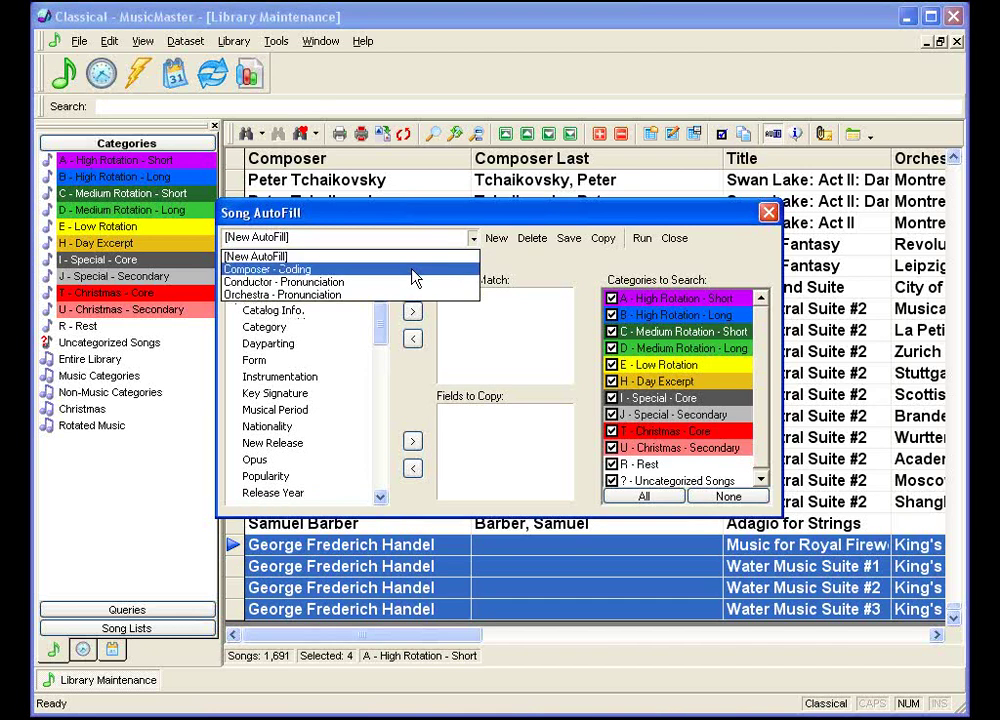
click(415, 279)
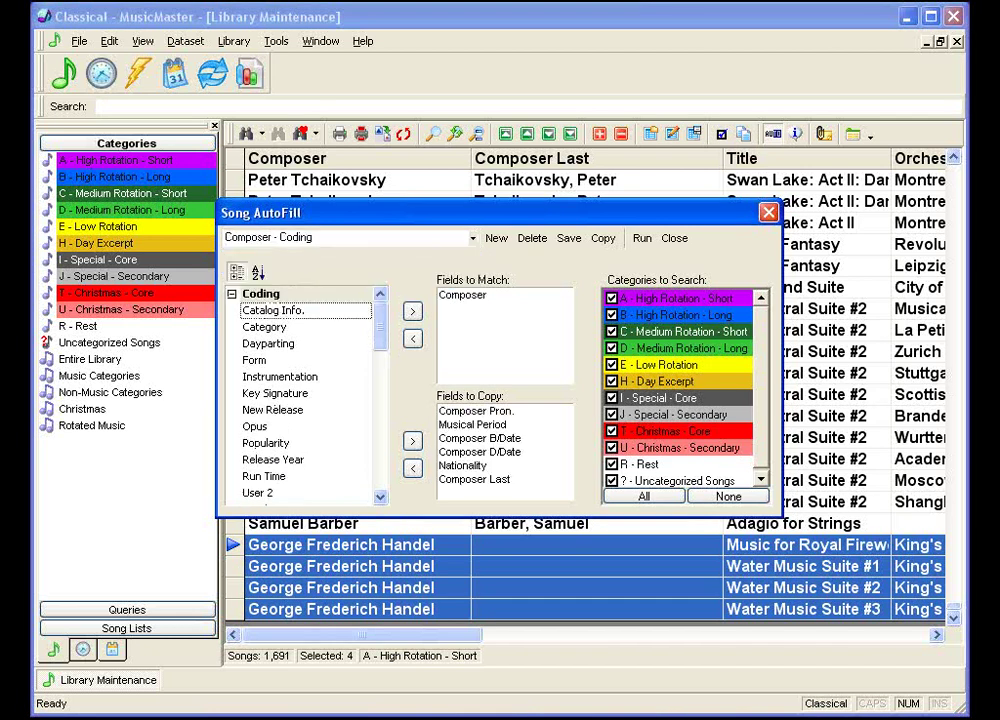
click(642, 241)
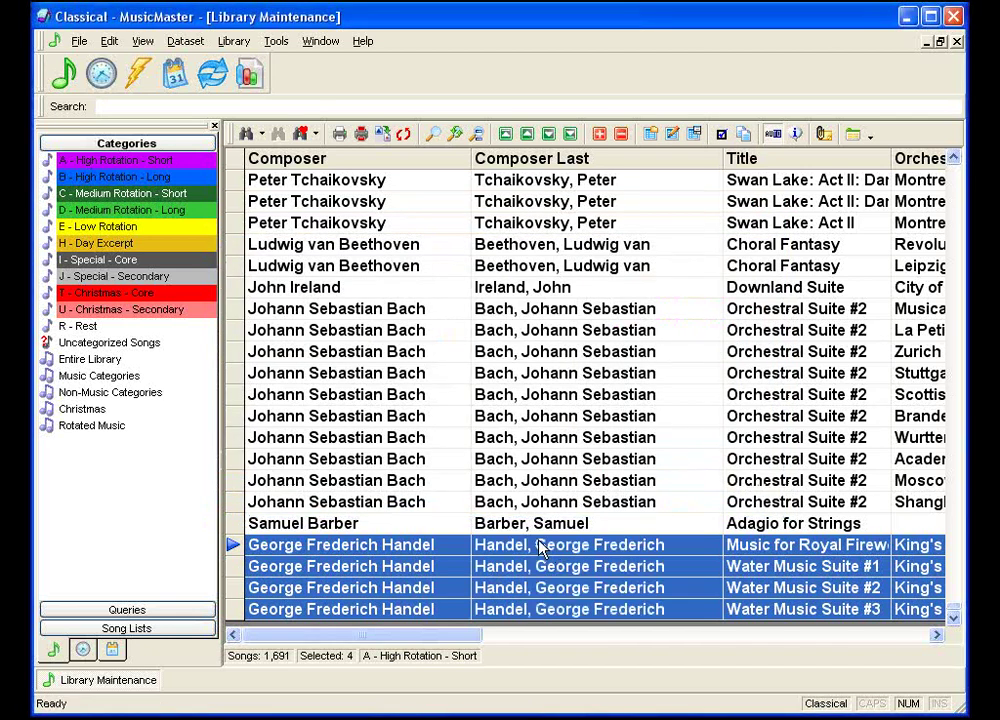
Step: Review the Handel songs' composer dates, period and nationality, and try selecting the entire song list before returning to the first Handel song
click(910, 636)
click(910, 635)
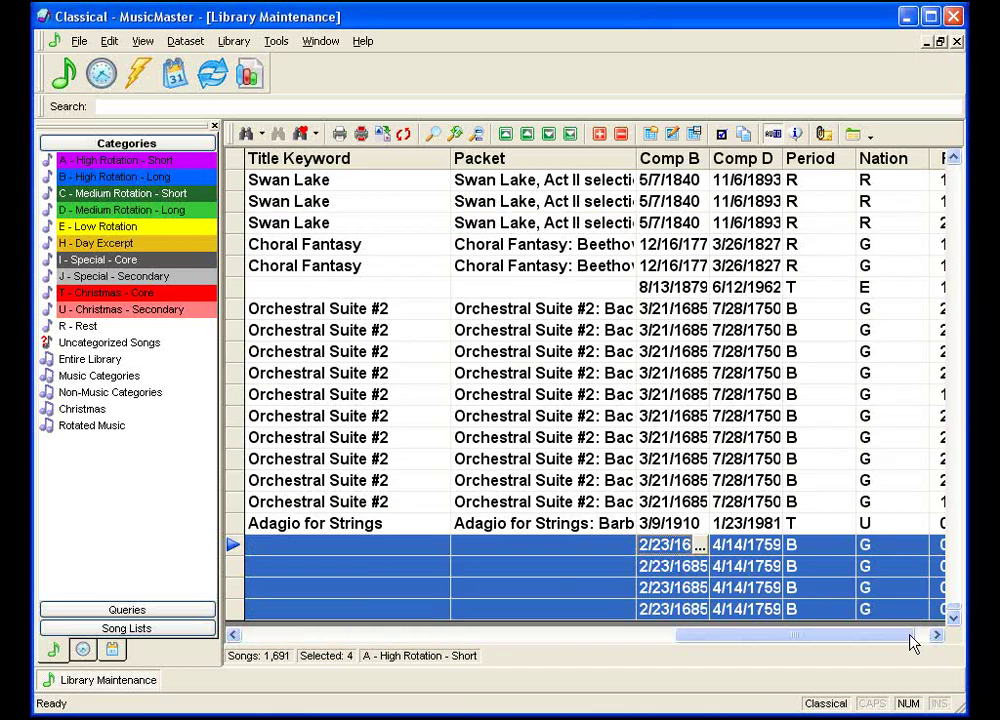
click(910, 636)
click(340, 566)
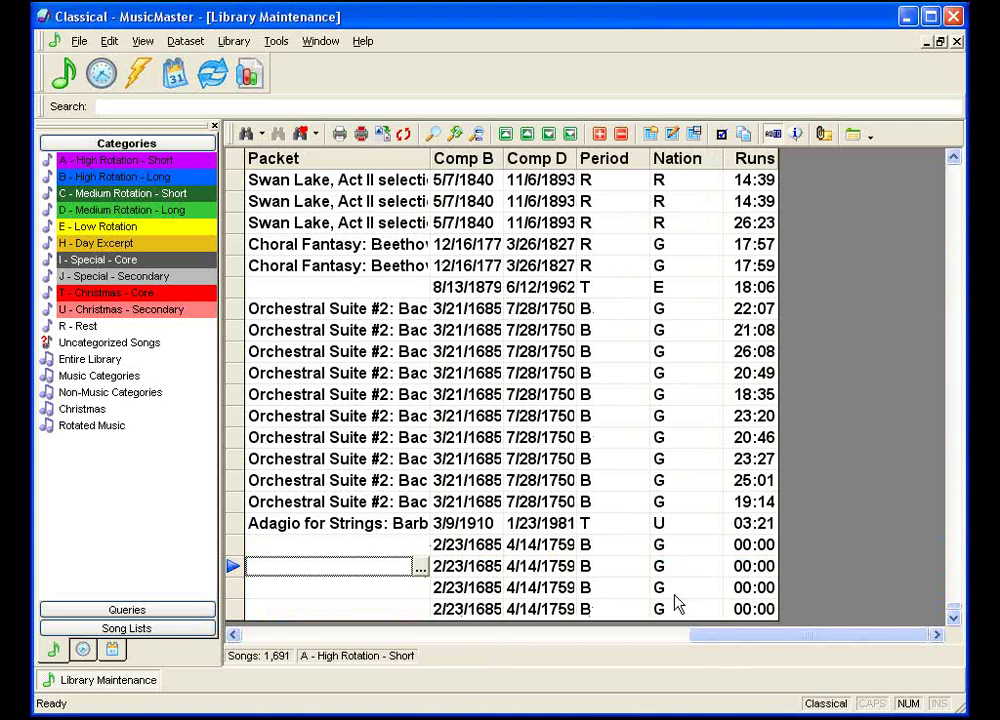
click(256, 638)
click(256, 638)
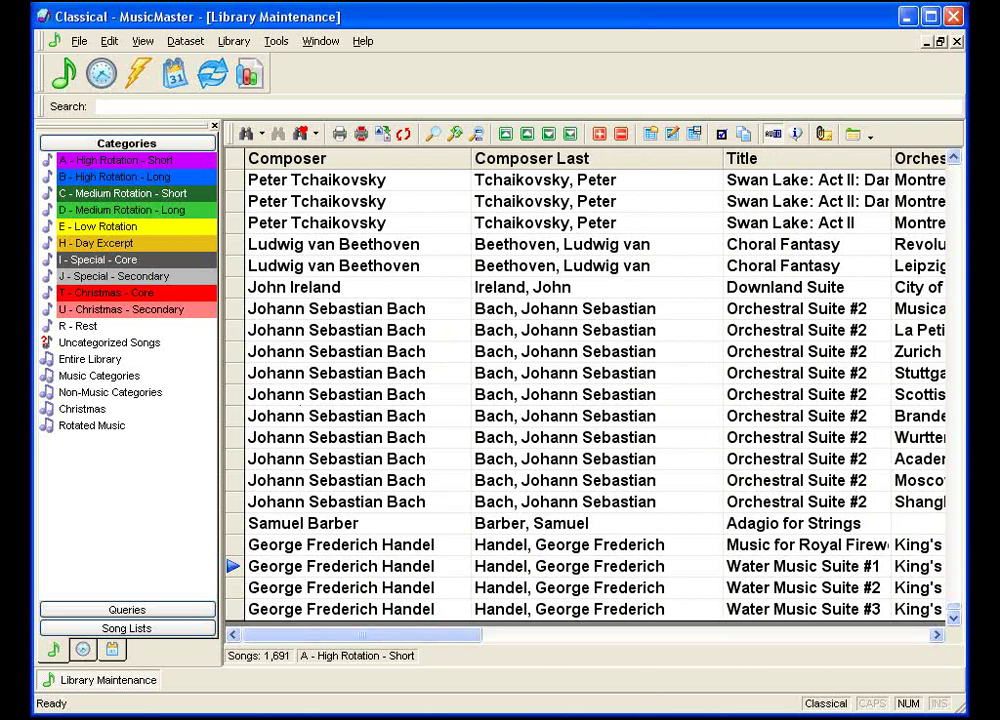
click(233, 160)
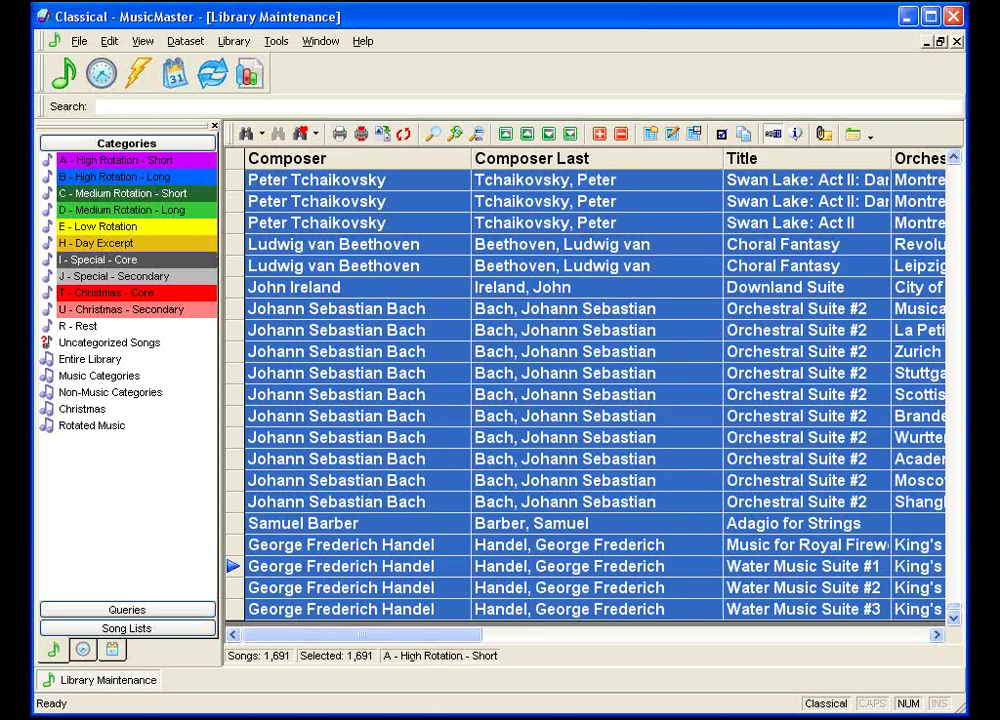
click(420, 546)
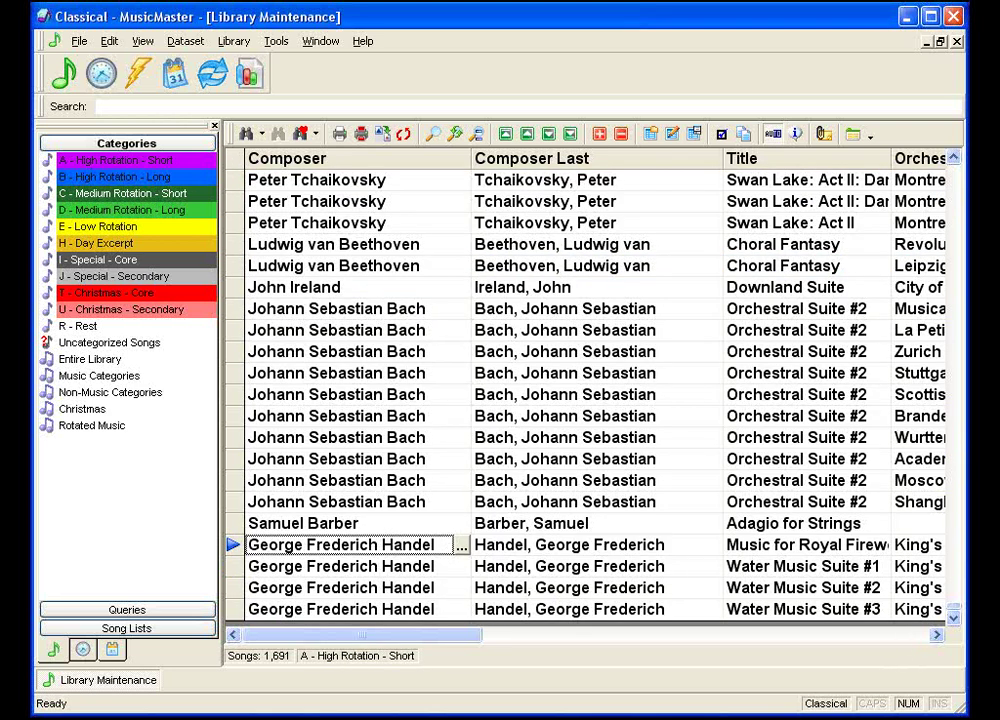
Step: Review the saved AutoFill functions and the AutoFill run options offered for the first Handel song, without running any
click(743, 134)
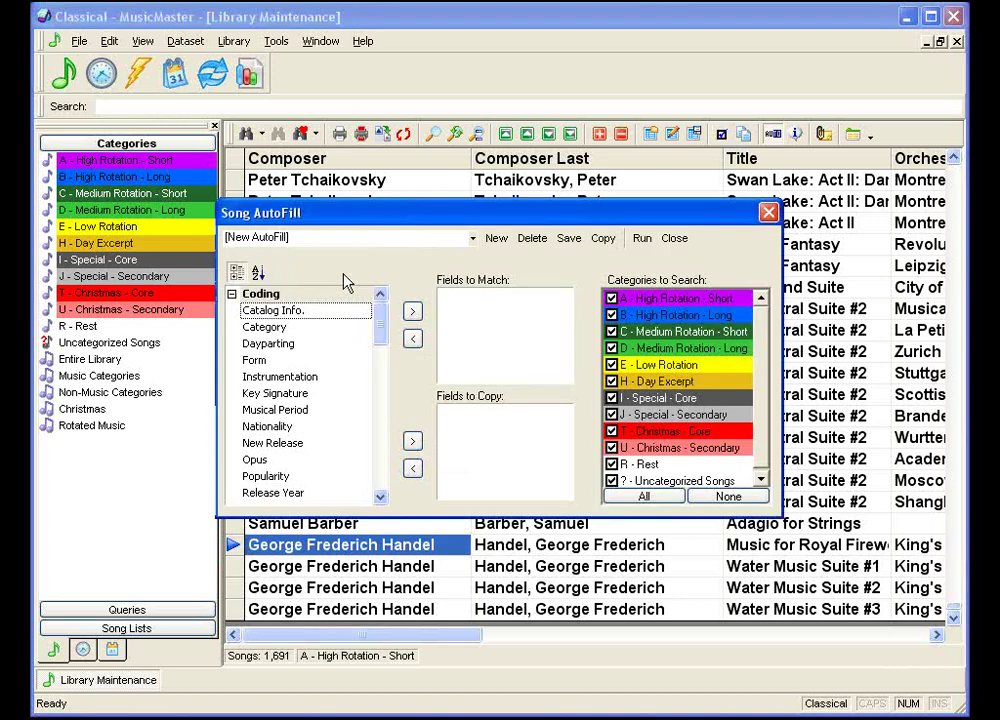
click(473, 238)
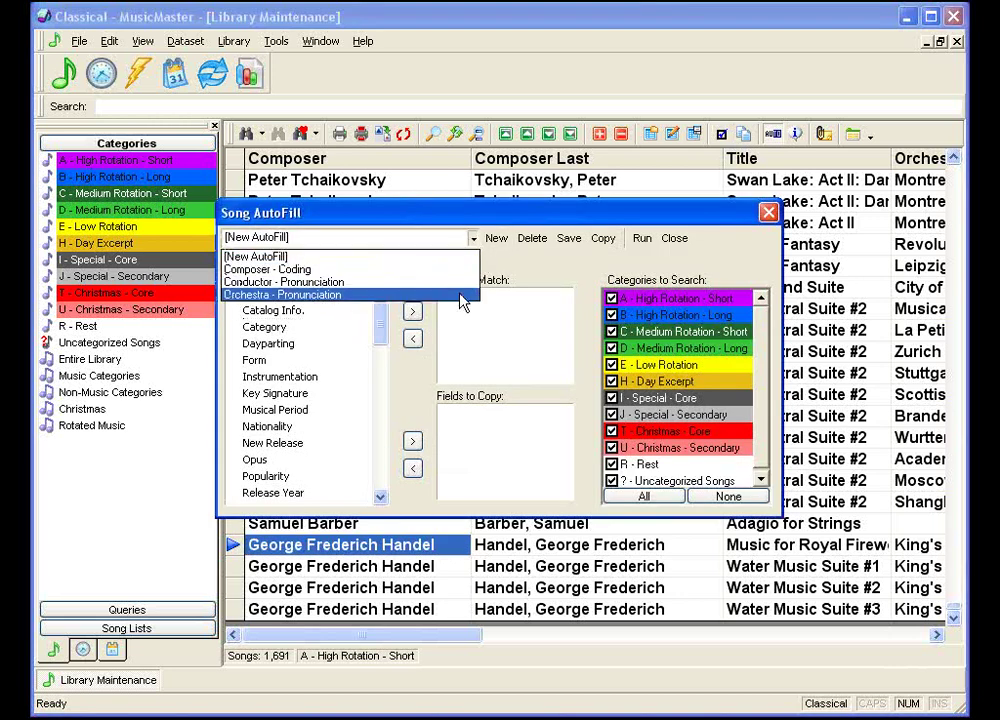
click(548, 268)
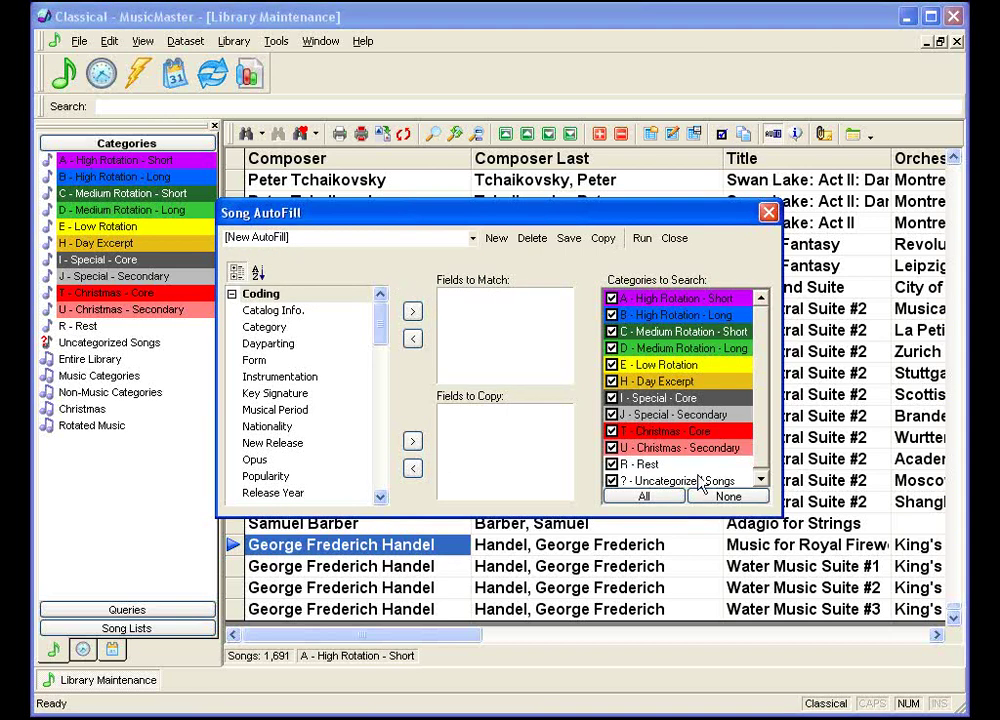
click(677, 240)
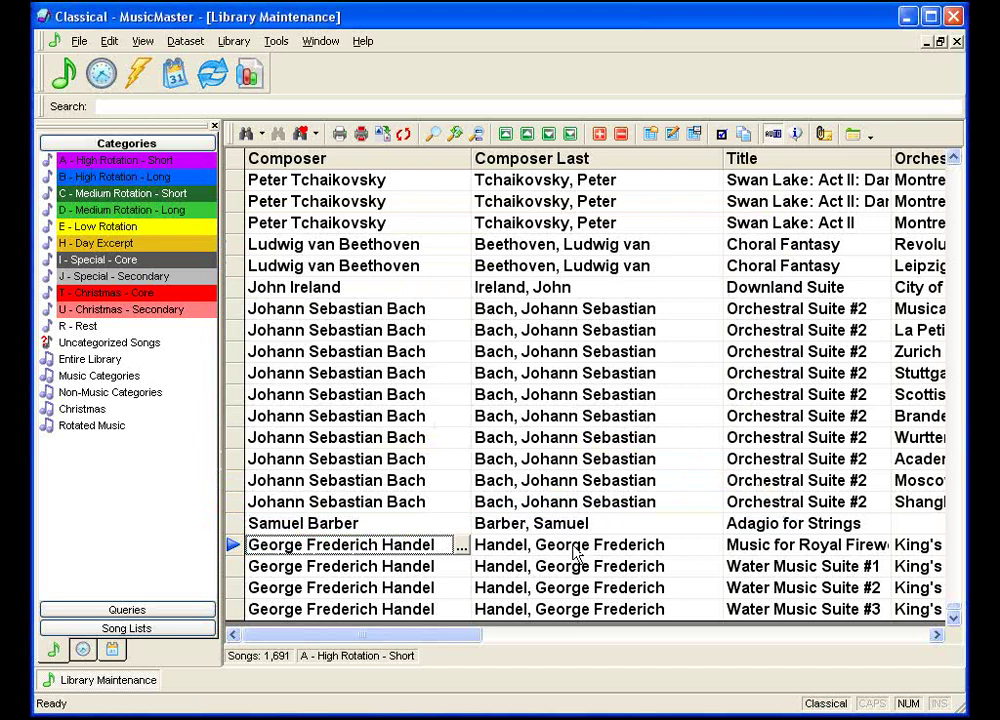
right_click(575, 548)
mouse_move(650, 494)
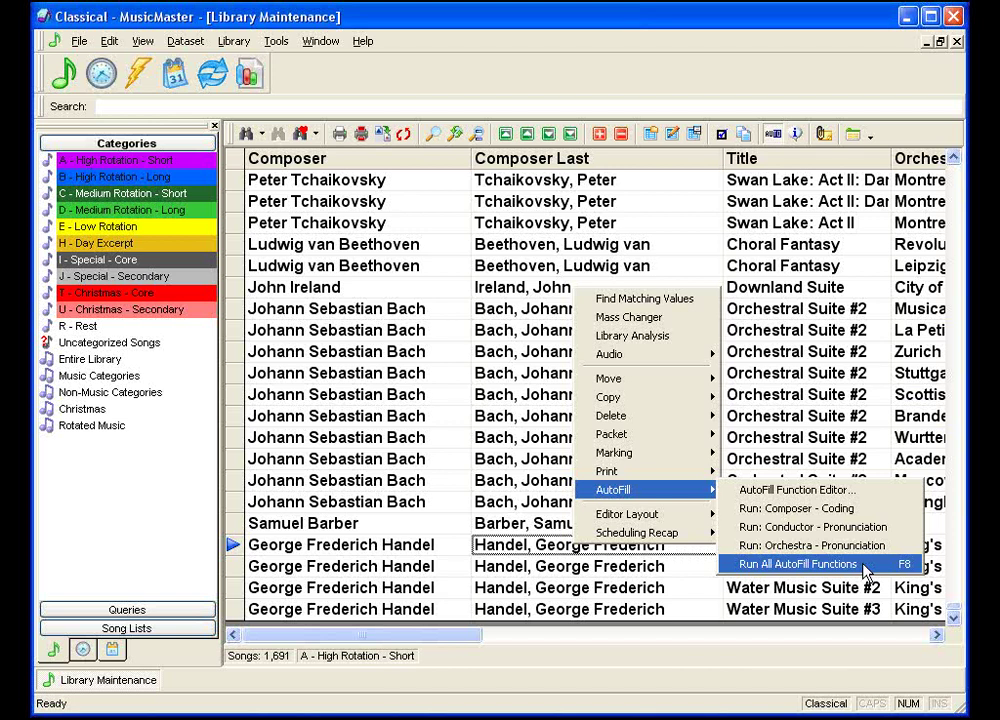
click(557, 568)
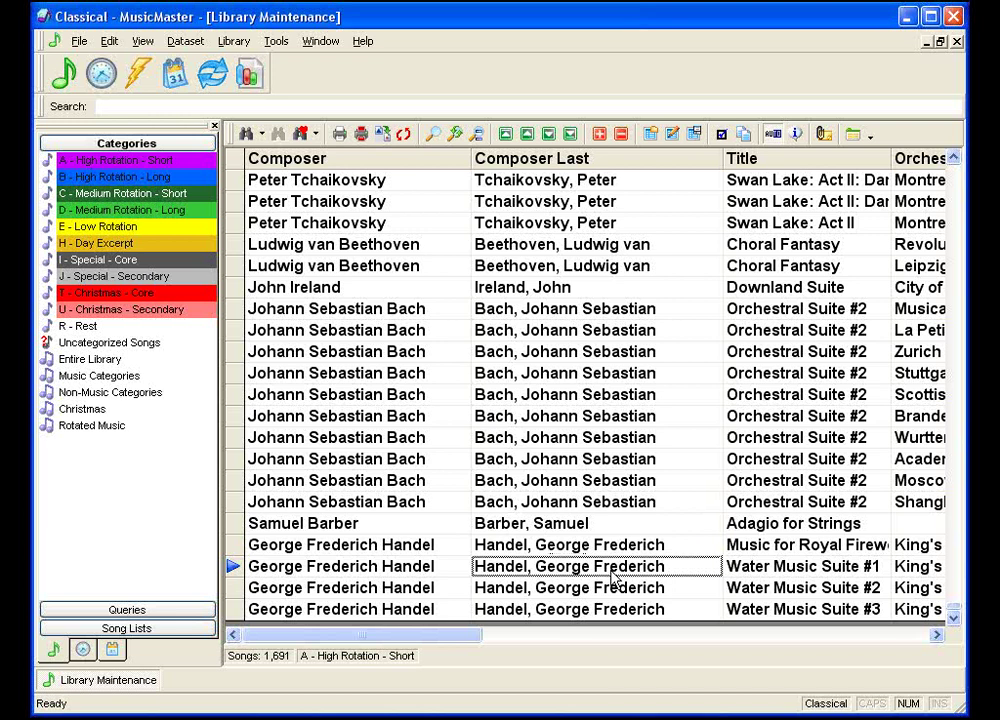
Step: Clear the Composer Last field of all four Handel songs
key(Up)
key(Delete)
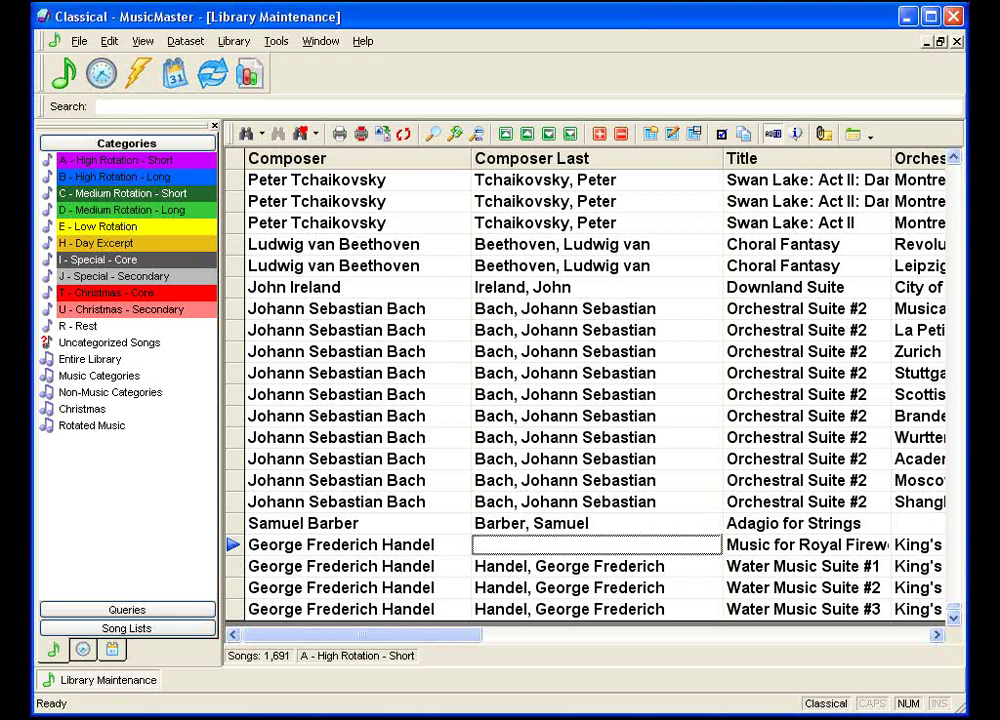
key(Down)
key(Delete)
key(Down)
key(Delete)
key(Down)
key(Delete)
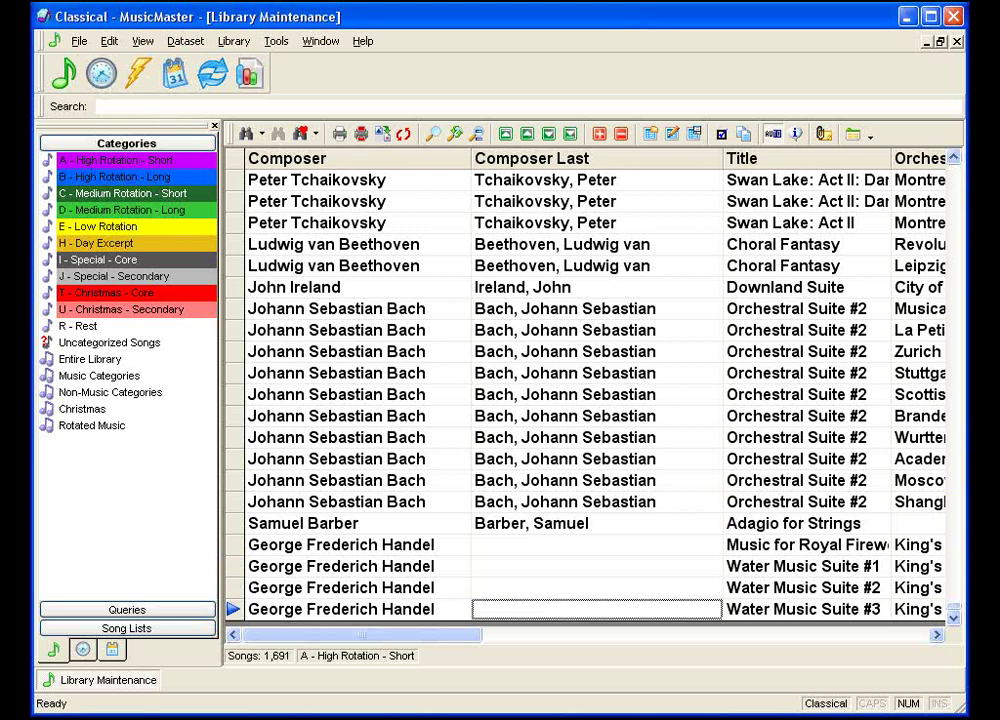
Step: Enter Handel, George Frederich as Composer Last for Music for Royal Fireworks and repeat it for the three Water Music suites below
click(596, 544)
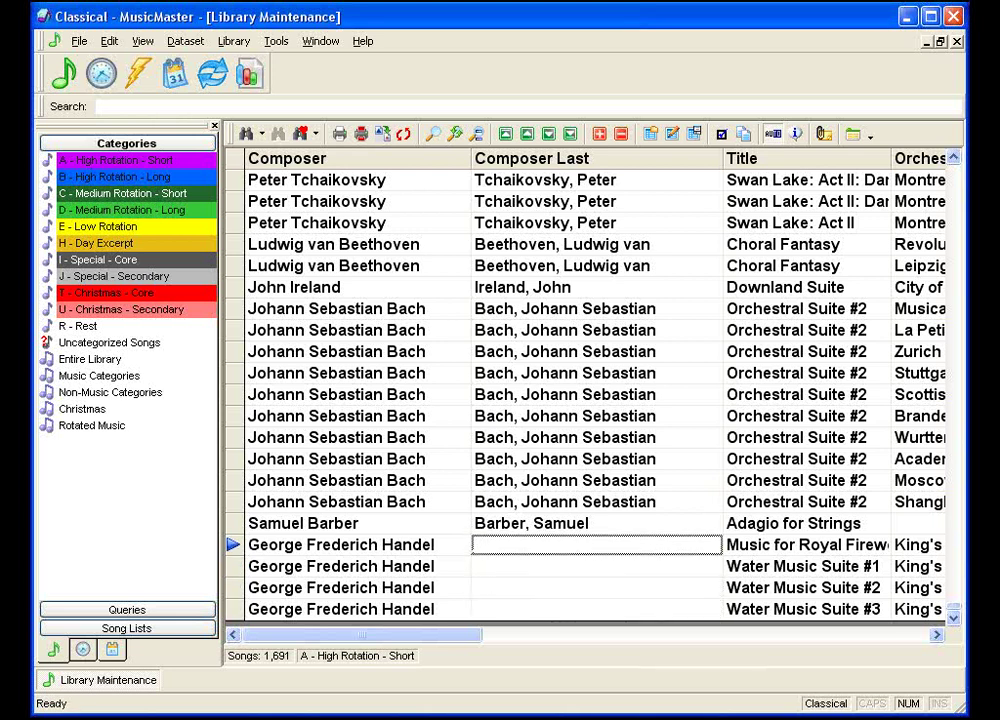
text(Handel, George Frederich)
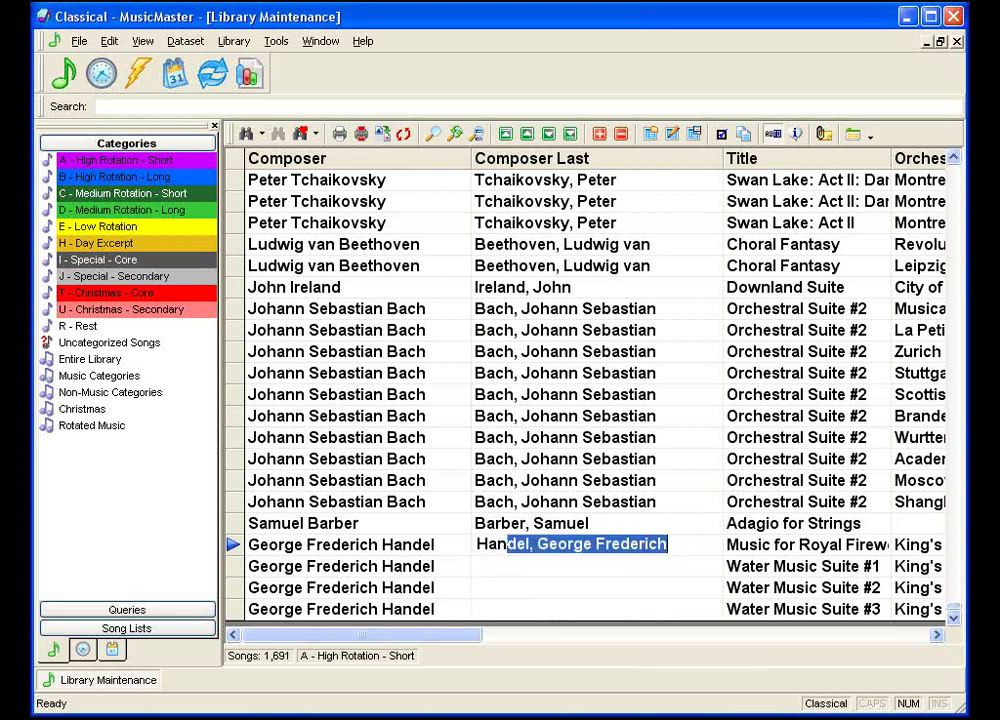
key(Return)
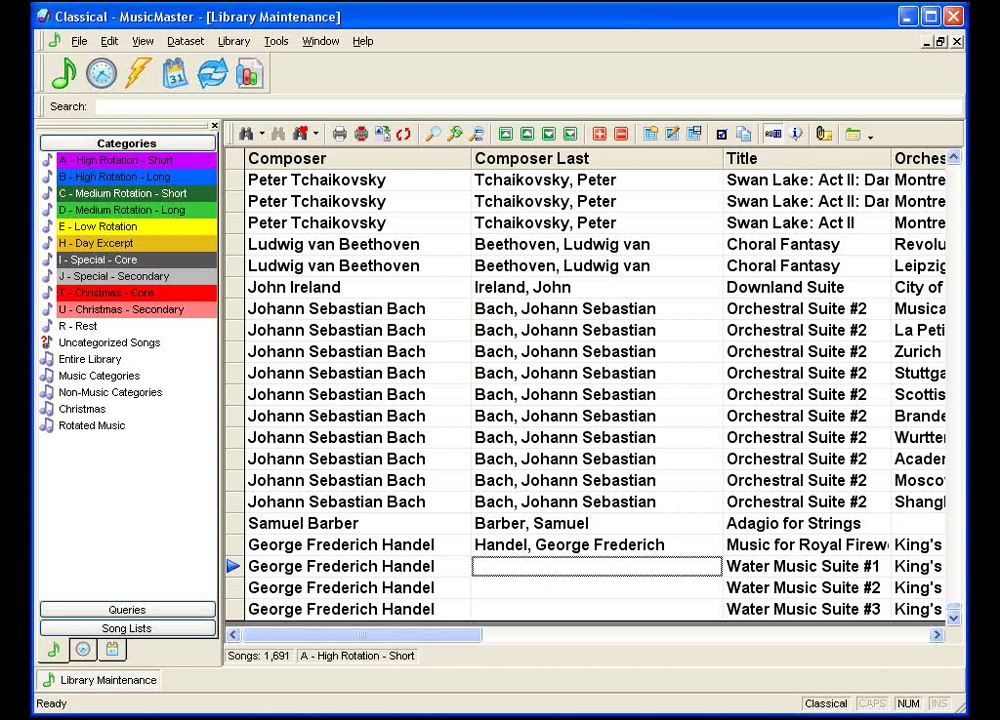
key(ctrl+d)
key(ctrl+d)
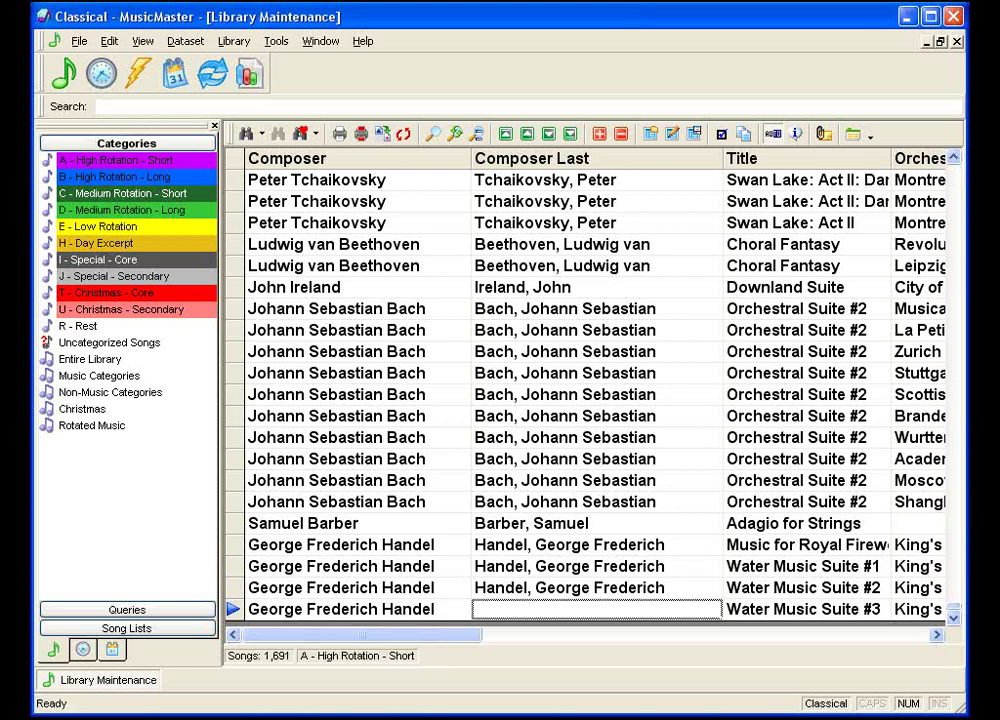
key(ctrl+d)
Step: Clear the Composer Last field of the first two Handel songs, Music for Royal Fireworks and Water Music Suite #1
key(Up)
key(Up)
key(Up)
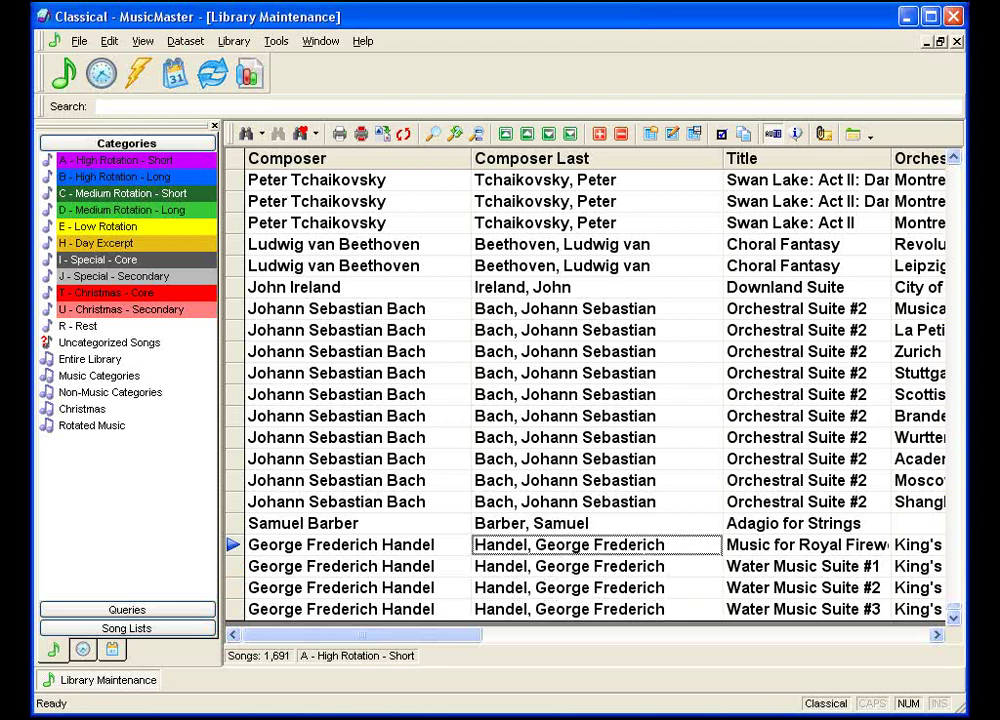
key(Delete)
click(573, 567)
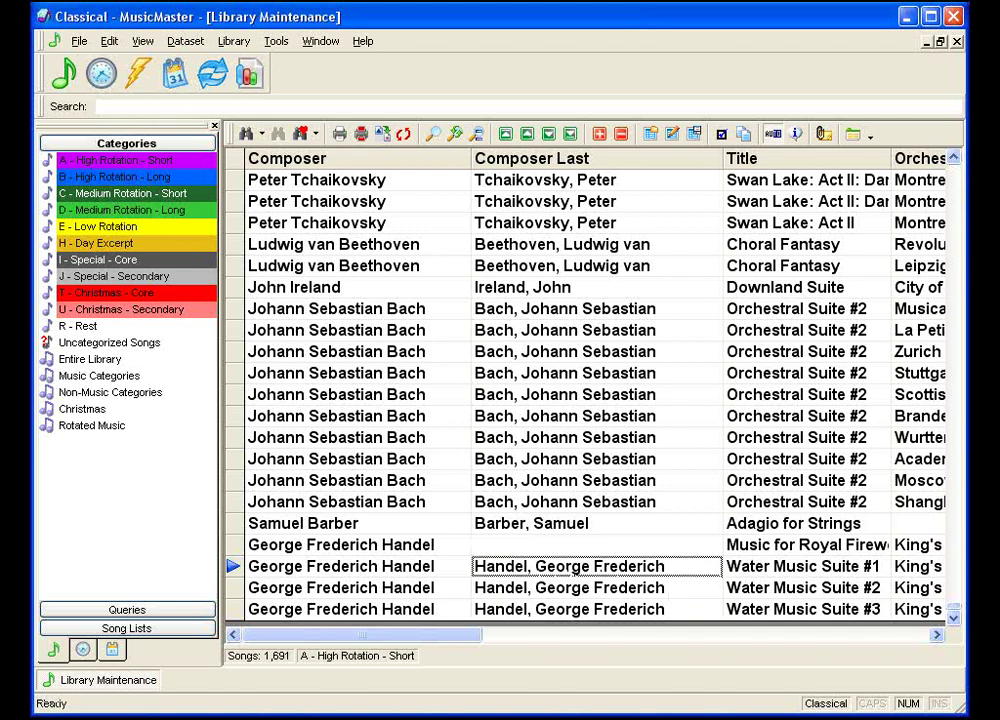
key(Delete)
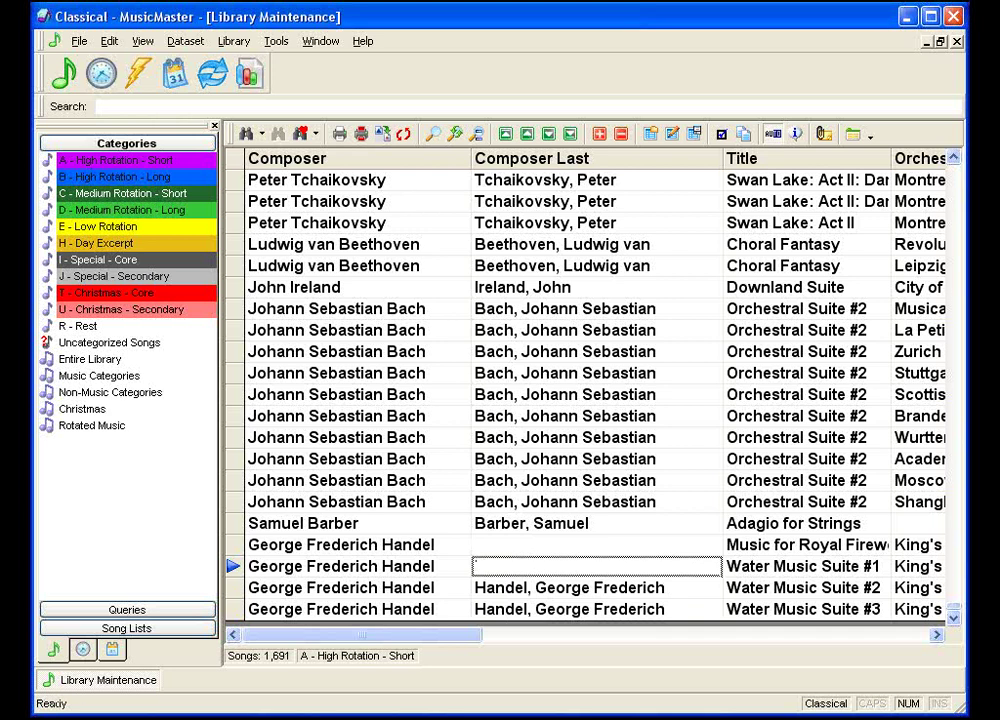
Step: Cut the Composer Last value of Water Music Suite #2 and undo that cut
click(576, 590)
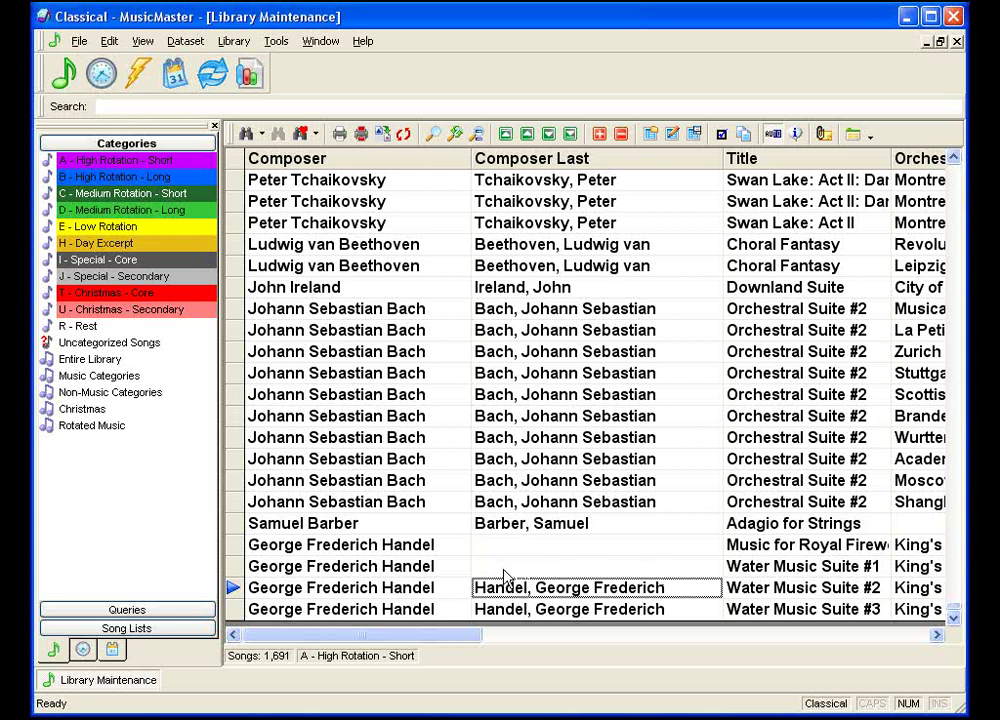
key(ctrl+x)
key(Down)
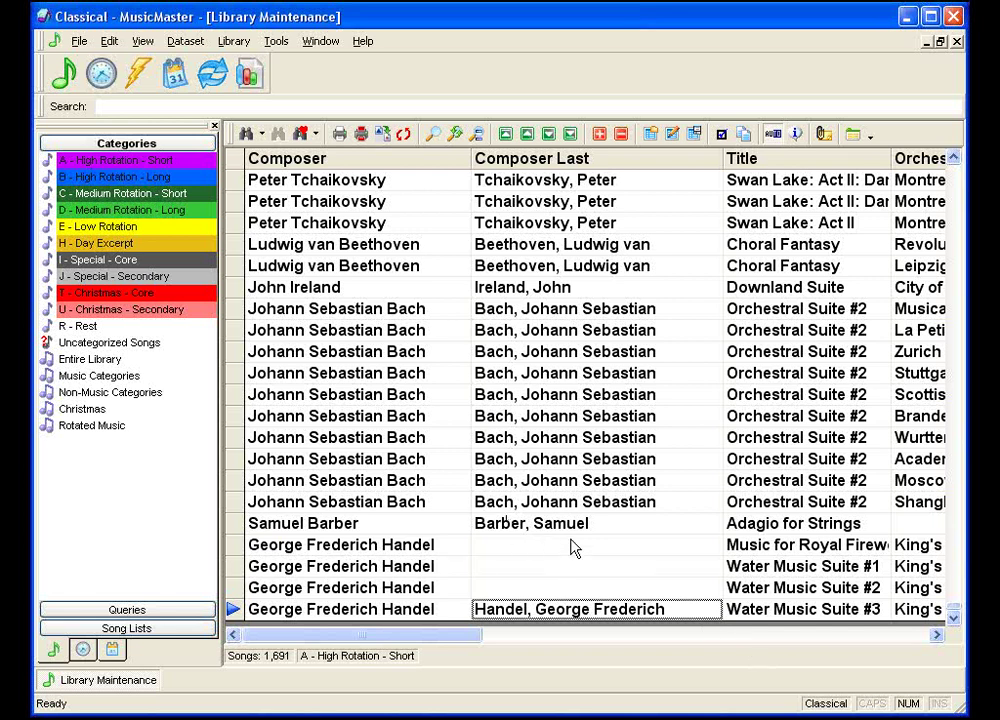
click(110, 42)
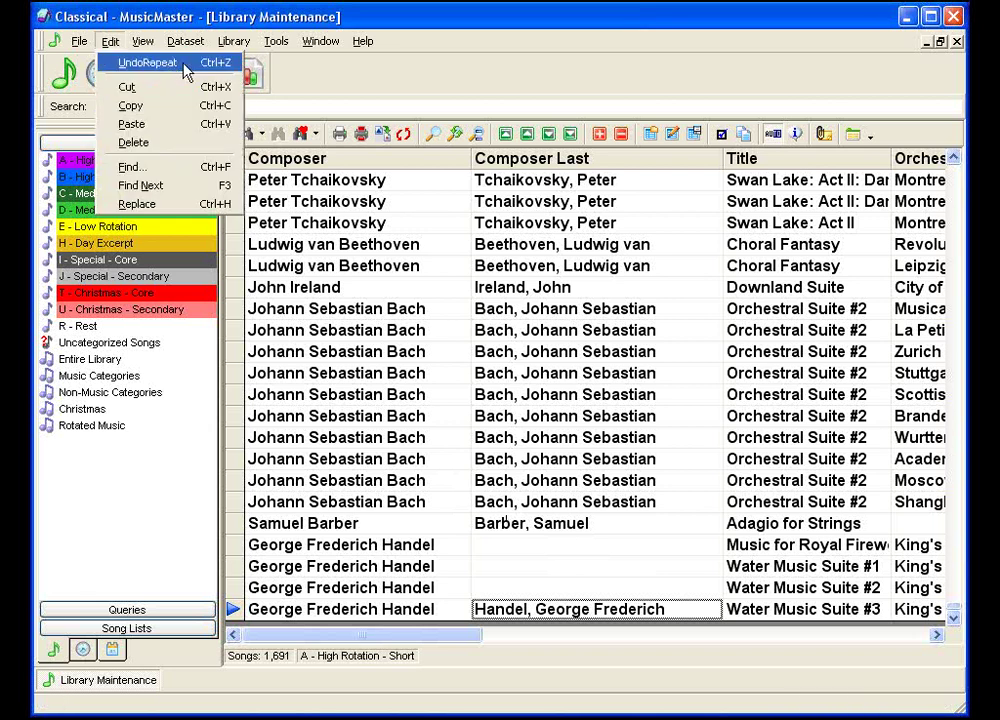
click(184, 64)
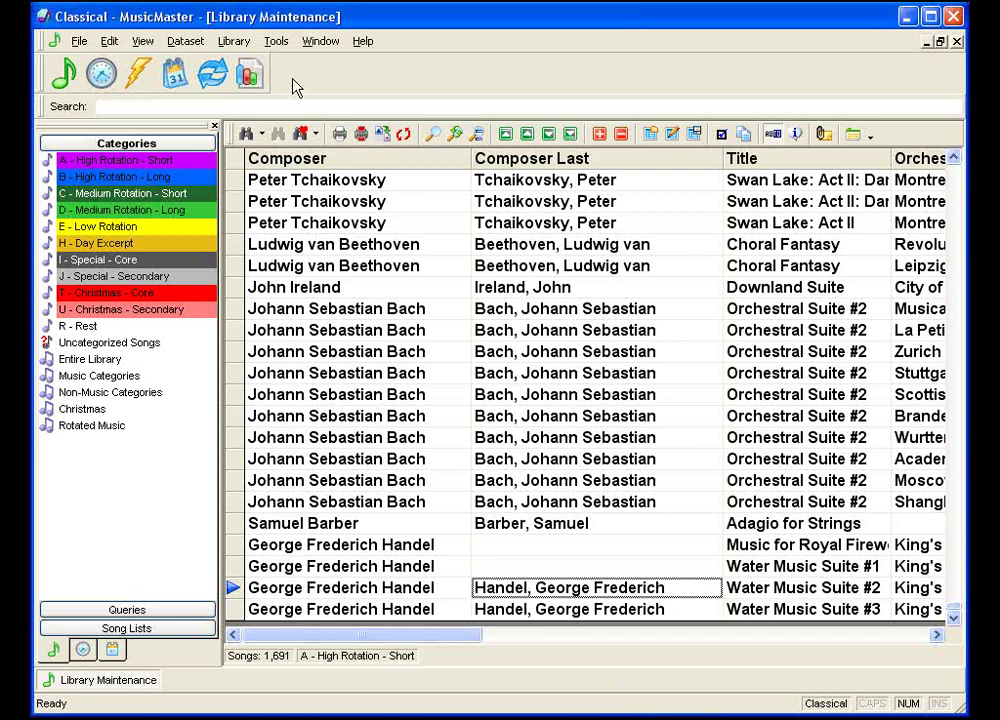
Step: Start a CD audio import and set the ripper's audio file format to None (Metadata Only)
click(278, 44)
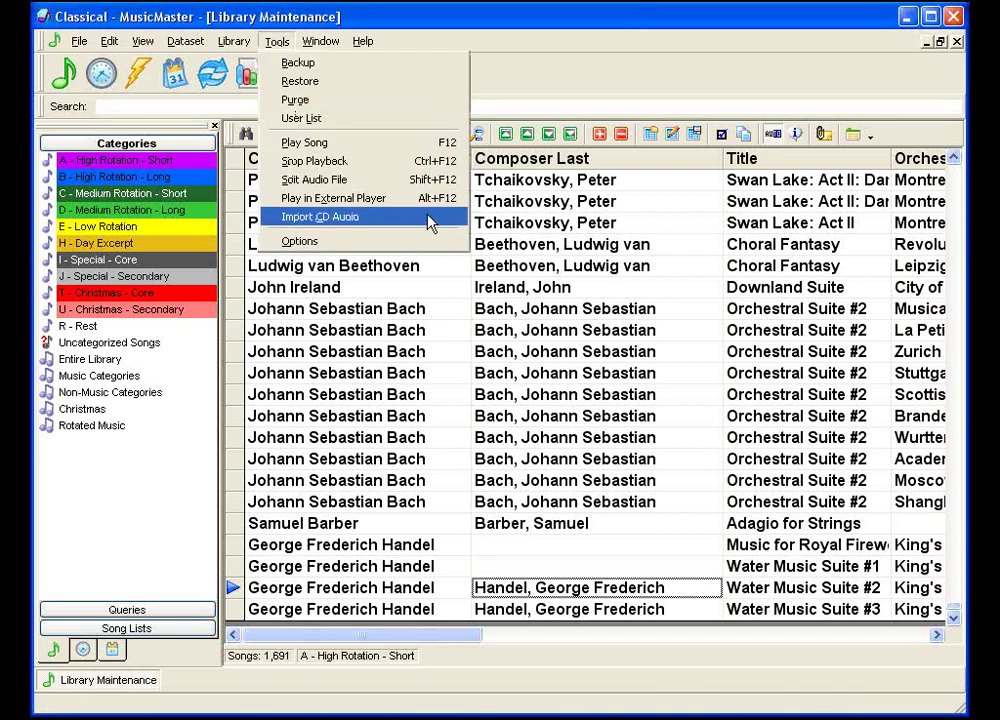
click(430, 218)
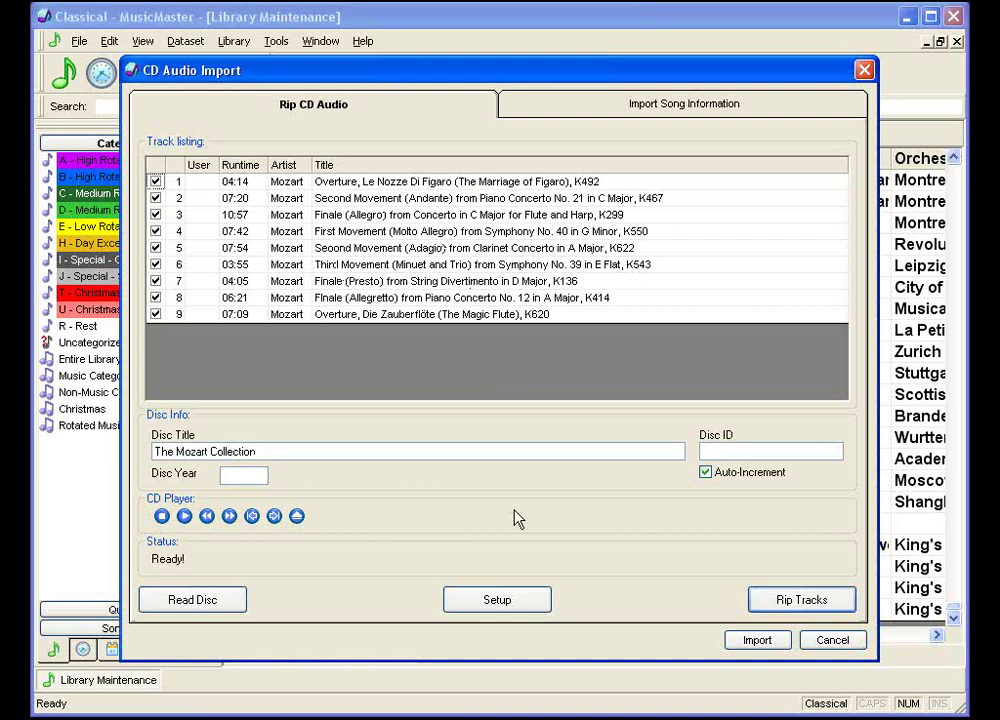
click(527, 605)
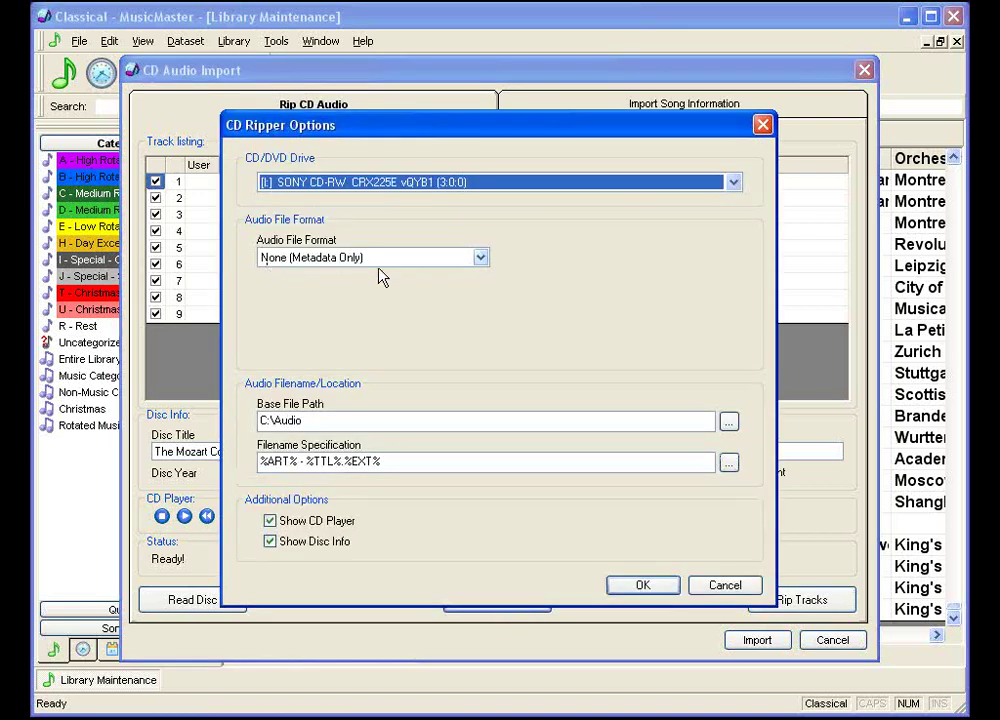
click(481, 258)
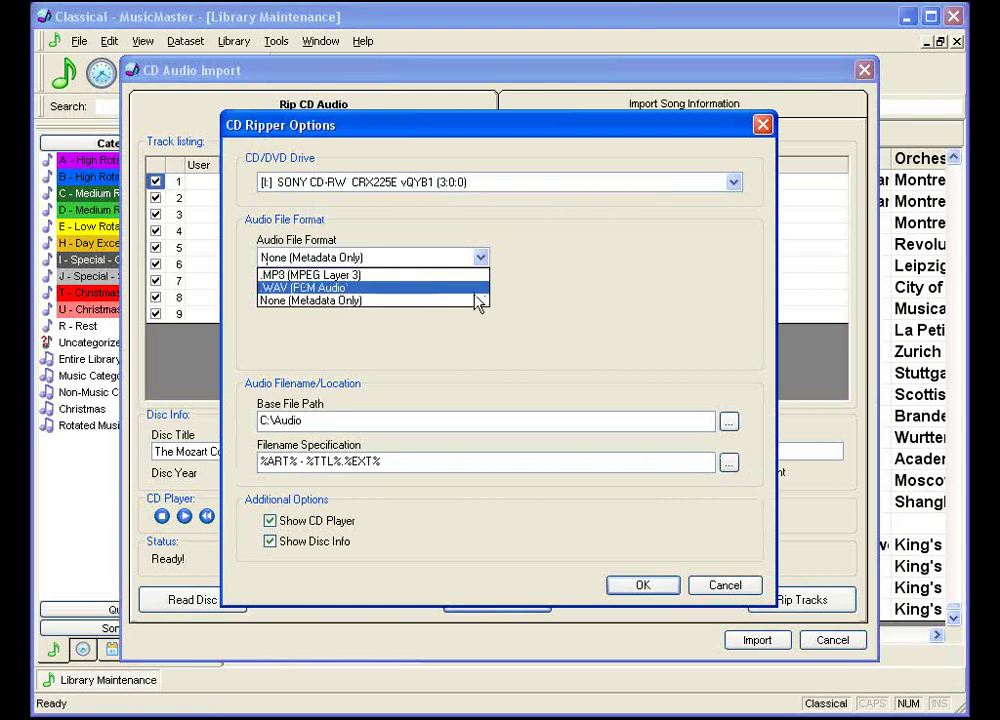
click(472, 300)
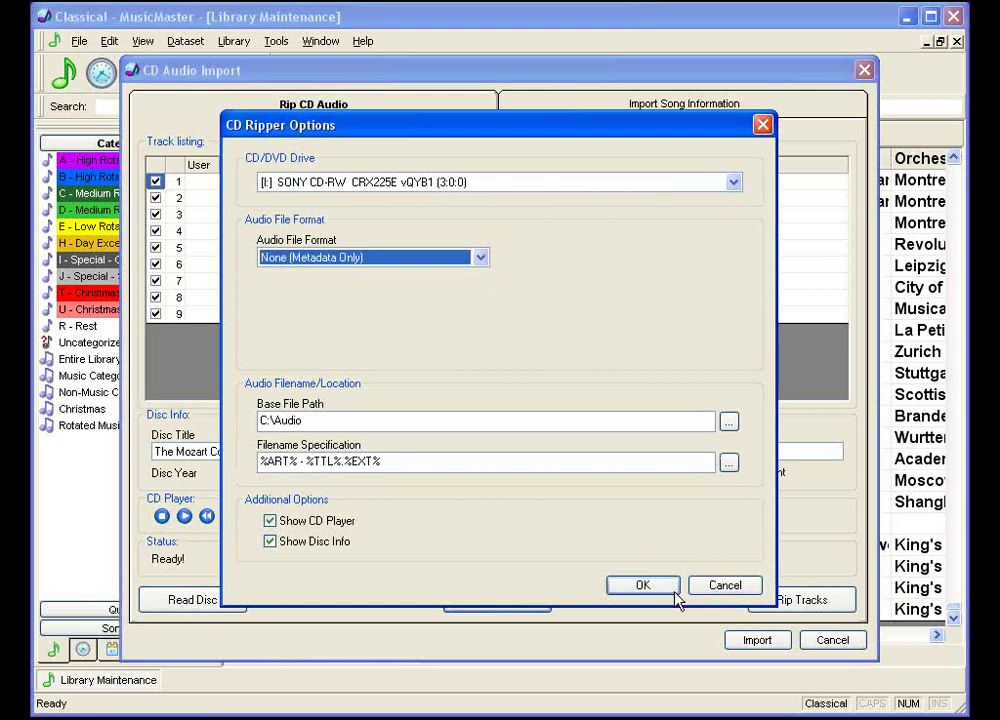
click(643, 585)
Step: Exclude tracks 2 to 9 of The Mozart Collection and rip only track 1, the Le Nozze Di Figaro overture
click(155, 198)
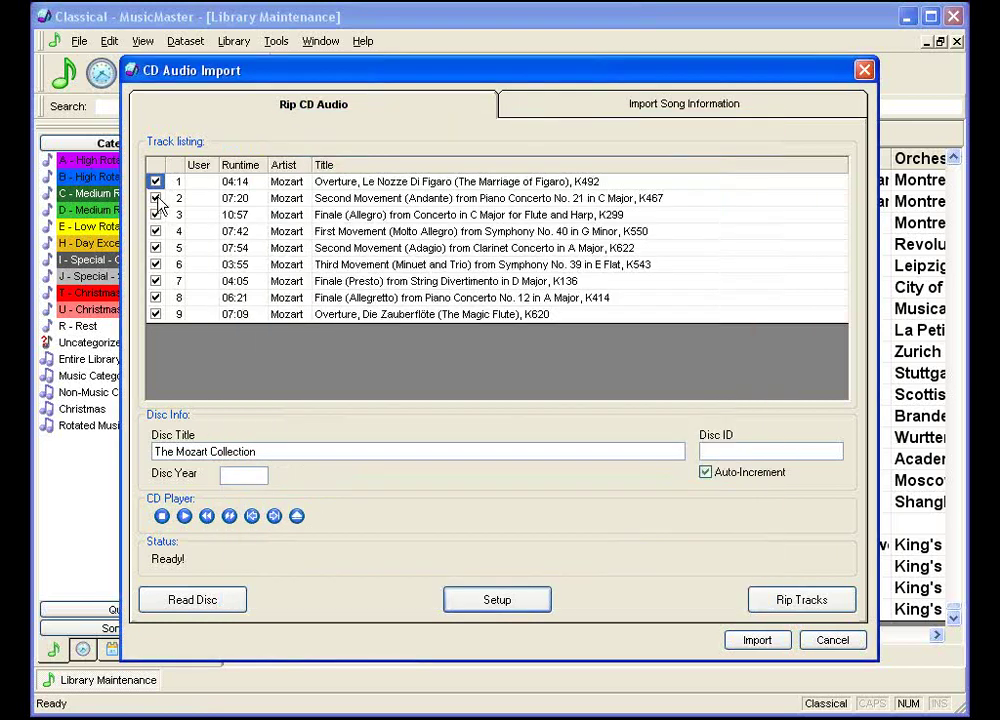
click(155, 214)
click(155, 231)
click(155, 247)
click(155, 264)
click(155, 281)
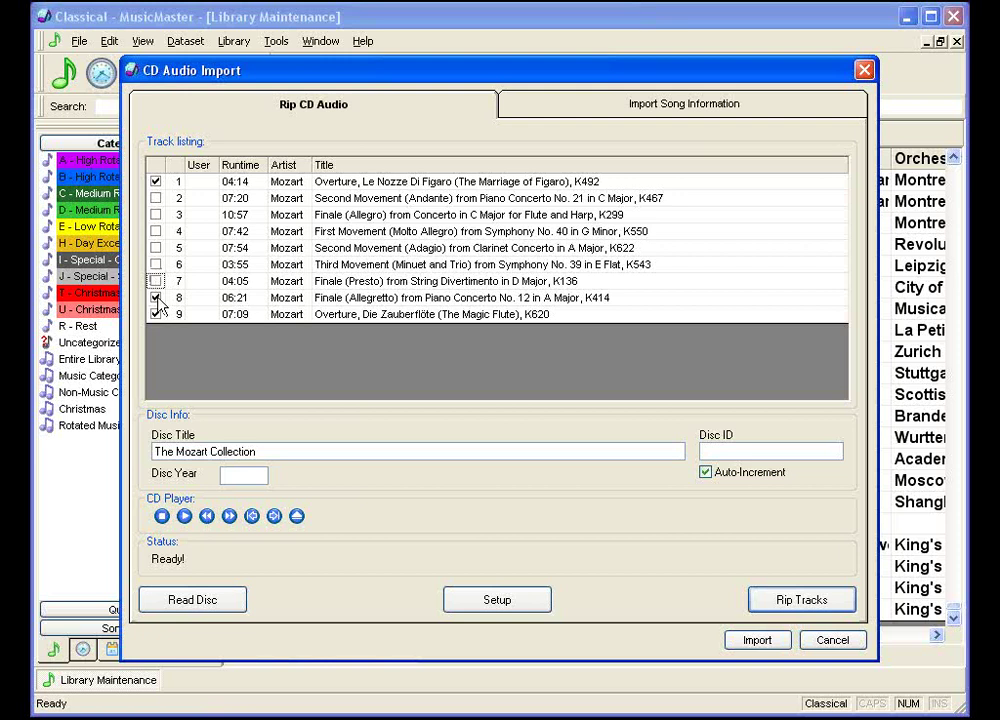
click(155, 297)
click(155, 314)
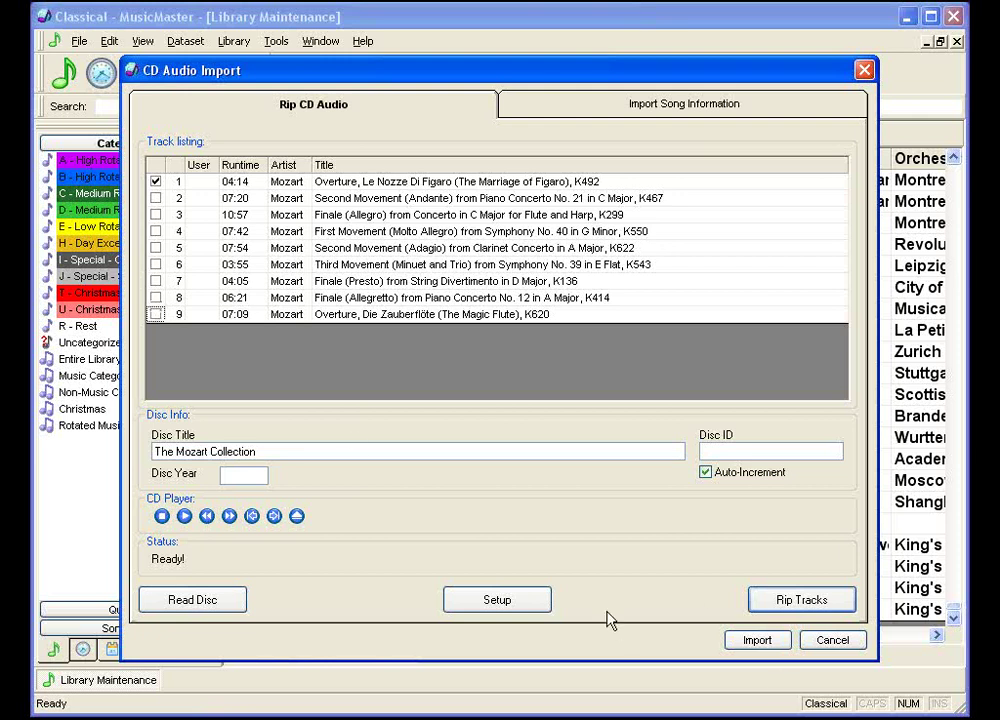
click(772, 599)
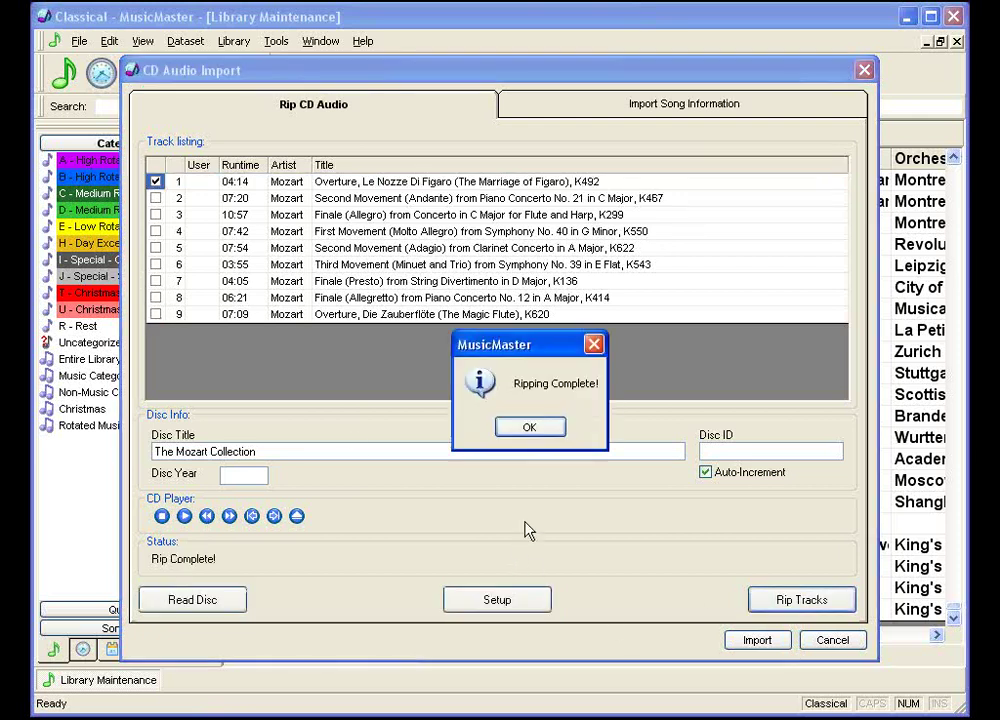
click(527, 428)
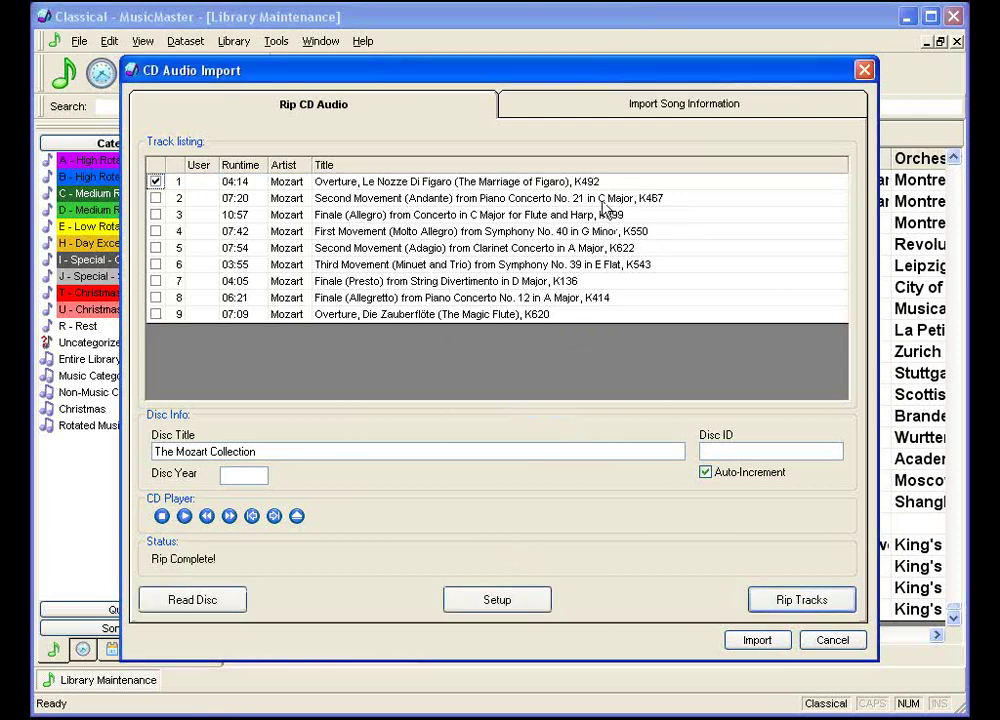
Step: In the import's song information, widen the Artist, Title and Album columns and set the first target field to Composer
click(563, 115)
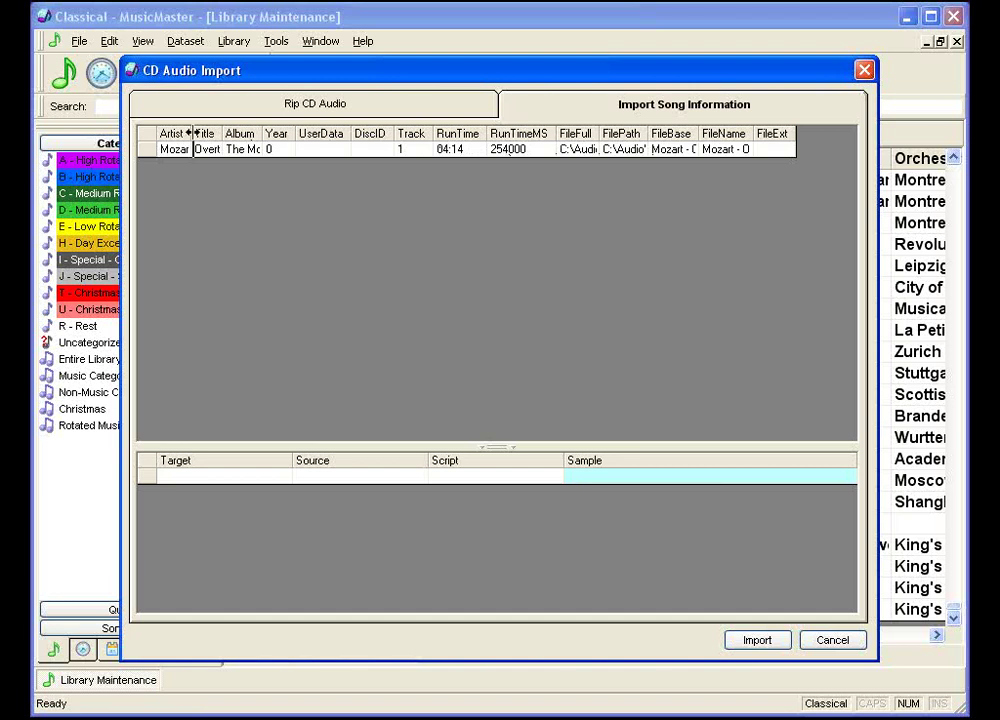
drag(193, 133, 427, 133)
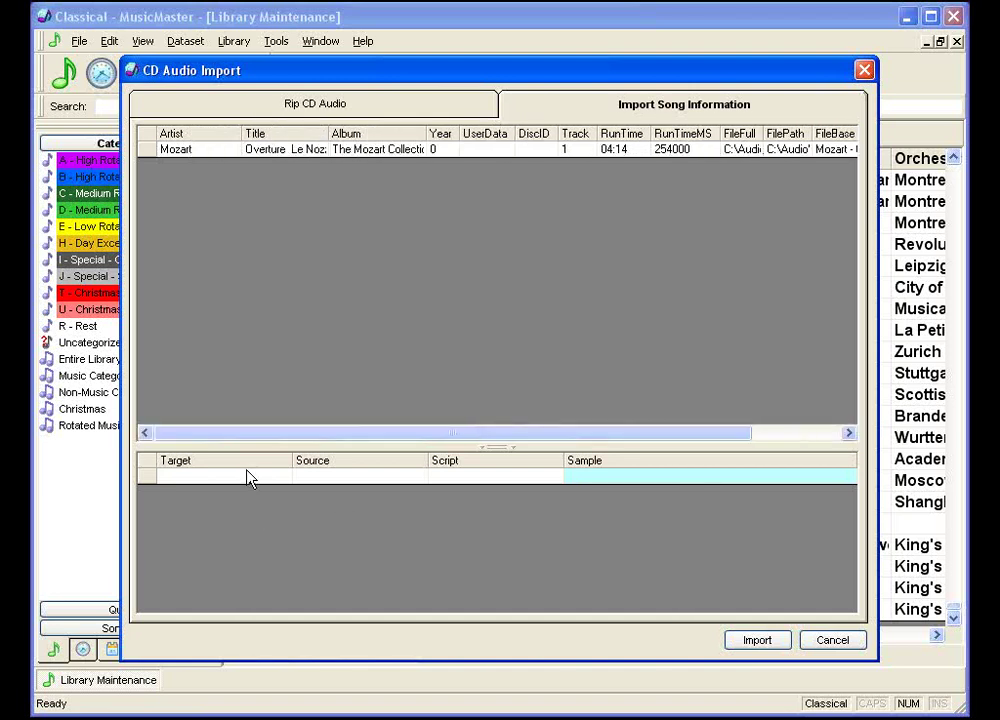
click(248, 477)
text(Record Co.)
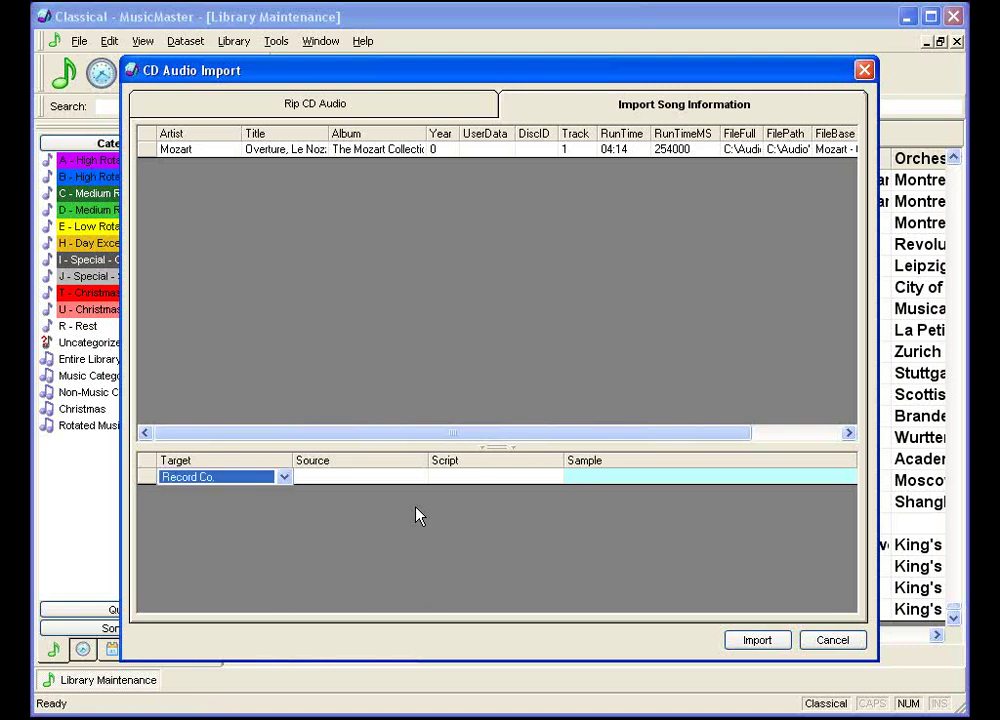
click(284, 477)
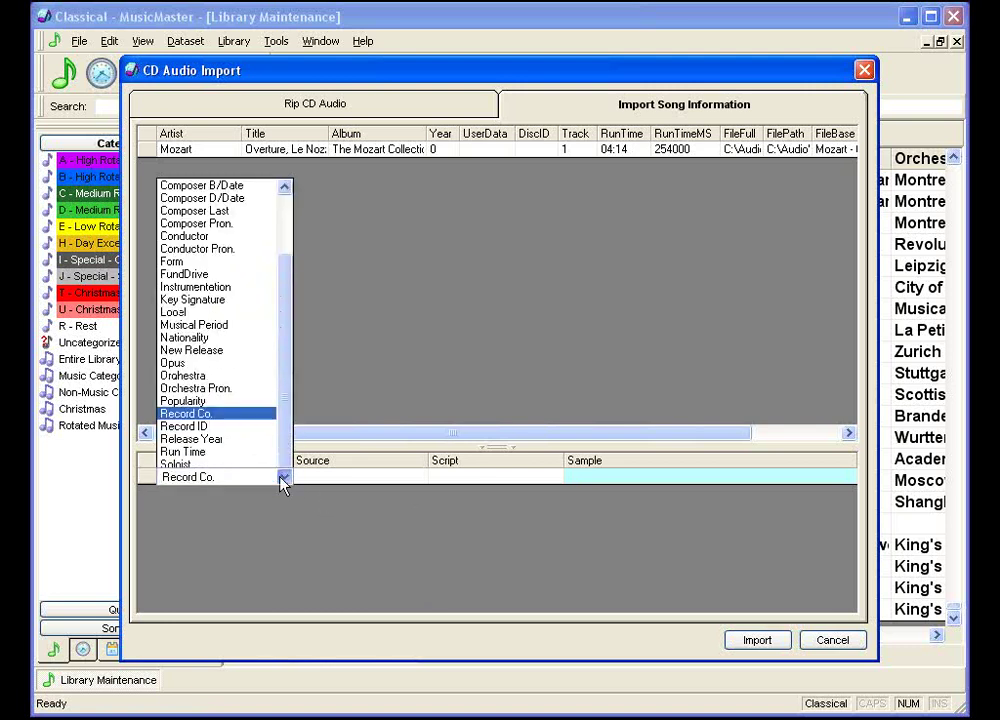
scroll(290, 319, up, 2)
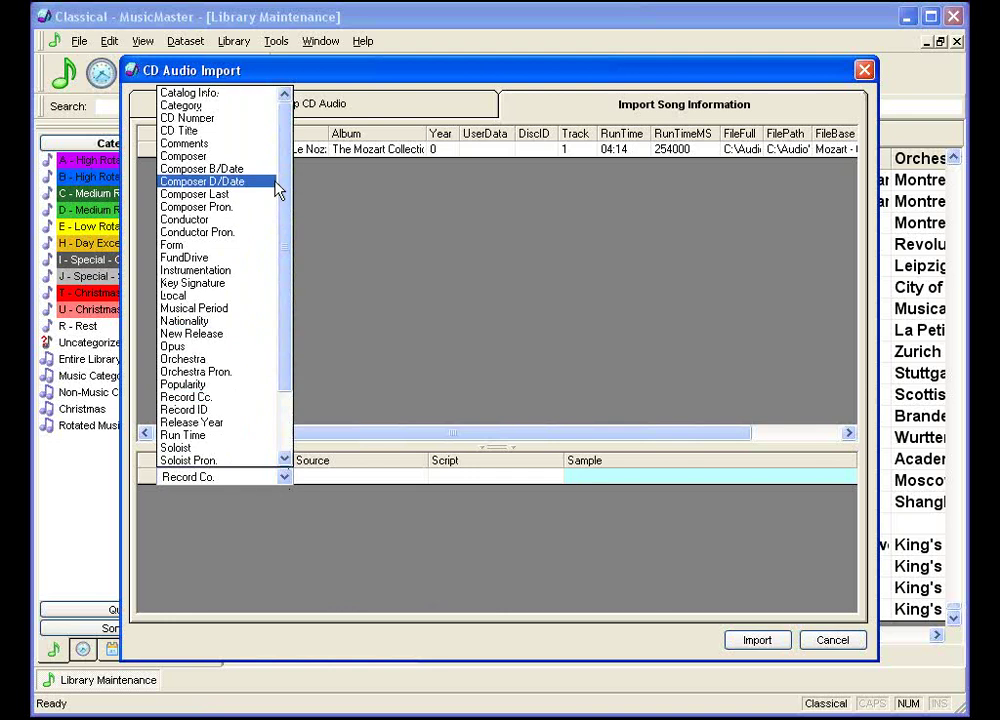
click(234, 160)
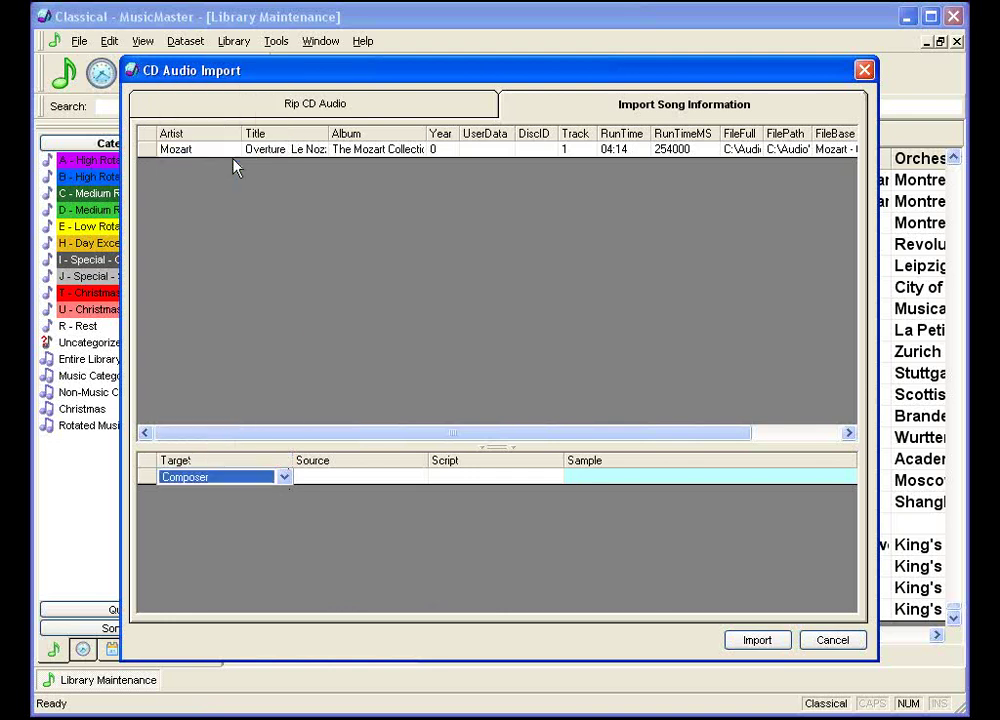
Step: Set Artist as the source field for the Composer target
click(355, 479)
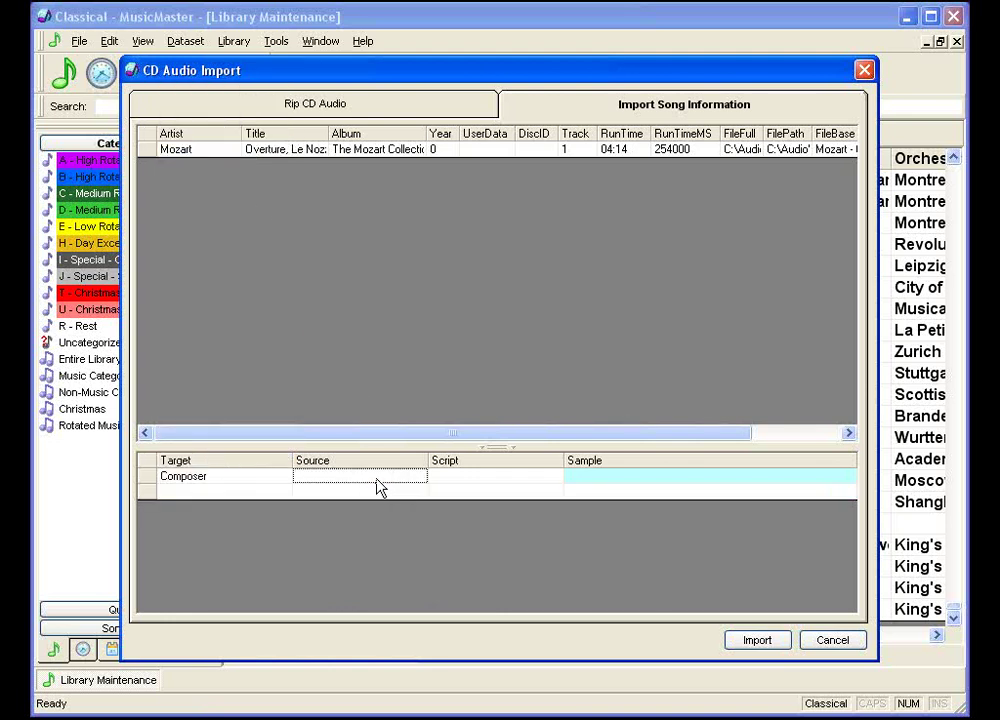
text(Artist)
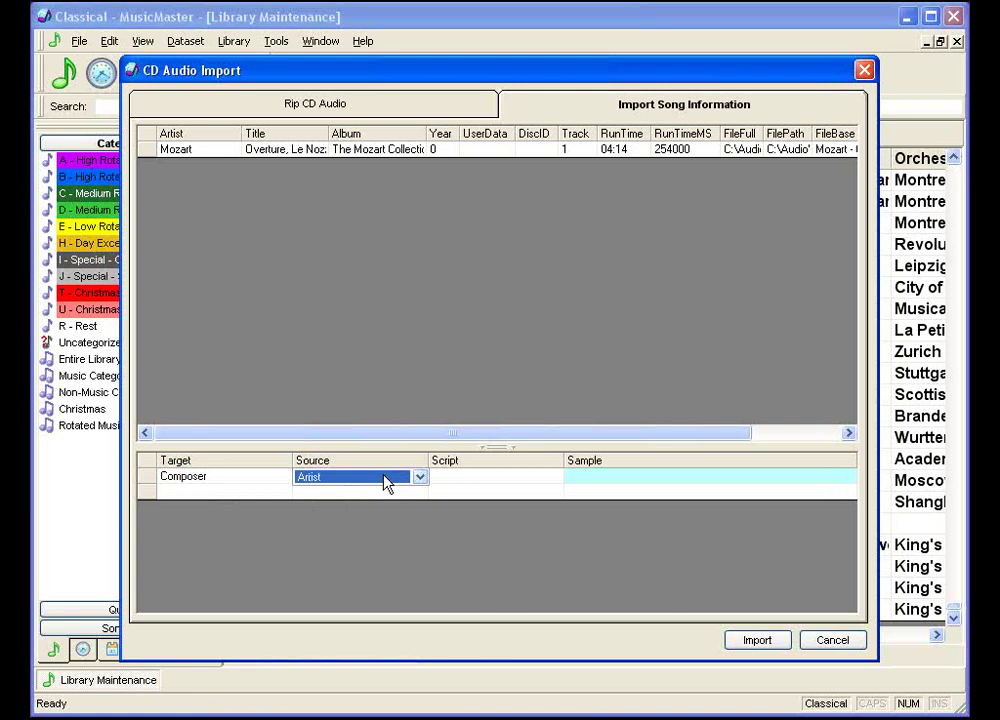
click(290, 491)
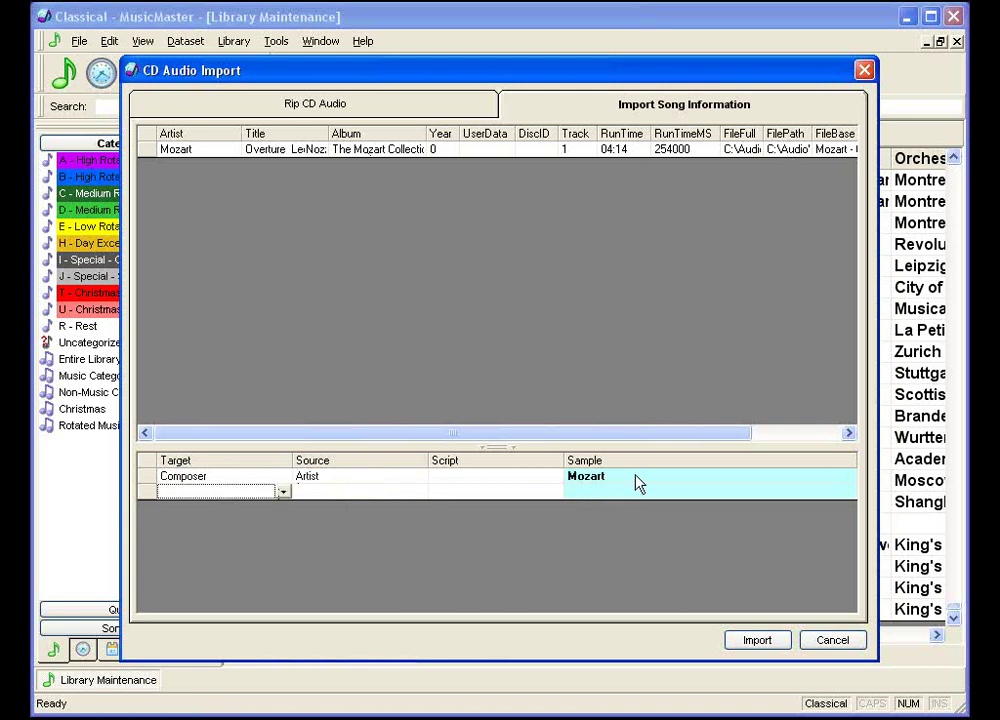
Step: Add a second field mapping with Title as both the target and the source
click(286, 494)
text(tle)
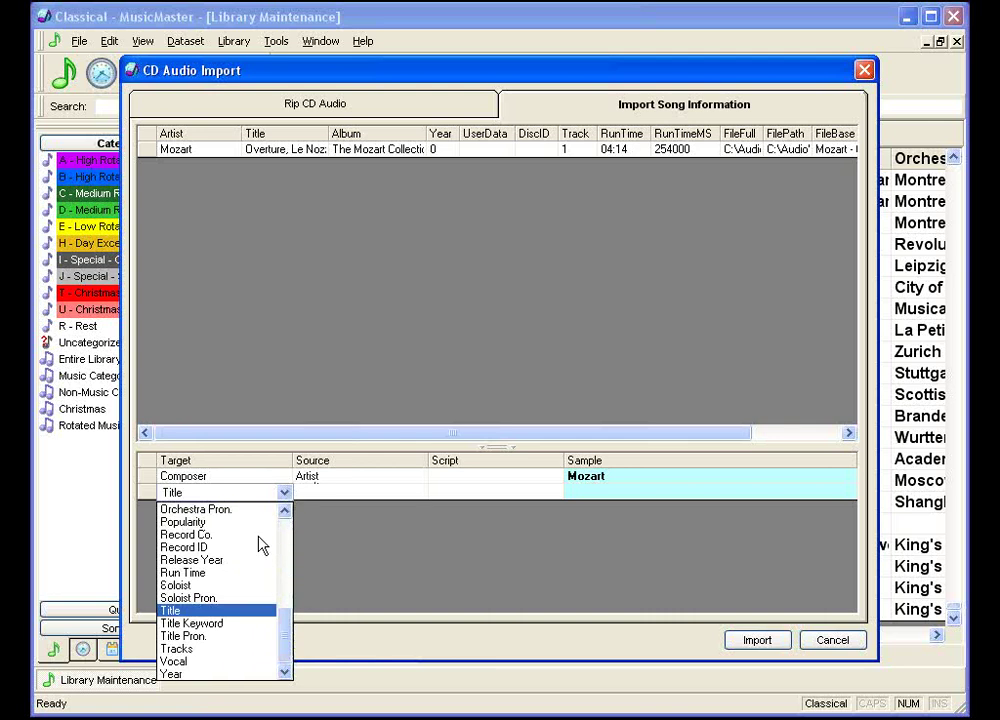
click(203, 612)
click(355, 496)
text(tle)
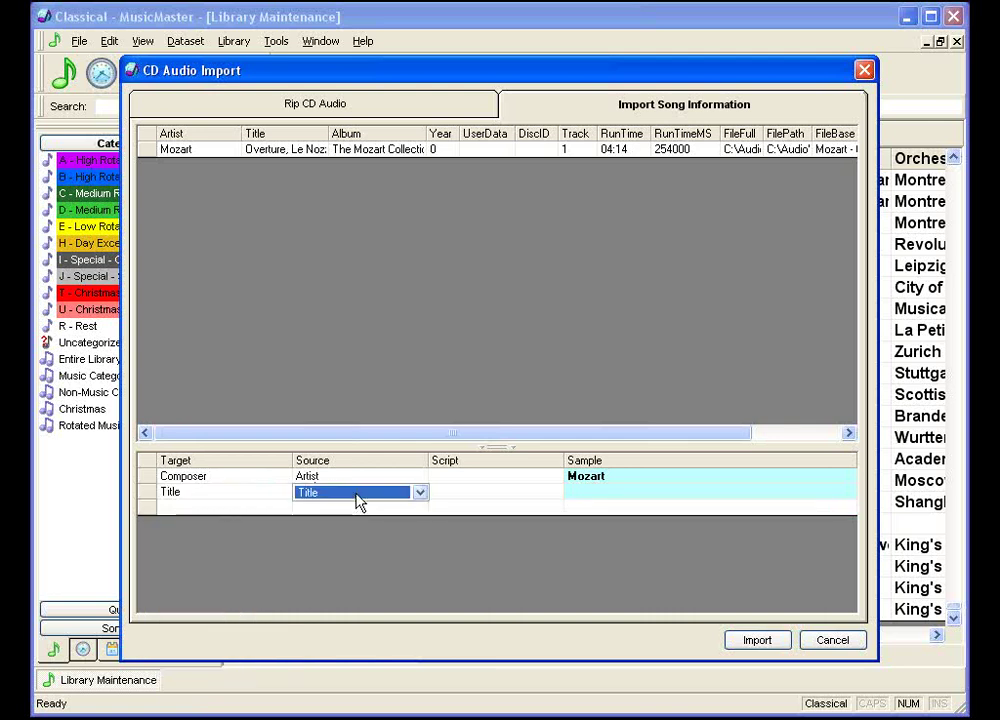
click(490, 496)
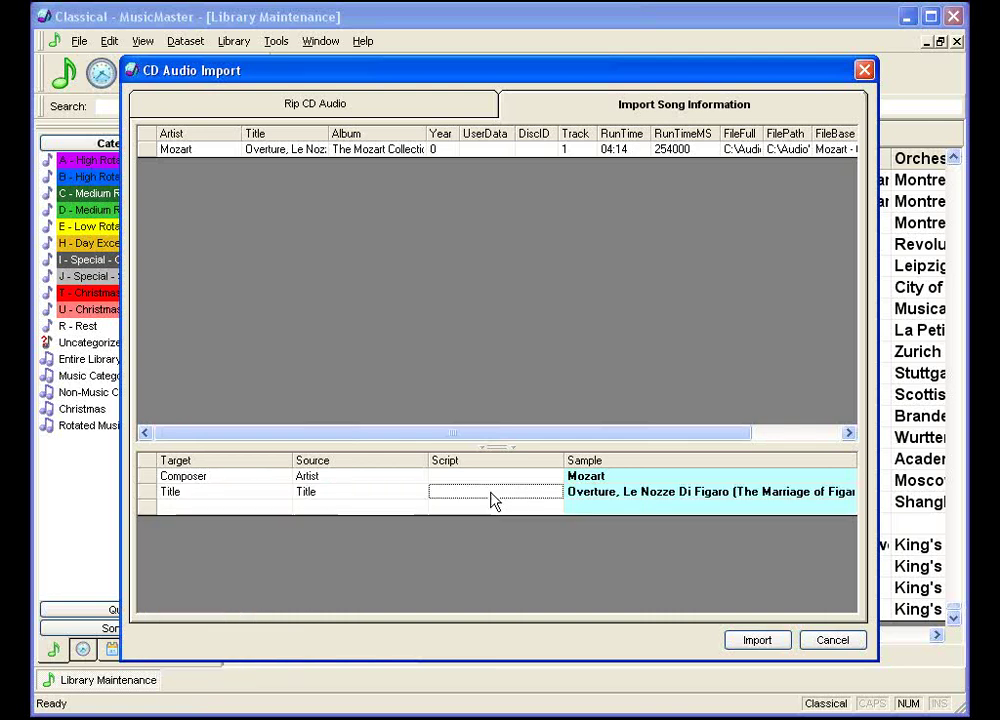
Step: Add a third field mapping with Run Time as the target and RunTime as the source
click(208, 507)
text(r)
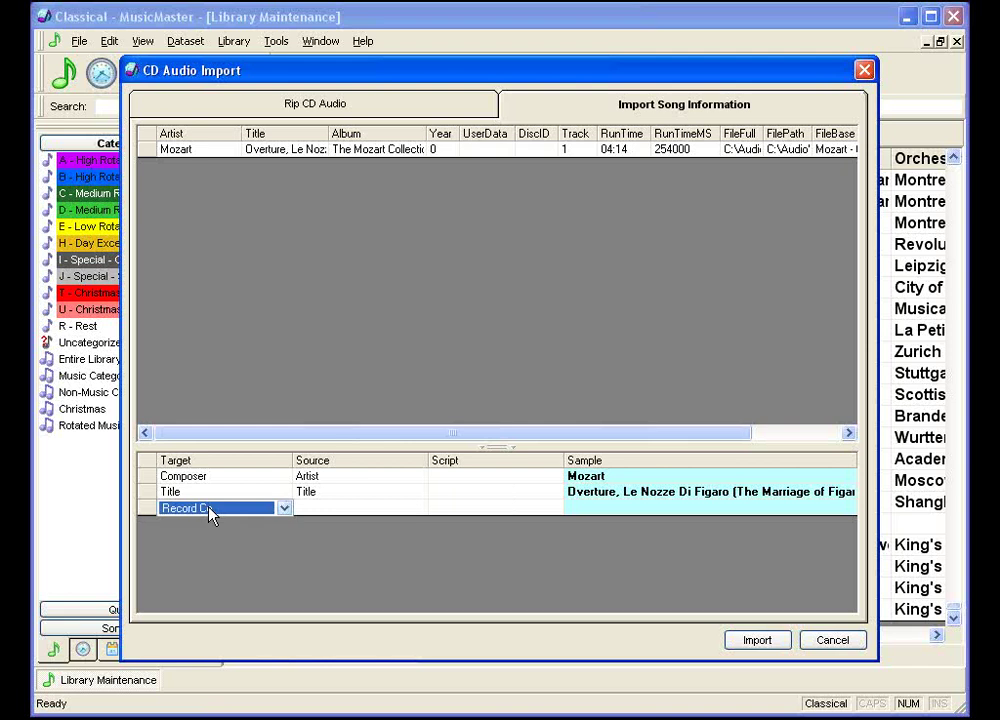
text(un Time)
click(333, 515)
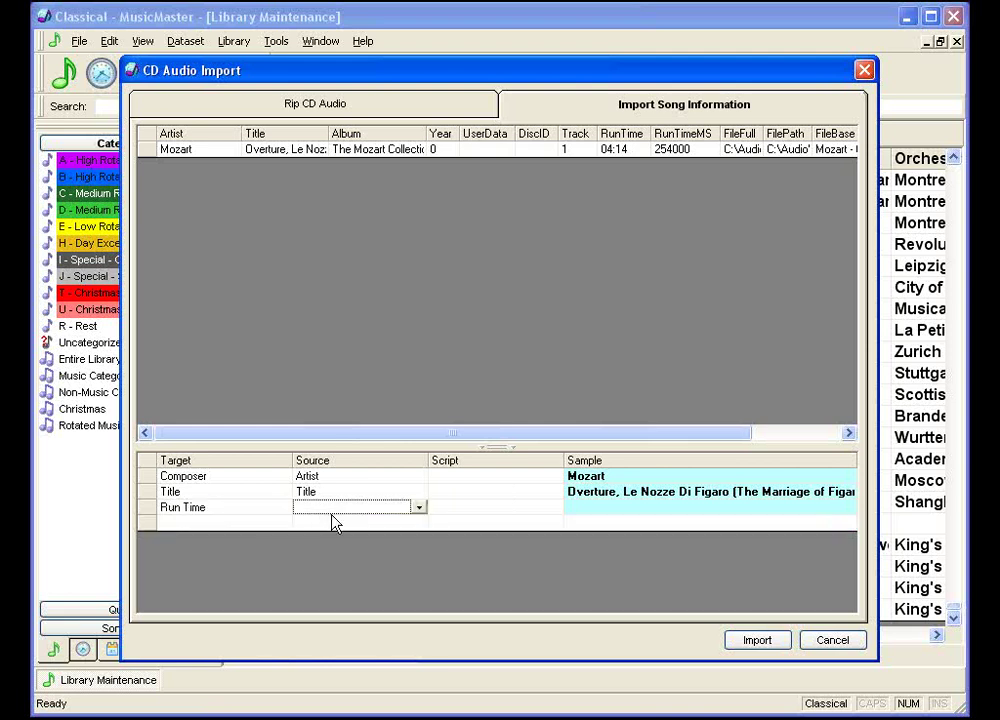
text(r)
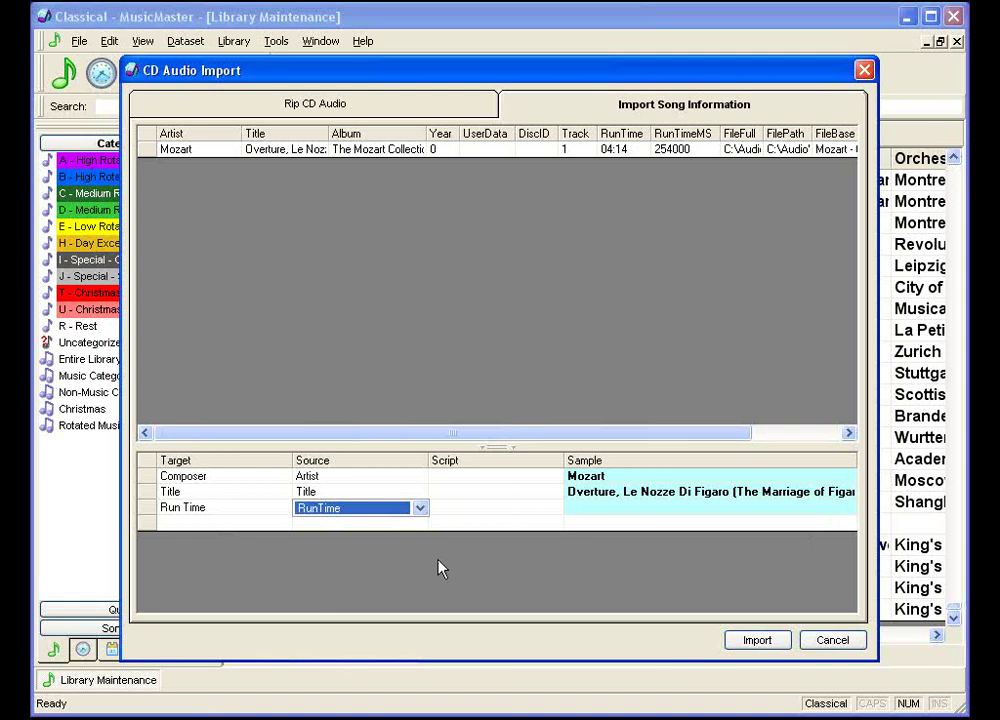
click(360, 523)
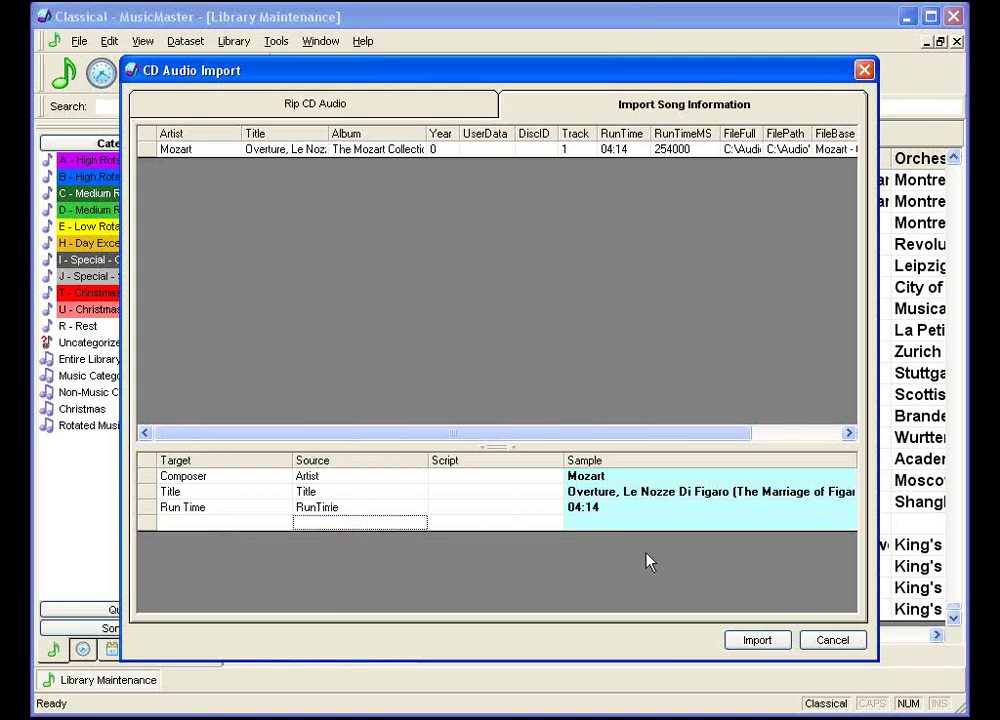
Step: Import the Mozart track's song information with these mappings and close the CD audio import
click(757, 640)
click(531, 431)
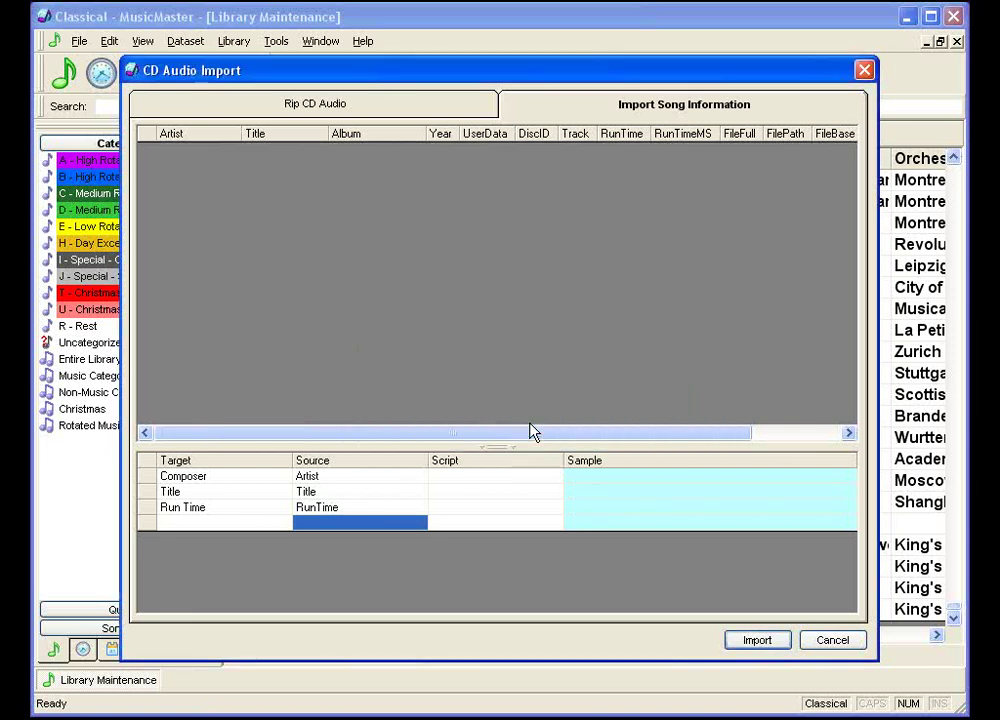
click(864, 72)
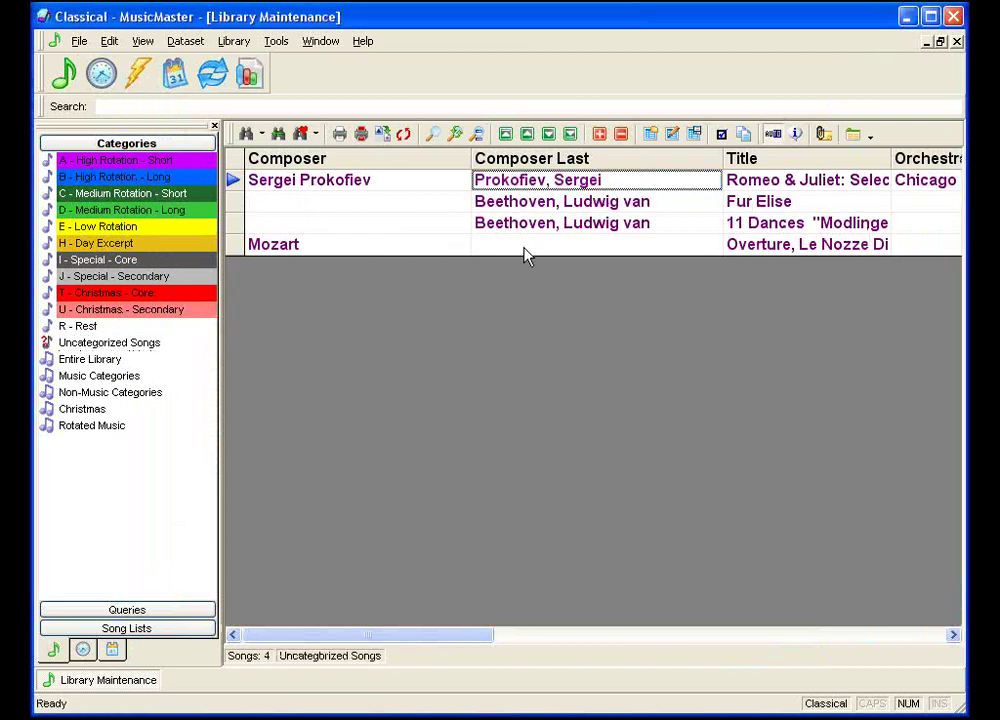
Step: In the uncategorized songs, change the composer of the imported Le Nozze Di Figaro overture to Wolfgang Mozart
click(327, 250)
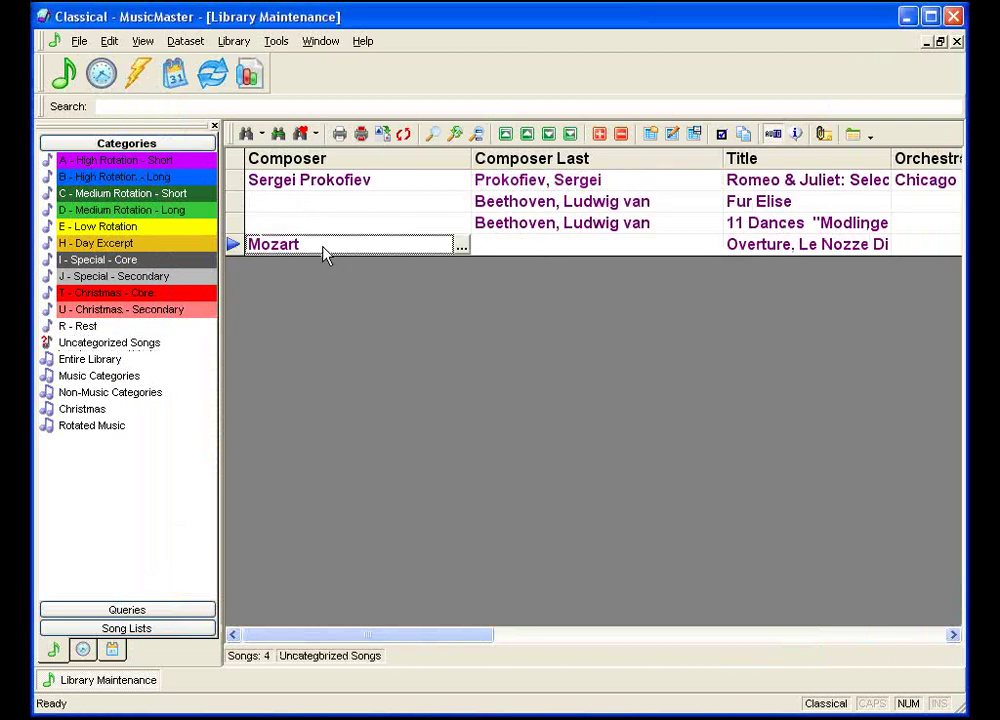
text(Wolfgn)
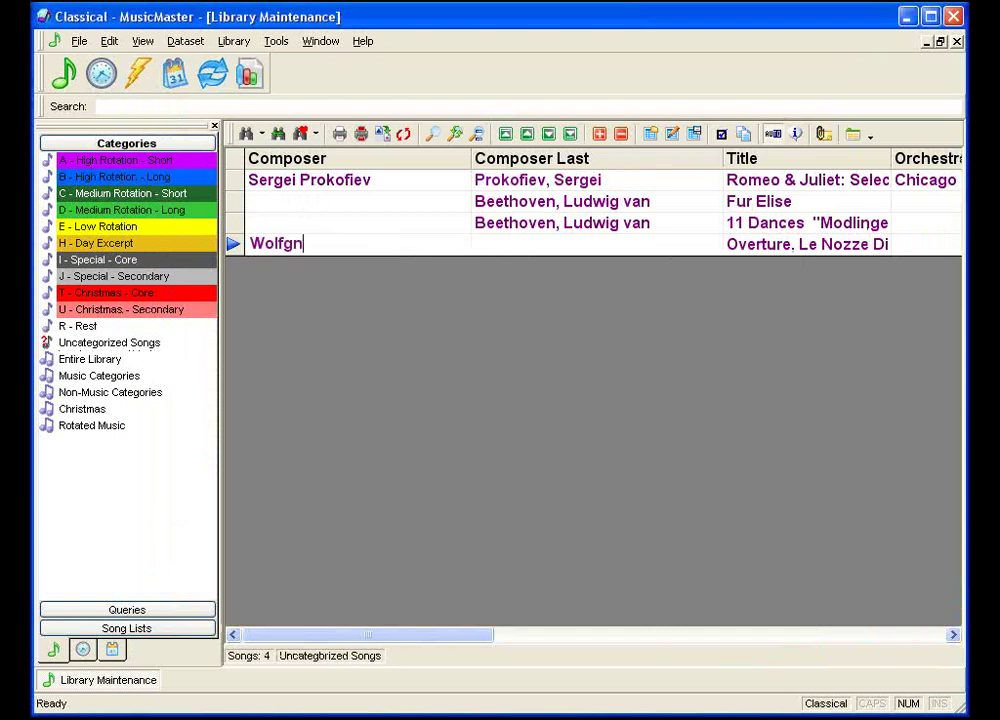
key(BackSpace)
text(ang Mozart)
key(Return)
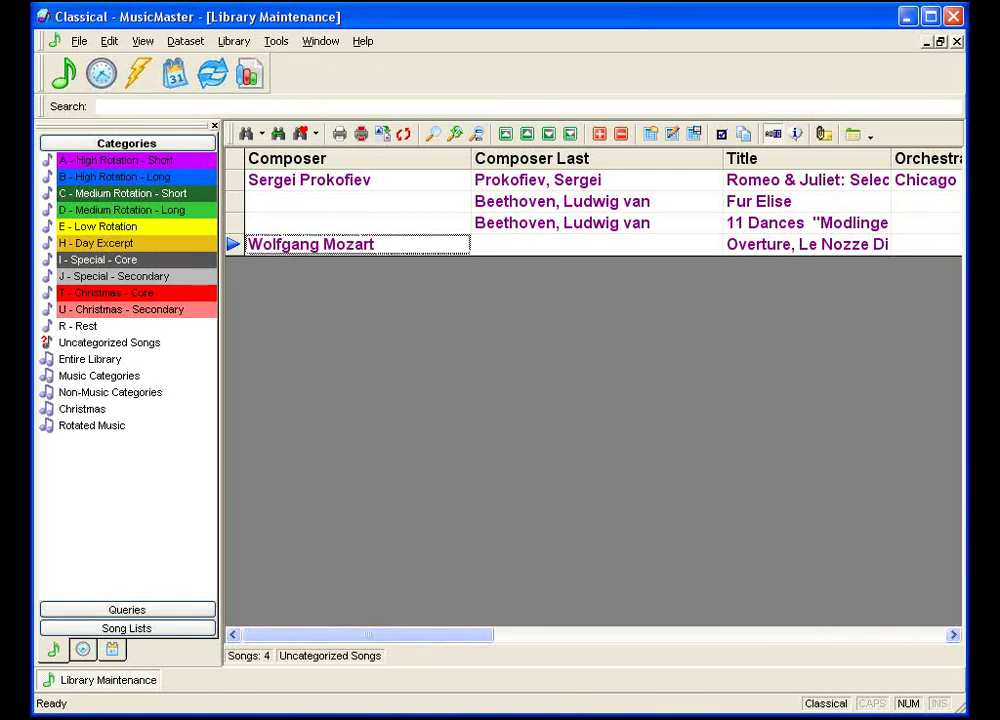
click(527, 253)
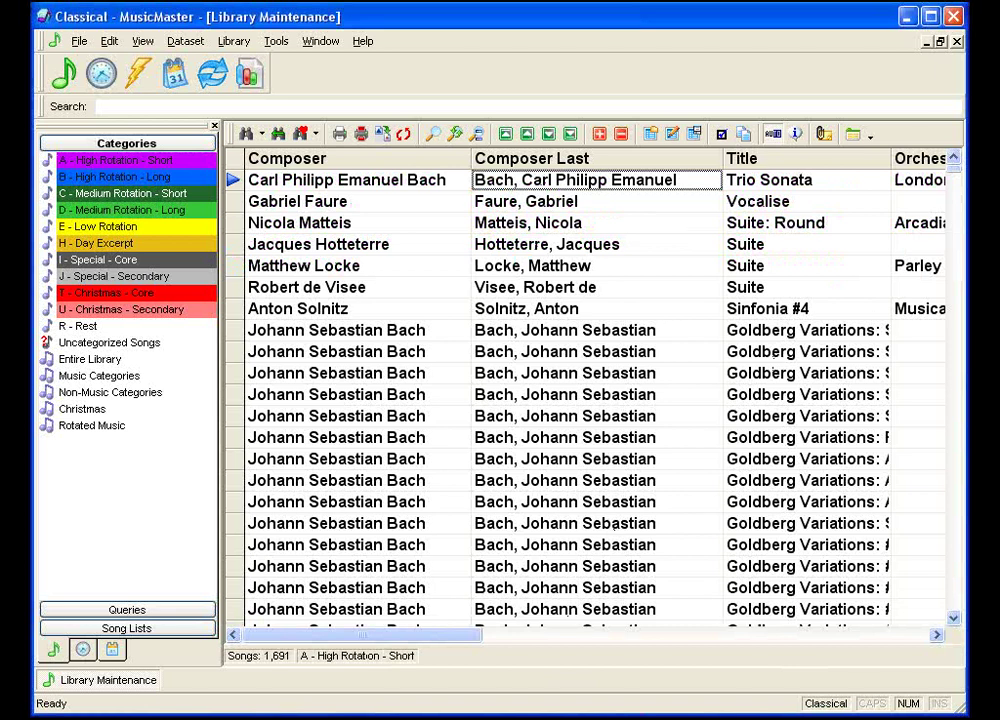
Step: In the A - High Rotation - Short song list, narrow the Composer Last column and widen the Title column
click(420, 549)
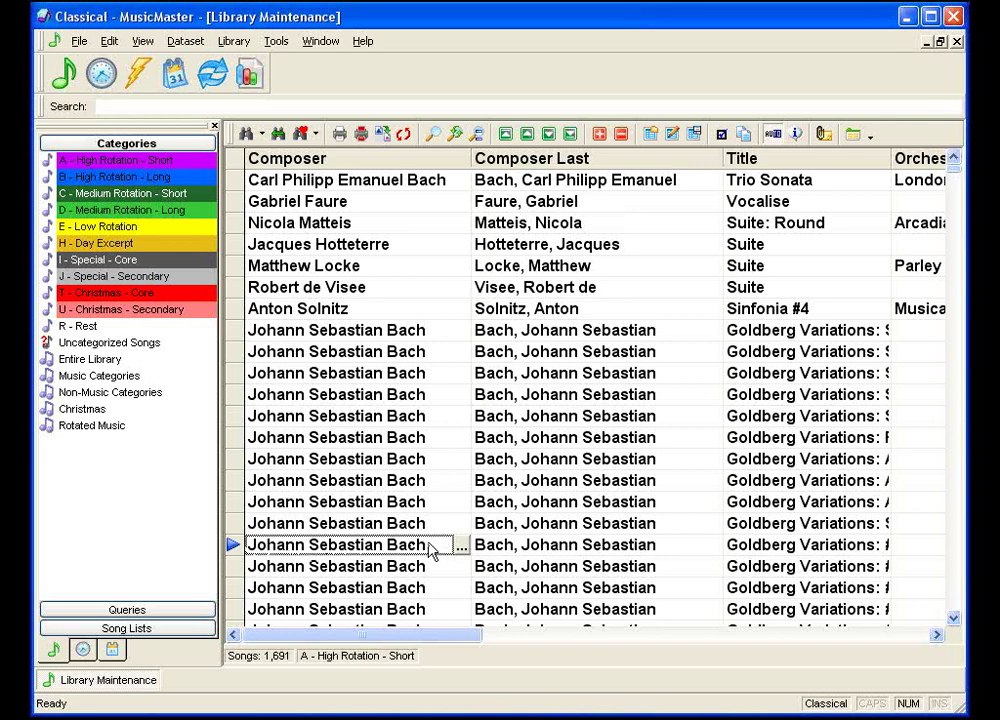
click(894, 636)
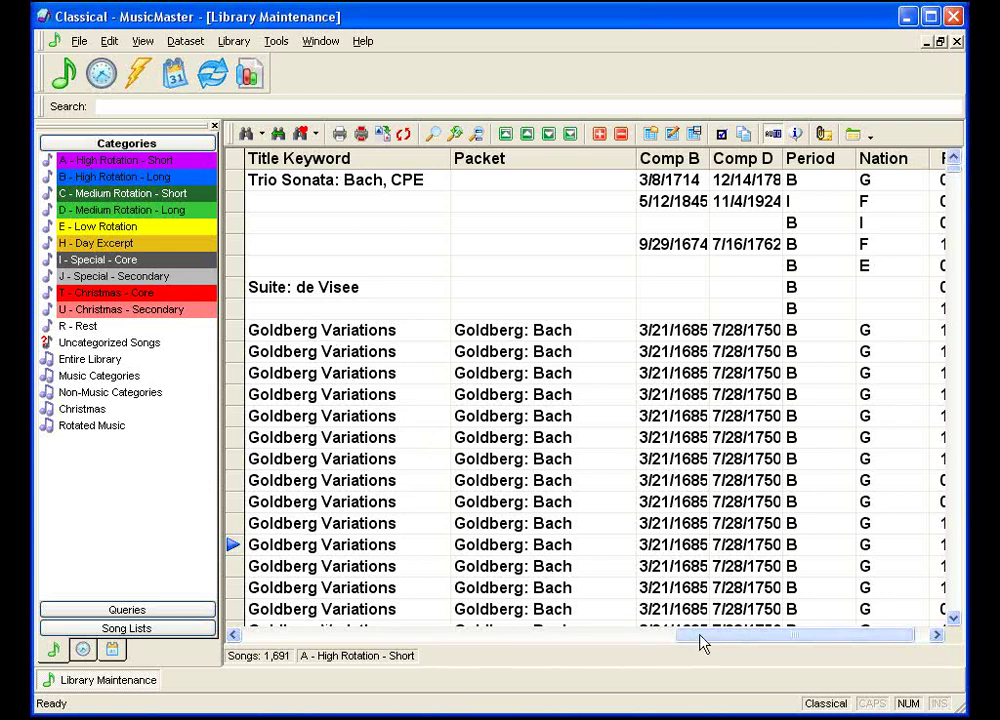
drag(703, 645, 267, 641)
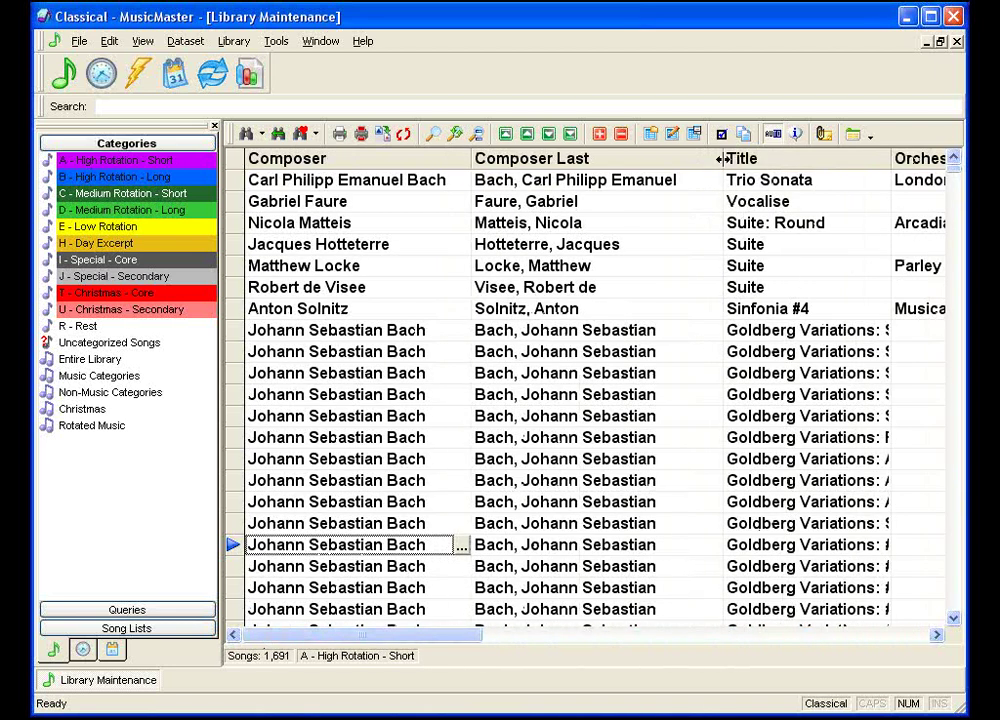
drag(721, 158, 670, 165)
drag(837, 158, 921, 158)
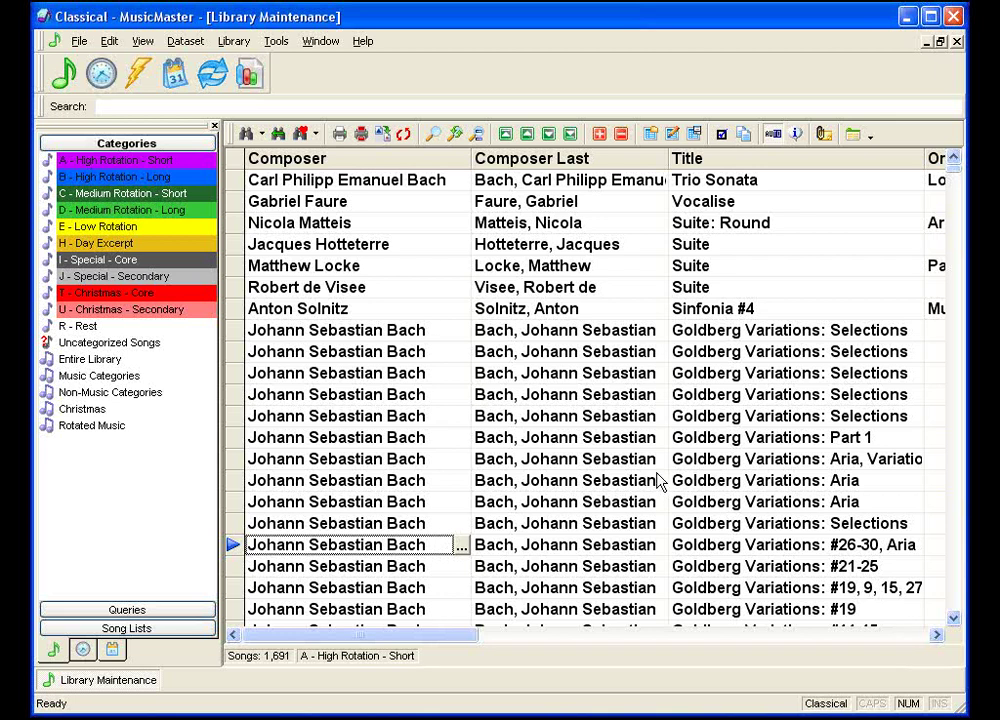
Step: View the first Goldberg Variations: Selections song's history graph by title keyword, docked above the library list, and close it
click(558, 334)
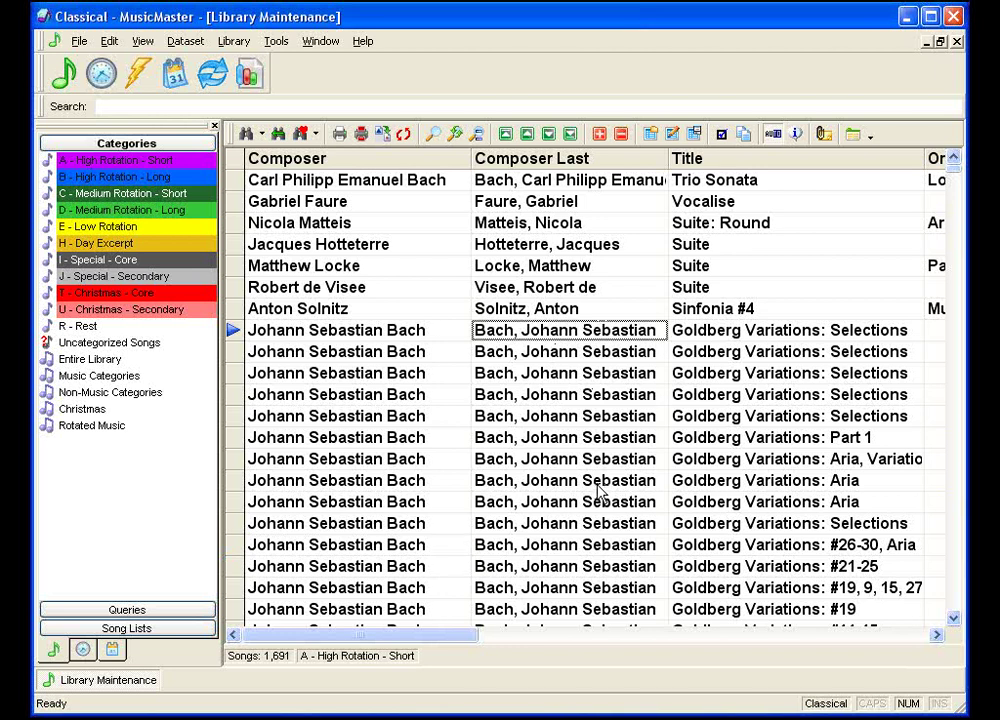
key(ctrl+h)
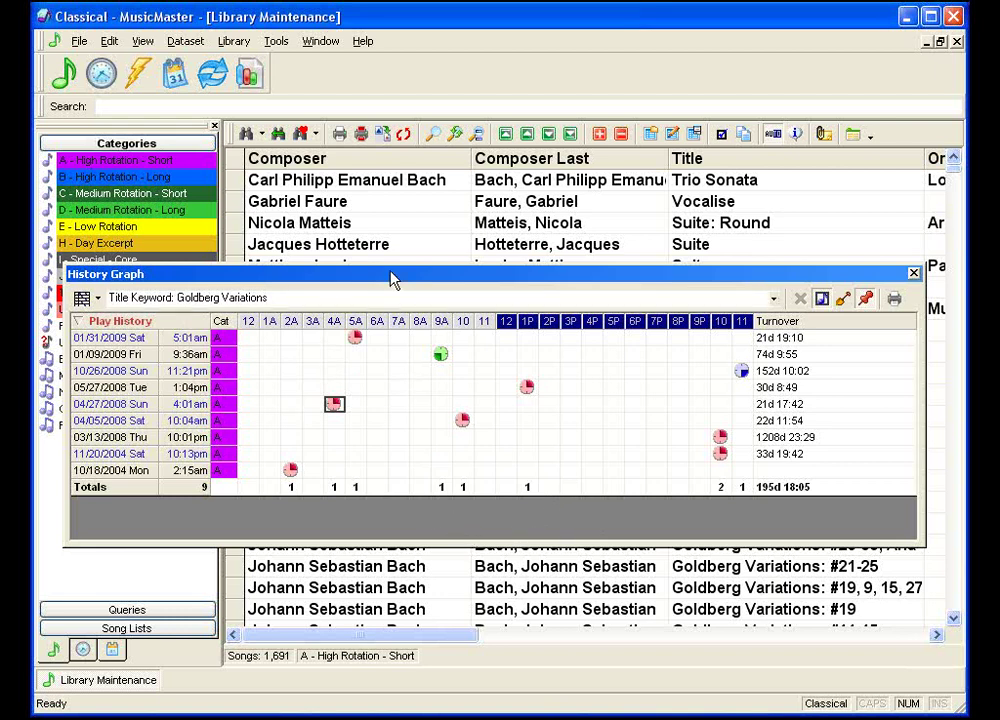
drag(392, 280, 396, 110)
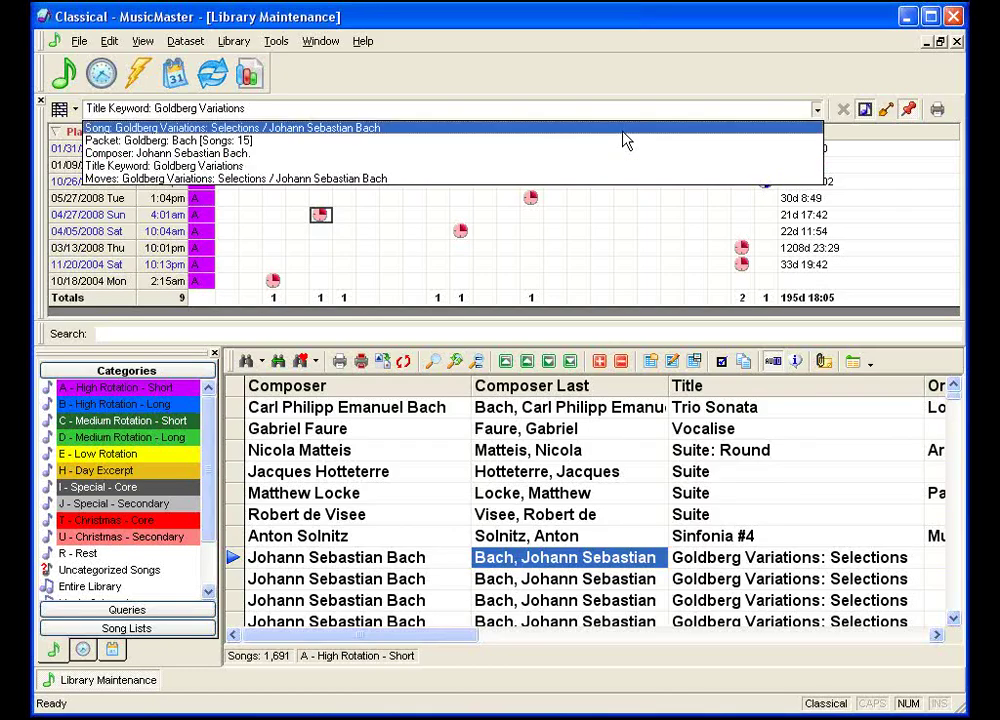
key(Escape)
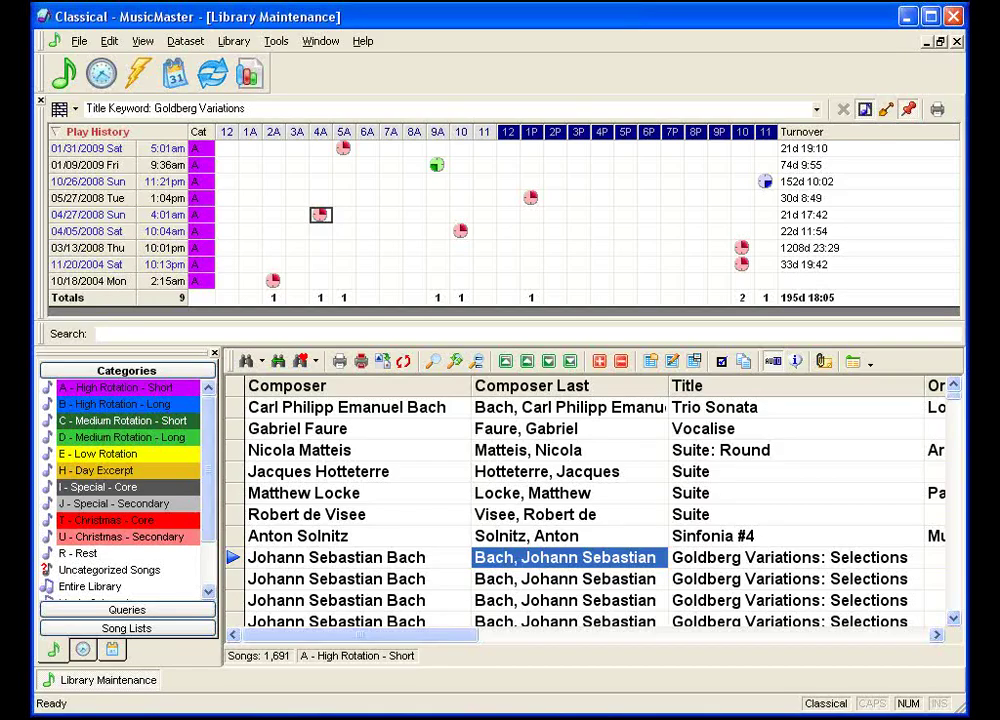
click(908, 108)
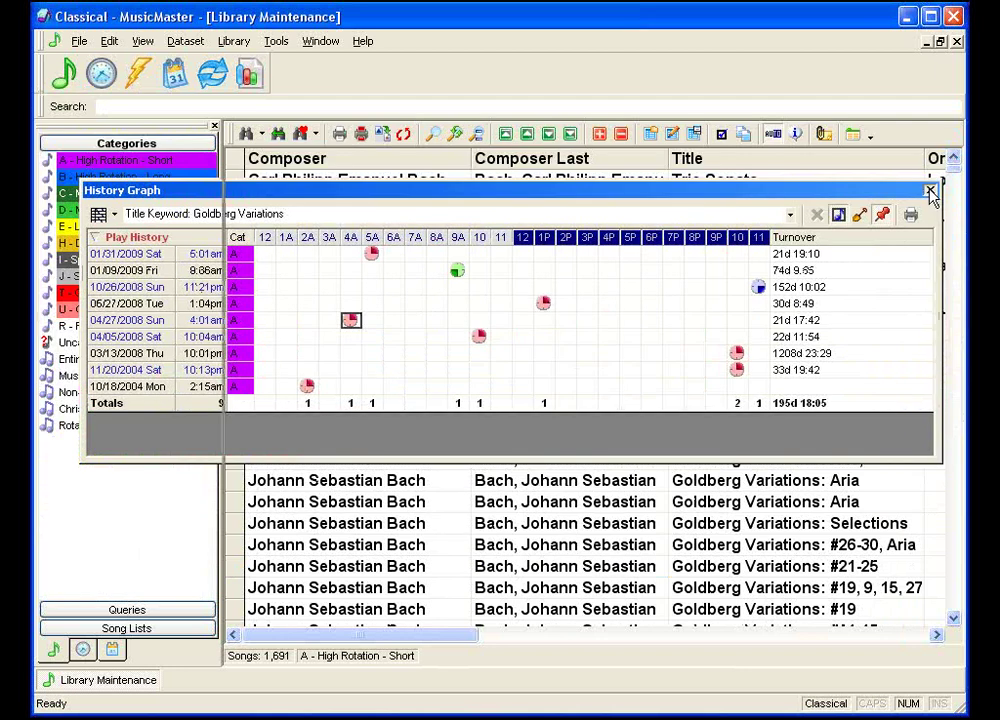
click(929, 190)
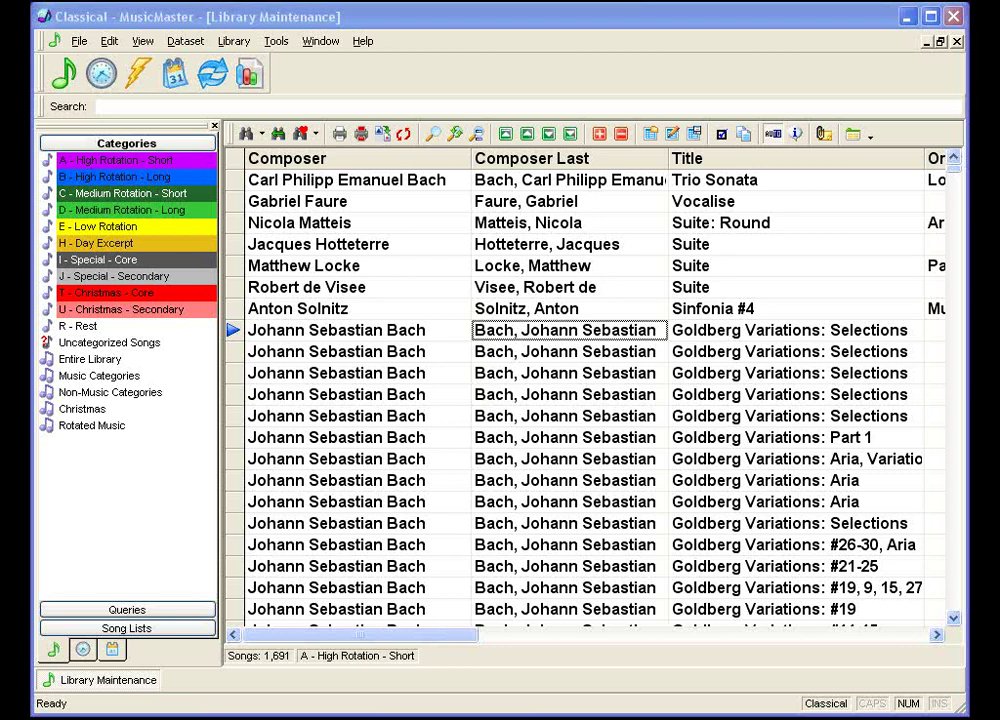
Step: Open the Goldberg: Bach packet of the first Goldberg Variations: Selections song in the Packet Editor
click(908, 636)
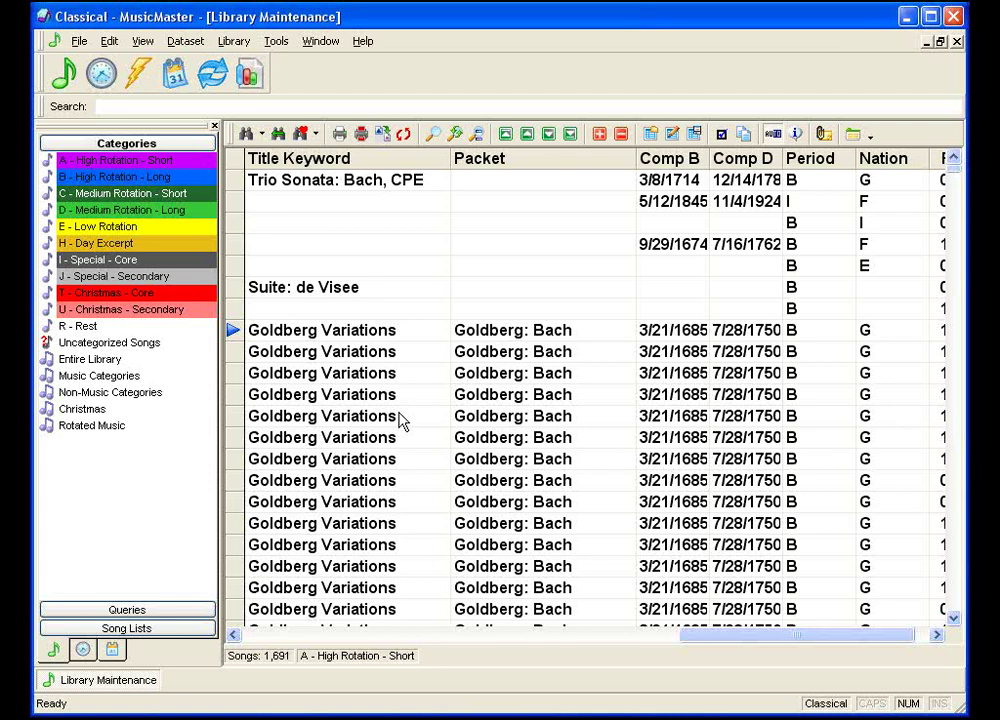
click(616, 338)
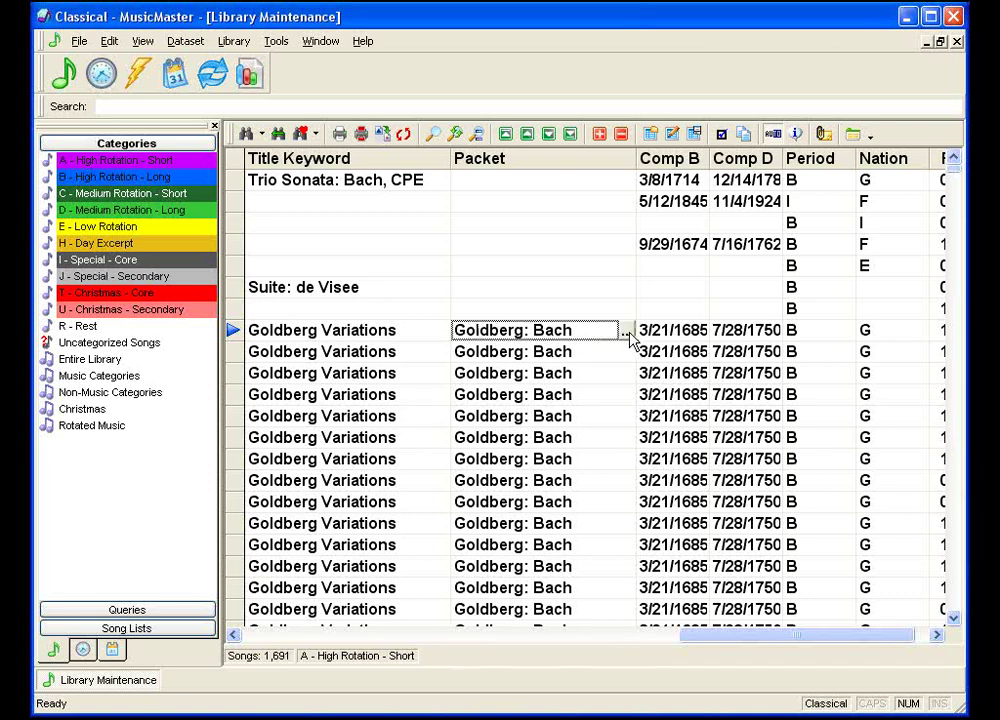
click(628, 333)
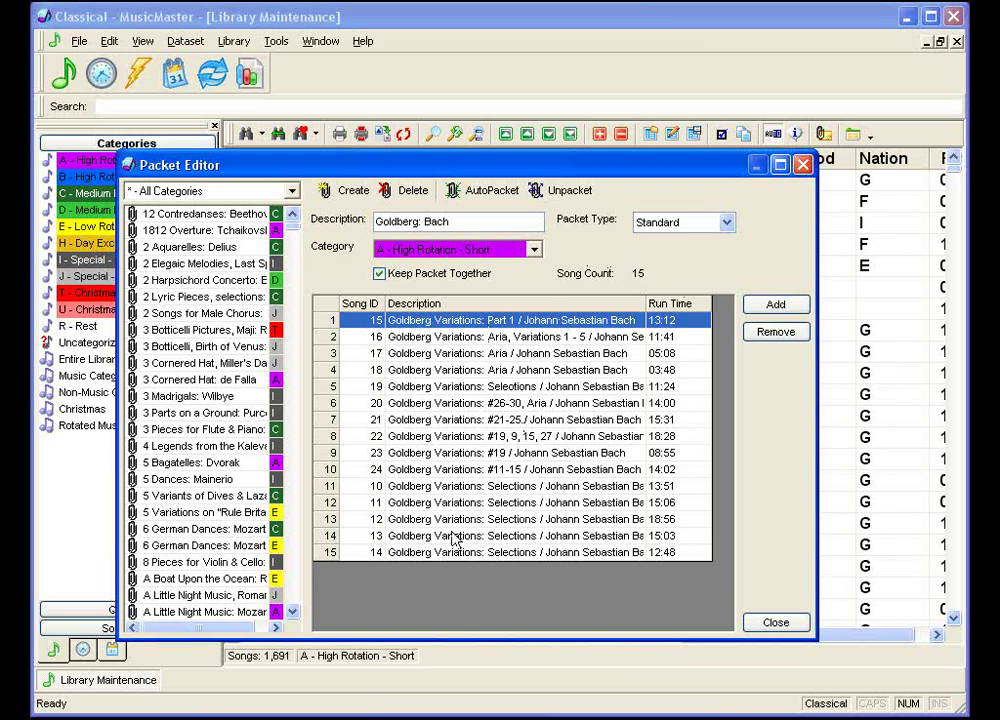
Step: Set the Goldberg: Bach packet type to Diggable with a search depth of 3
click(727, 223)
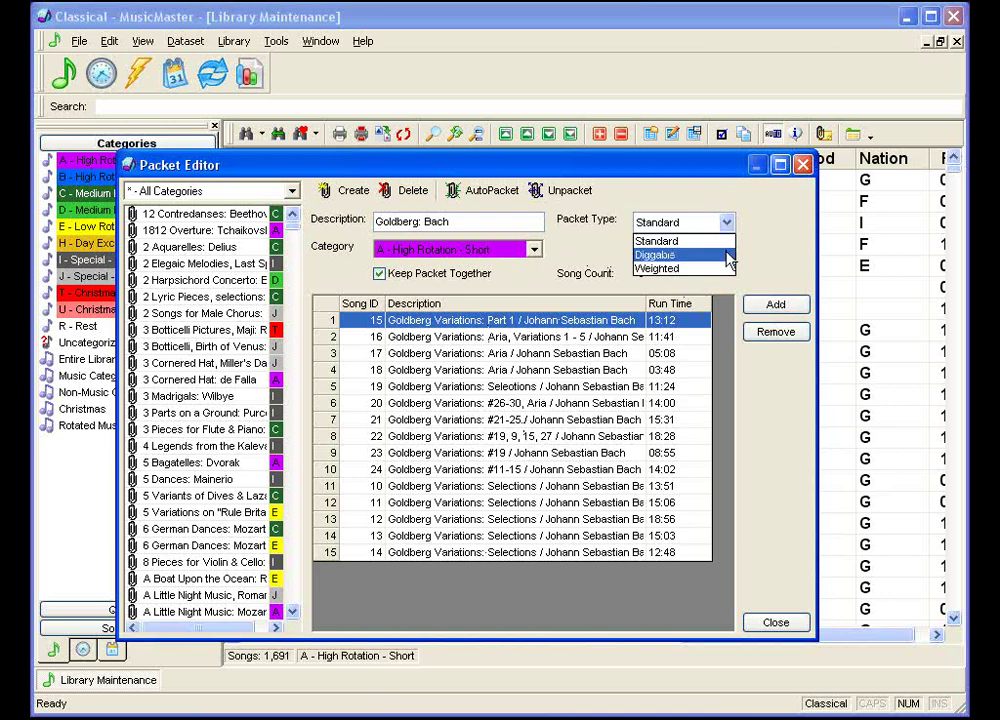
click(729, 257)
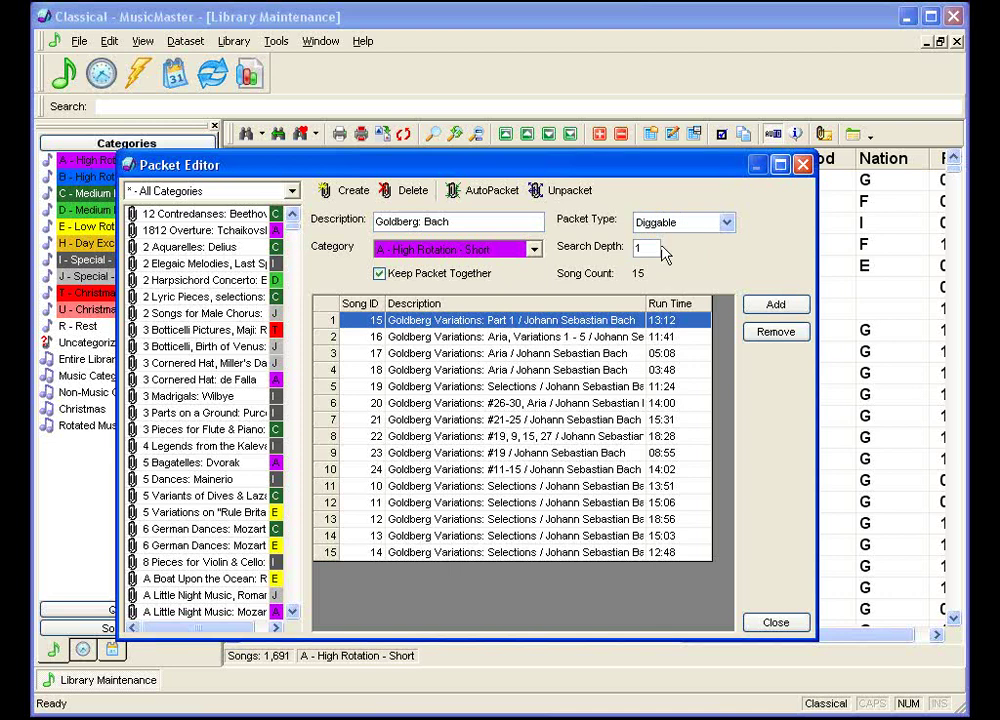
text(3)
Step: Try the Weighted packet type for Goldberg: Bach with a weight of 2 on the second song, and discard the changes
click(727, 222)
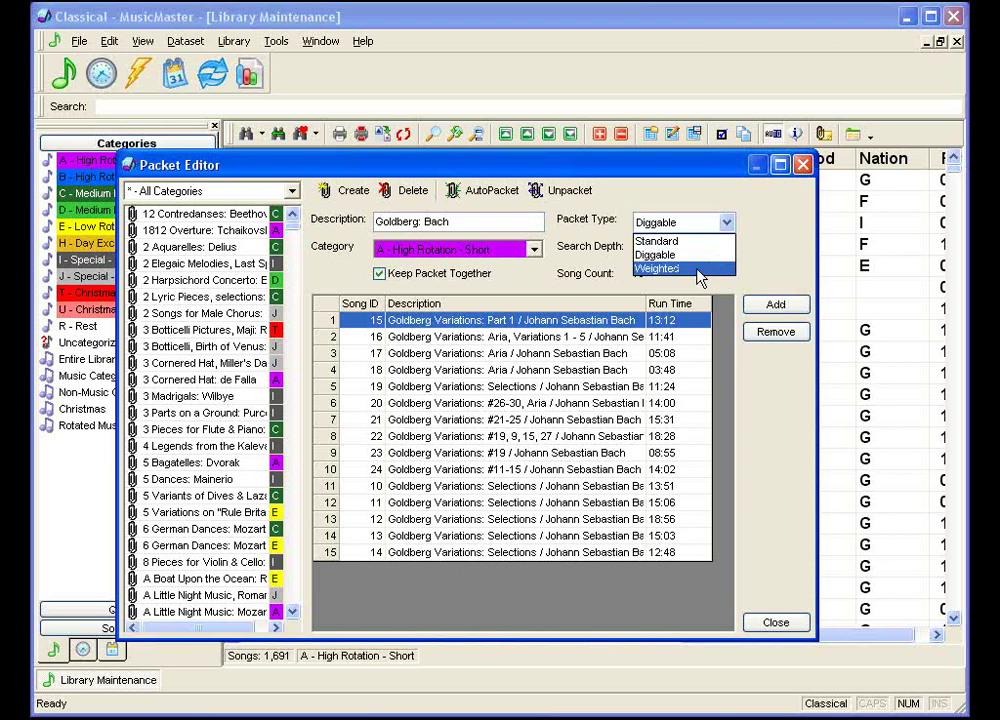
click(697, 270)
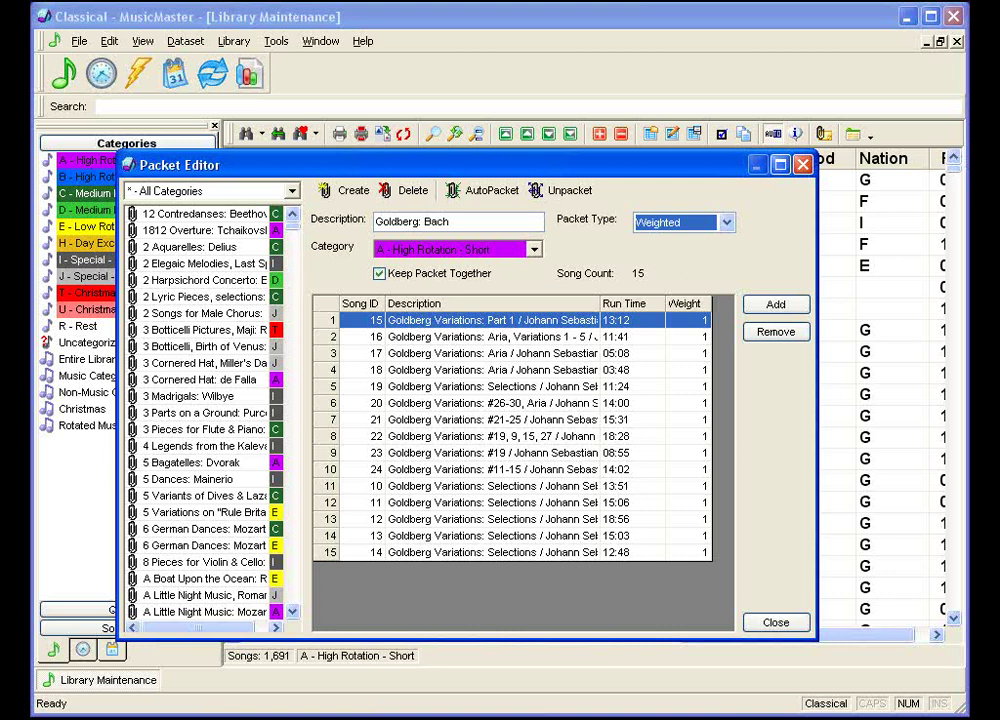
drag(690, 322, 688, 345)
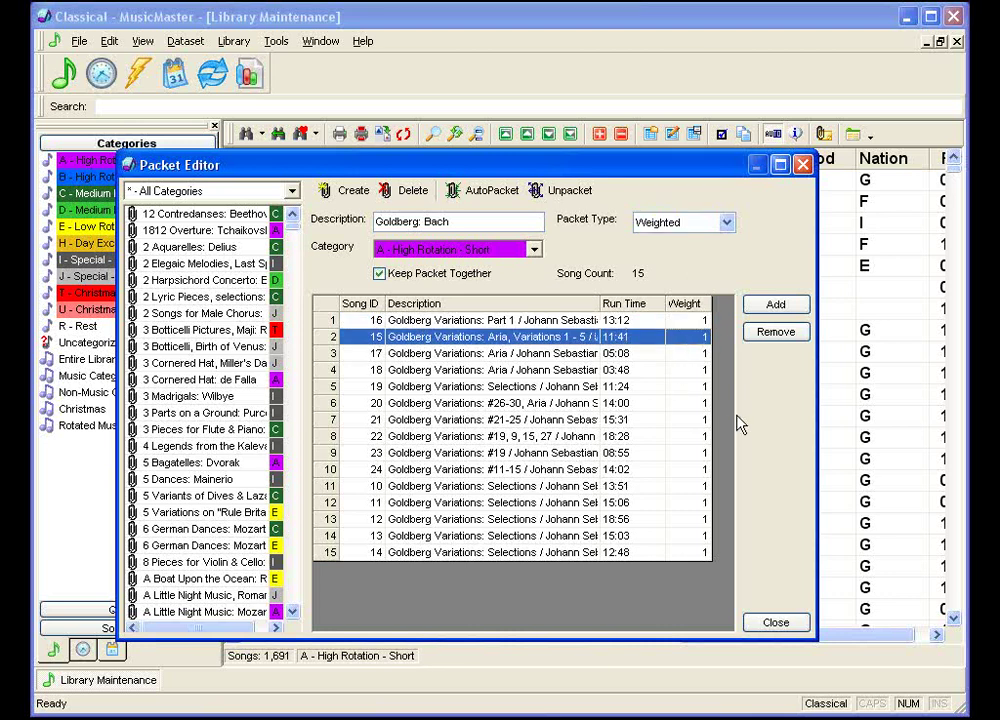
text(2)
key(Escape)
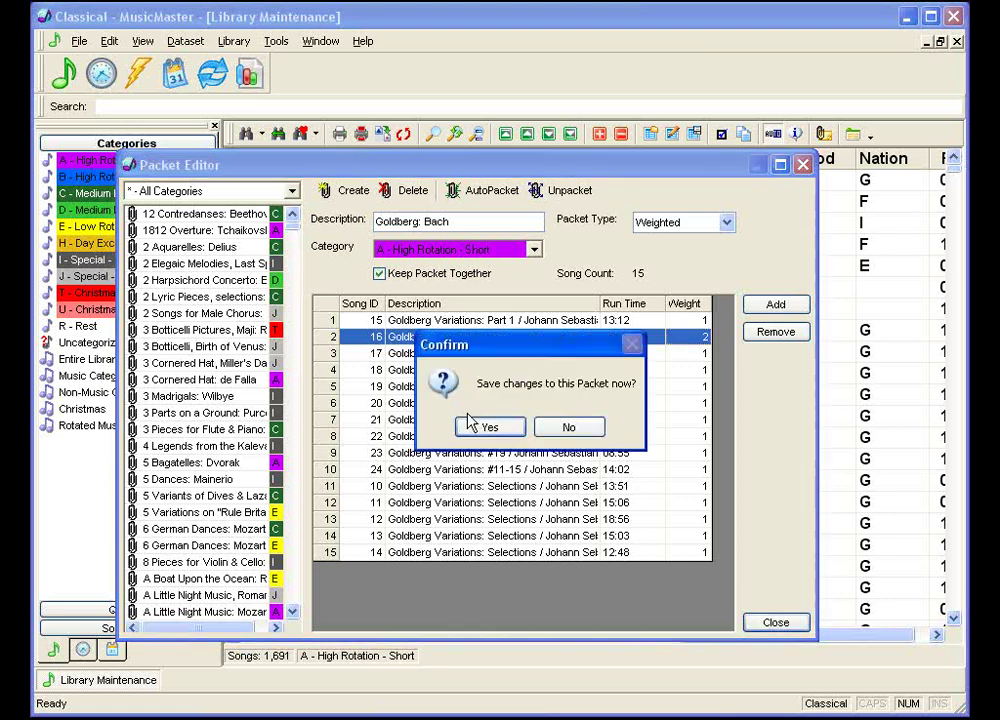
click(568, 427)
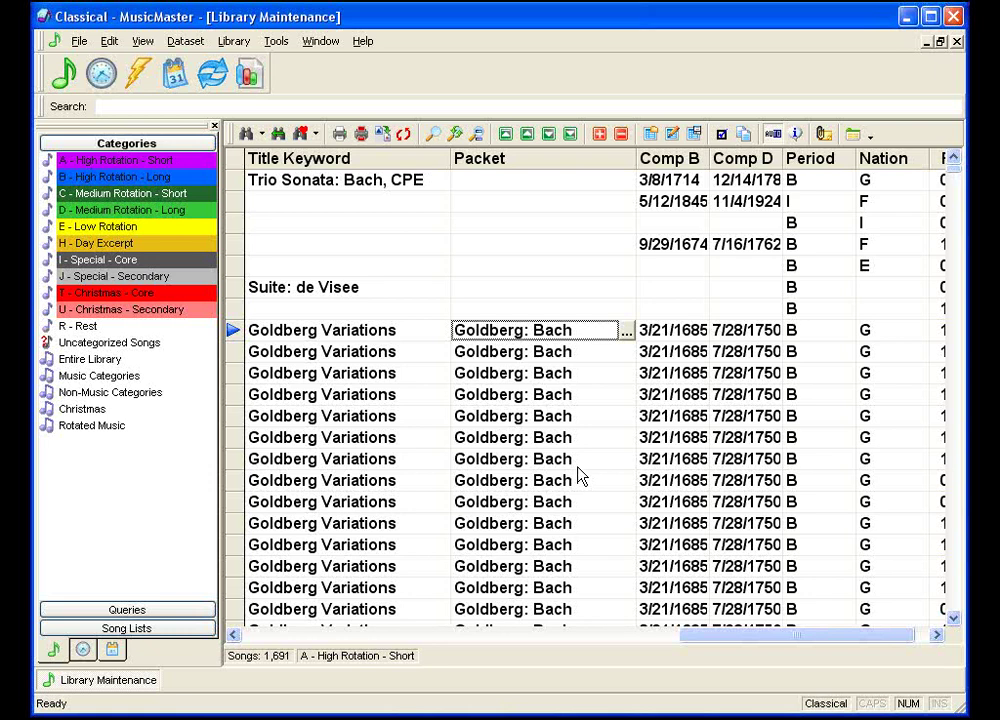
Step: Start a new automatic category move for Anton Solnitz's Sinfonia #4
click(256, 635)
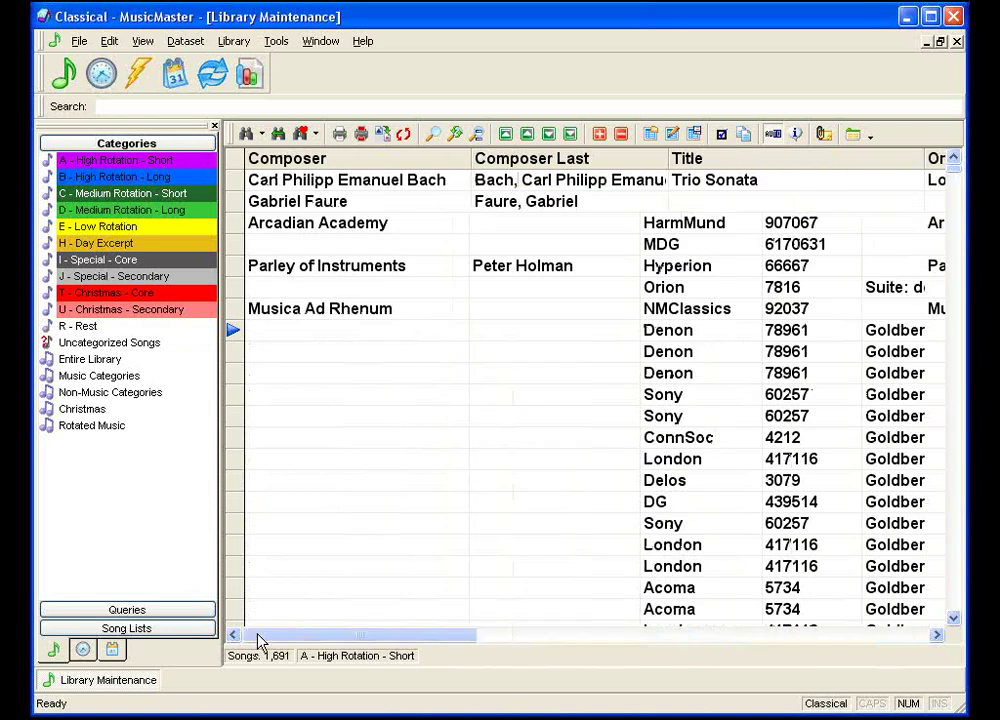
click(405, 310)
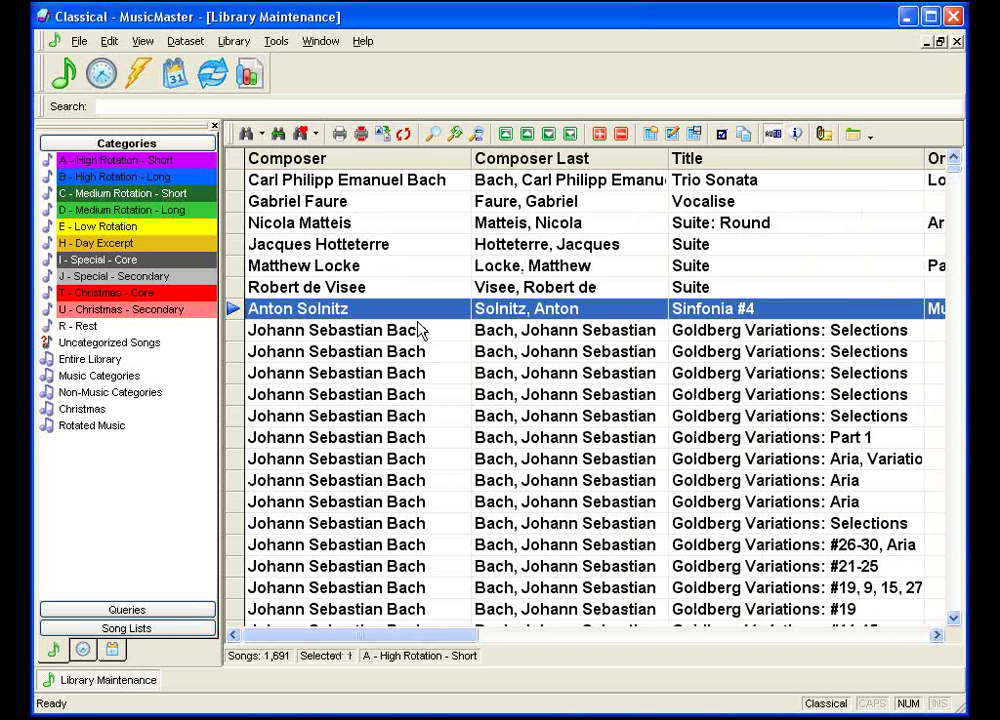
click(234, 41)
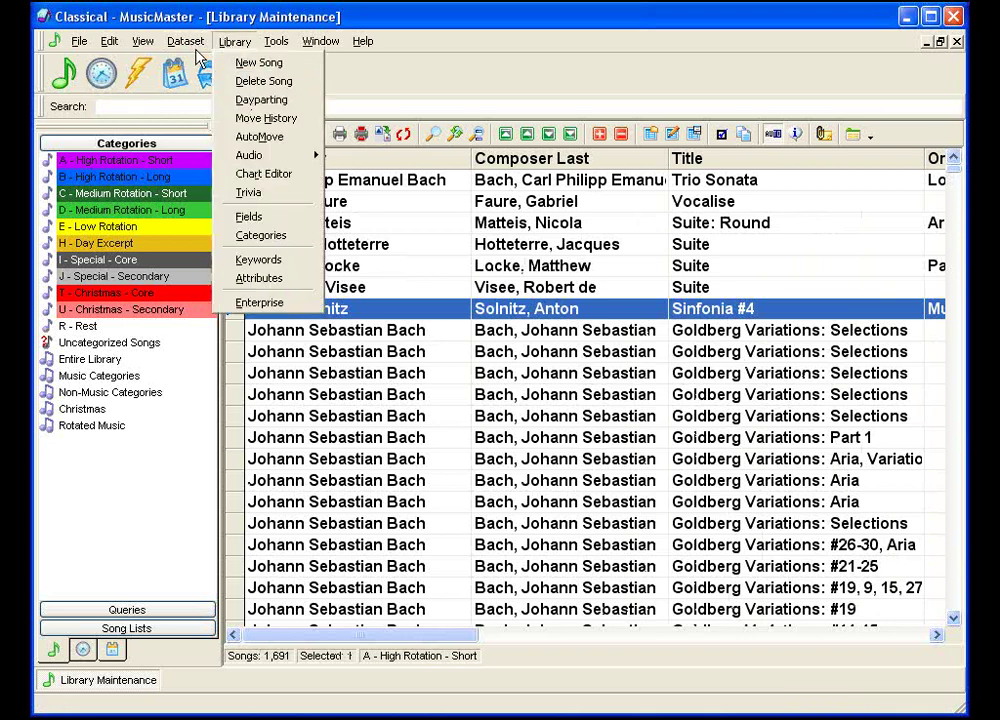
mouse_move(186, 41)
mouse_move(210, 118)
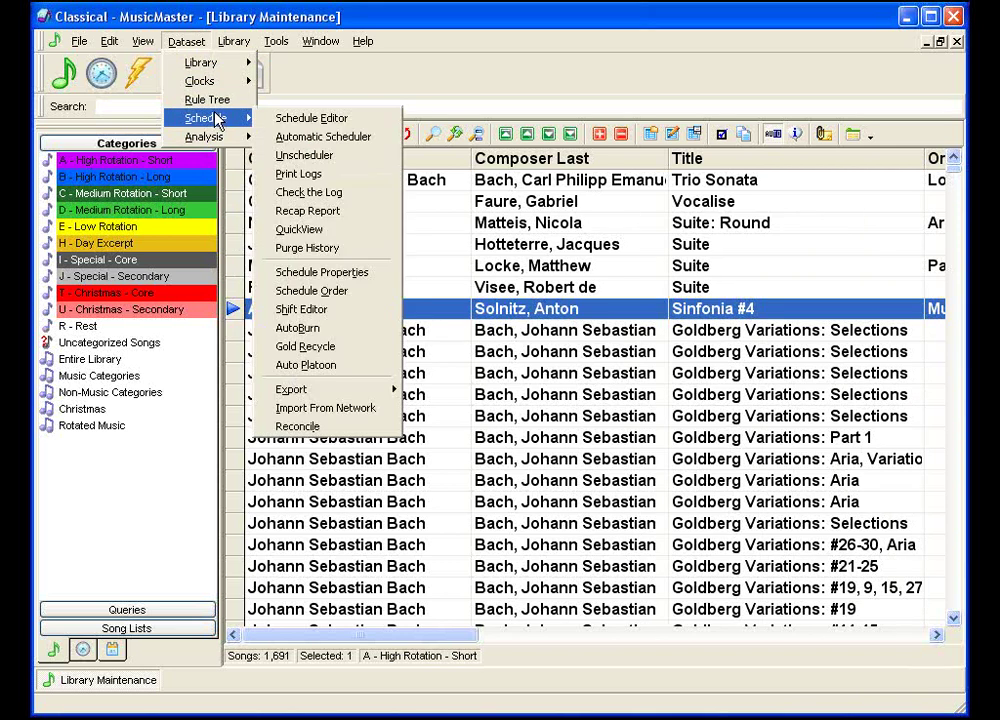
mouse_move(236, 46)
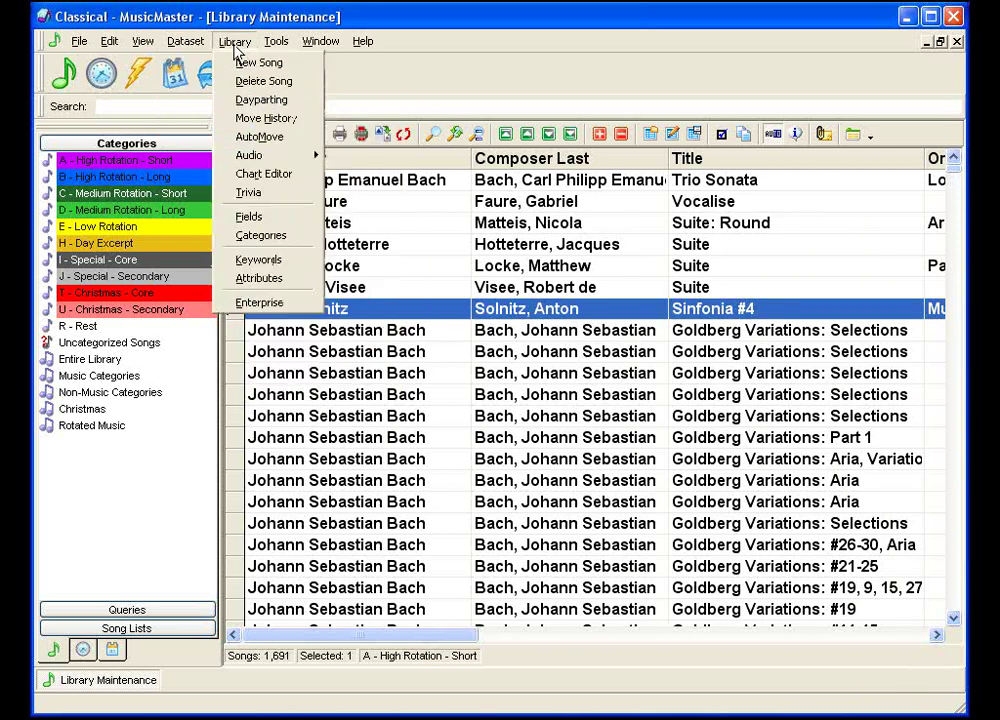
click(300, 137)
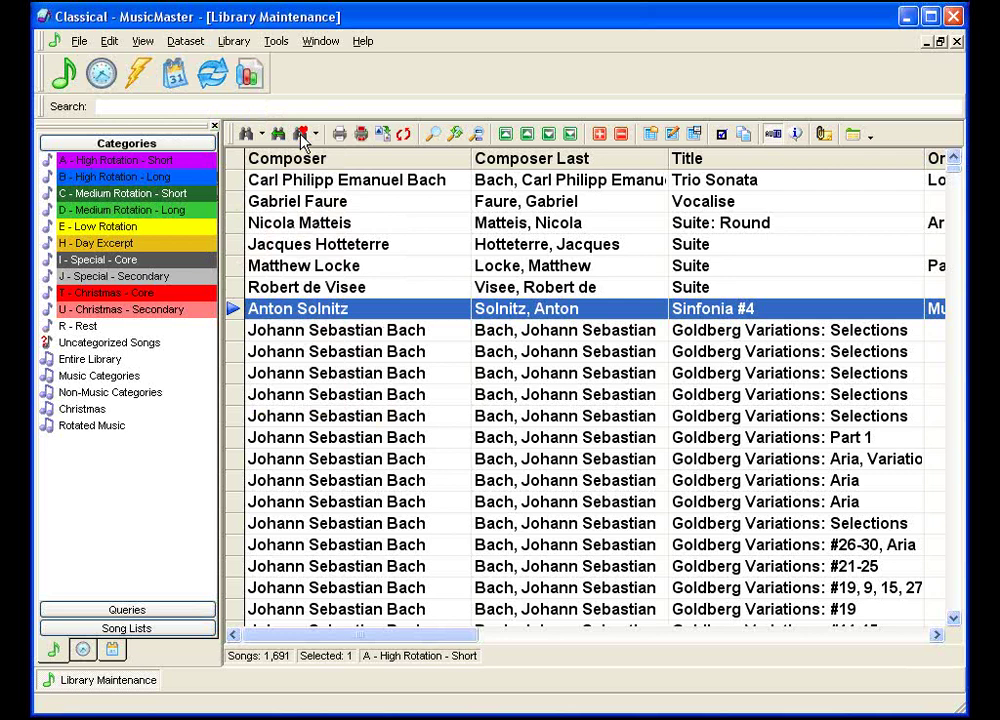
click(302, 137)
click(648, 302)
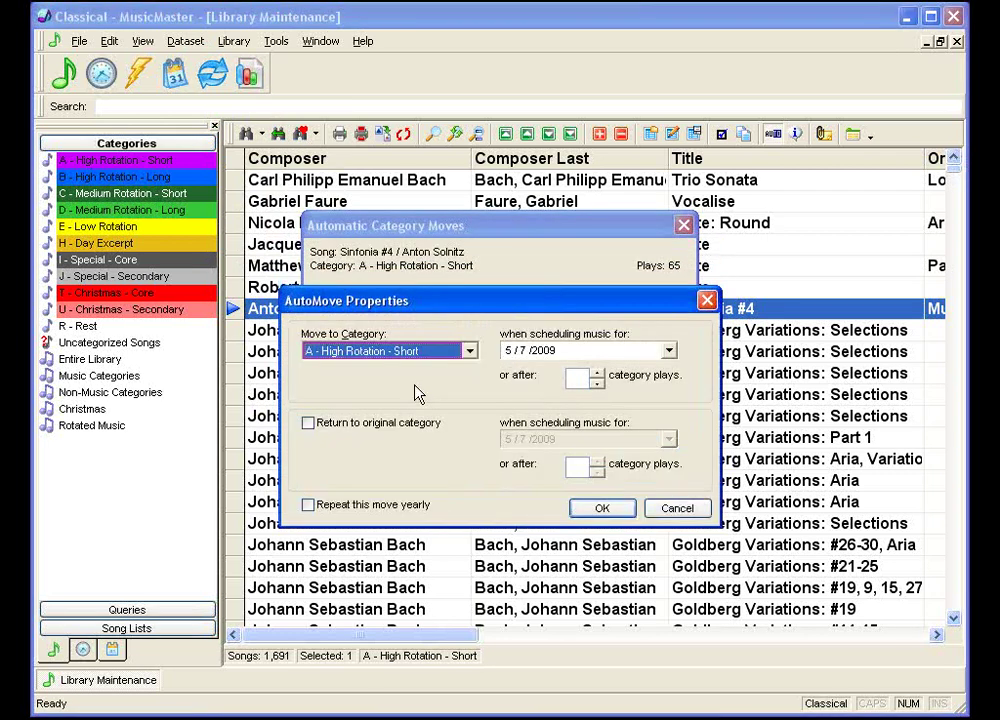
Step: Schedule the song's automatic move to the R - Rest category for 5/7/2009 and save the move list
click(469, 352)
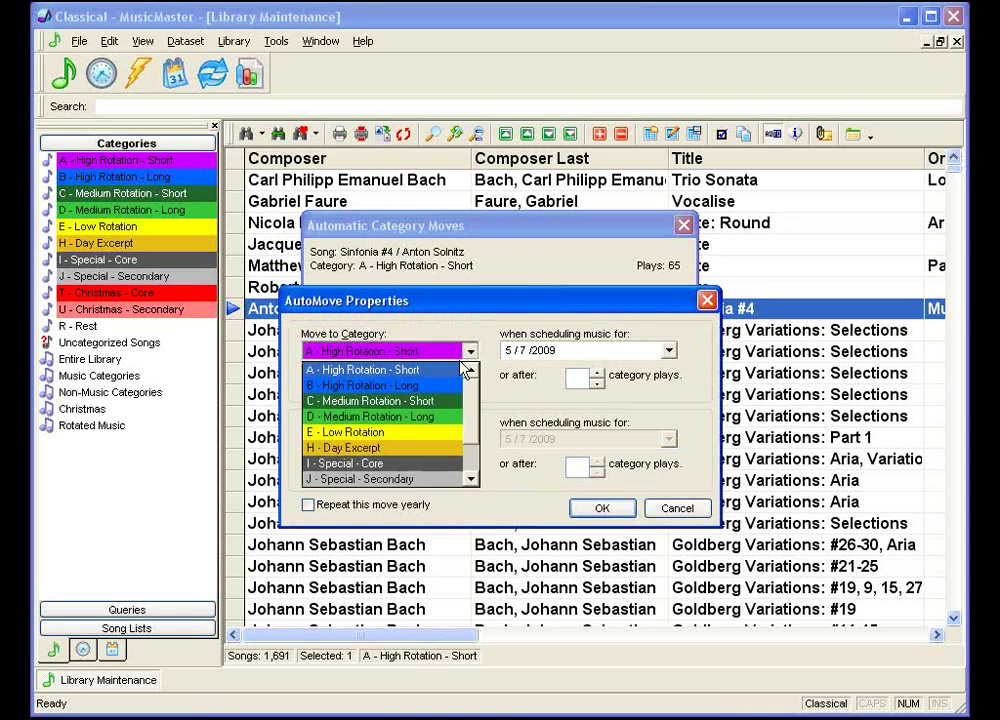
scroll(421, 485, down, 1)
click(421, 480)
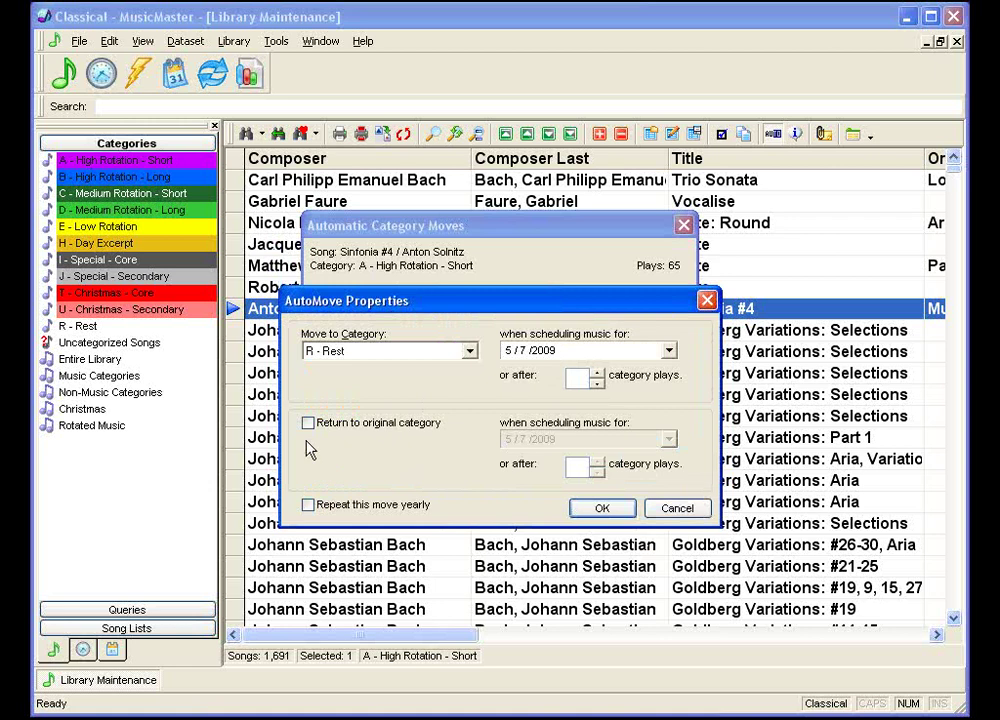
click(603, 509)
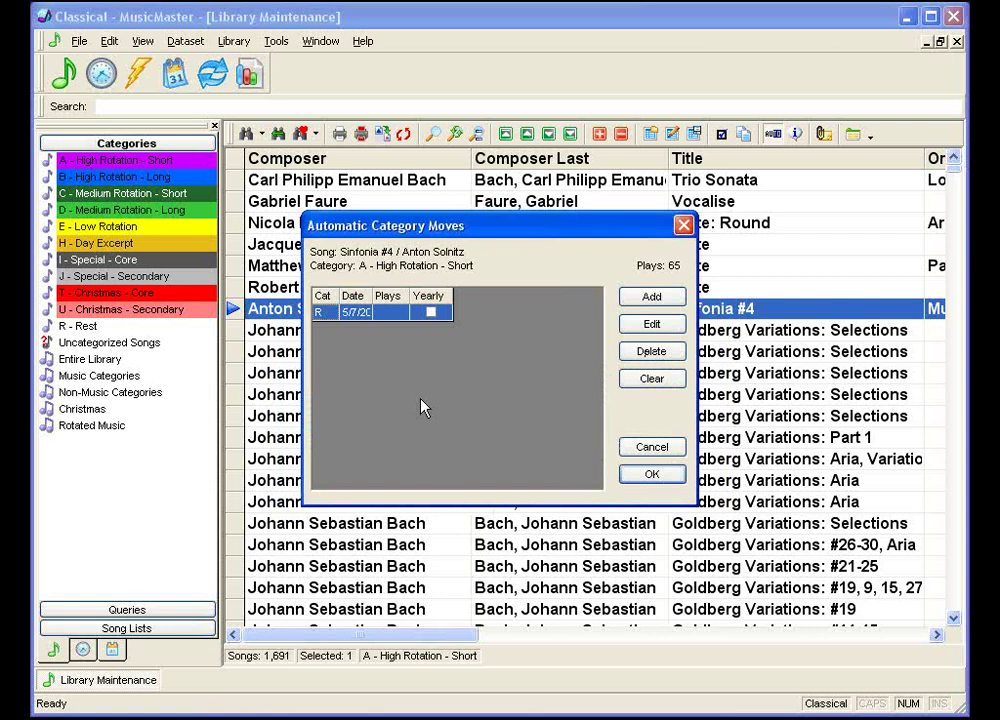
click(660, 474)
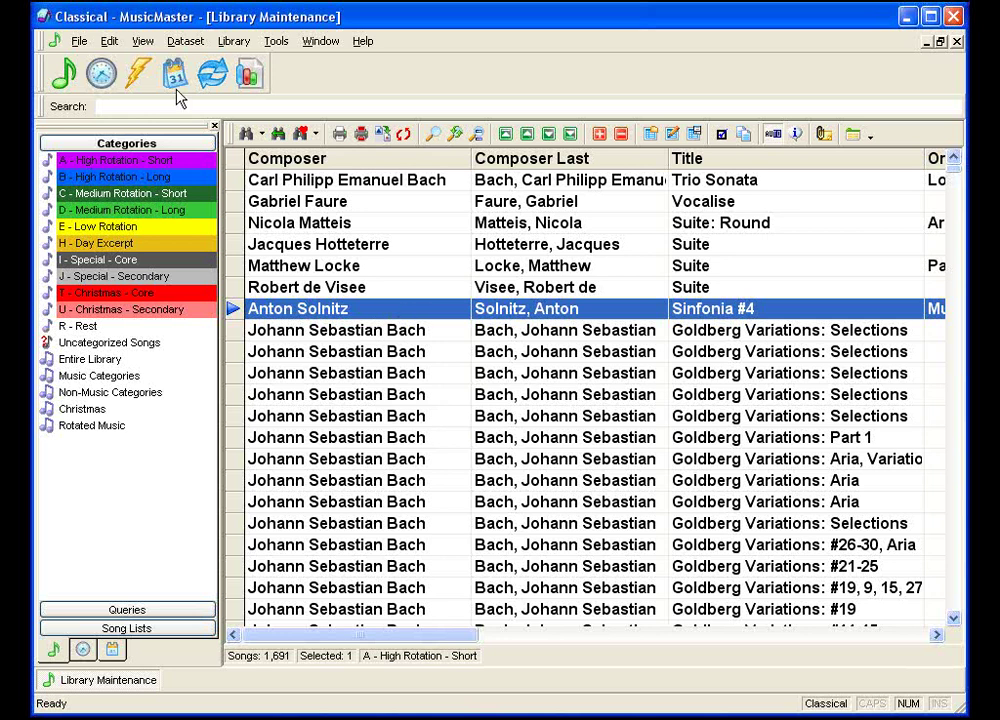
click(192, 46)
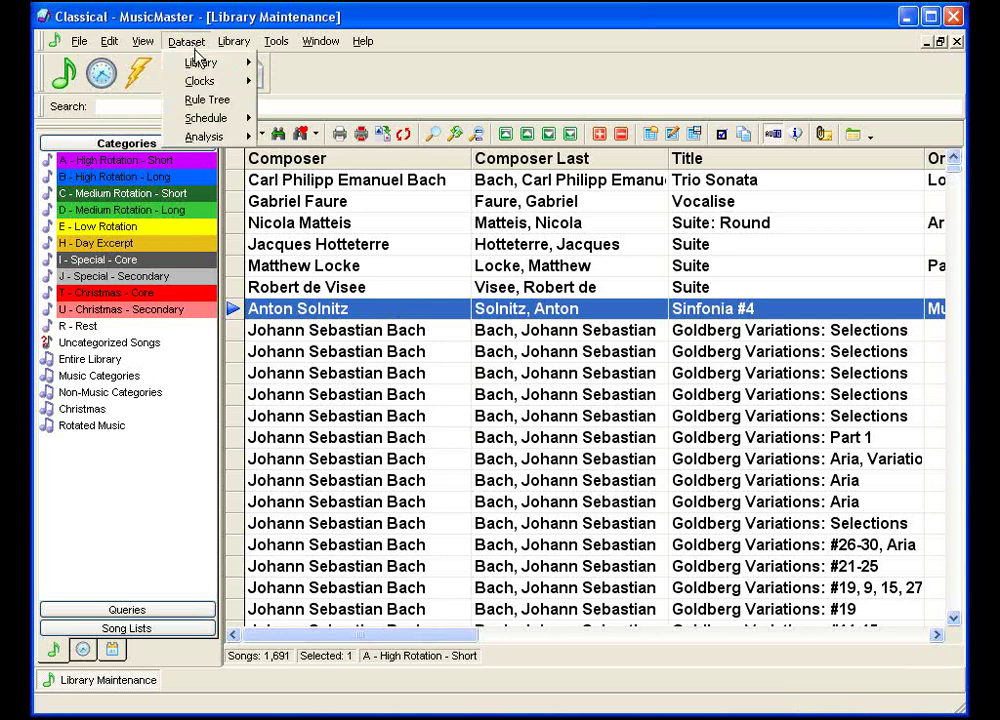
click(443, 87)
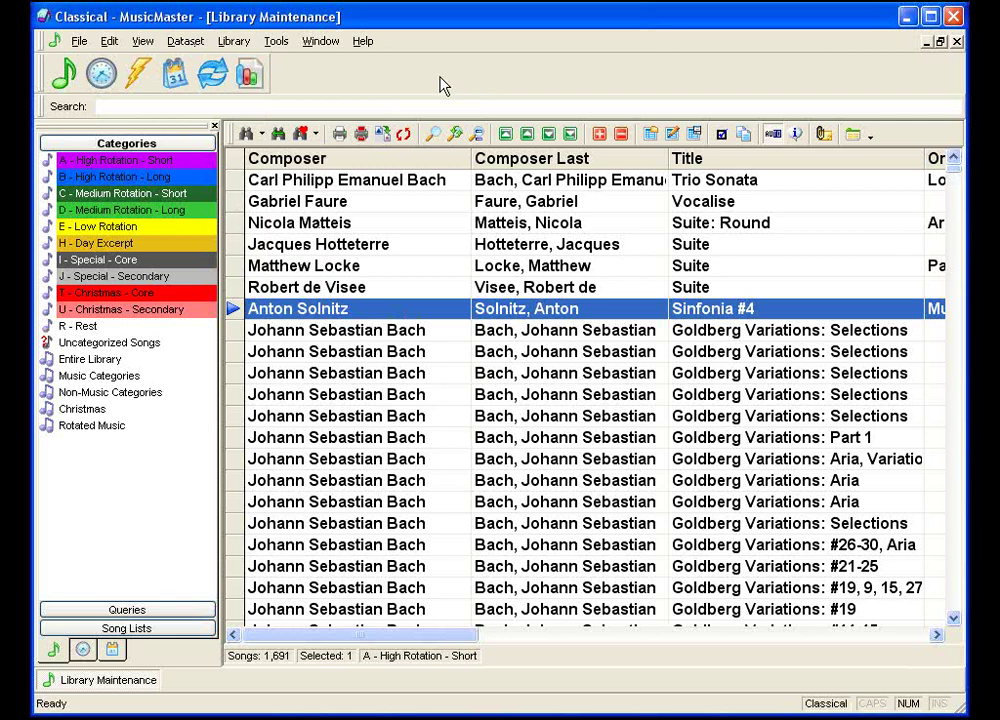
click(185, 41)
mouse_move(210, 118)
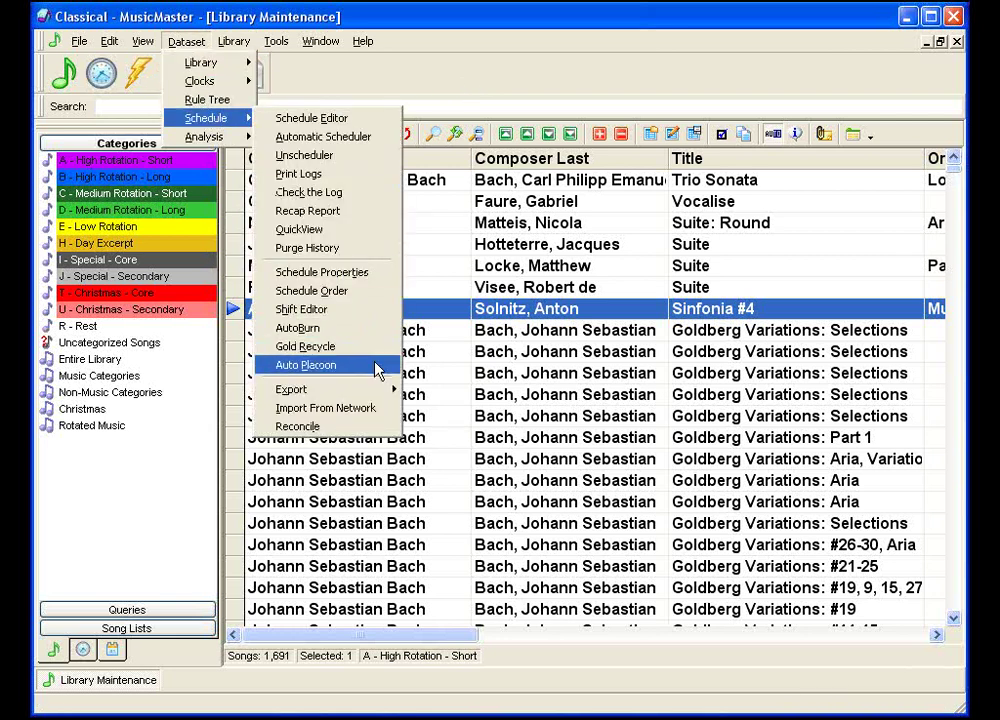
click(591, 76)
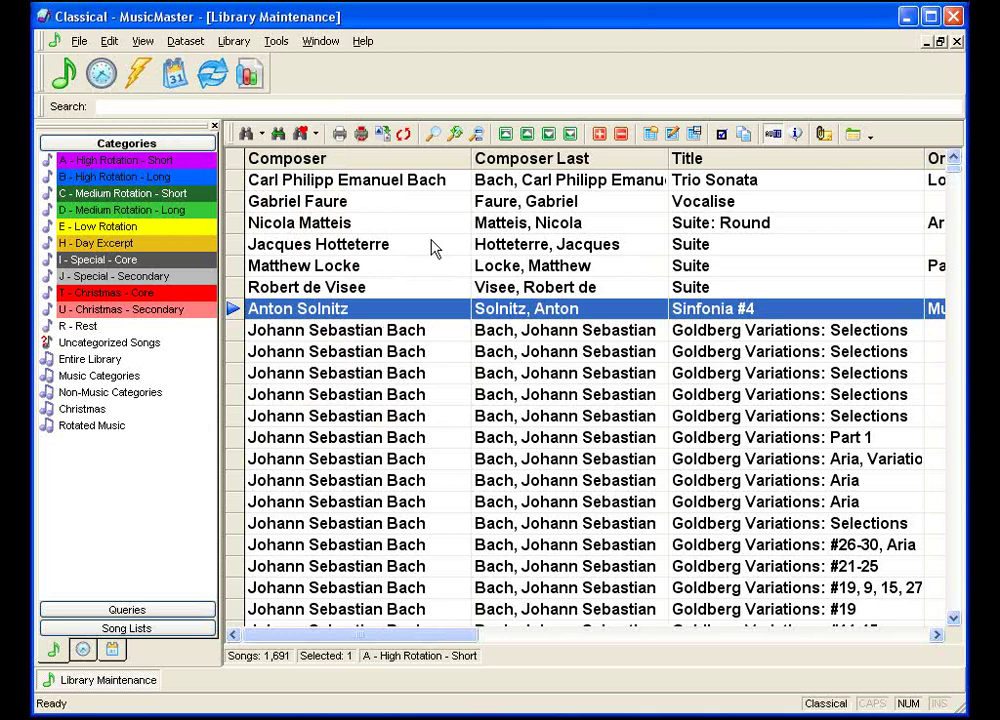
Step: Move the block of songs from the first Trio Sonata down to Mozart's Cosi Fan Tutte: Overture into R - Rest, and list that category
click(239, 181)
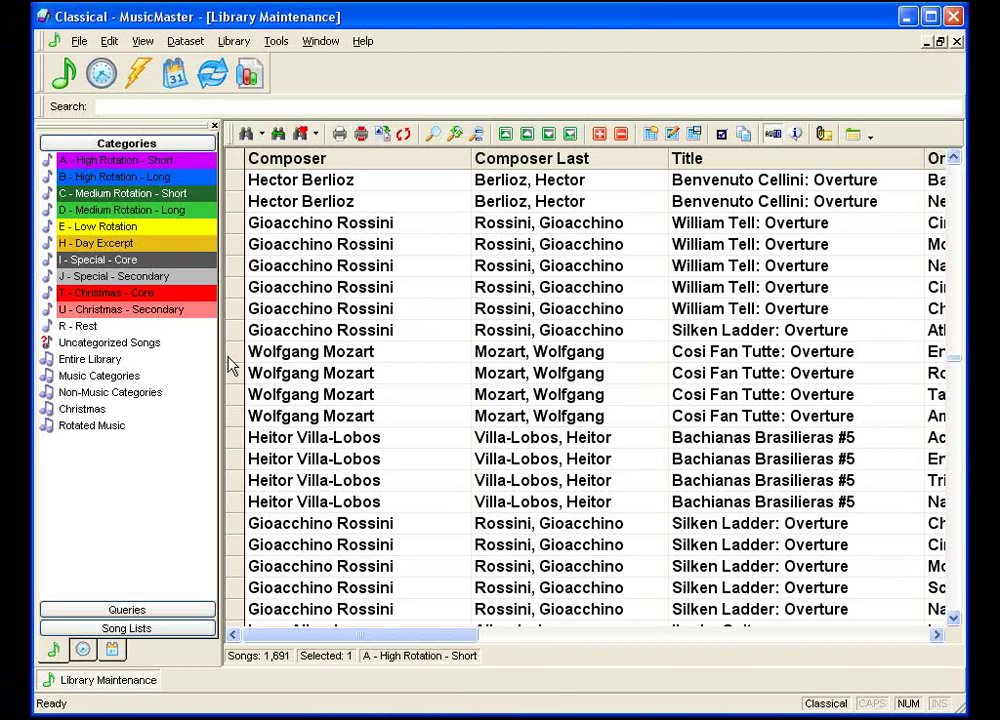
drag(201, 360, 67, 328)
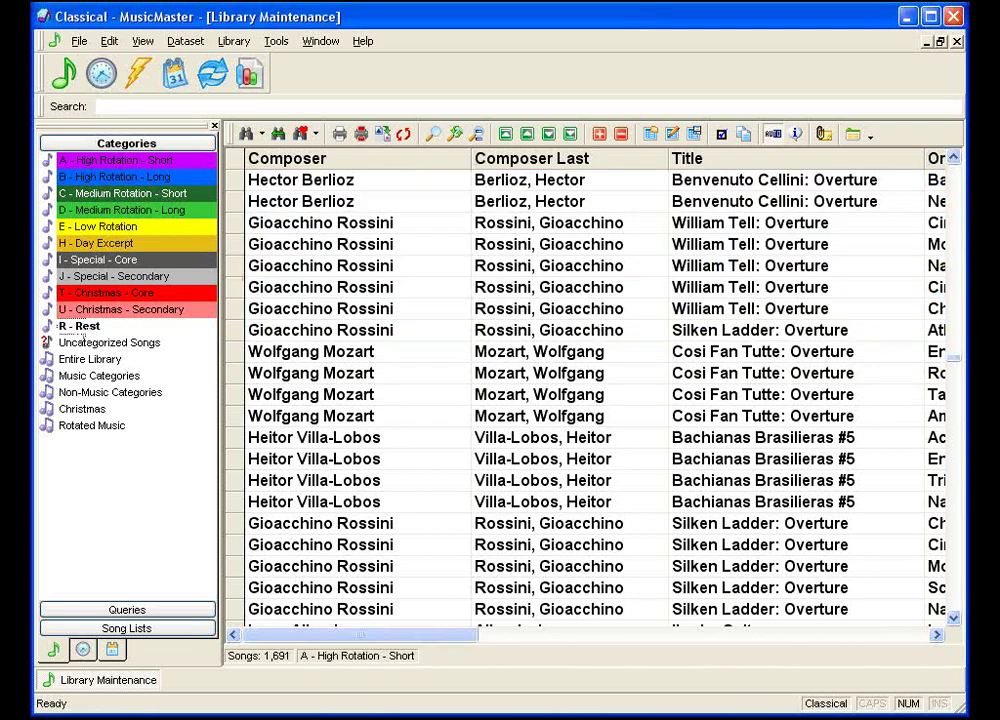
click(80, 325)
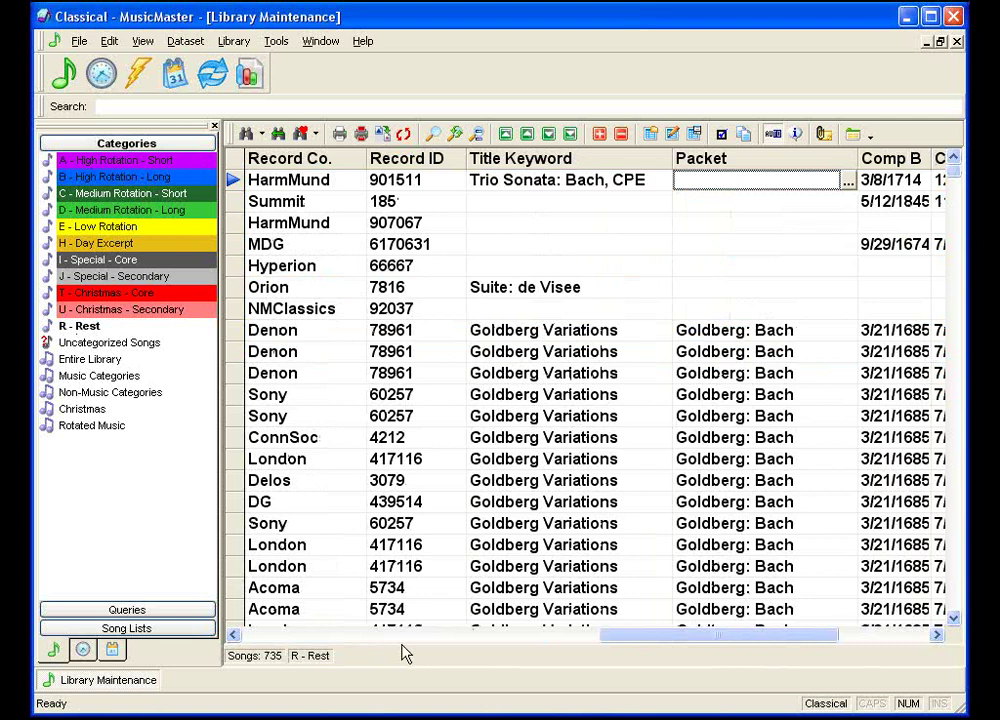
Step: Add an Auto Platoon exchanging songs between A - High Rotation - Short and R - Rest, with the amount set to 100%
click(192, 40)
mouse_move(212, 118)
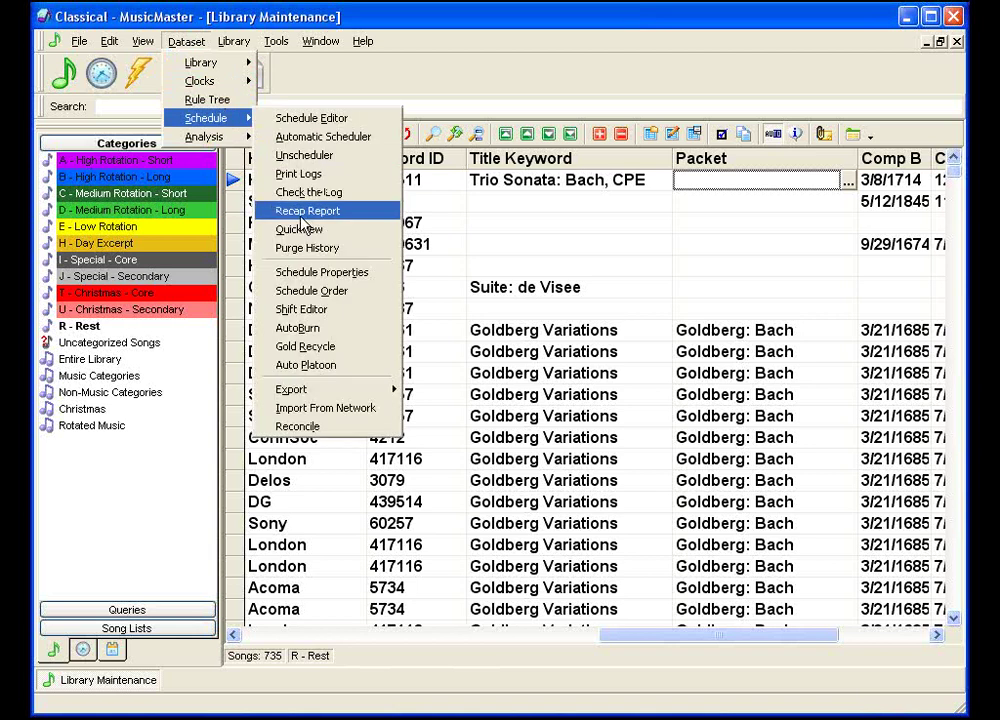
click(336, 369)
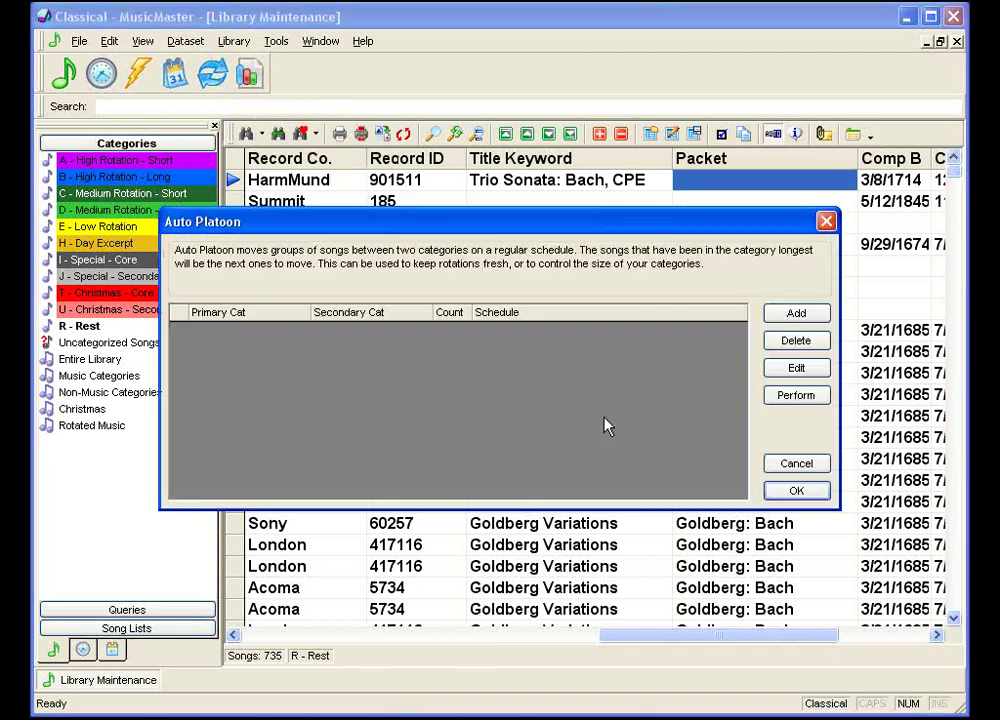
click(790, 318)
click(357, 367)
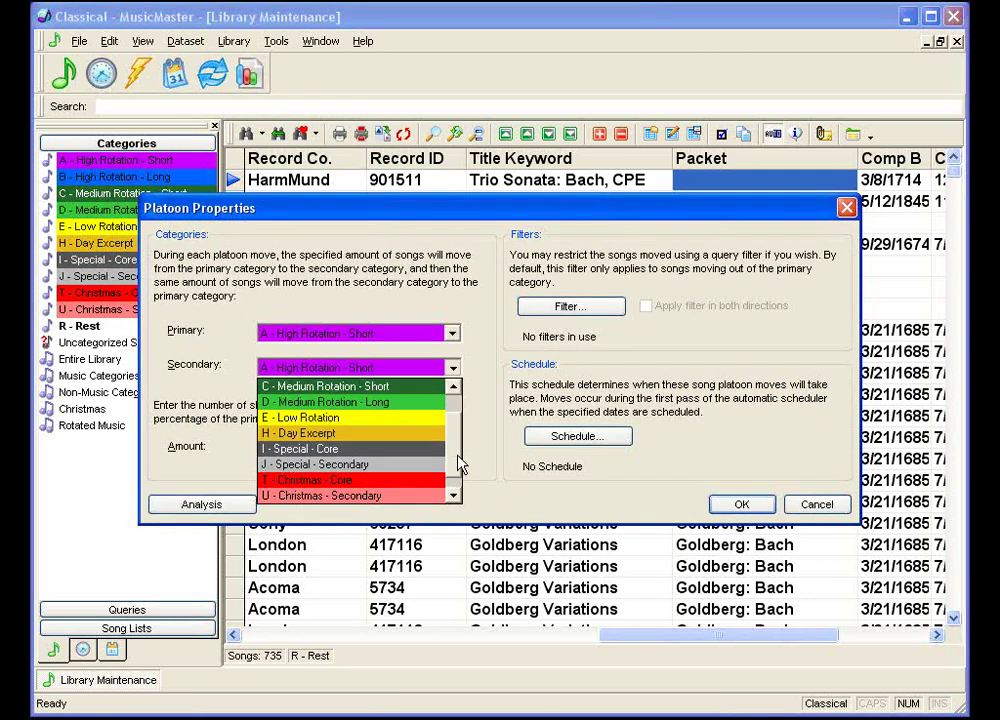
scroll(340, 440, down, 1)
click(335, 496)
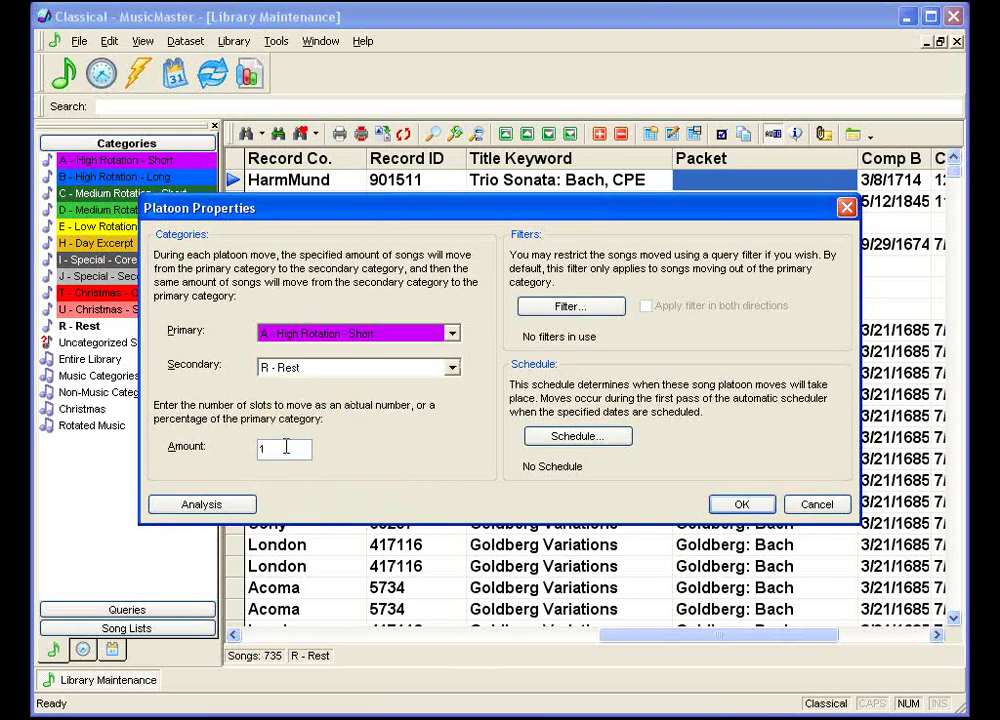
drag(286, 447, 254, 452)
text(100%)
Step: Schedule the platoon weekly, repeating every 3rd week on Wednesday
click(602, 439)
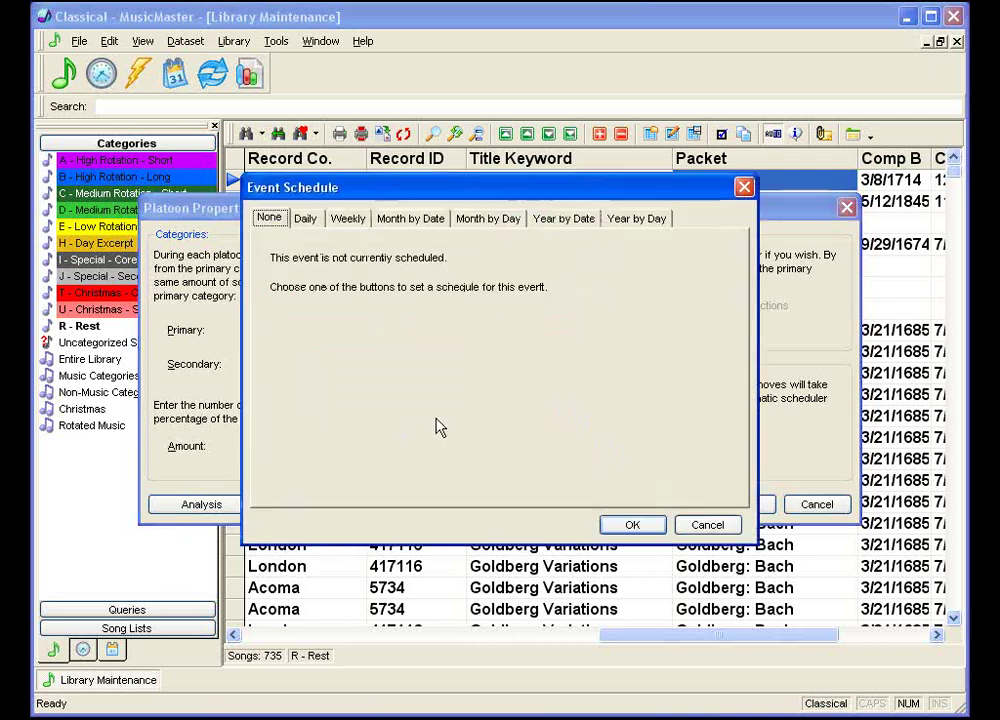
click(348, 218)
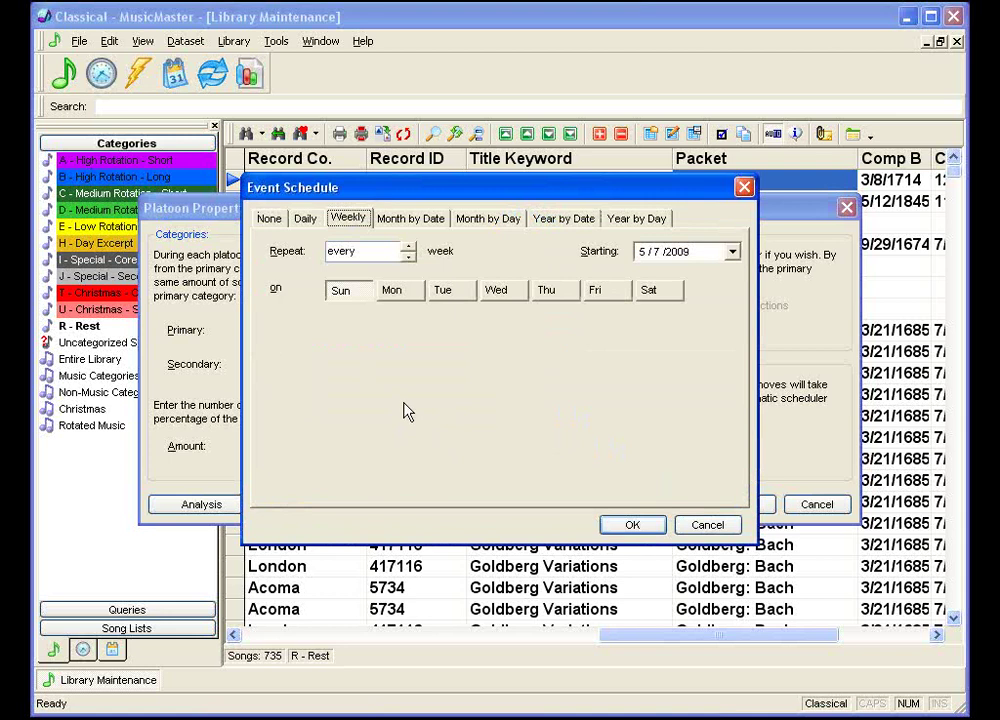
click(408, 246)
click(408, 246)
click(505, 292)
Step: Change the platoon's event schedule to month by date, on the 17th of every other month
click(415, 220)
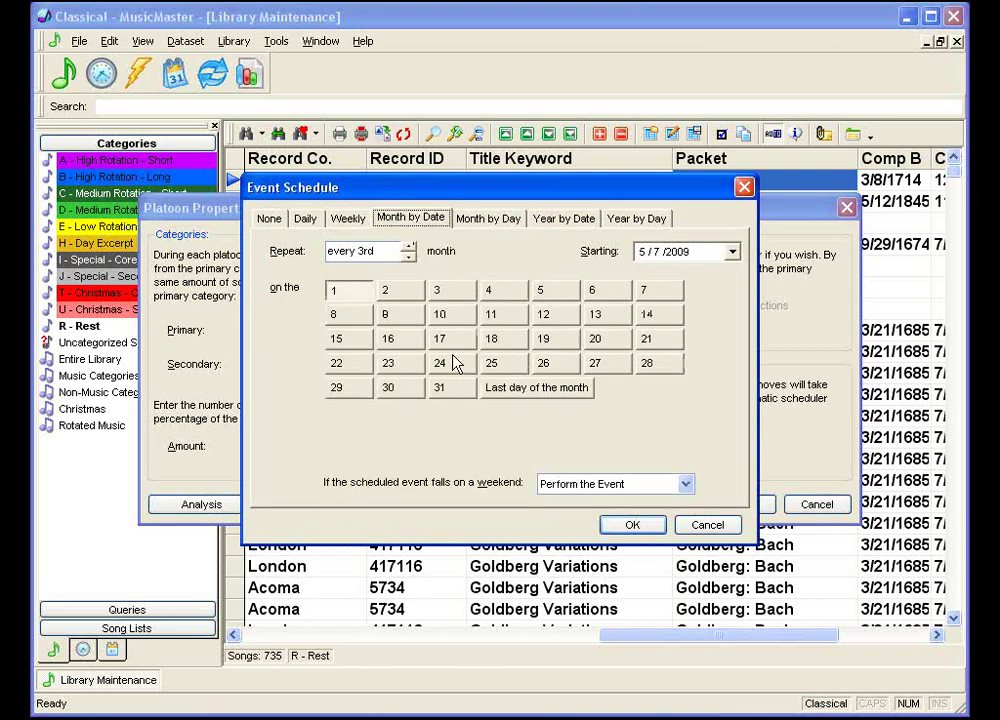
click(452, 343)
click(408, 256)
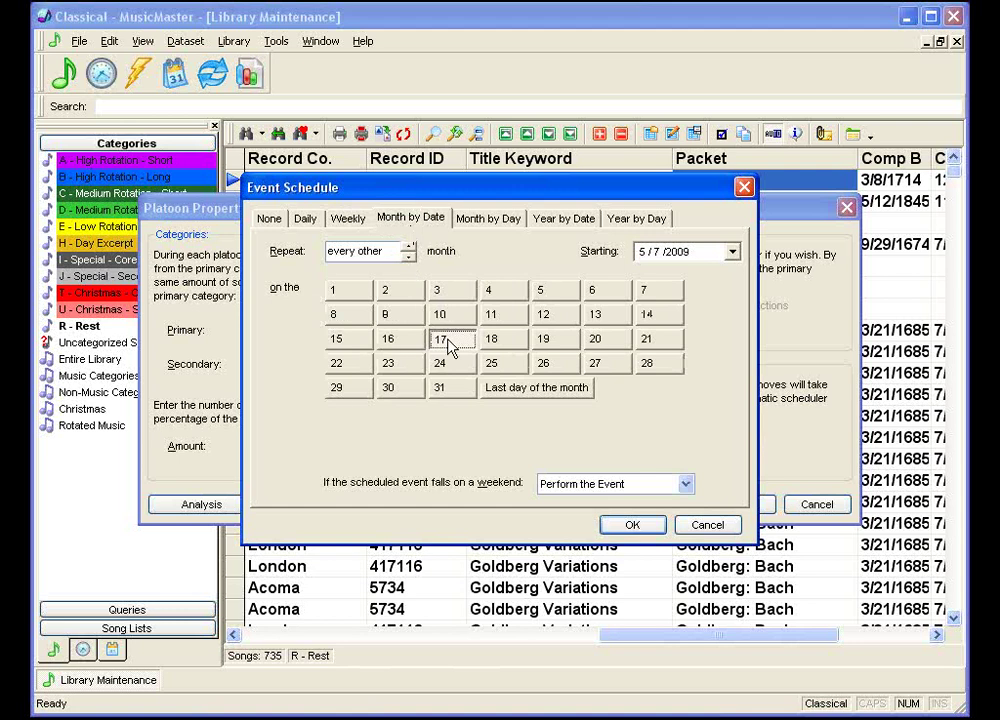
Step: Set the platoon's event schedule to month by day, on the 2nd Friday of every other month
click(490, 220)
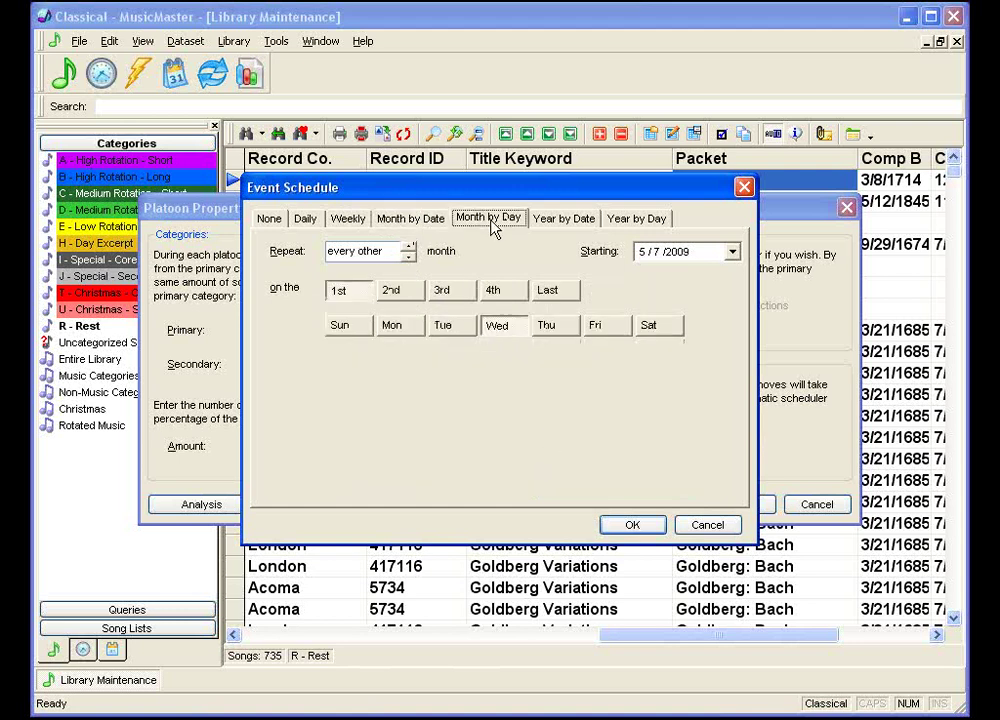
click(392, 292)
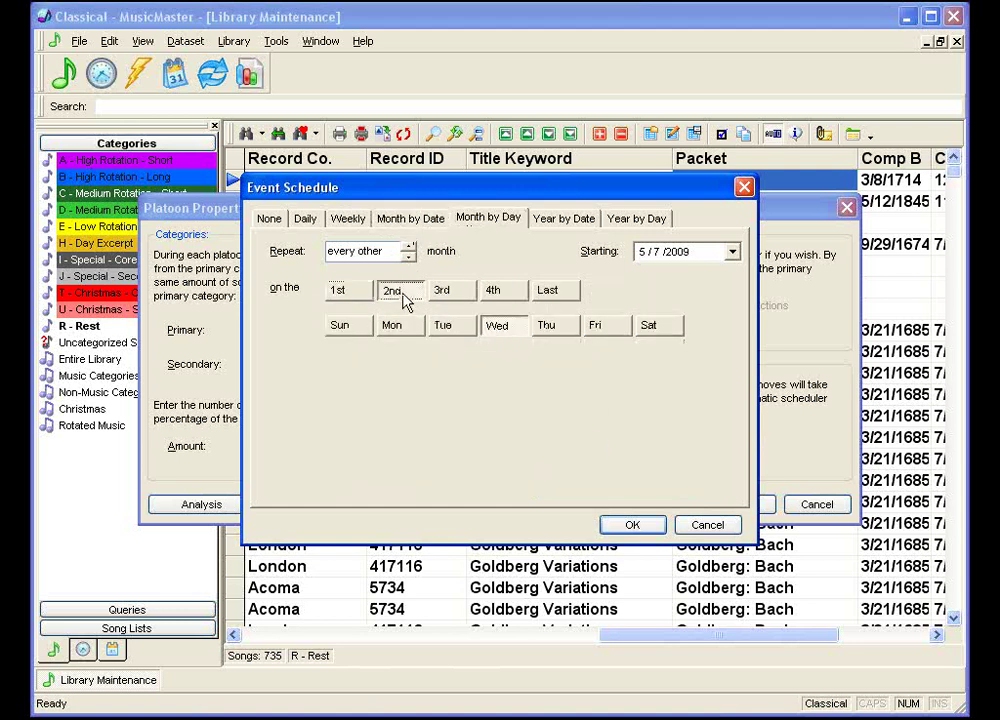
click(606, 326)
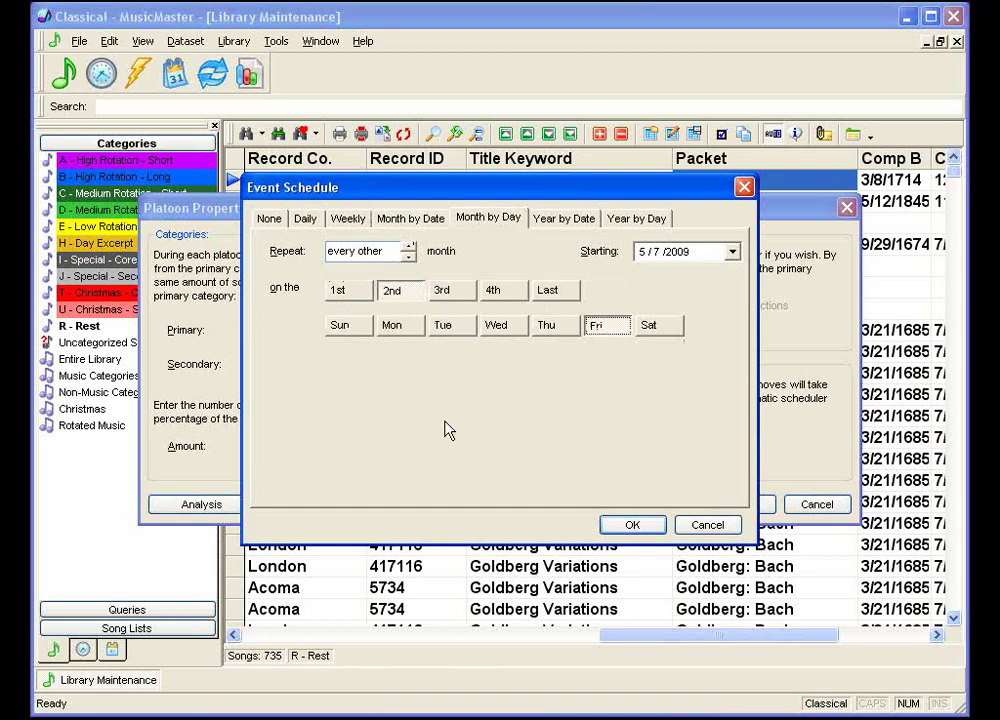
Step: Change the platoon's event schedule to weekly, repeating every week on Thursday, and accept it
click(369, 226)
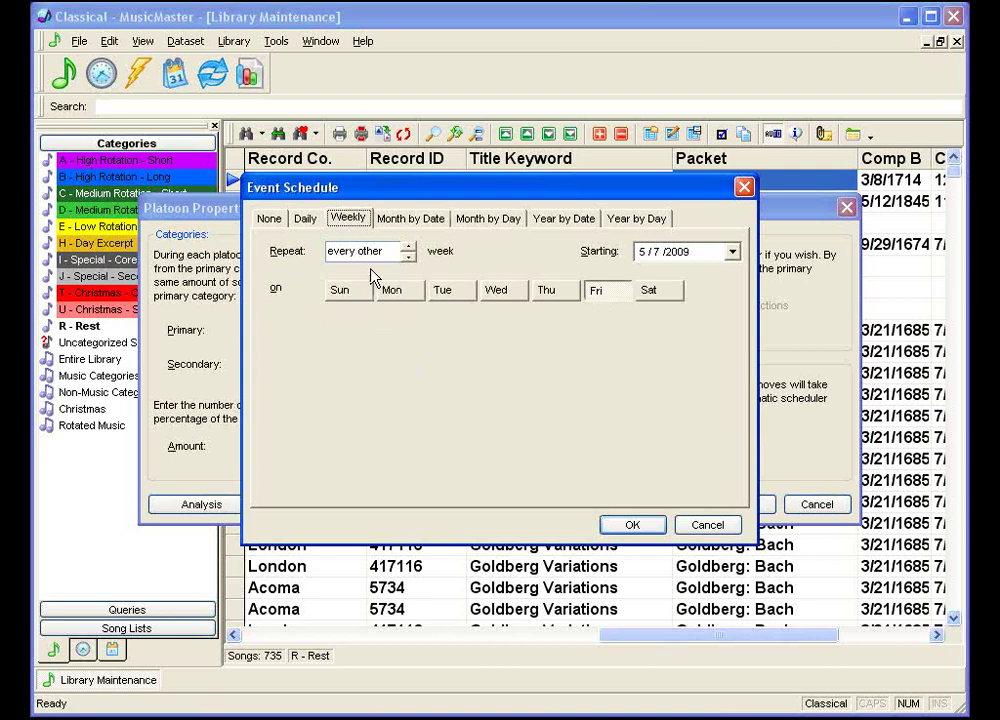
click(408, 256)
click(547, 290)
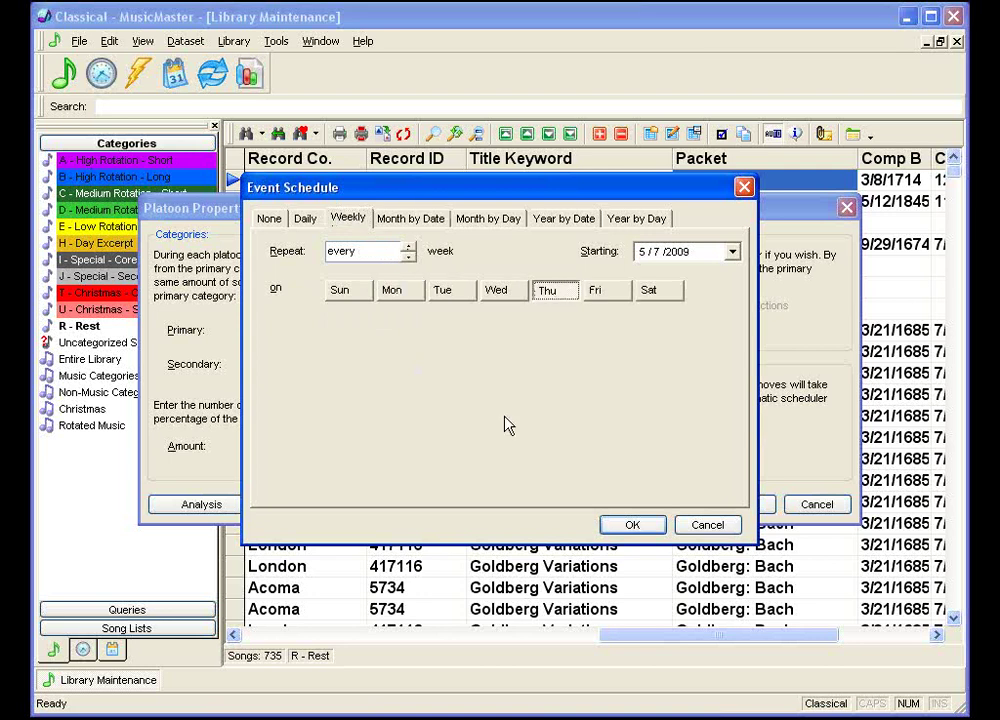
click(632, 525)
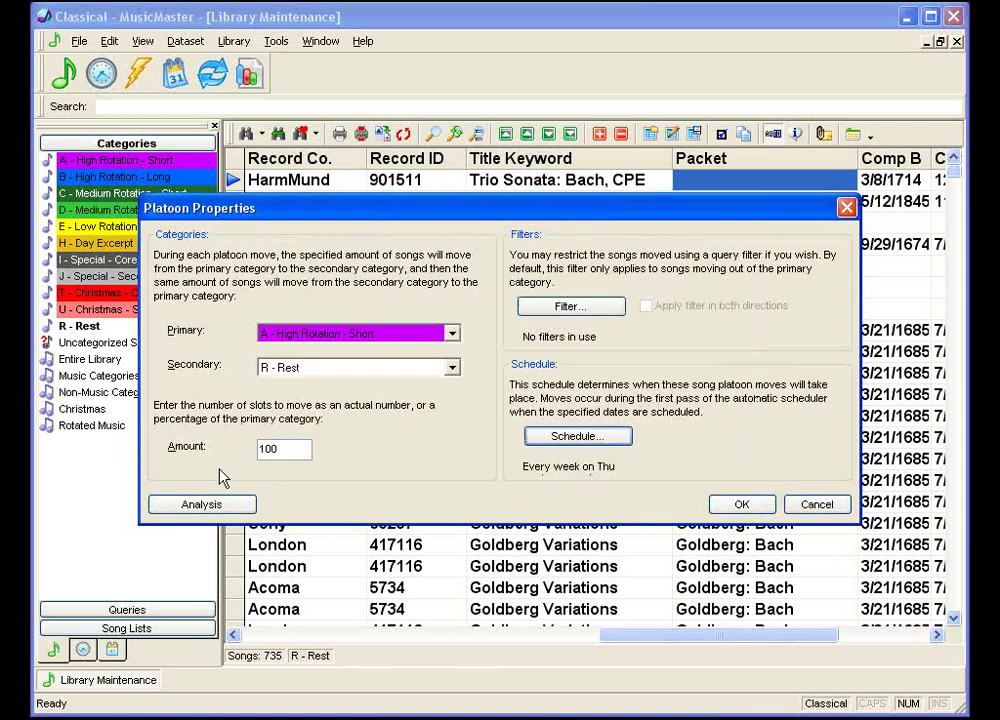
Step: Run the analysis for the A - High Rotation - Short and R - Rest platoon, and view its song filter options without adding one
click(226, 505)
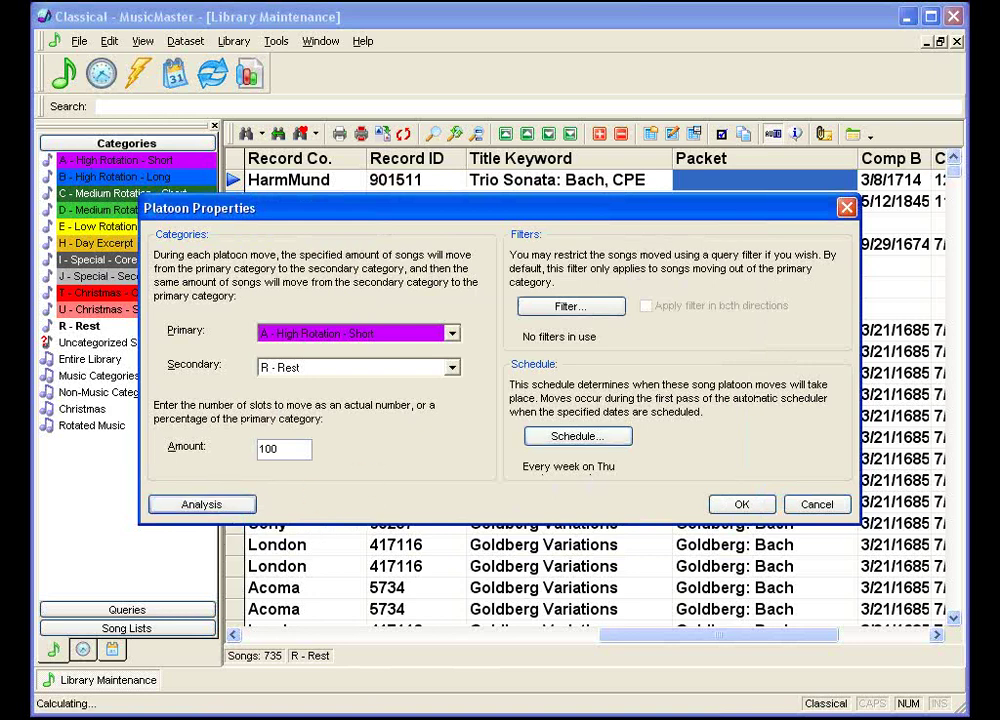
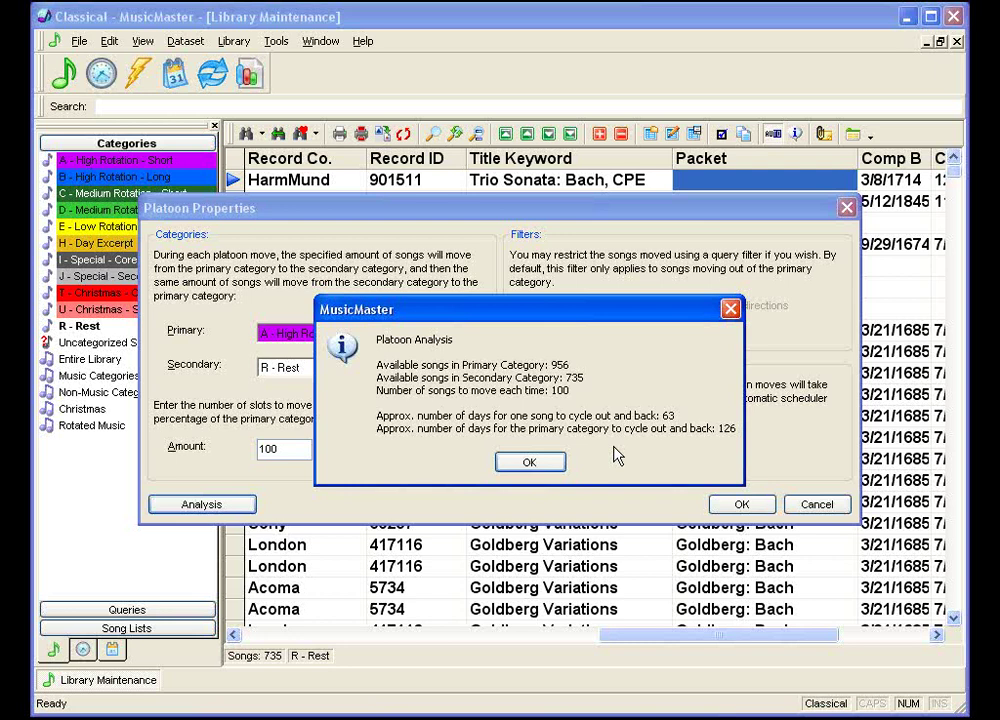
click(537, 464)
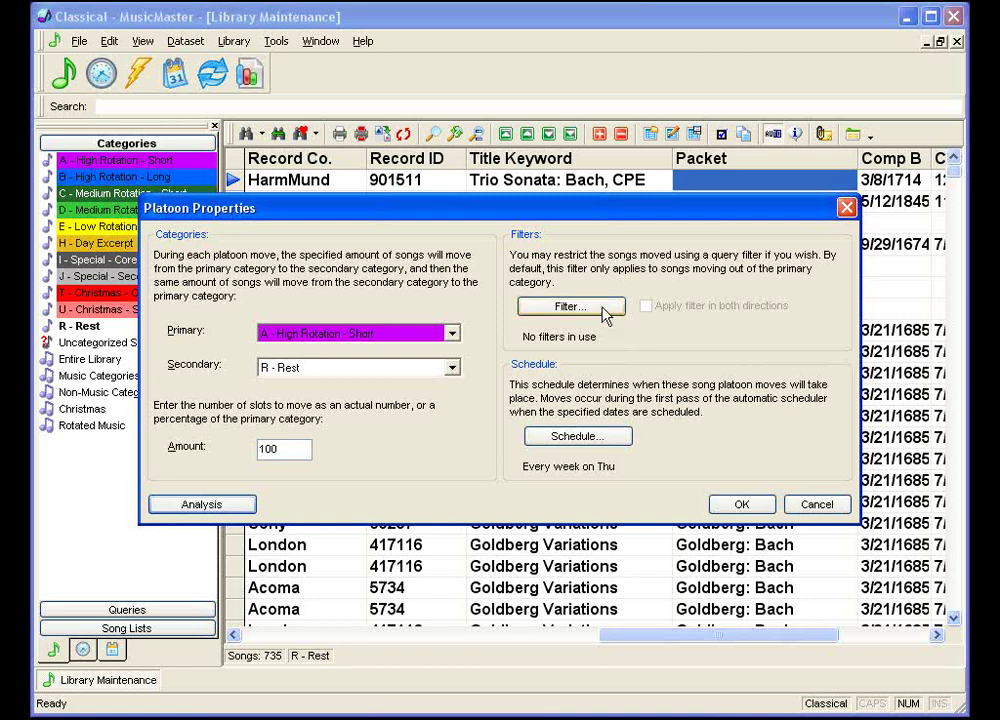
click(605, 316)
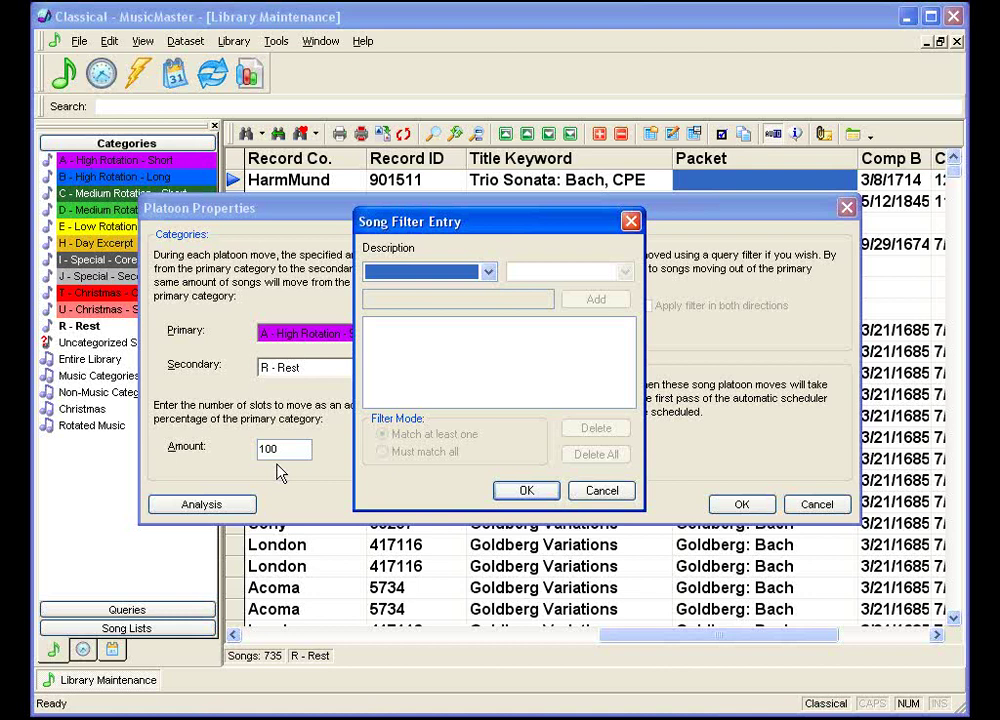
click(592, 495)
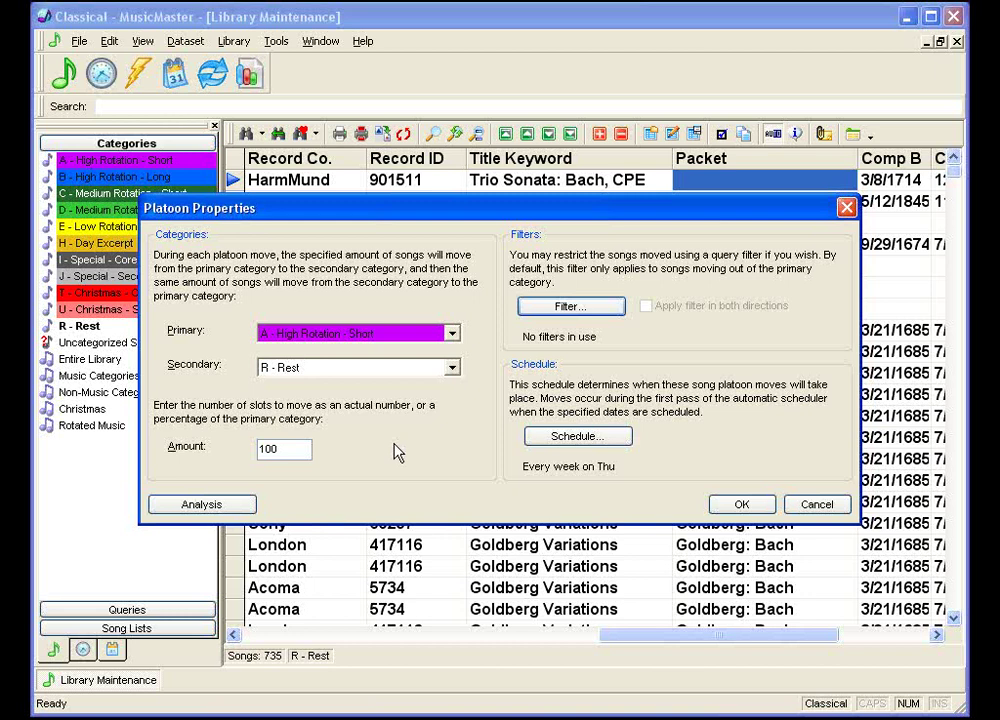
Step: Save the platoon's properties and close the Auto Platoon setup, keeping the new entry
click(730, 510)
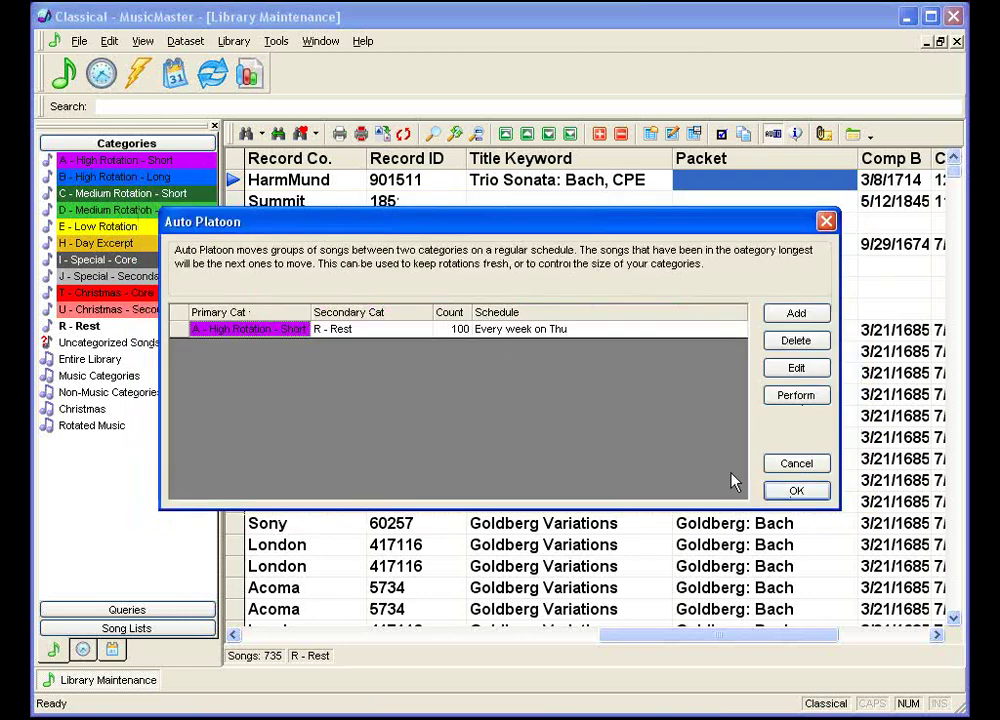
click(797, 495)
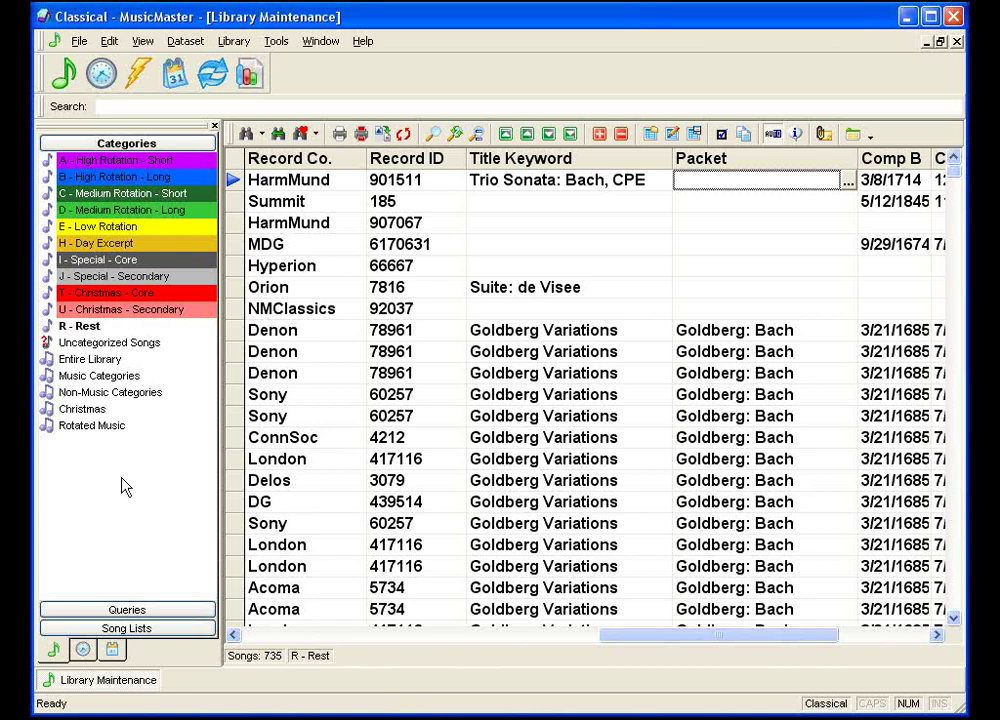
Step: Run the saved Composer/Title query for the composer Mozart, leaving the title blank
click(186, 612)
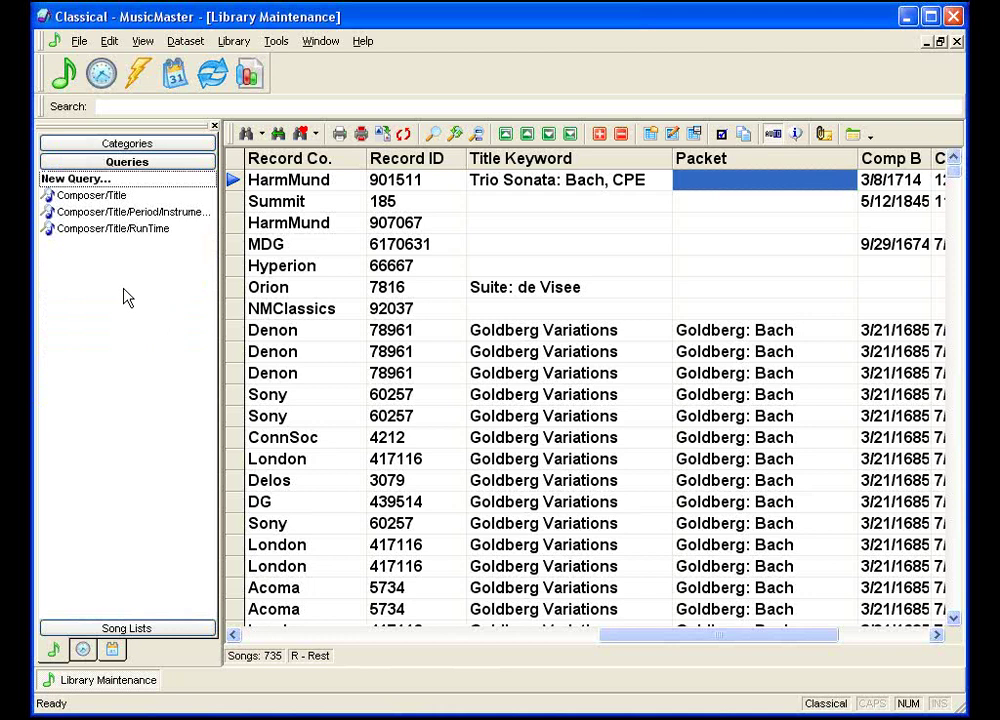
click(106, 201)
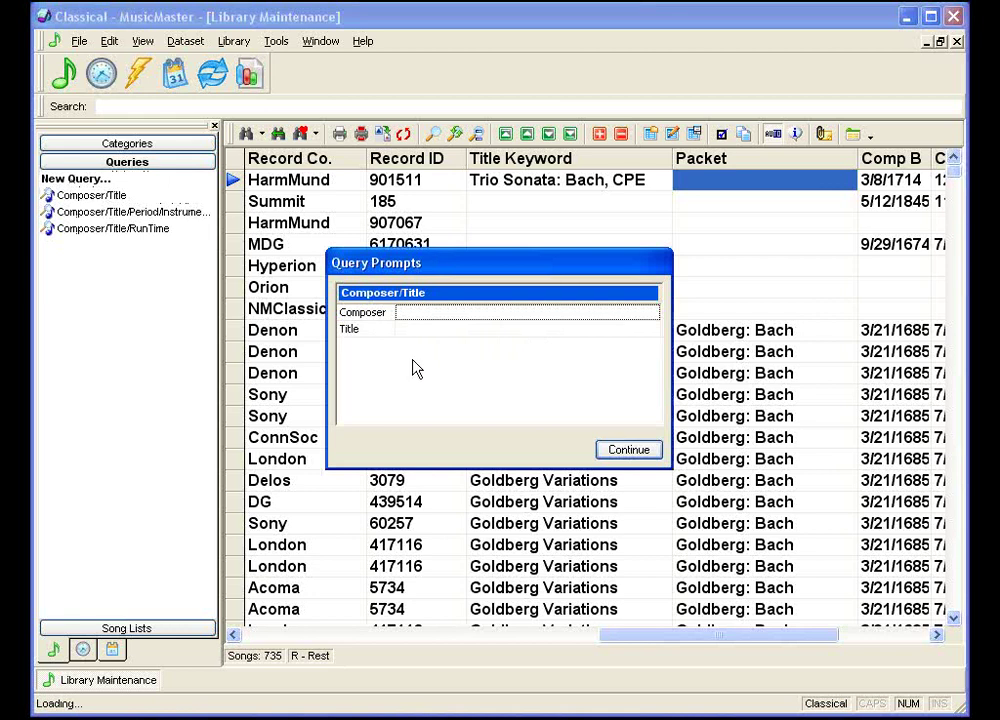
text(Mozart)
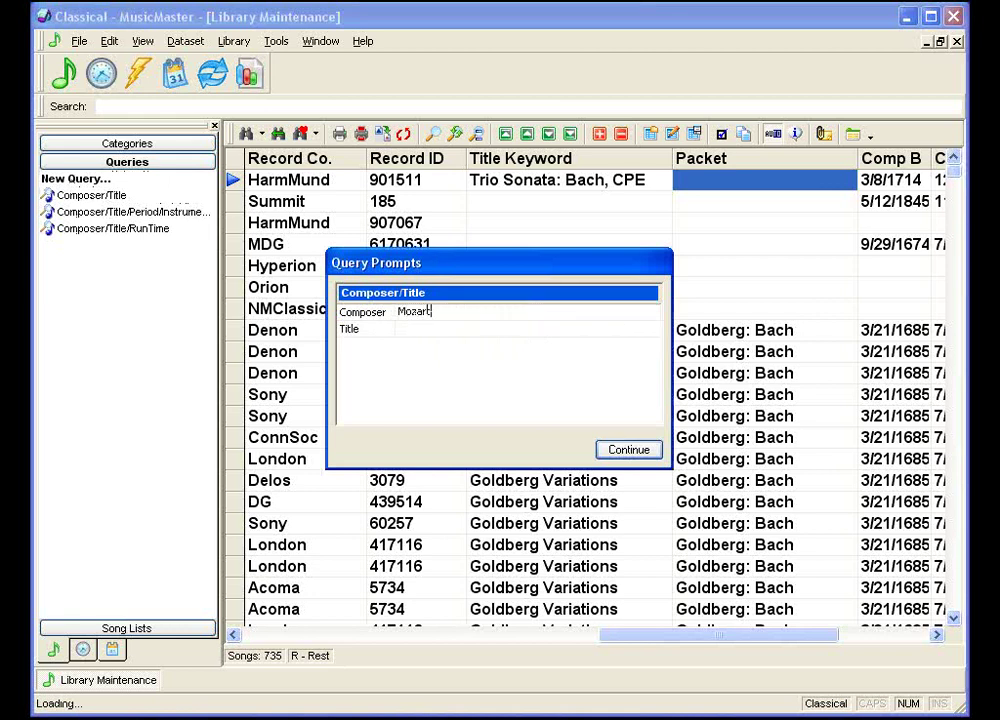
click(628, 452)
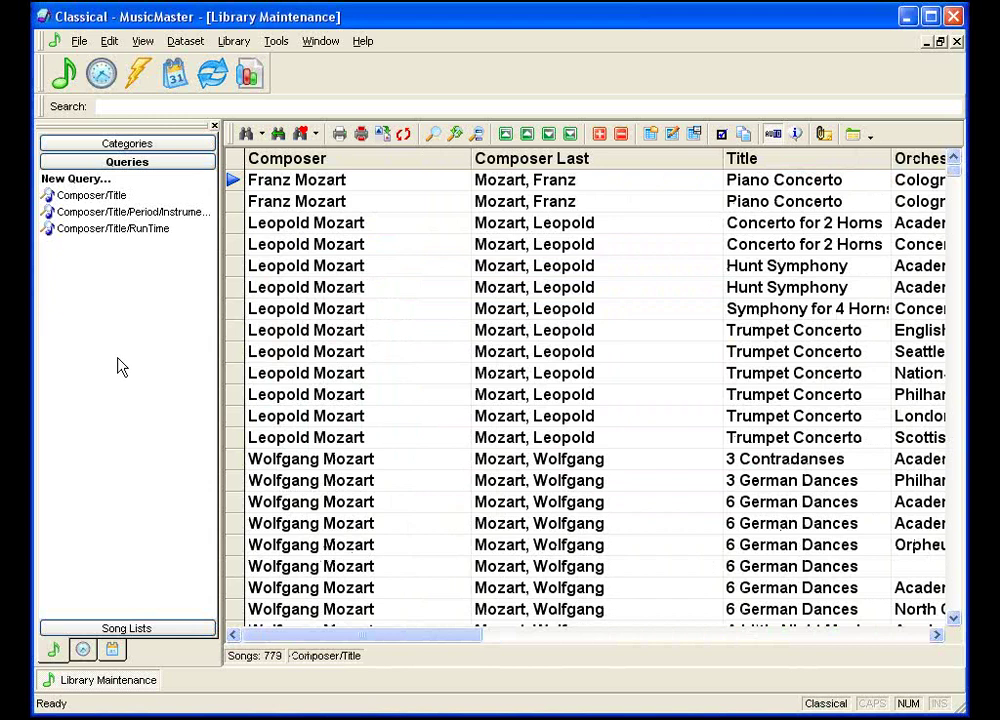
Step: Run the Composer/Title query again for the composer Wolfgang and view the list from its Composer column
click(90, 195)
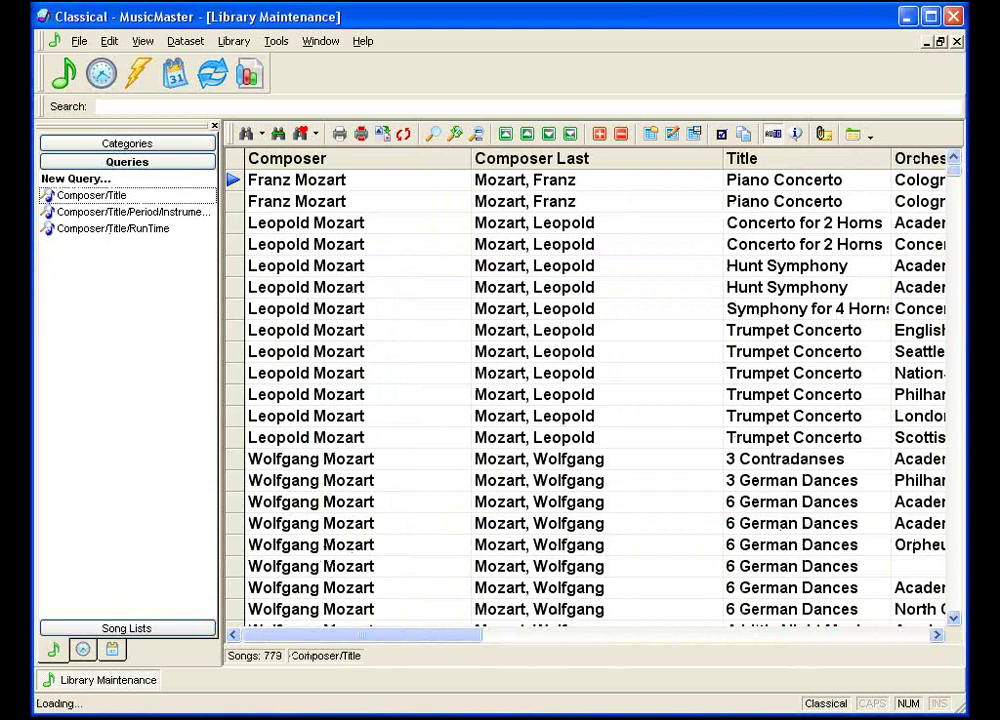
text(Wolf)
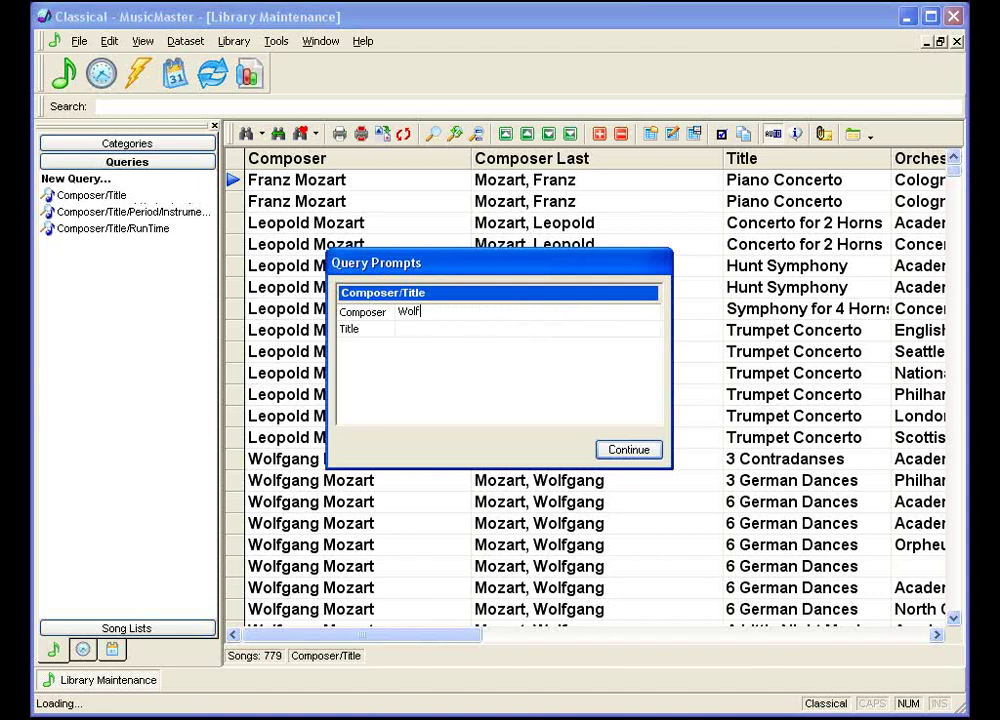
text(gang)
click(627, 451)
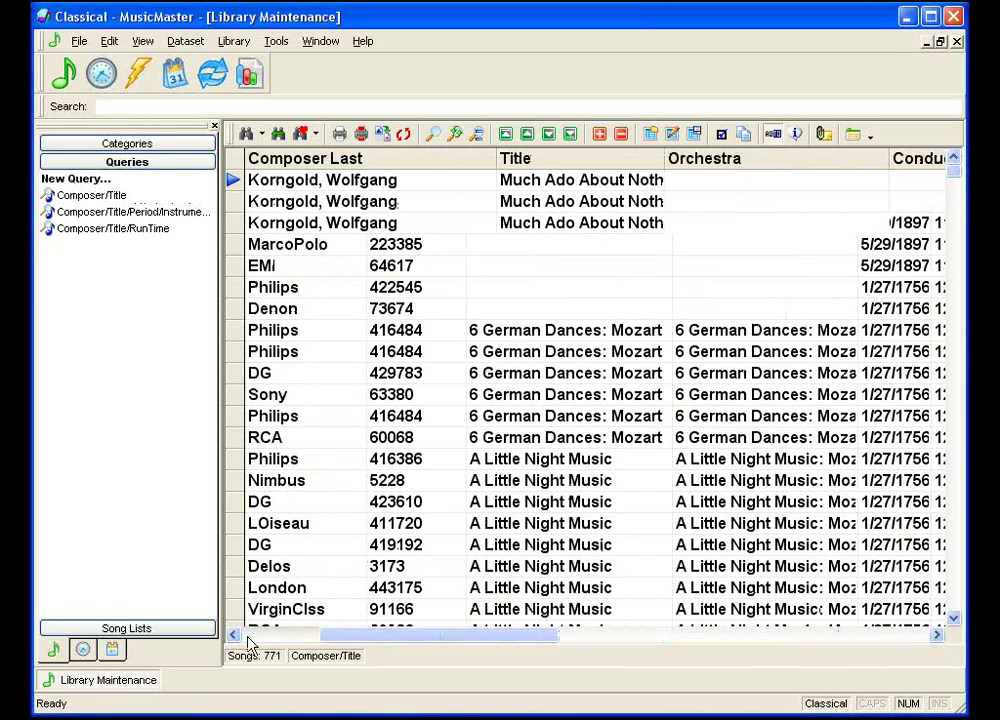
click(249, 636)
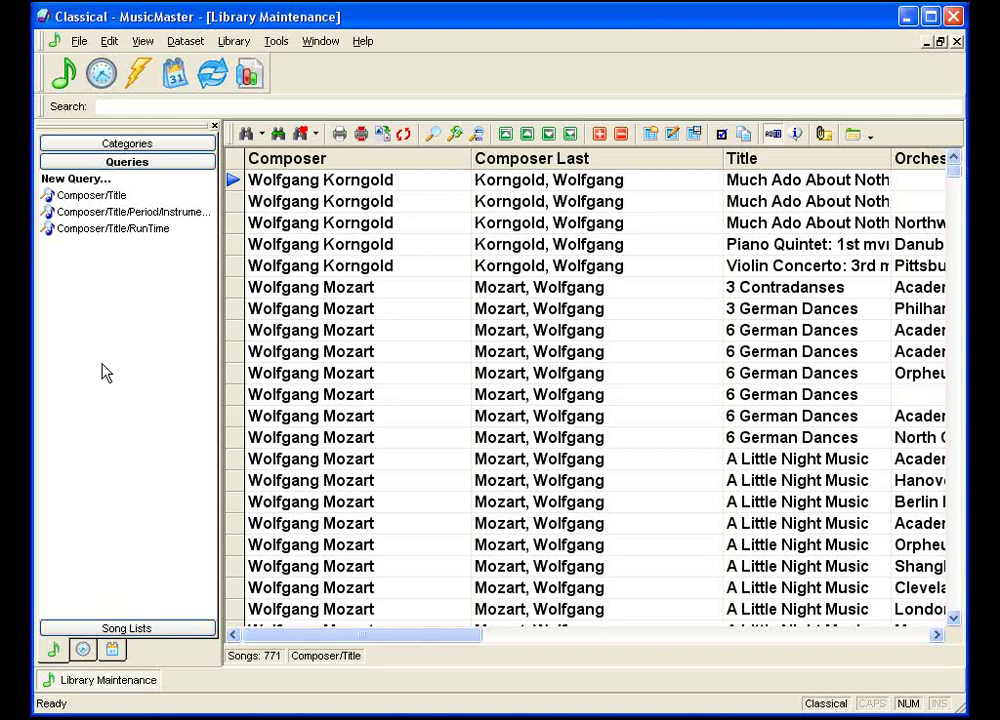
right_click(99, 320)
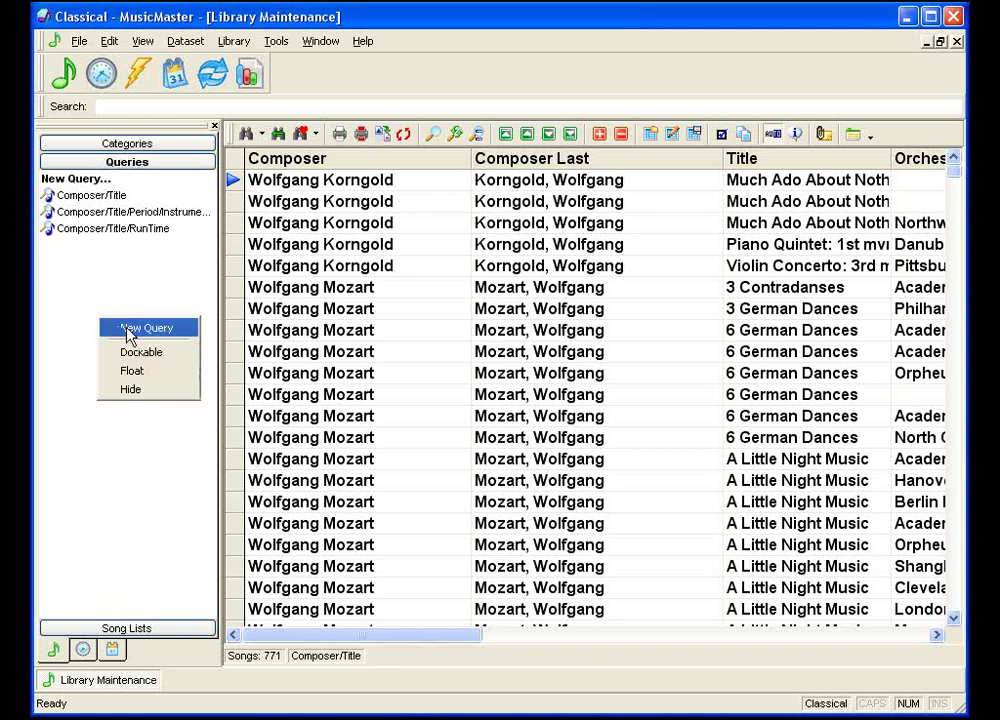
click(161, 333)
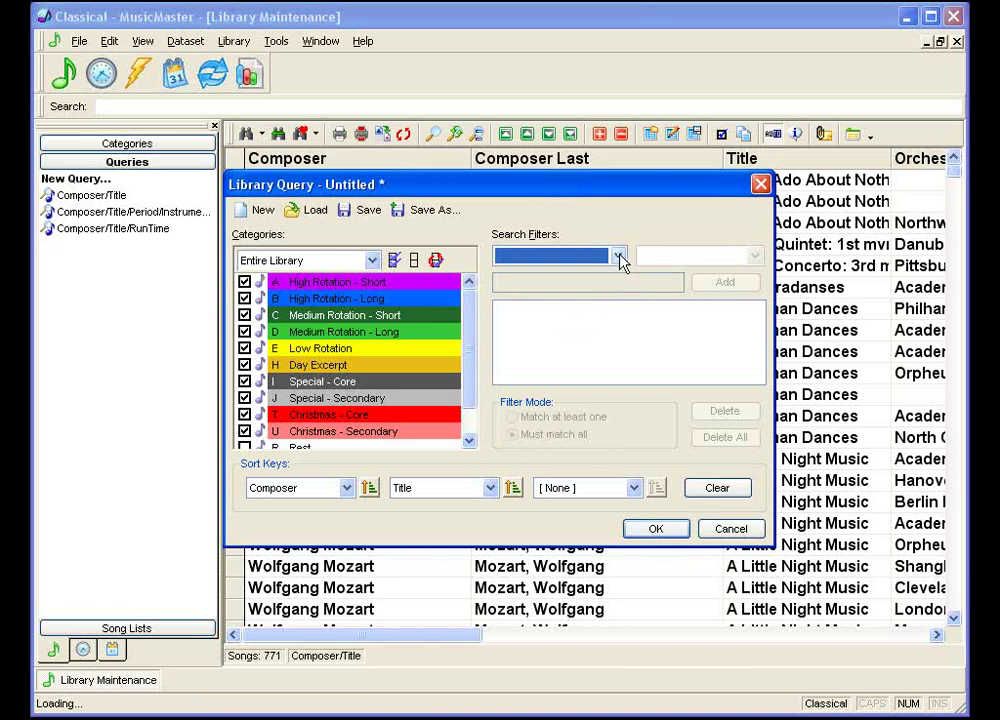
click(619, 257)
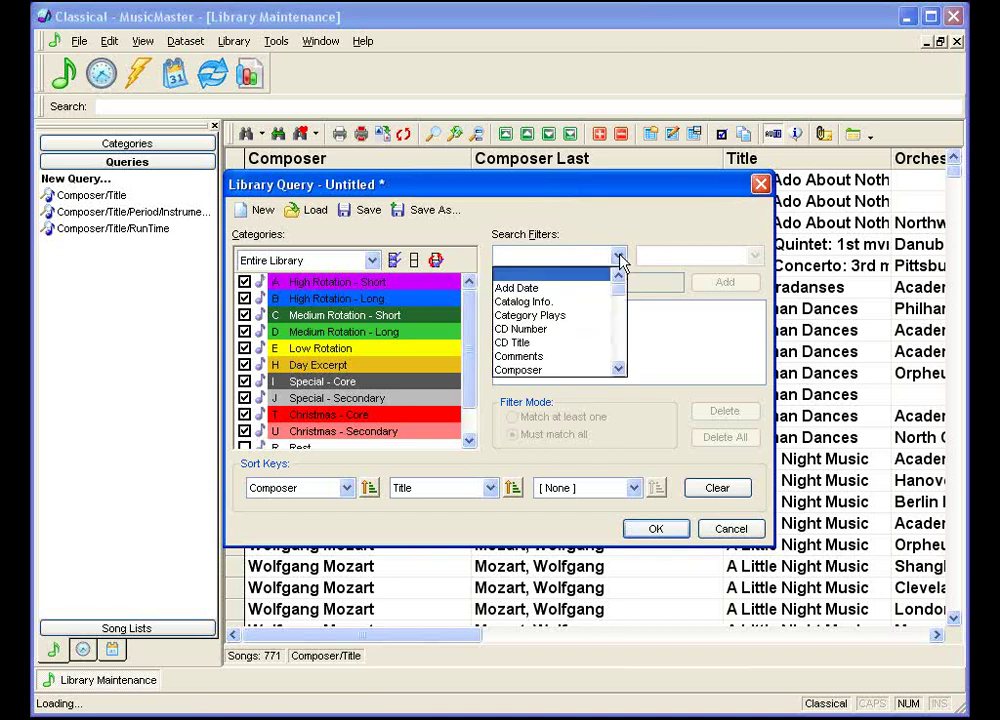
click(567, 371)
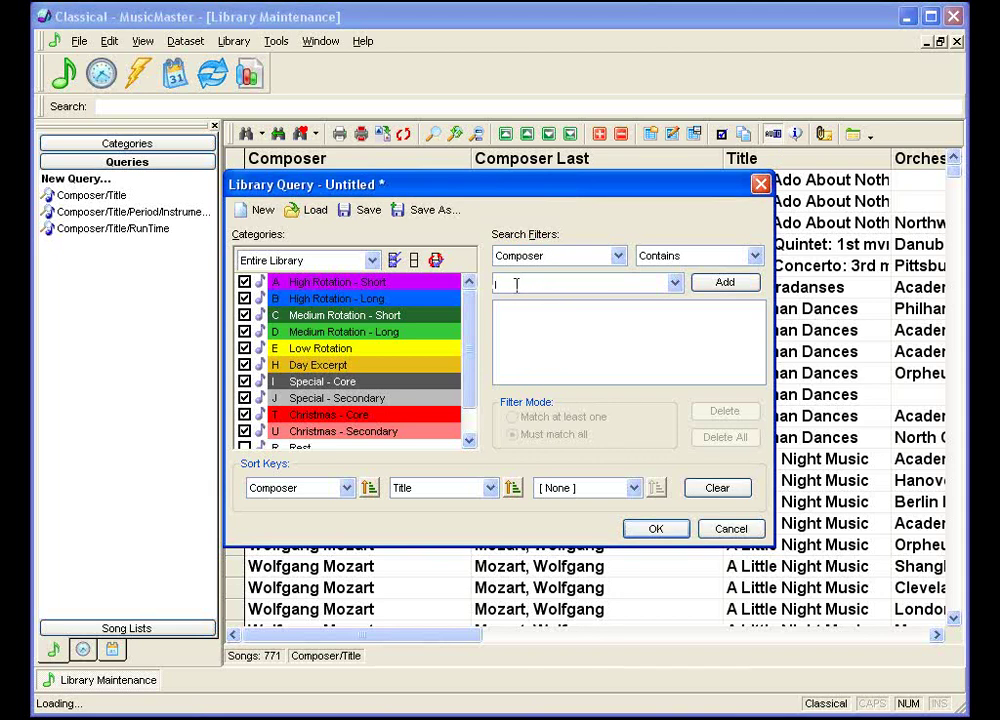
text(@PROMPT(COMPOSER))
click(731, 285)
click(618, 256)
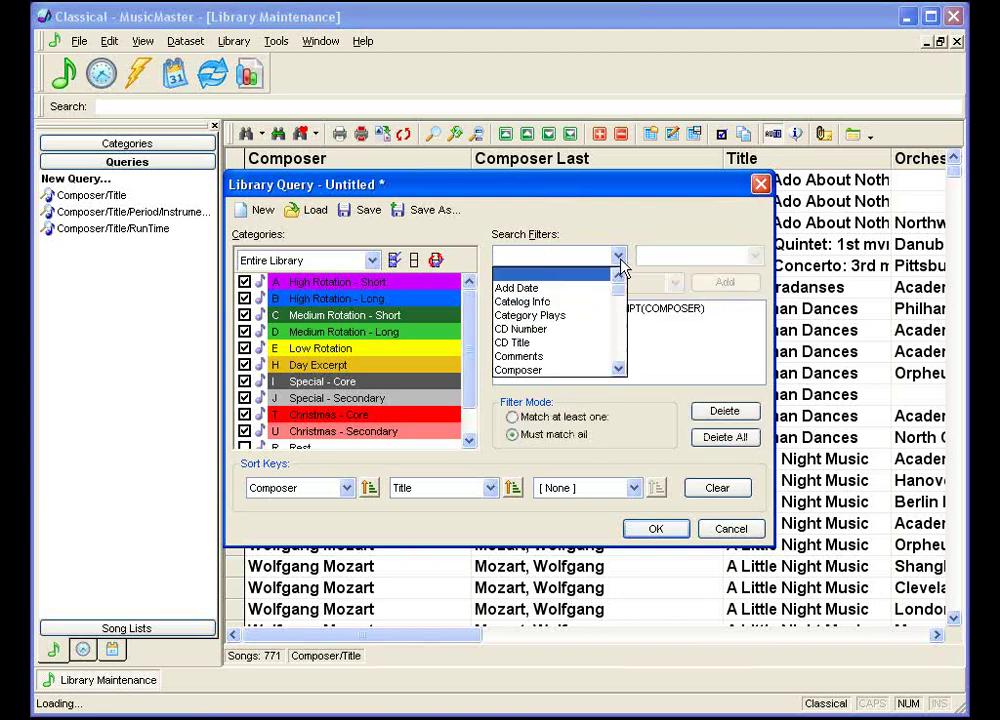
scroll(560, 340, down, 5)
click(565, 370)
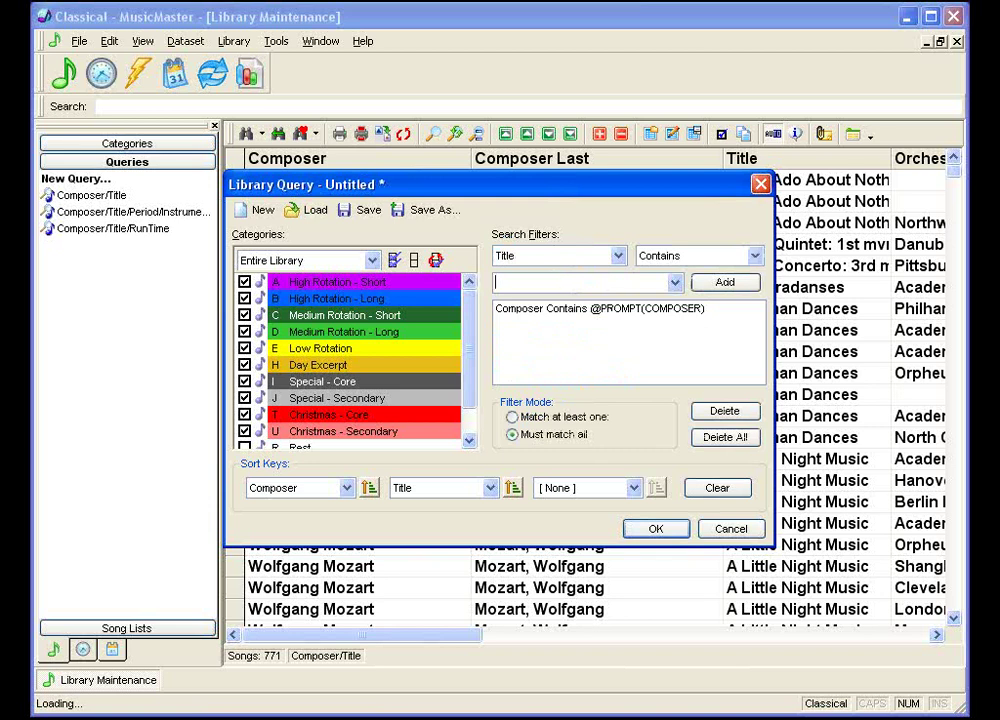
text(@PROMPT(TITLE))
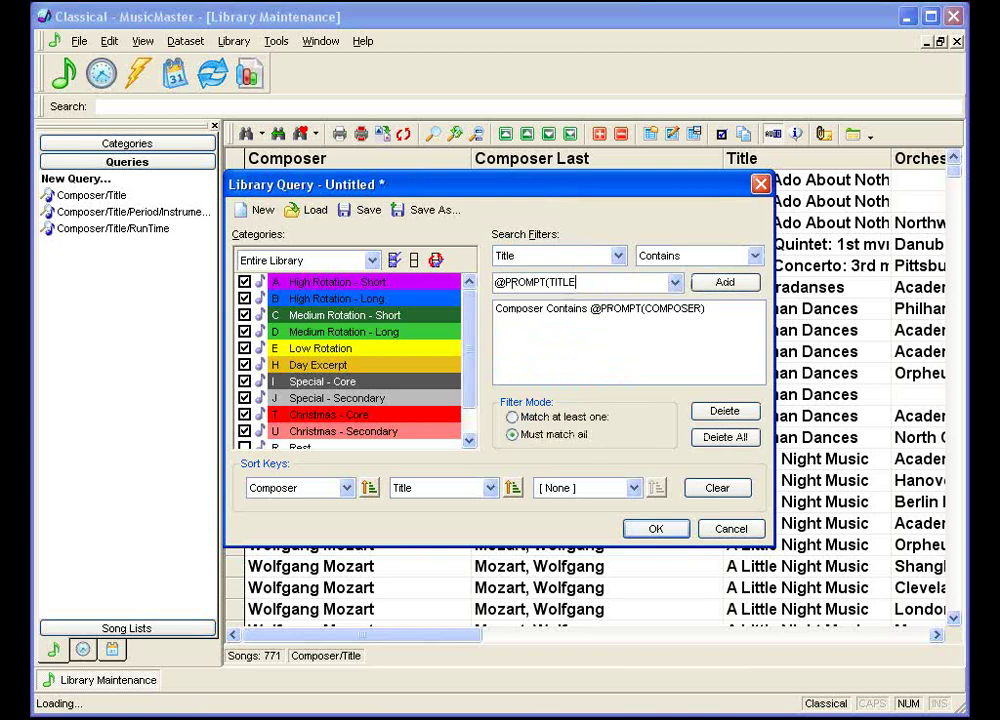
click(722, 283)
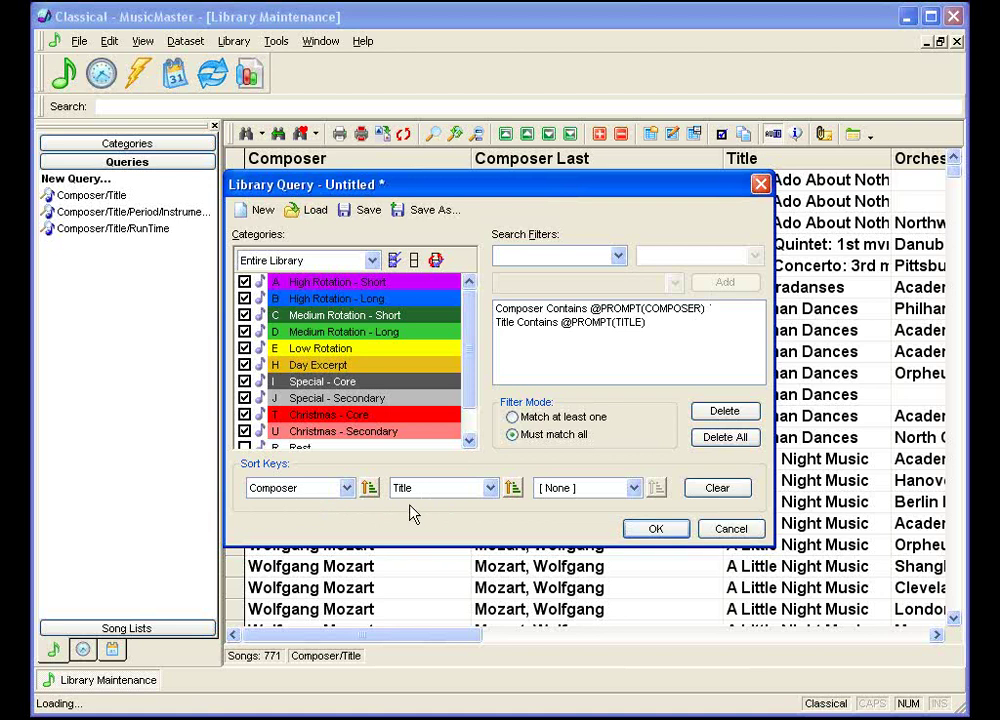
Step: Save the new library query under the name Webinar Query
click(369, 218)
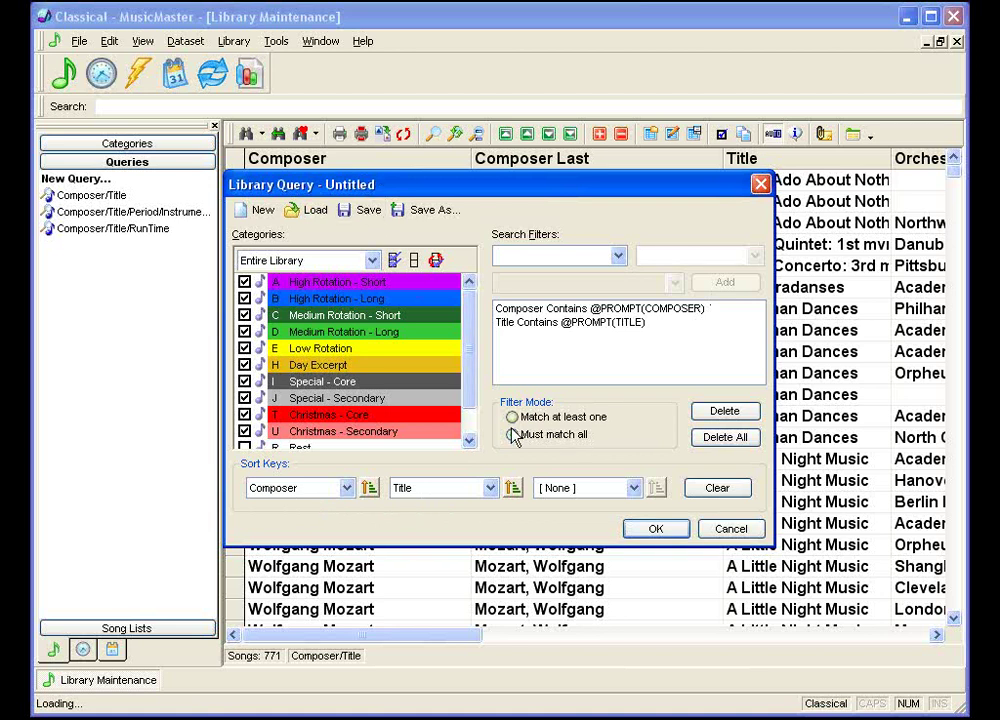
click(418, 222)
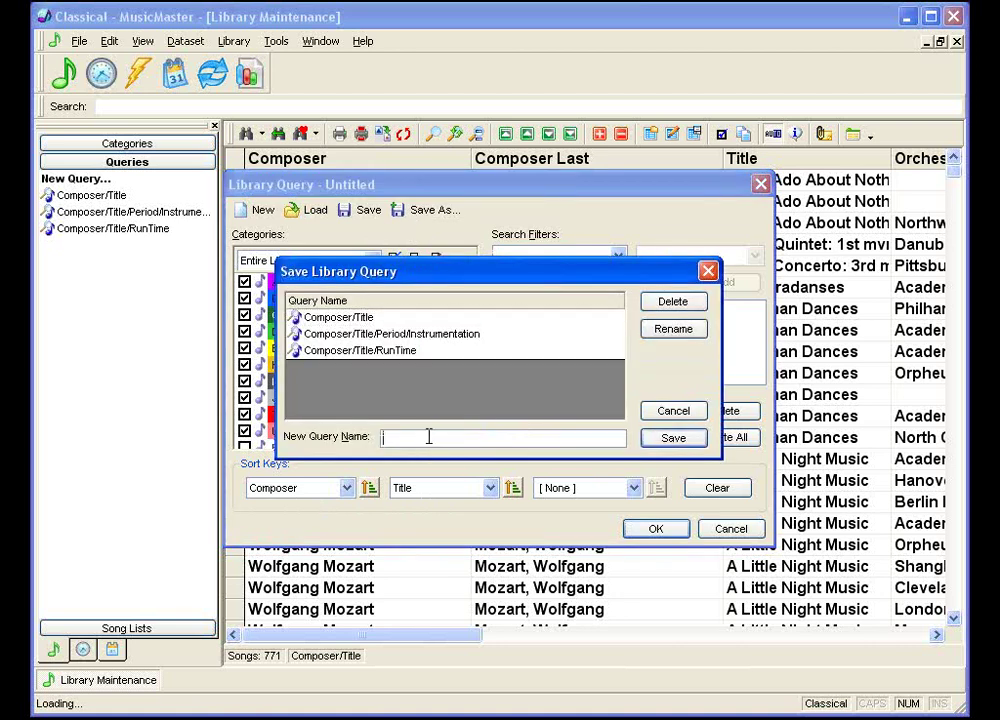
text(Com)
key(BackSpace)
key(BackSpace)
key(BackSpace)
text(Webinar Query)
click(673, 440)
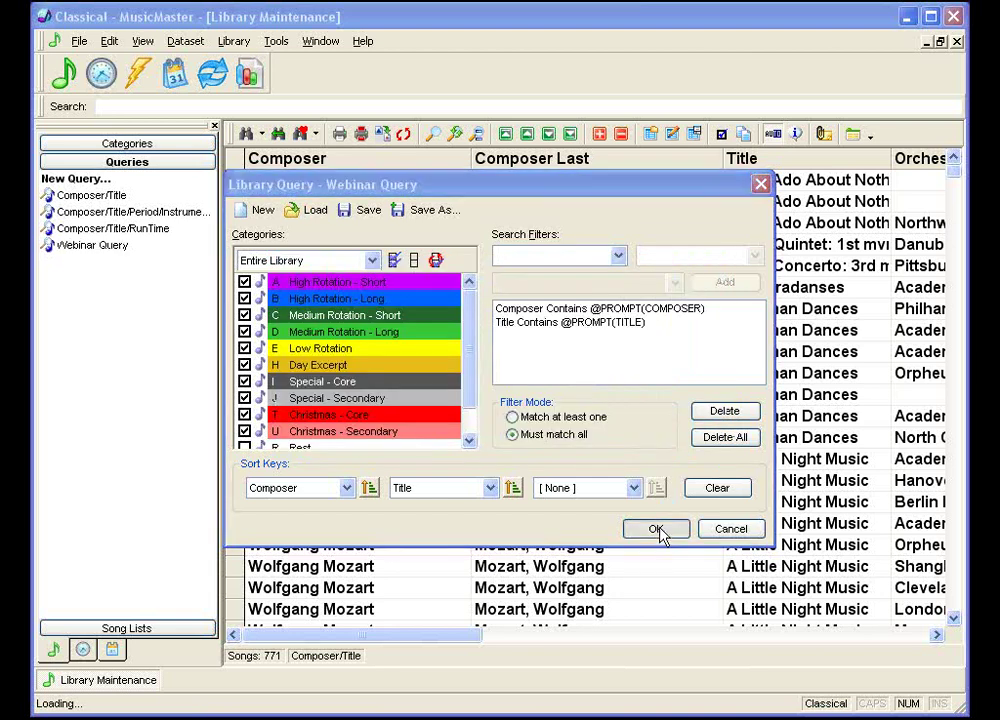
Step: Run the Webinar Query for the composer Mozart with the title left blank and view the list from its Composer column
click(657, 531)
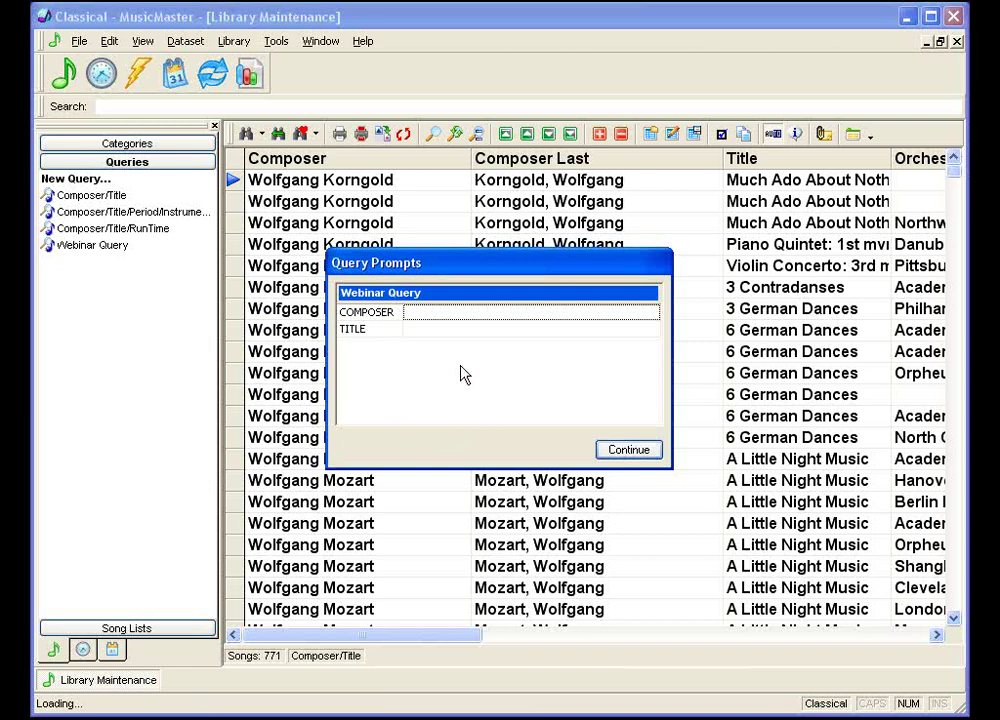
text(Mozart)
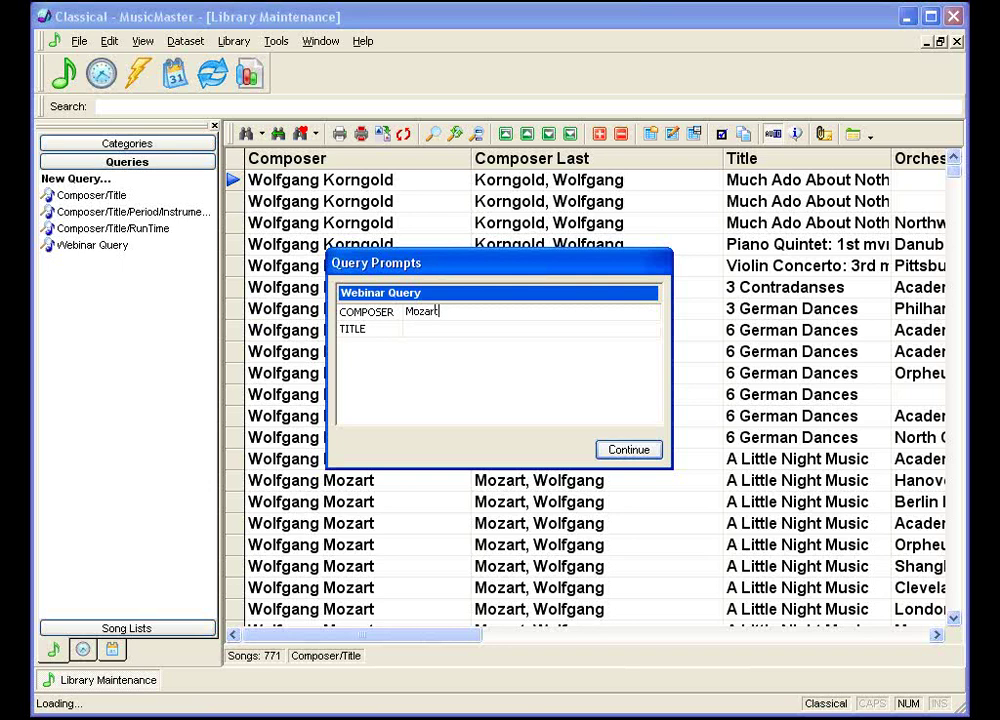
key(Tab)
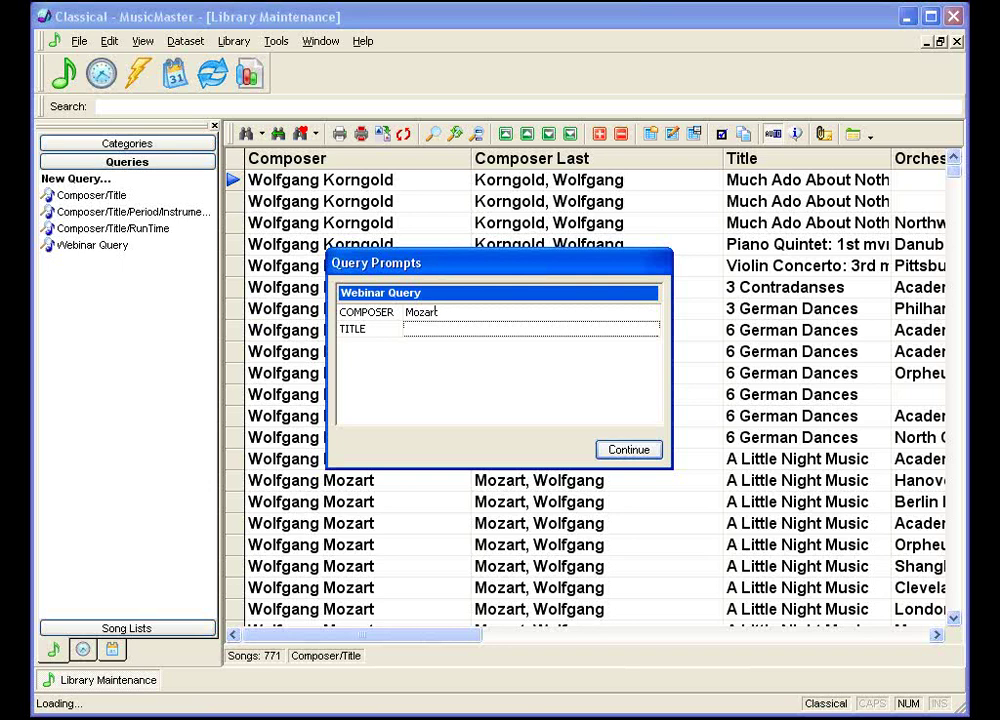
click(634, 452)
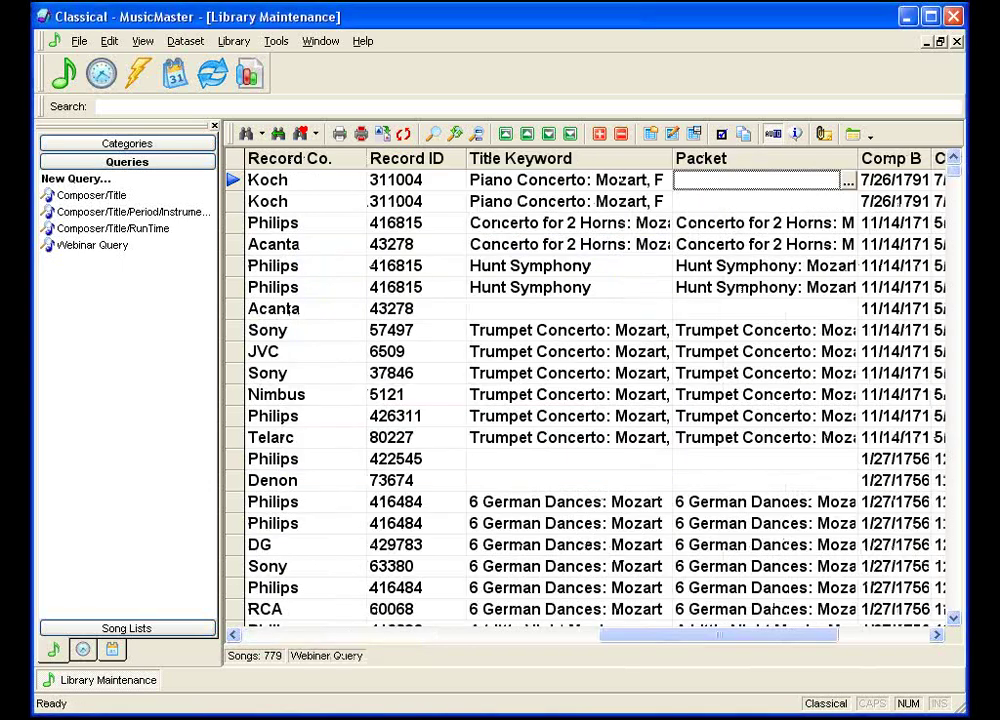
click(257, 637)
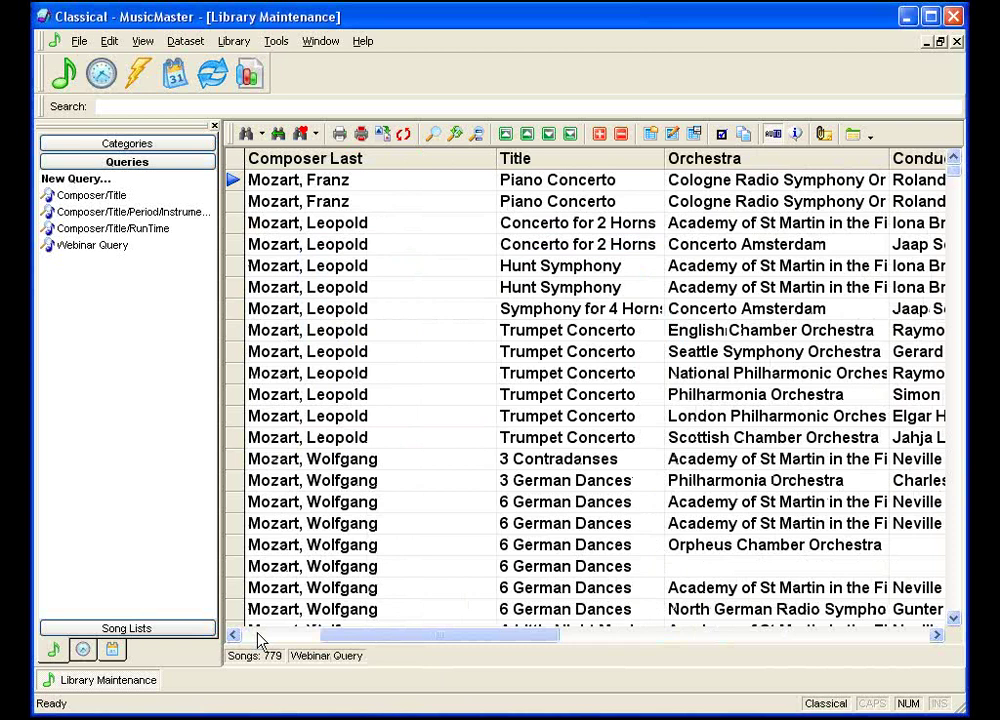
click(257, 637)
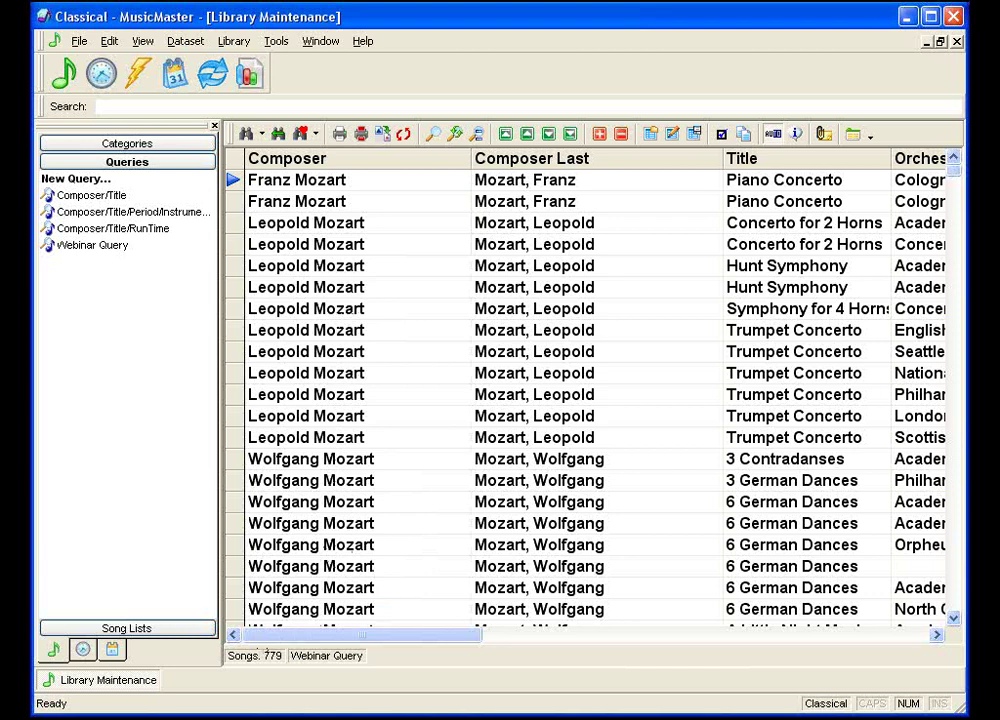
Step: Open the format clock CL - Classical Music - Migrating and show the library categories beside it
click(103, 78)
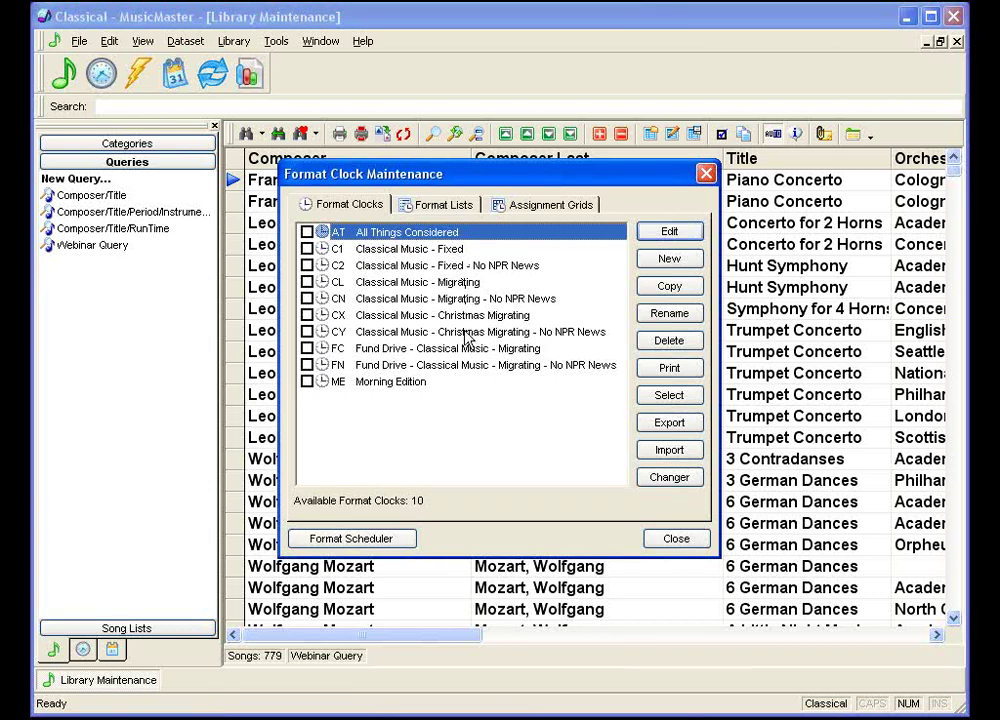
click(405, 284)
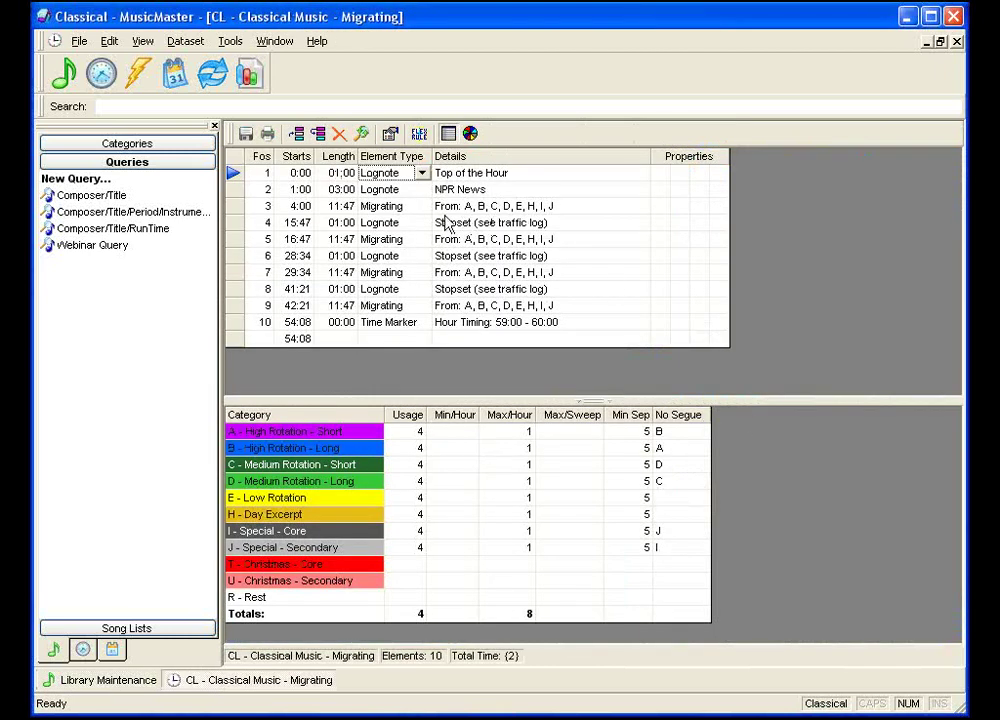
click(195, 146)
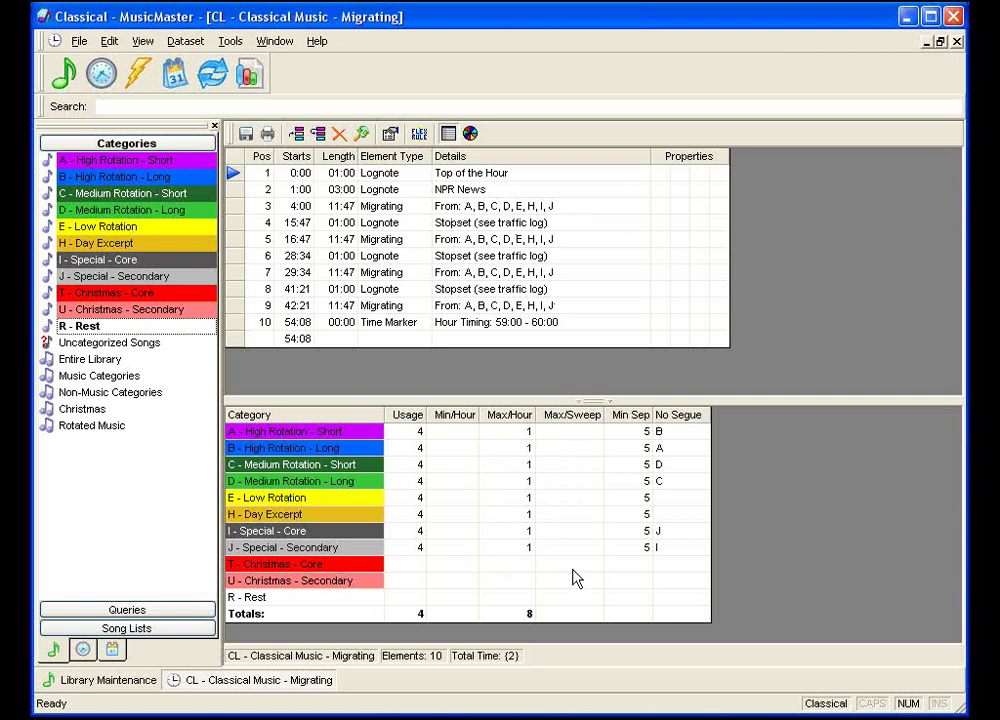
Step: Open the format clock C1 - Classical Music - Fixed for comparison, then return to the CL - Classical Music - Migrating clock
click(101, 76)
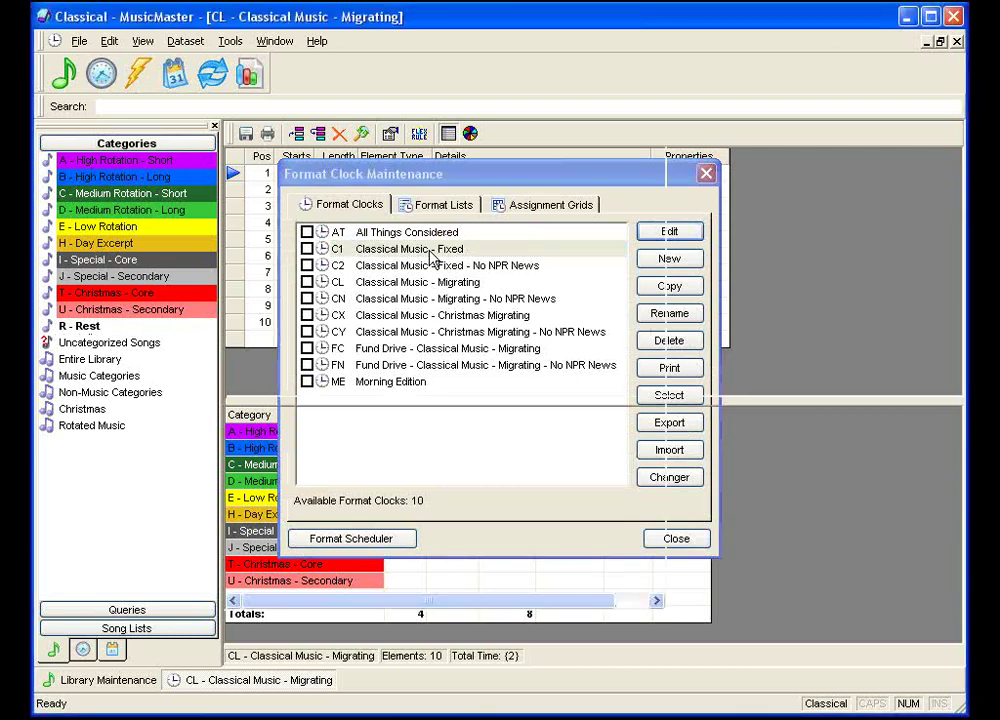
double_click(432, 258)
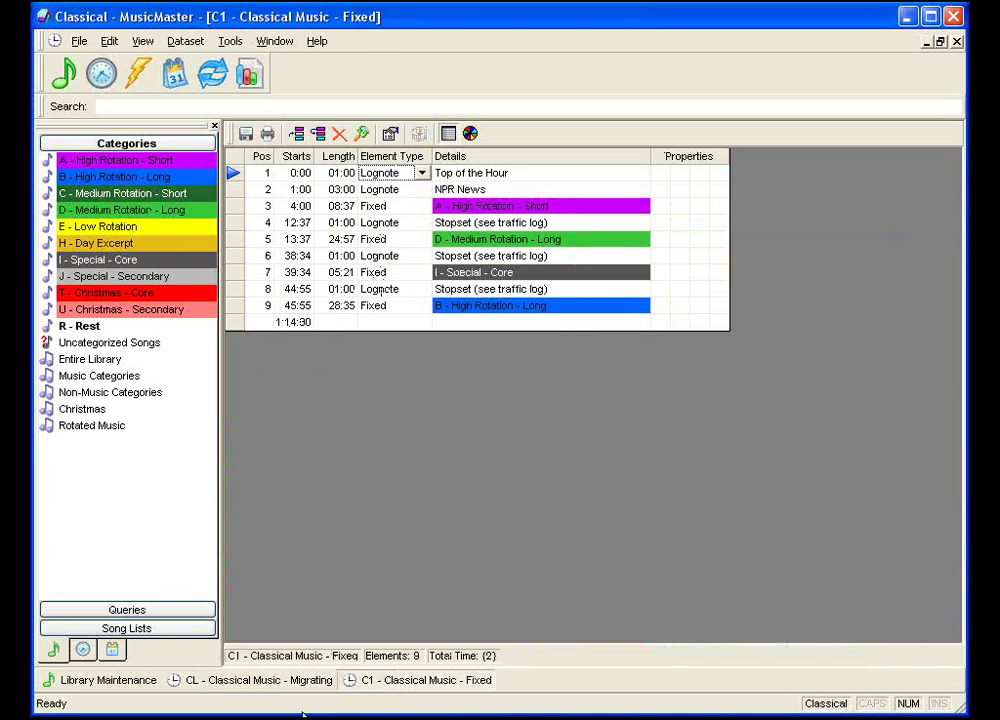
click(273, 684)
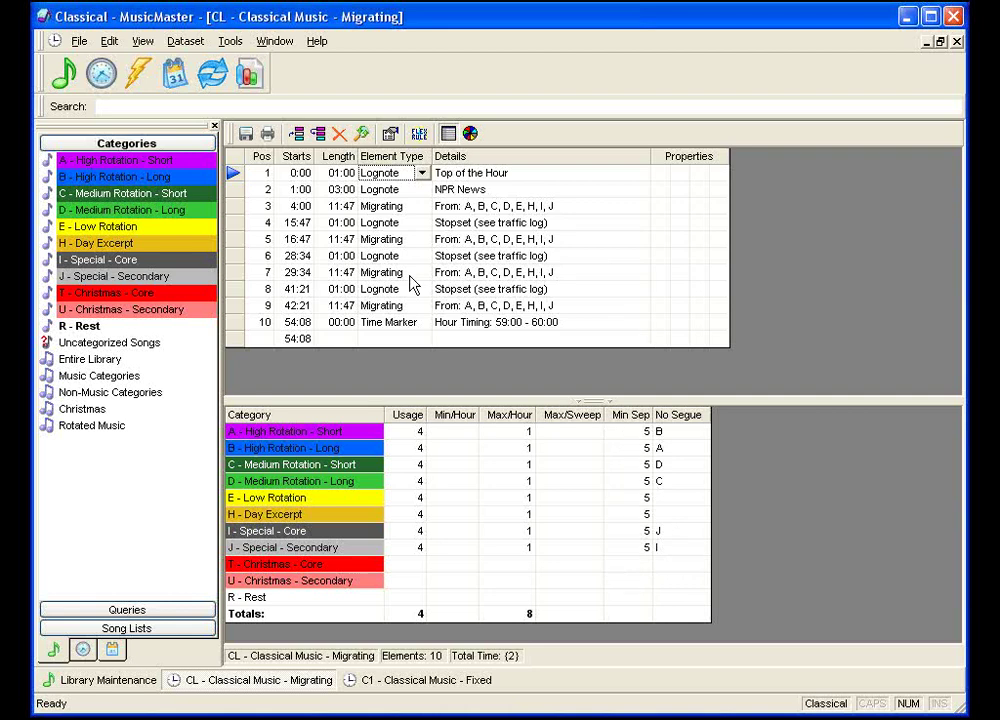
Step: Open the Migrating Grid assignment grid to examine which format clocks are assigned to each hour of the week
click(107, 80)
click(543, 204)
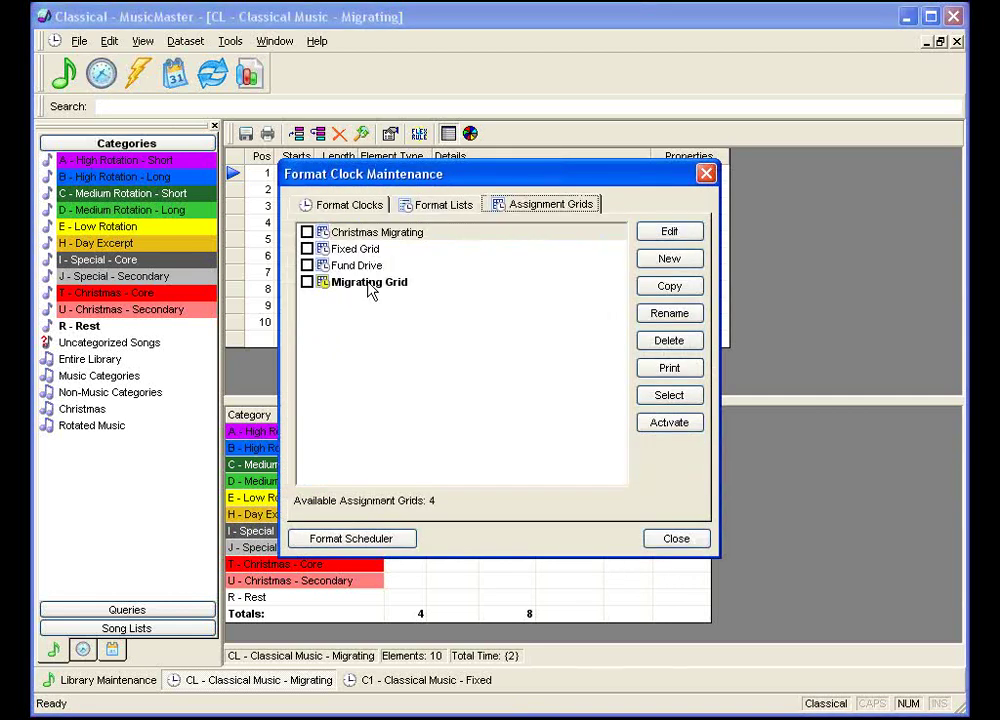
click(368, 284)
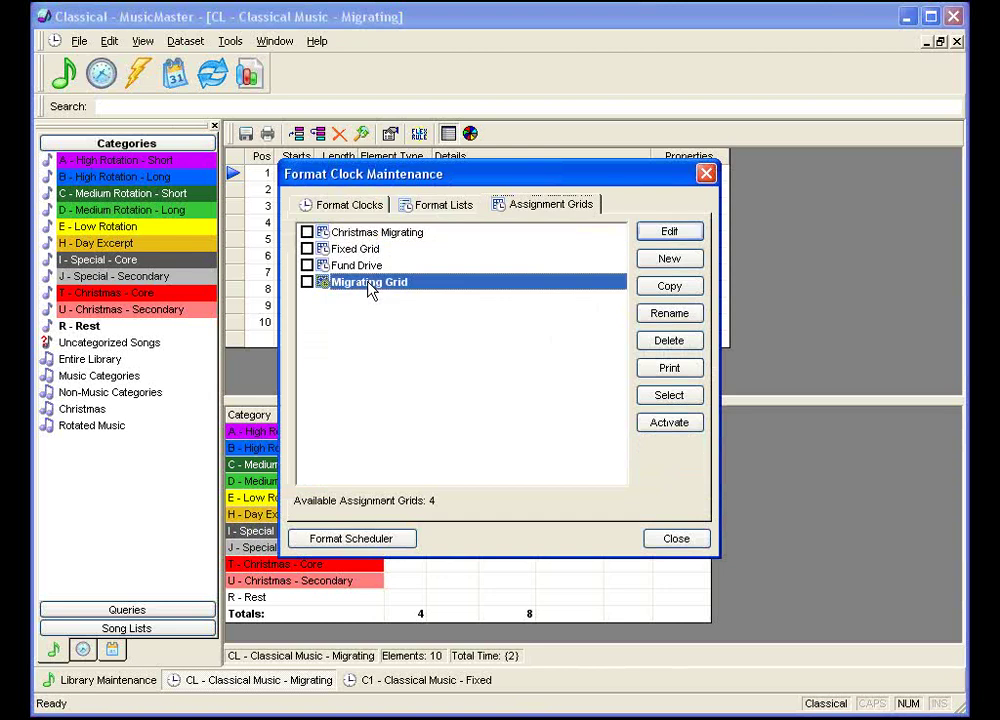
double_click(370, 283)
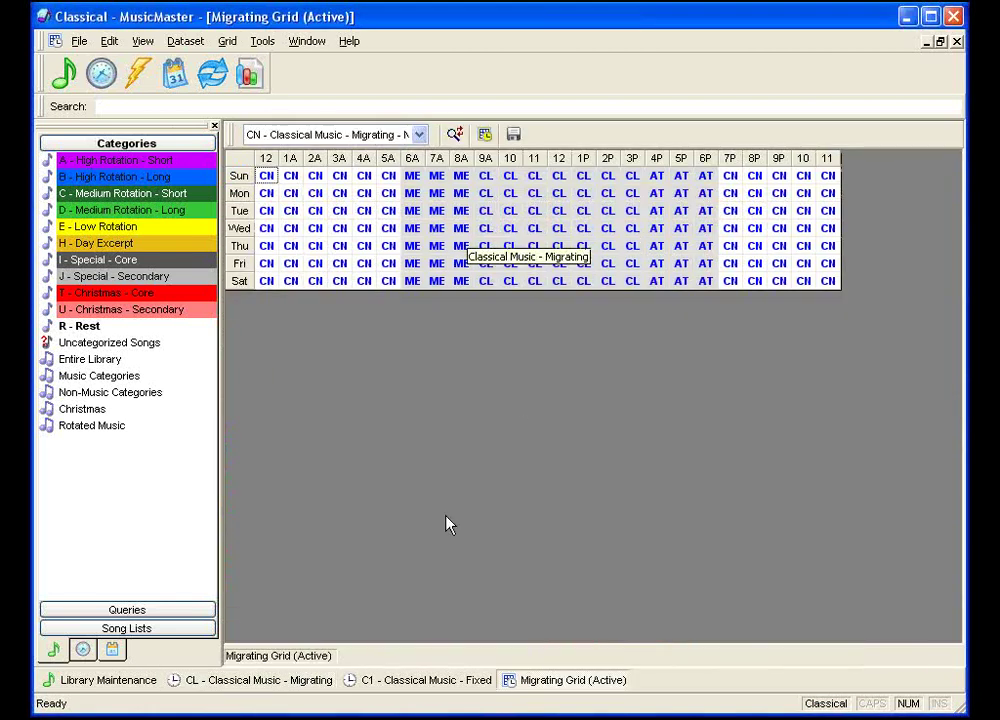
Step: In the CL - Classical Music - Migrating clock, review the element types and open the properties of the Time Marker at position 10
click(272, 684)
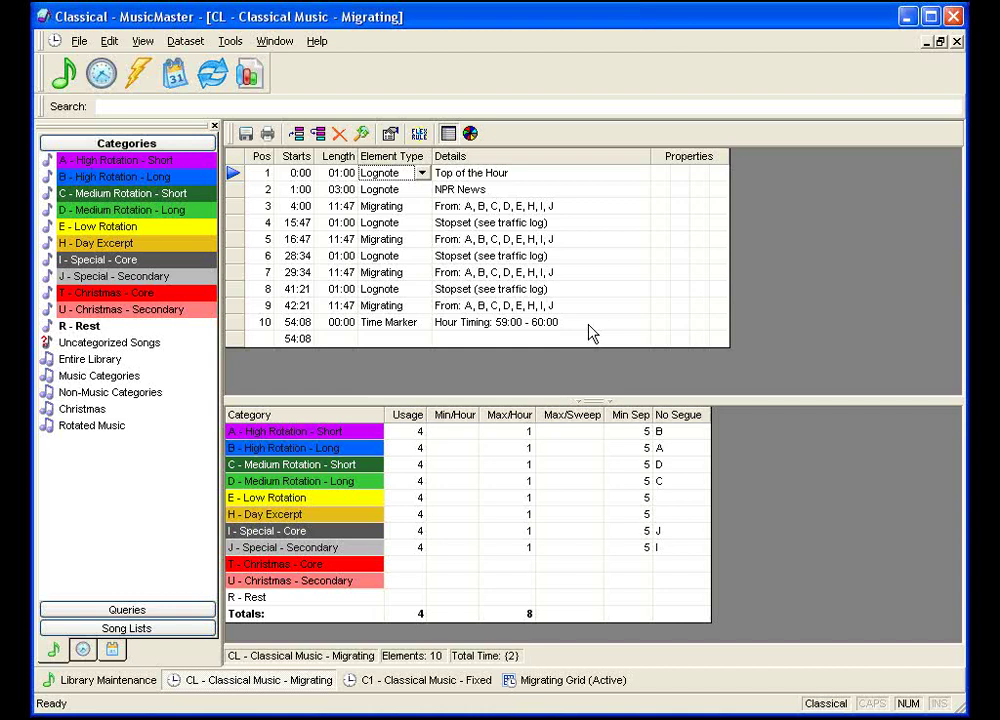
click(428, 322)
click(425, 322)
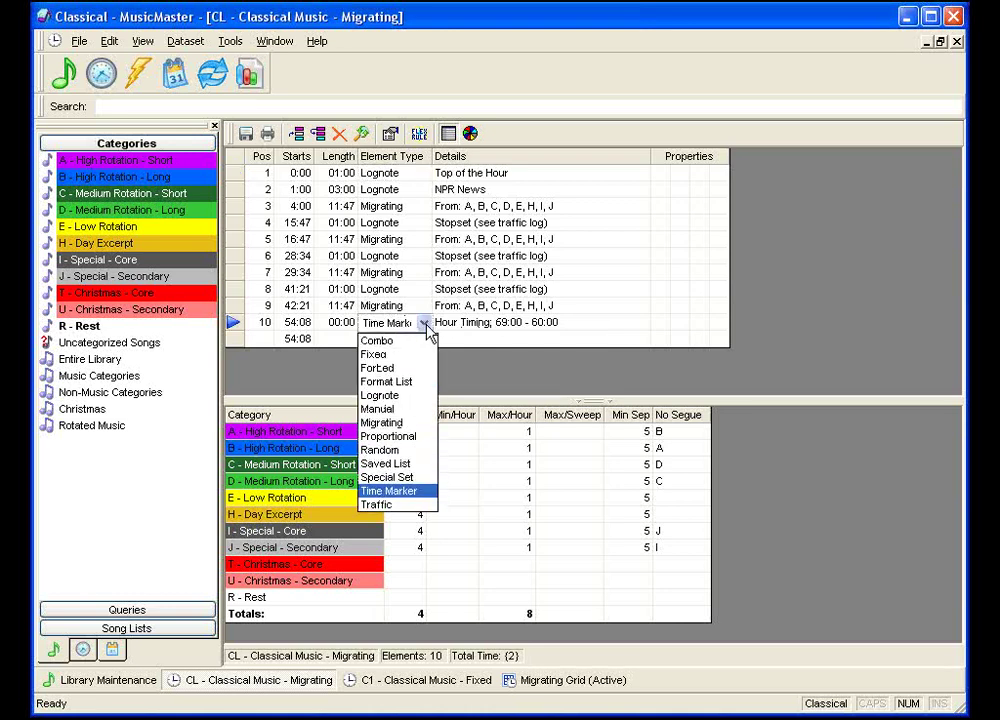
click(427, 325)
click(520, 322)
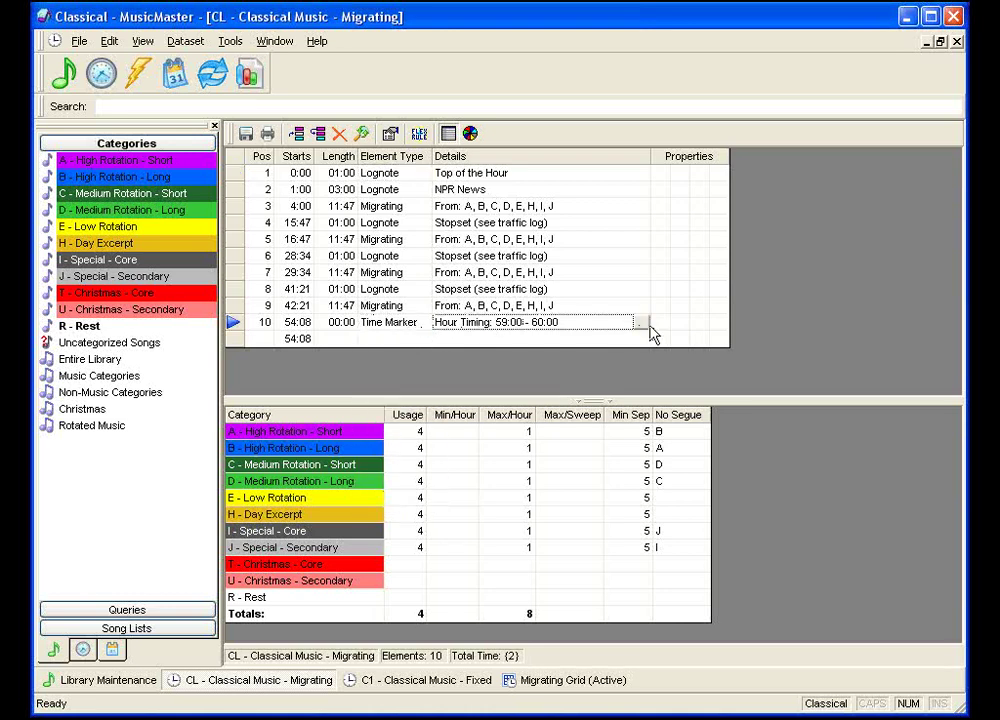
click(642, 322)
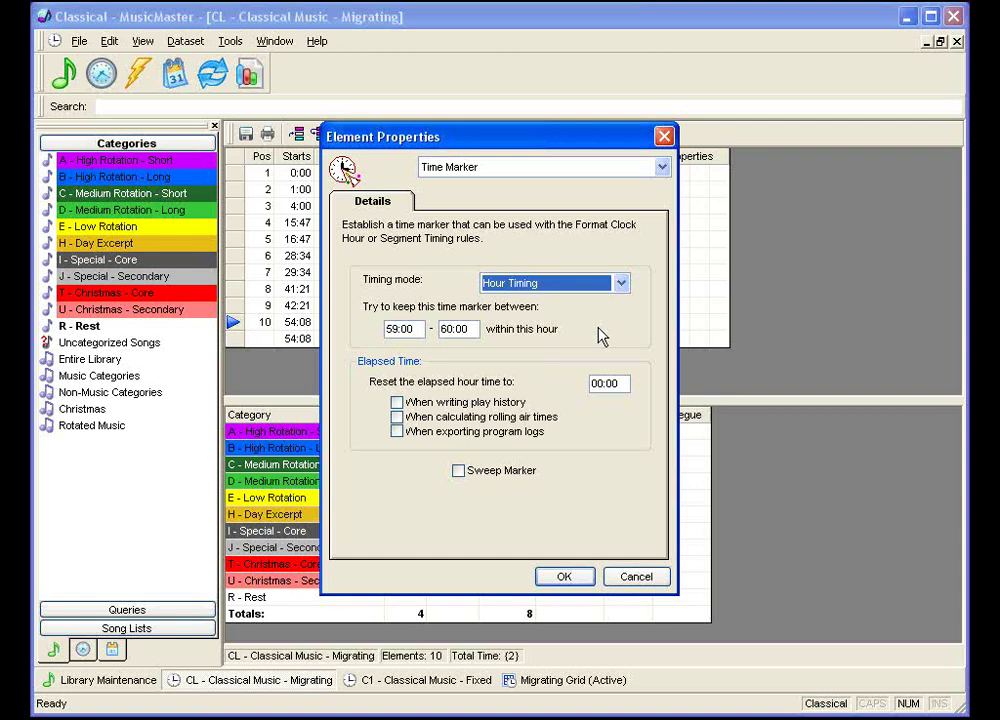
Step: Accept the time marker's hour timing, and show the format clock rule types and the unbreakable Clock Timing group under All Categories
click(562, 577)
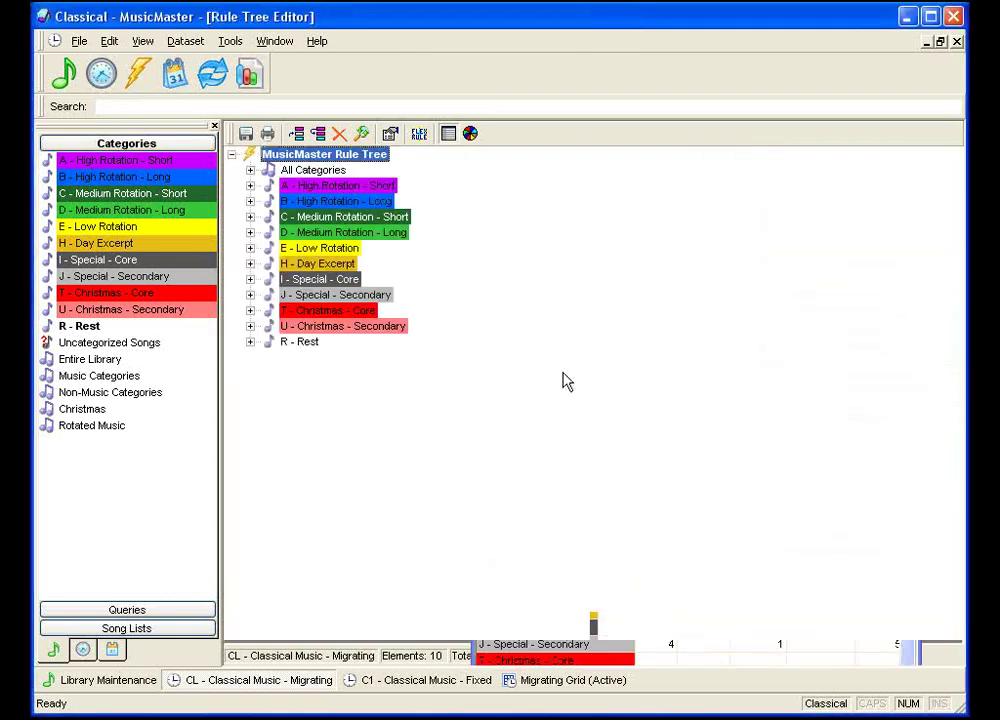
click(623, 295)
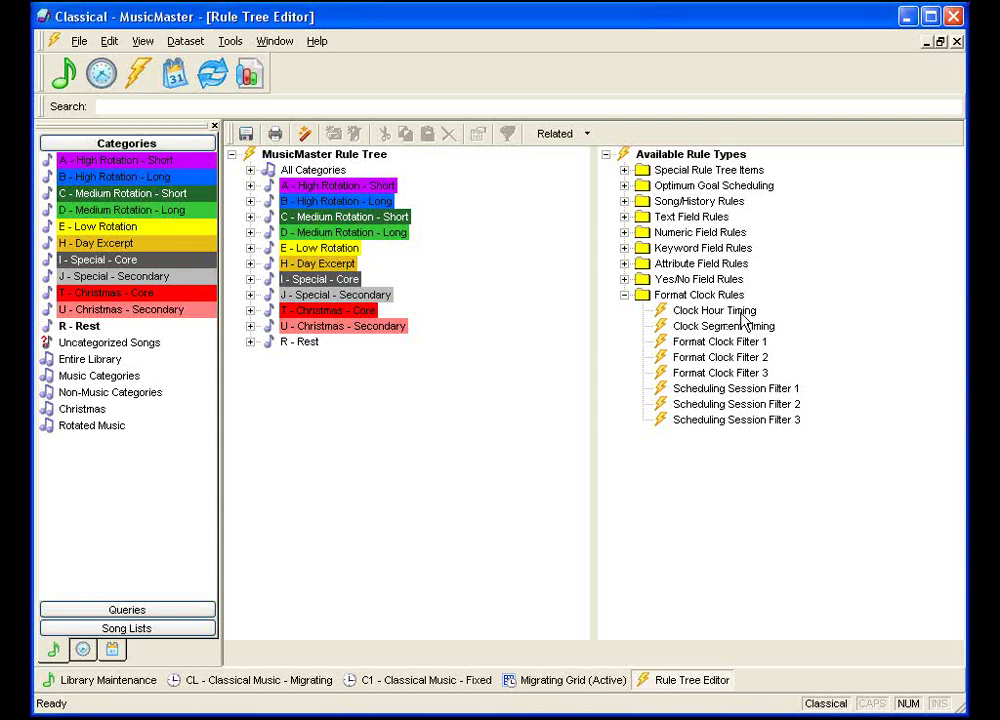
click(250, 171)
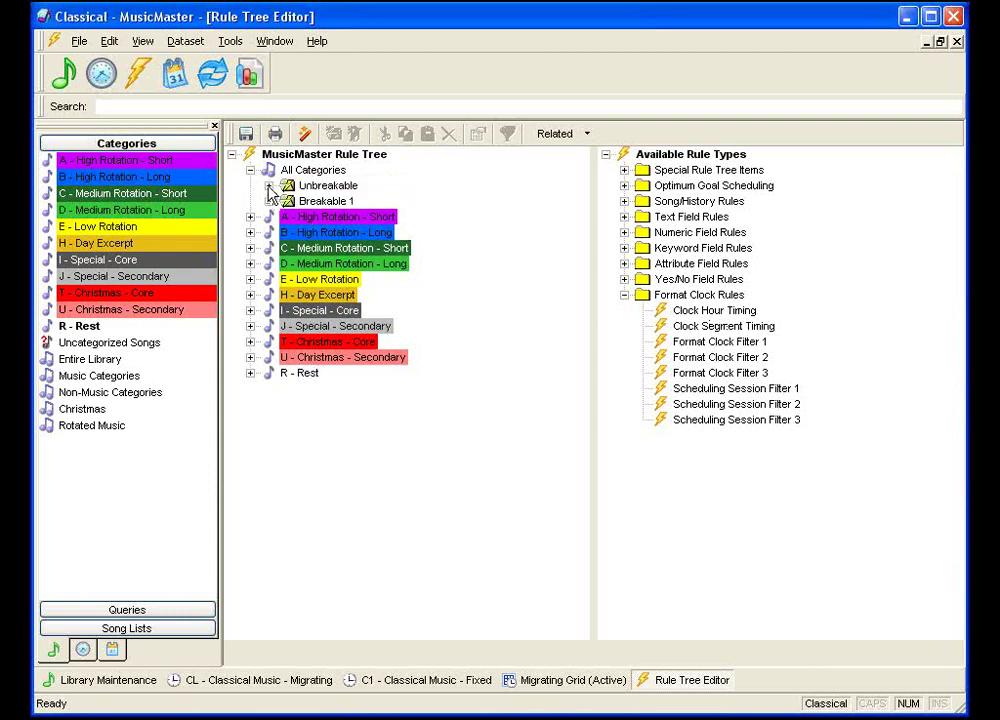
click(268, 186)
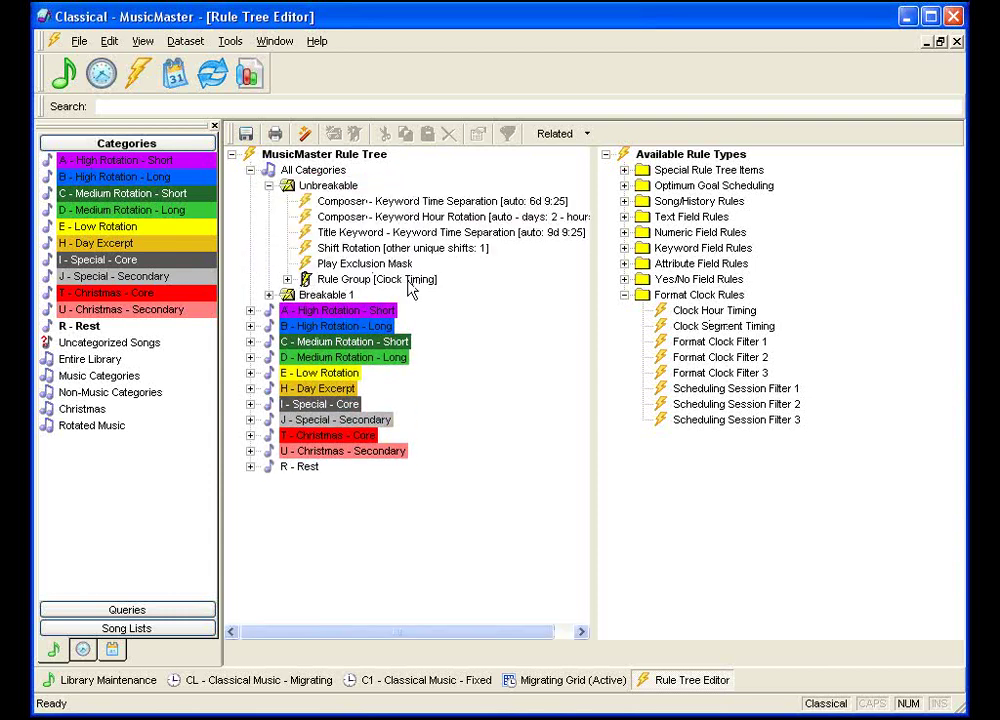
click(287, 279)
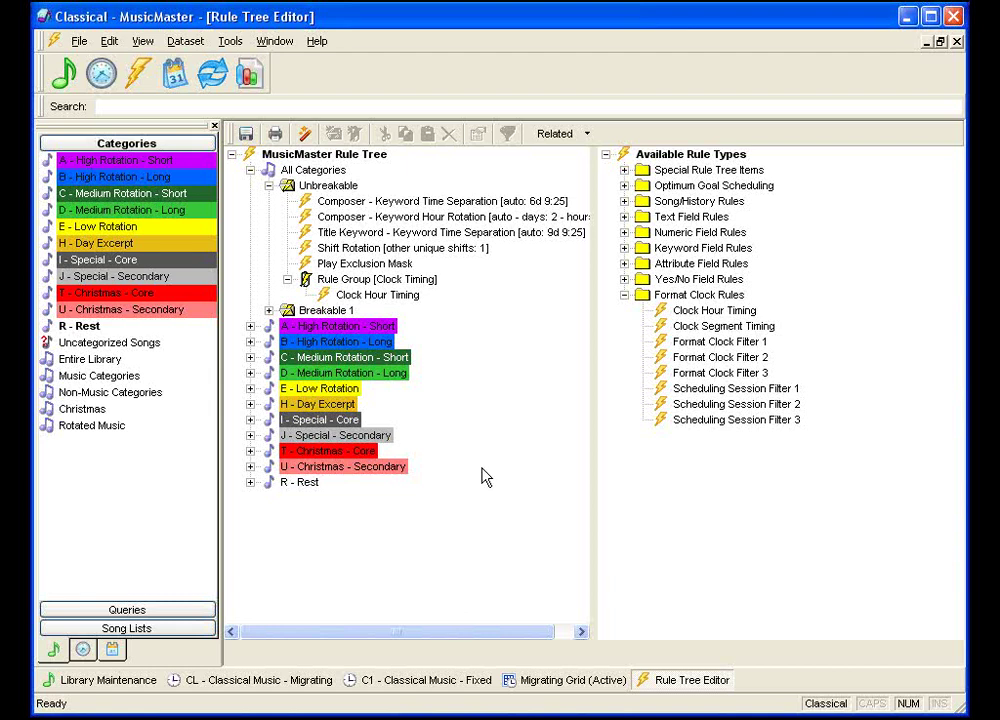
Step: Examine the TimingTolerance setting in the dataset's additional properties
click(231, 42)
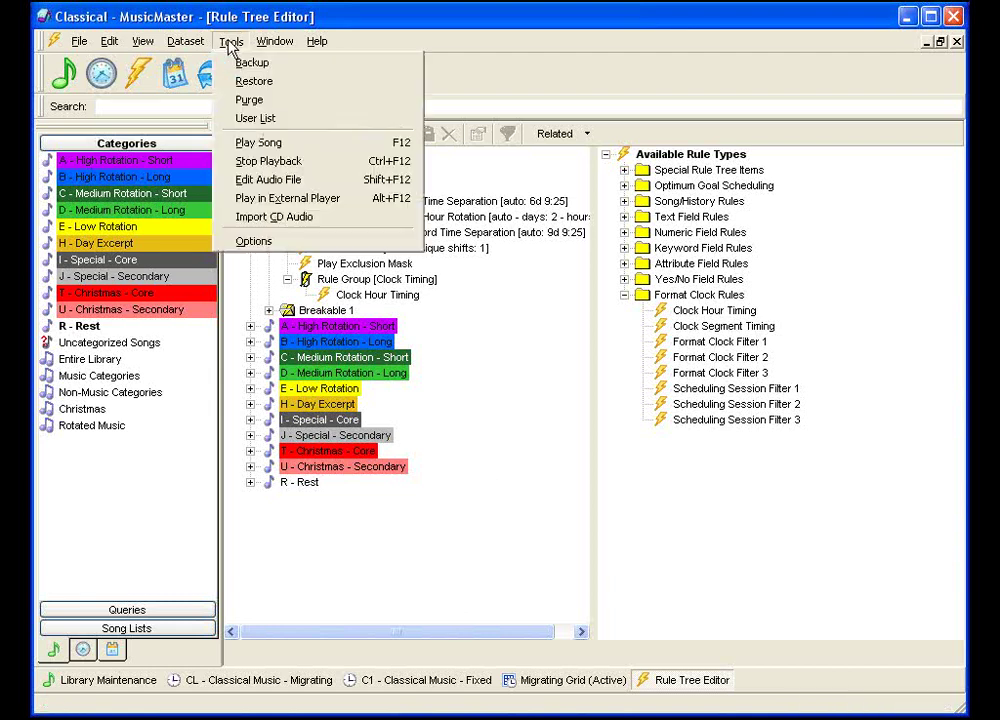
click(349, 251)
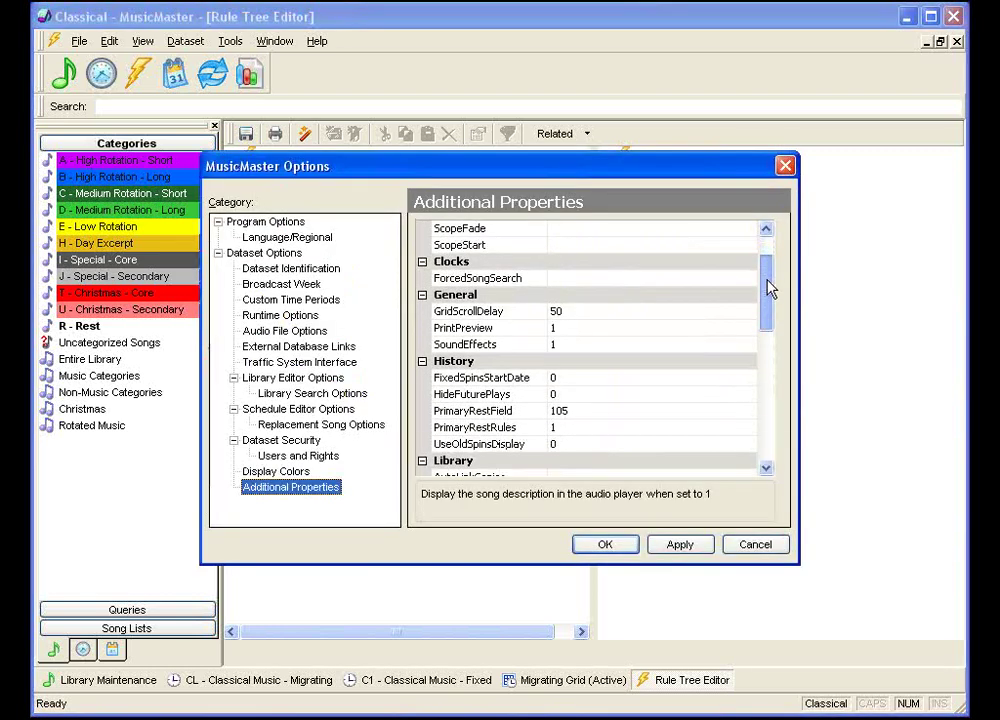
drag(766, 286, 764, 418)
click(529, 463)
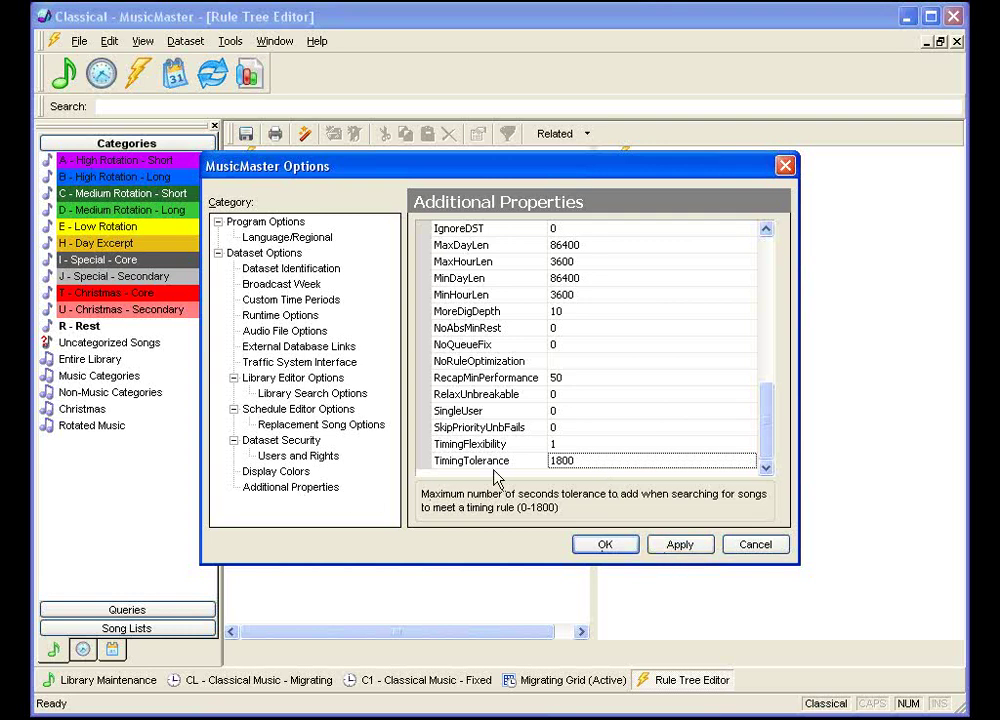
click(627, 547)
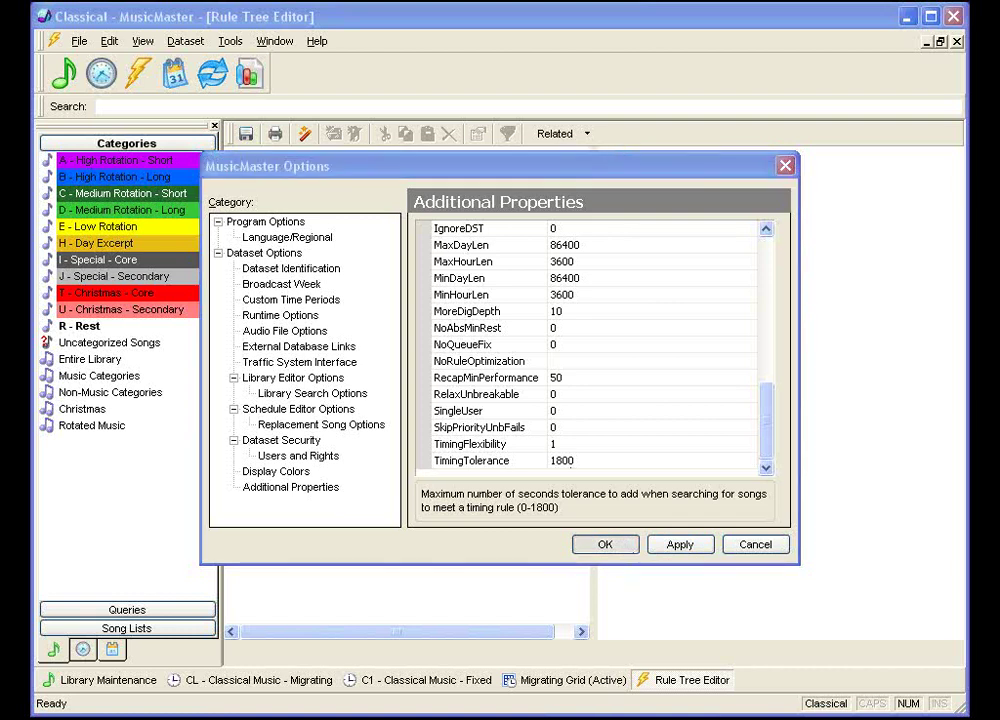
Step: Add the filter FundDrive Is True to the migrating element at position 3 of the CL - Classical Music - Migrating clock
click(318, 690)
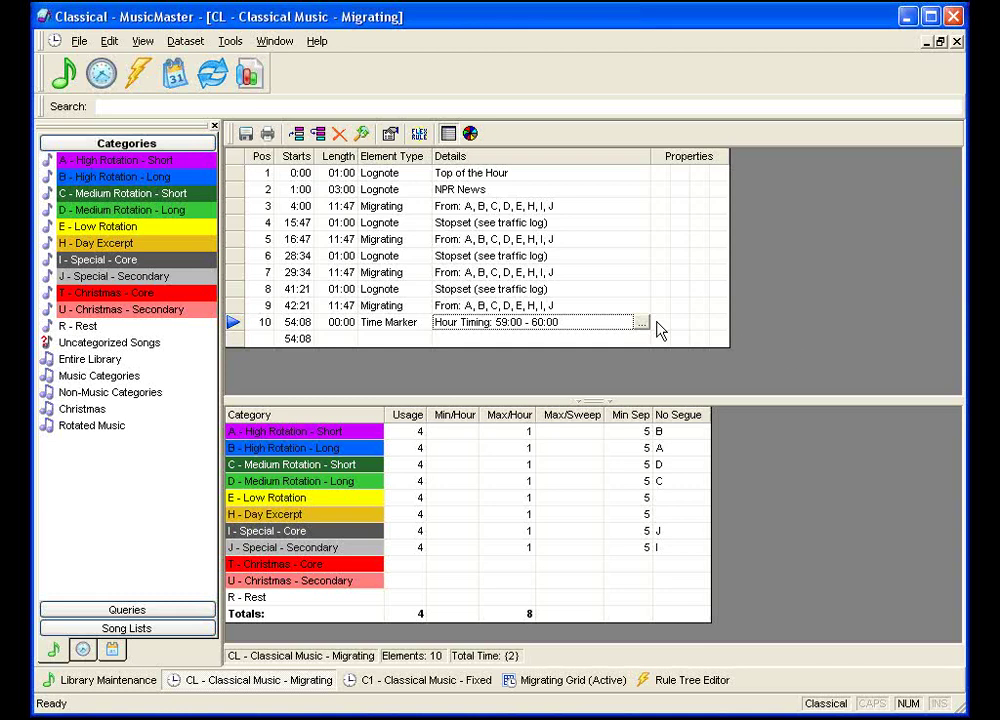
click(641, 205)
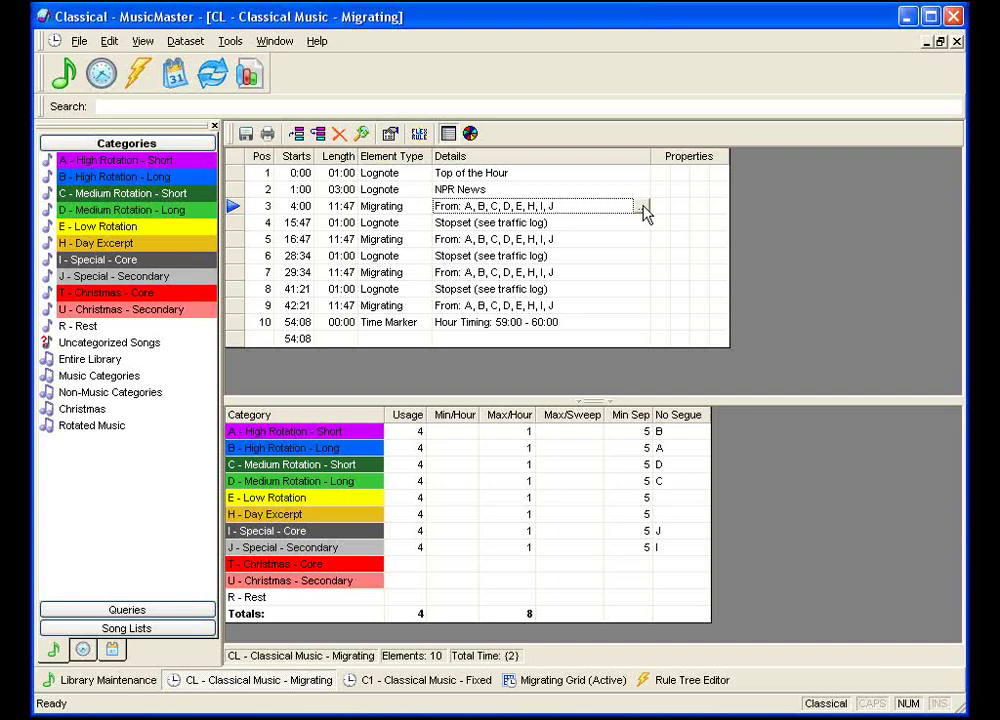
click(641, 206)
click(482, 268)
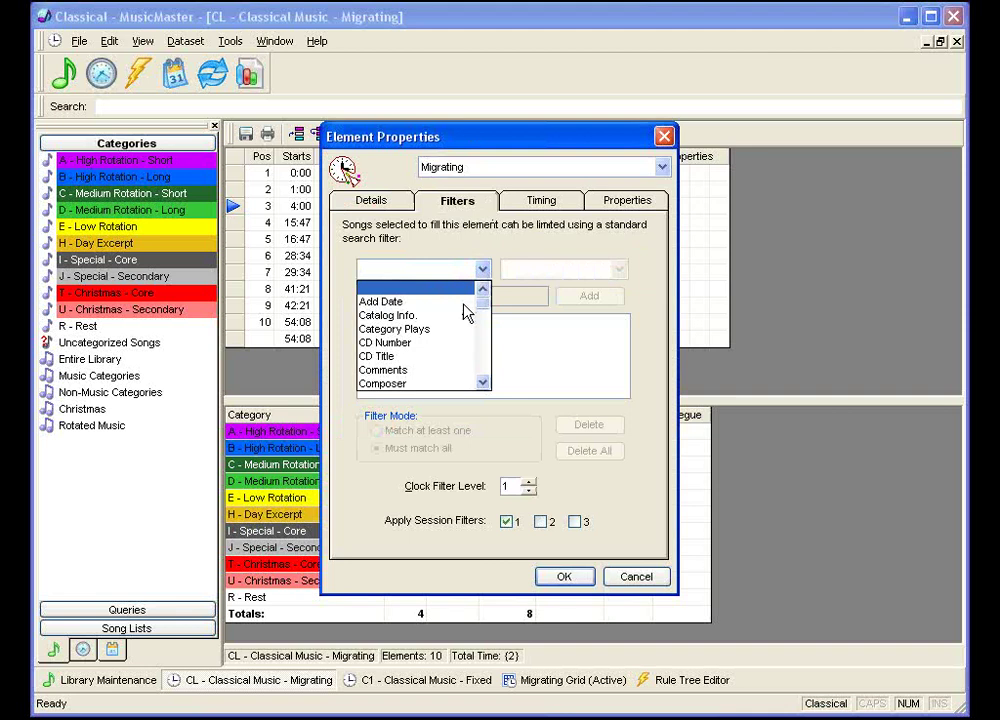
scroll(433, 368, down, 3)
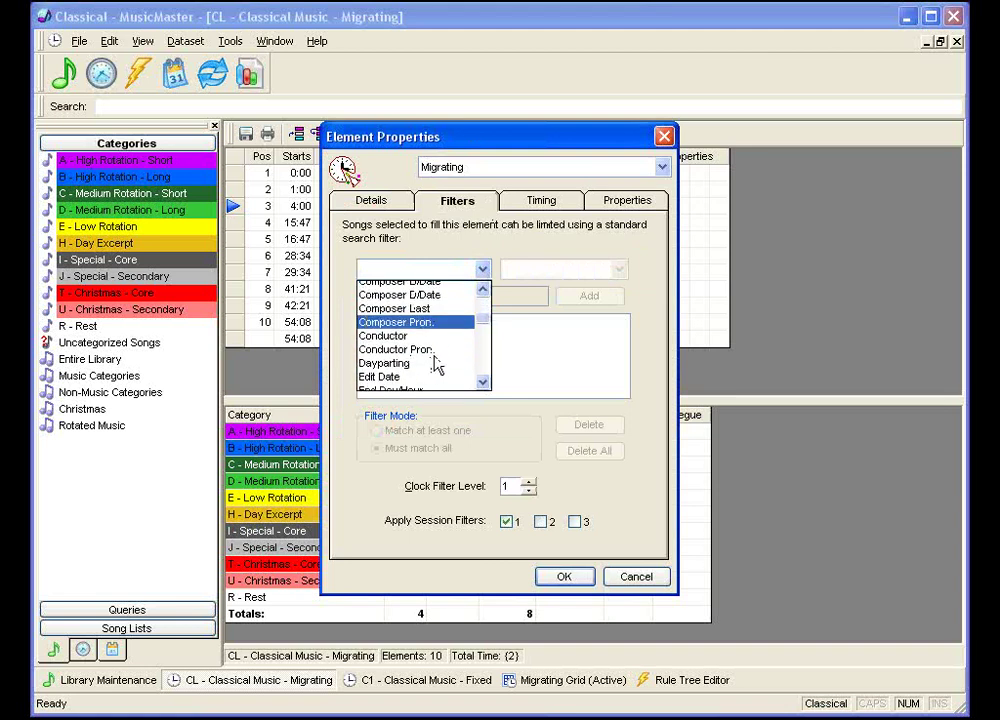
click(420, 384)
scroll(420, 380, down, 1)
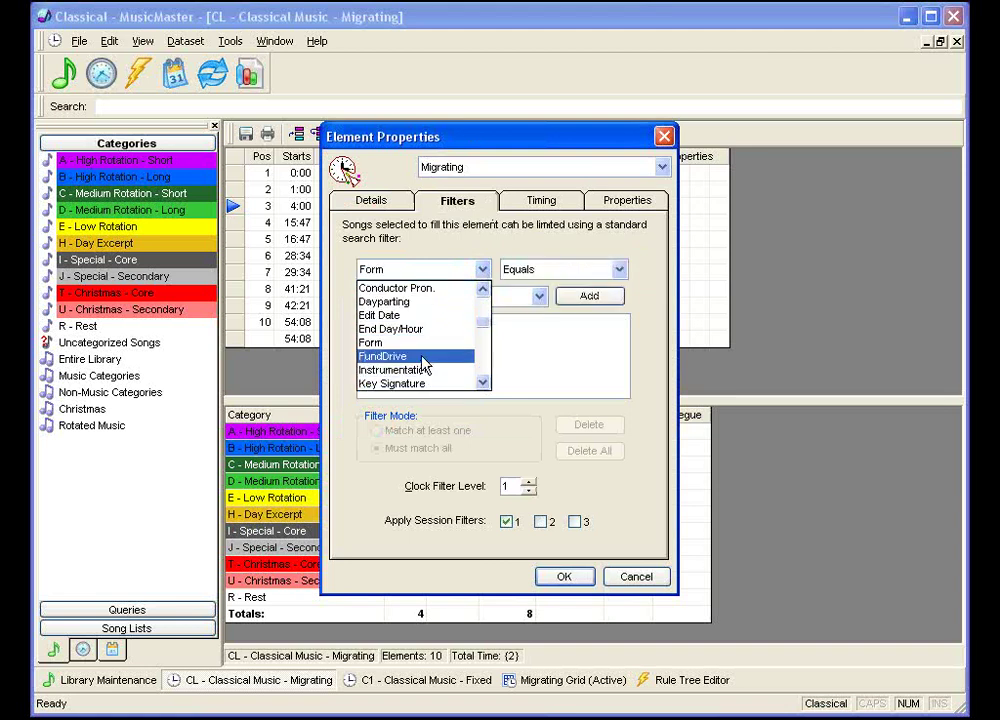
click(420, 356)
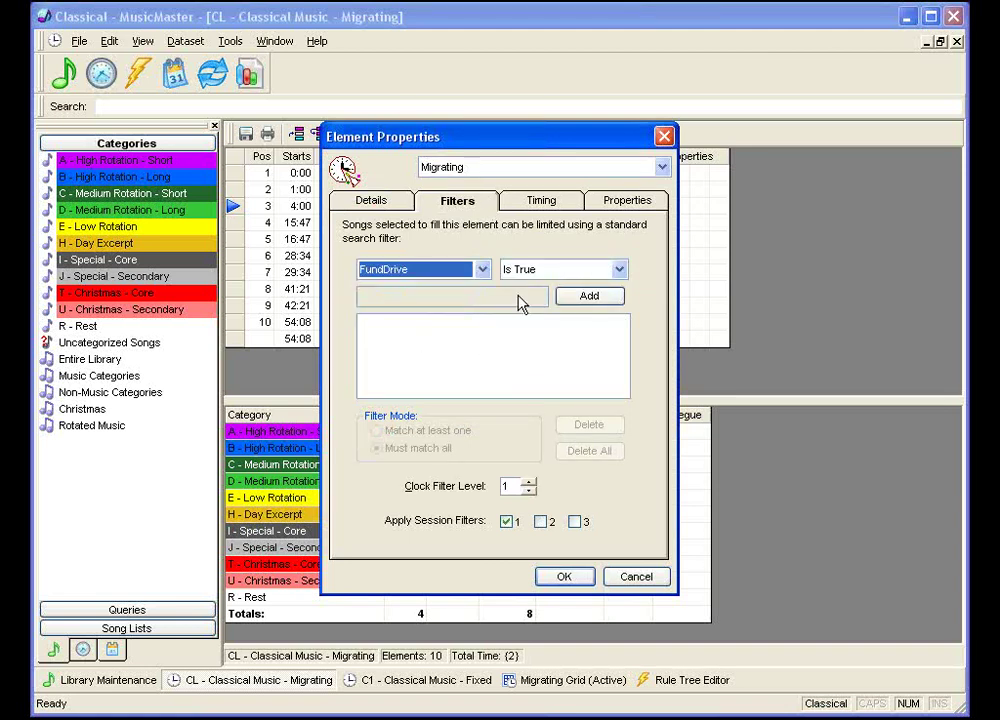
click(618, 269)
click(618, 269)
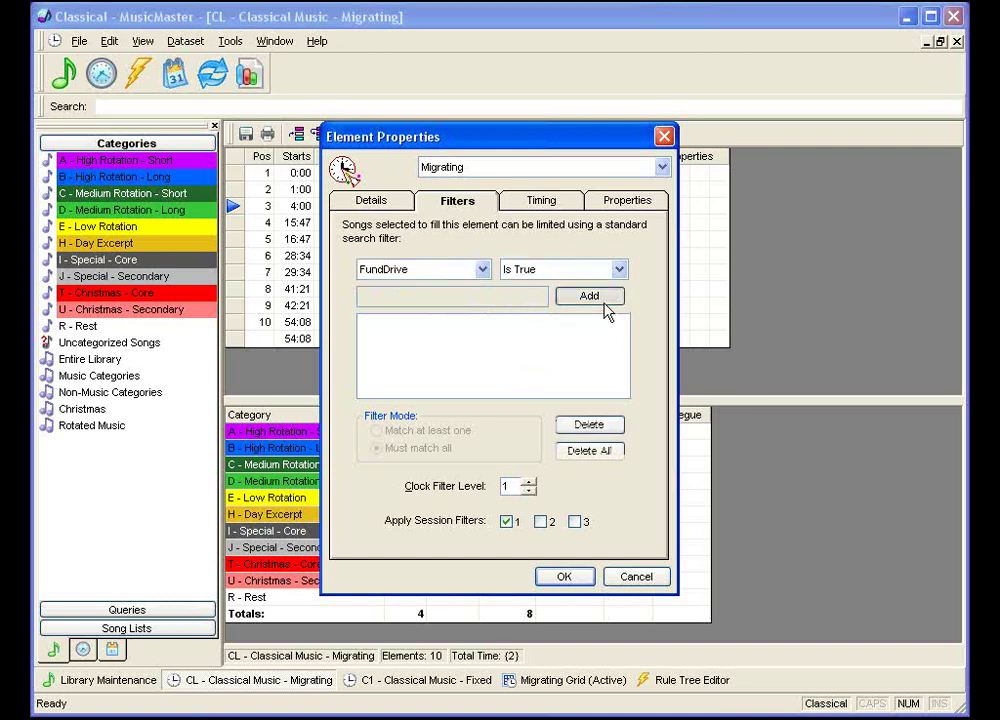
click(598, 298)
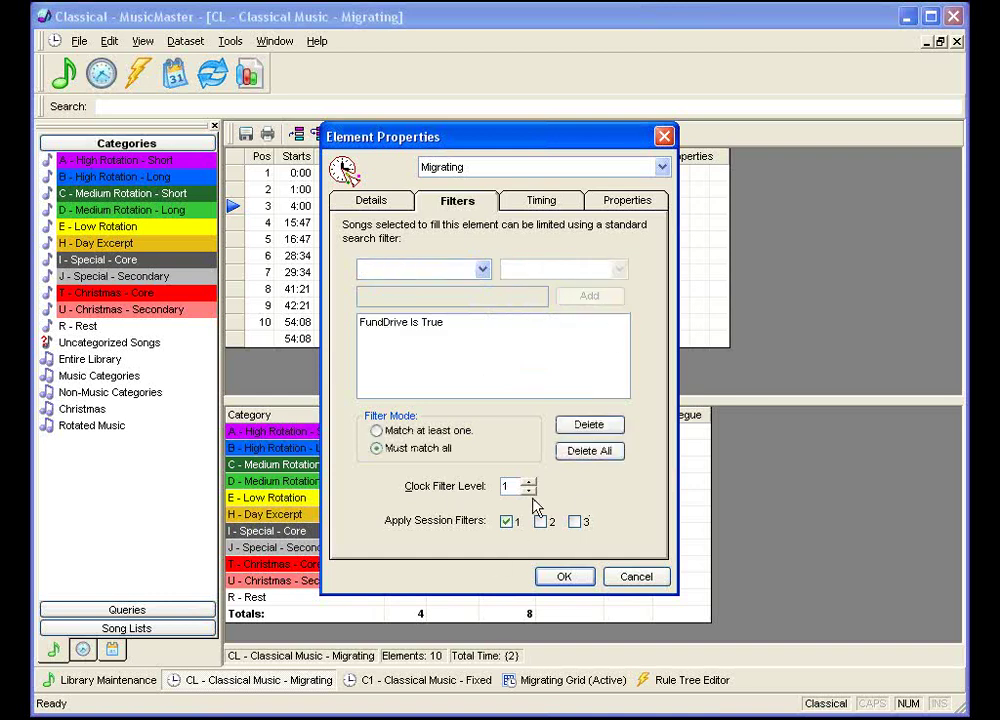
click(568, 580)
Step: Check the Format Clock Filter rule types in the Rule Tree Editor and return to the CL clock
click(686, 686)
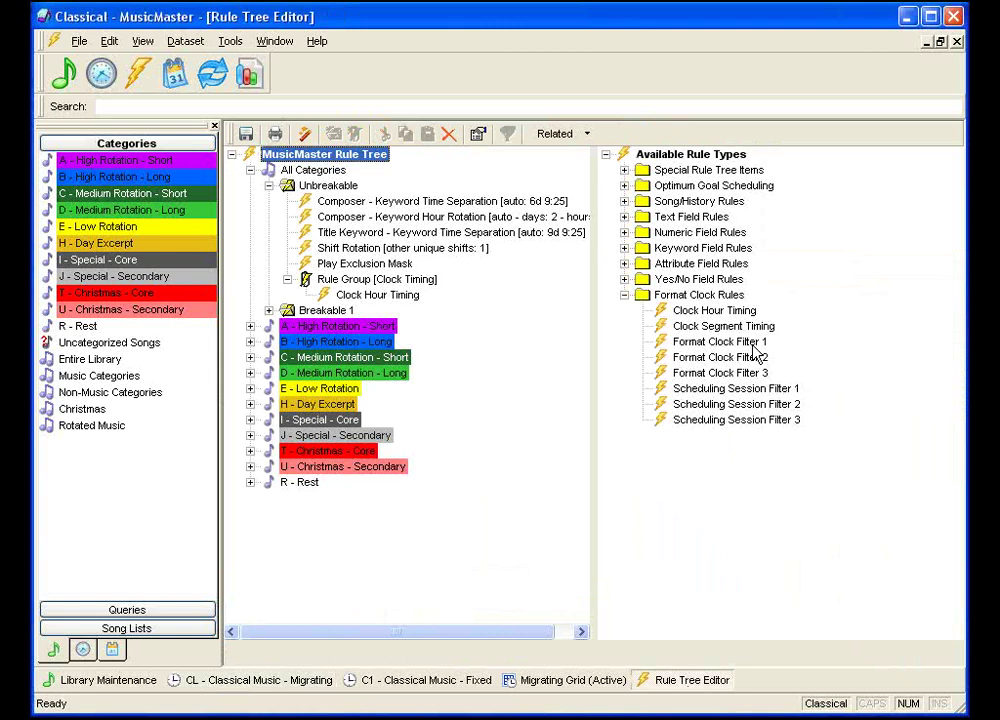
click(279, 684)
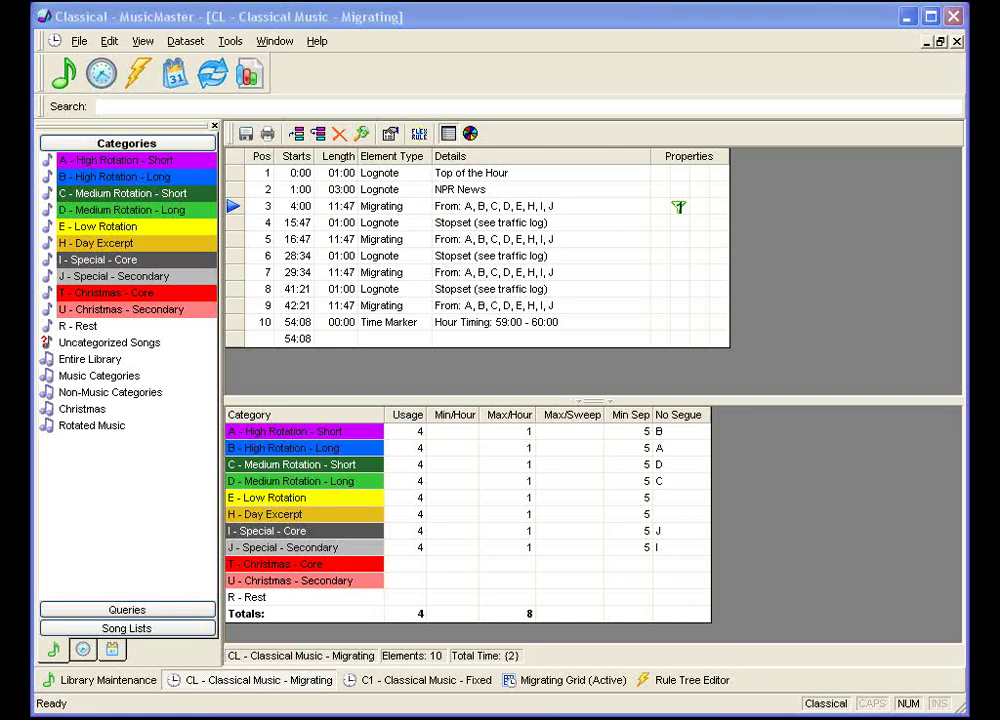
Step: Open the Fund Drive assignment grid and view its hourly clock layout
click(530, 206)
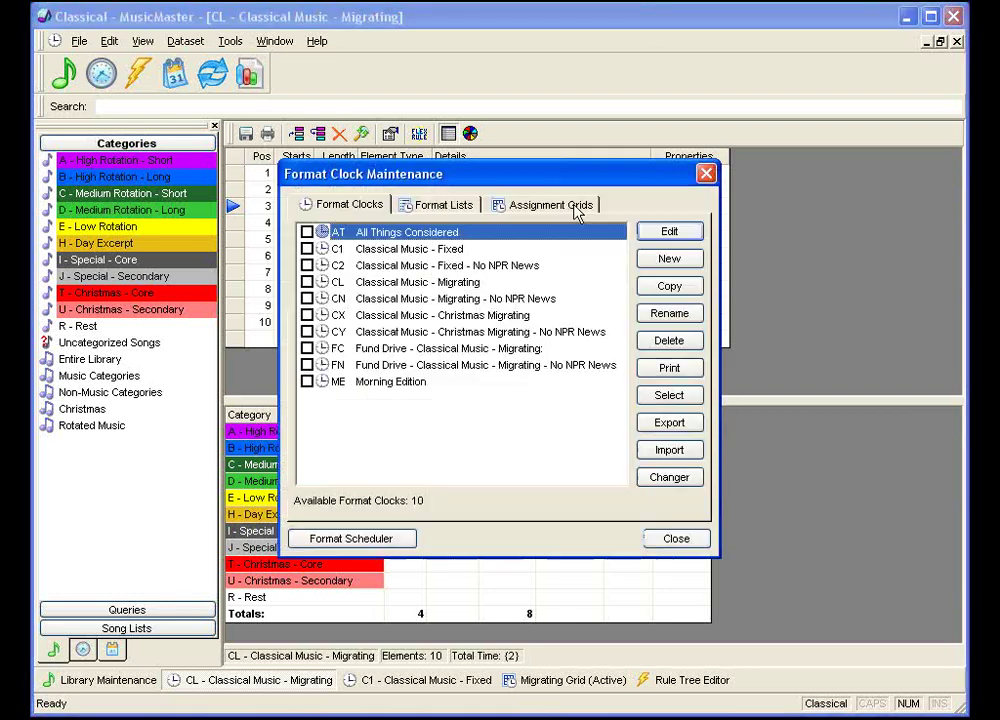
click(574, 208)
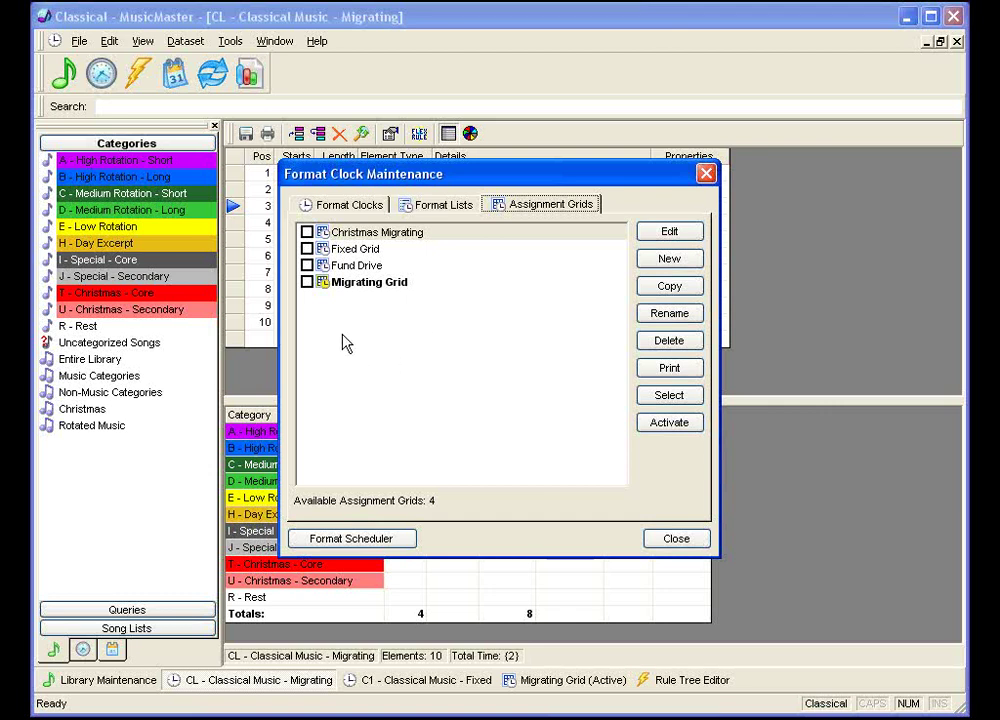
click(362, 267)
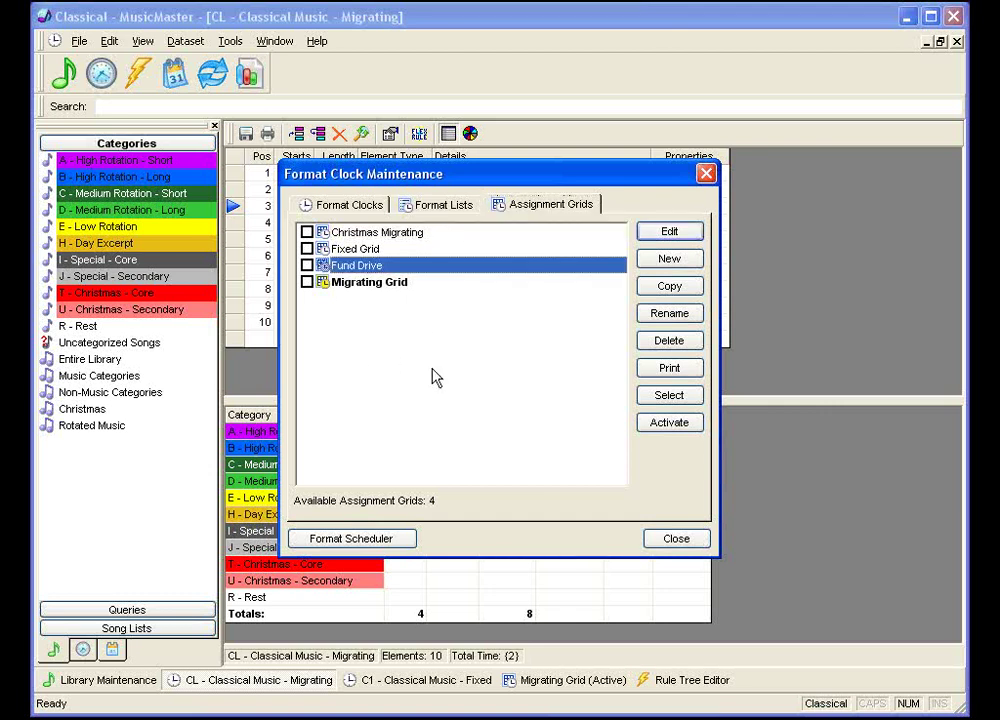
click(651, 234)
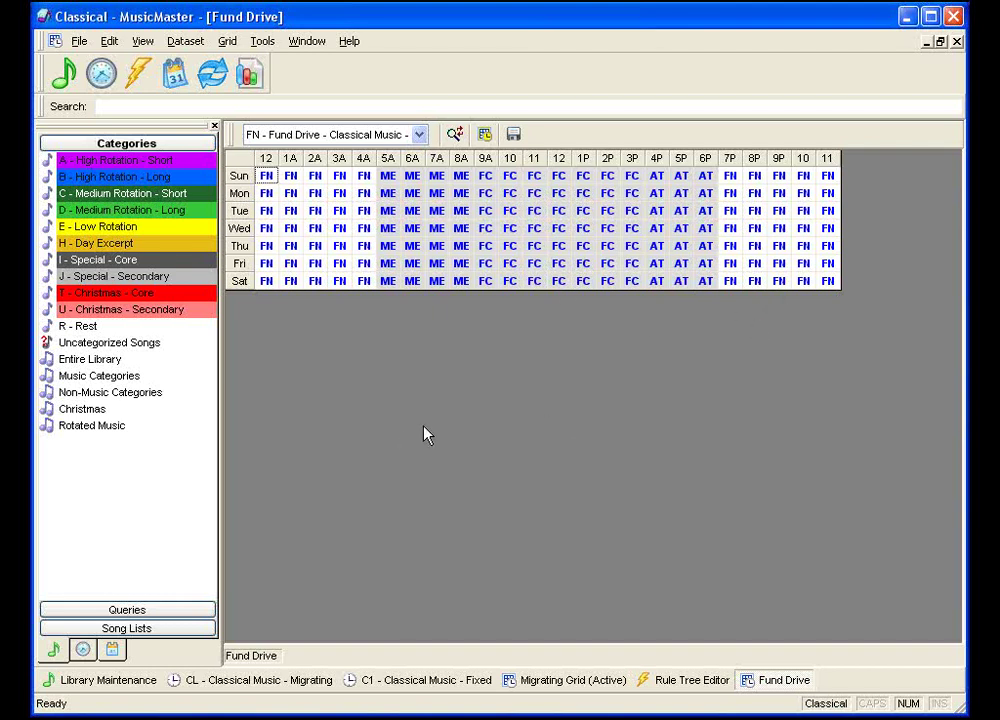
Step: In the Format Scheduler, assign the FC - Fund Drive - Classical Music - Migrating clock to 3PM on Thursday, May 7, 2009
click(105, 78)
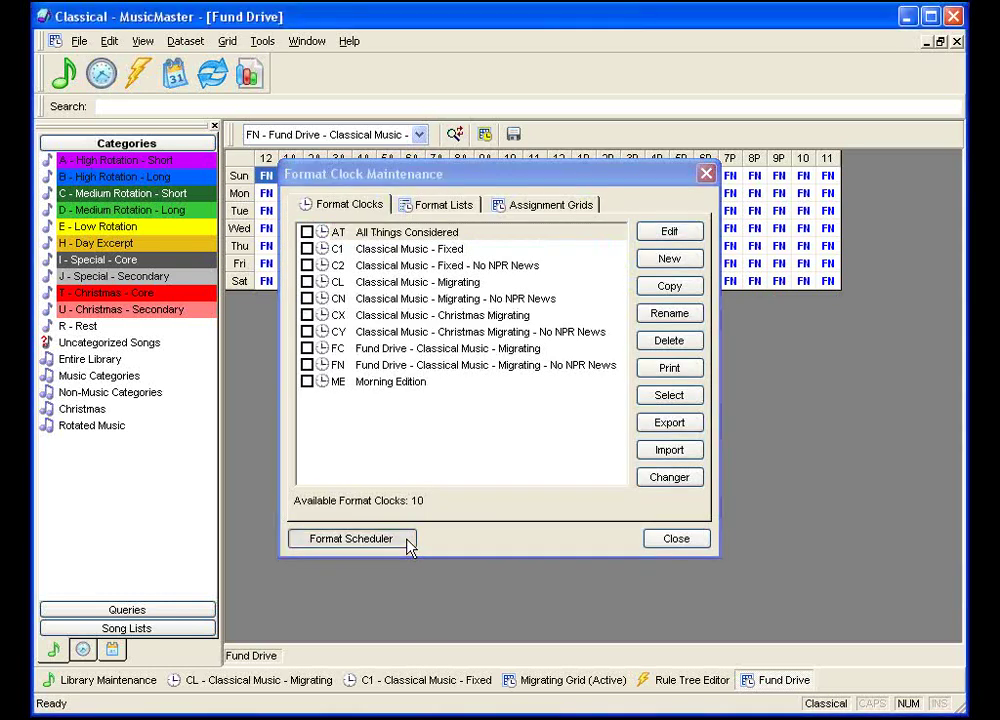
click(407, 540)
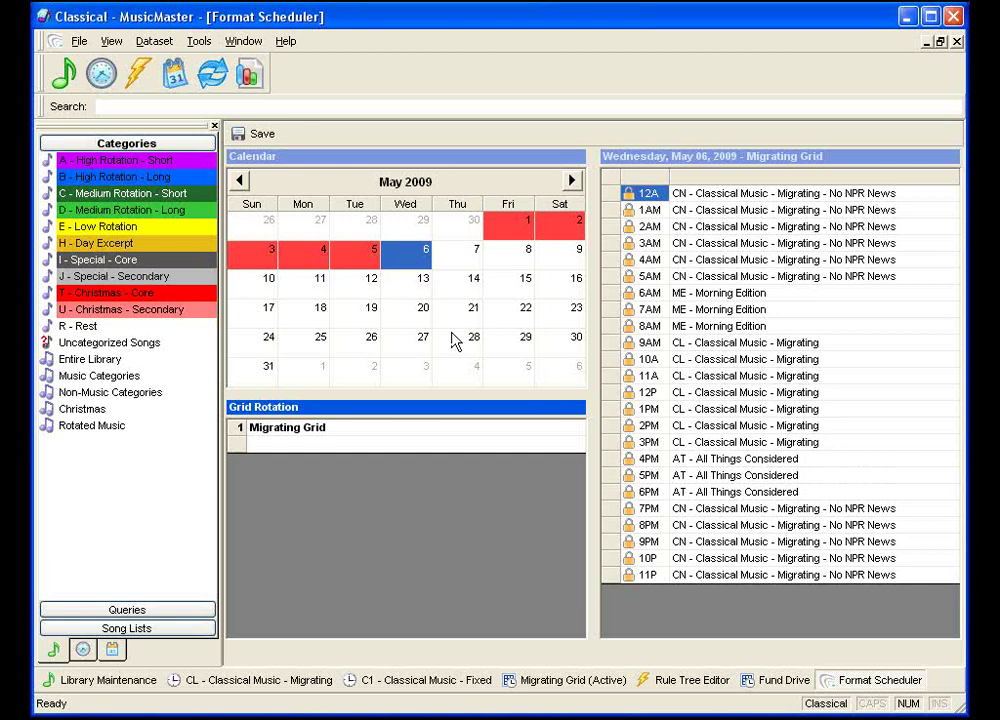
click(454, 265)
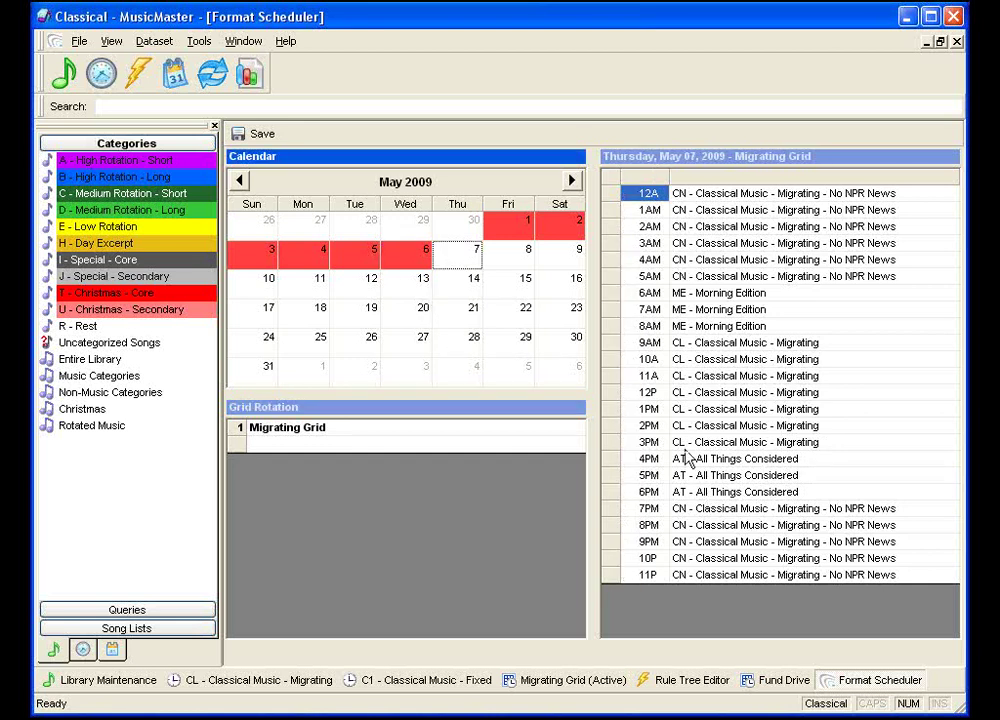
click(720, 443)
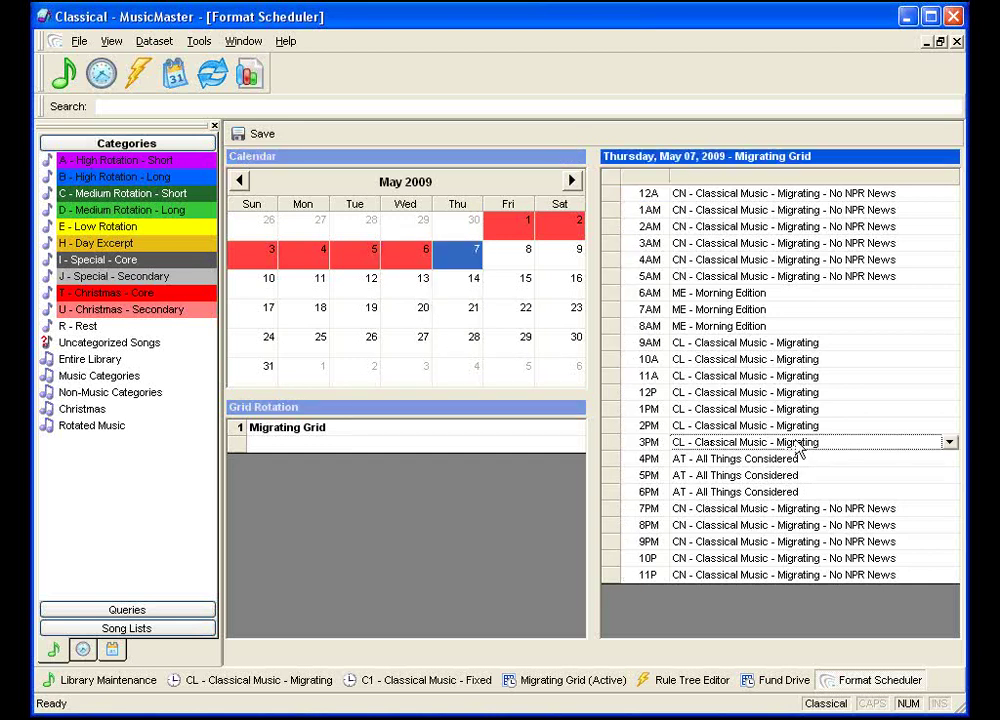
click(951, 443)
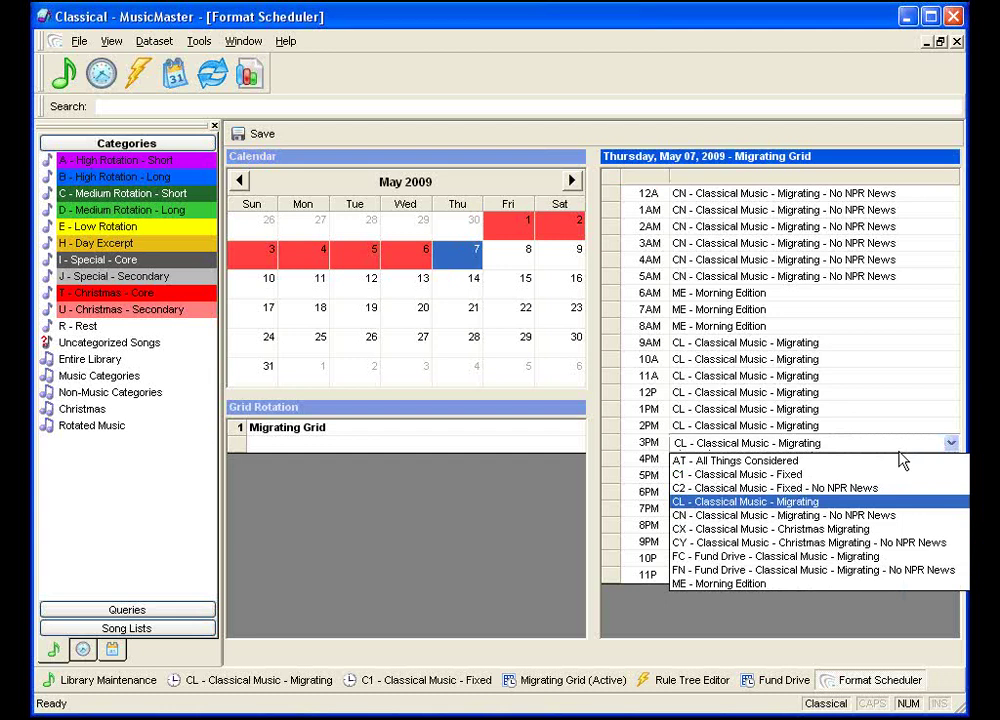
click(908, 556)
click(640, 458)
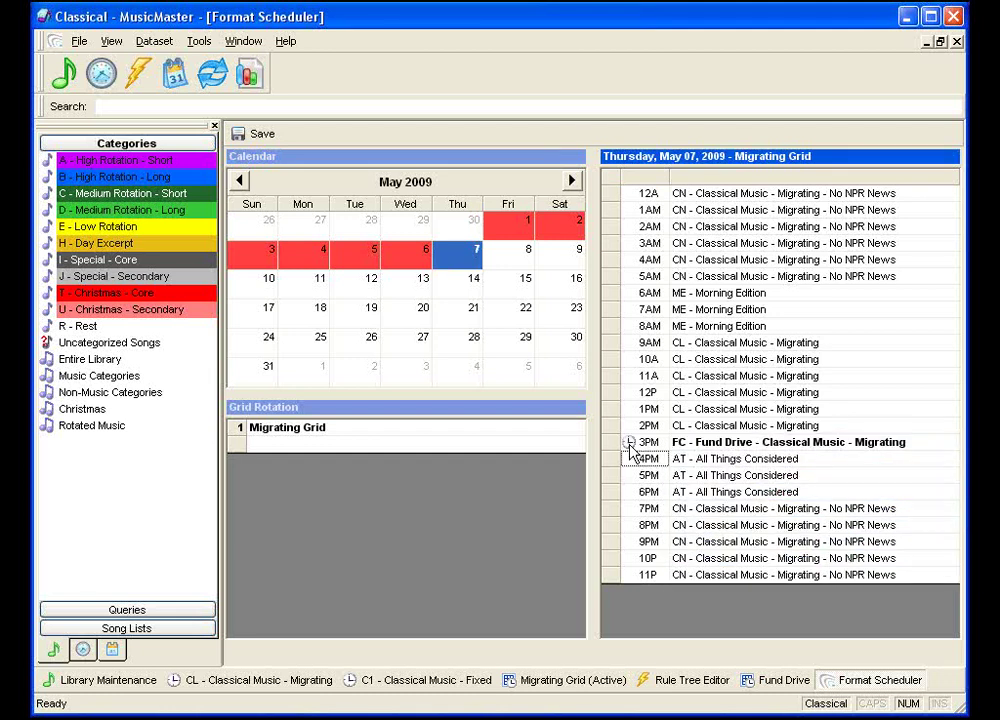
click(457, 290)
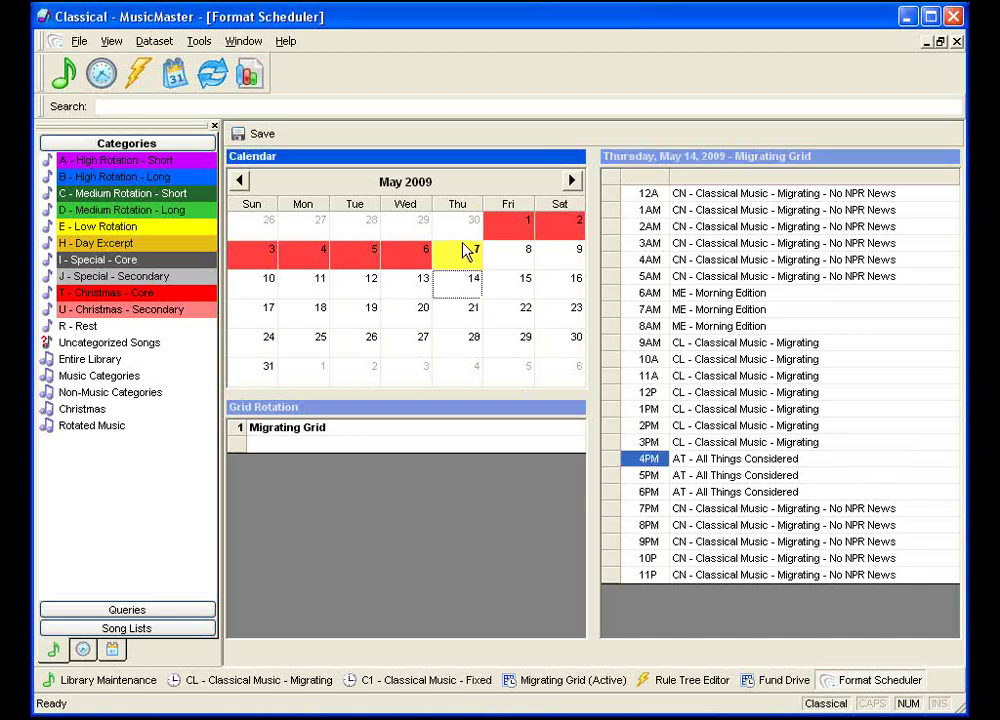
click(460, 268)
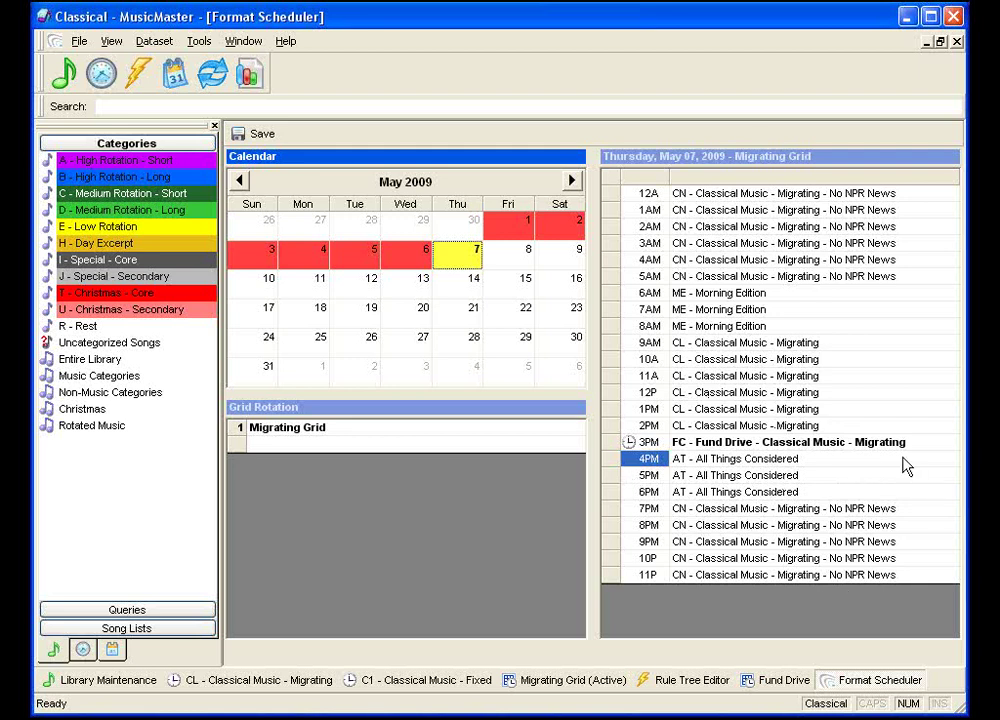
Step: Assign the Fund Drive grid to the whole date of Friday, May 8, 2009
click(514, 262)
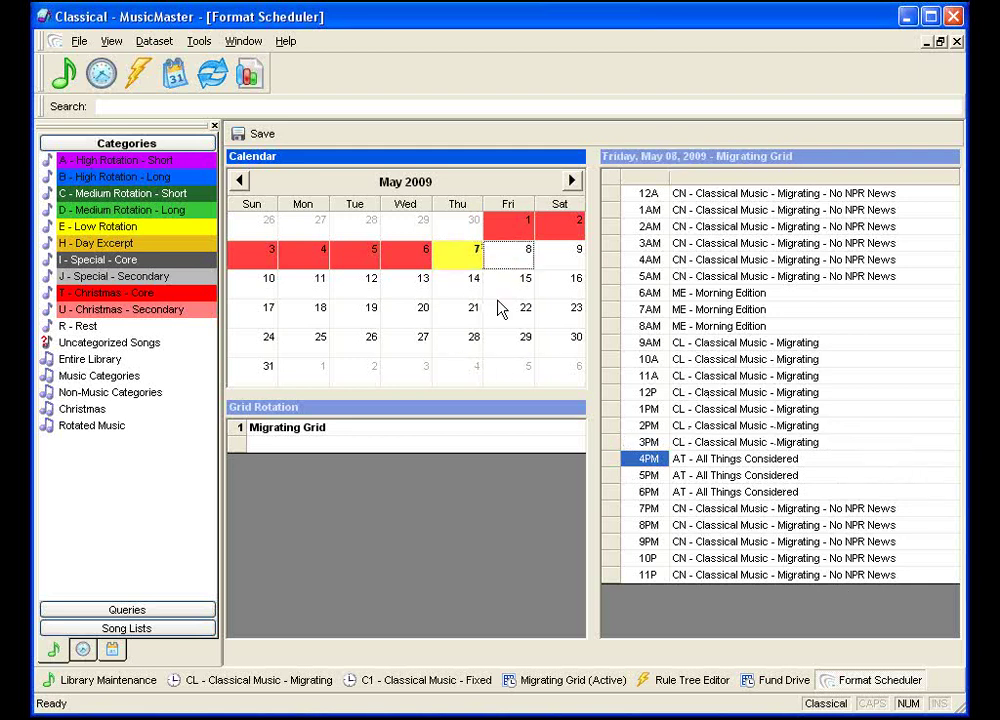
right_click(506, 253)
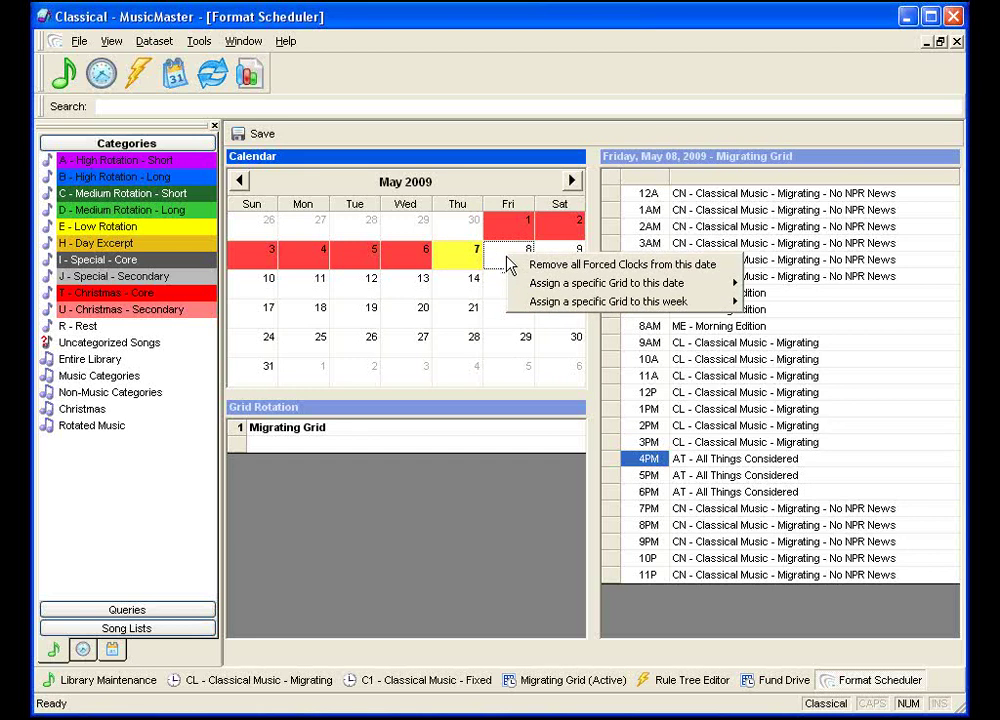
mouse_move(547, 283)
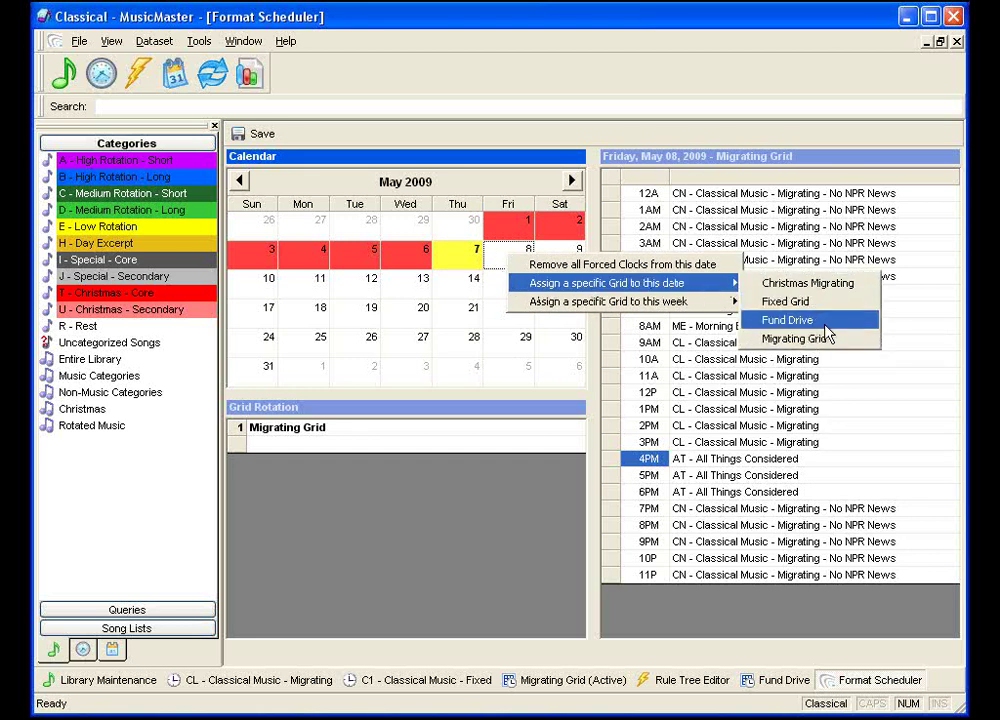
click(790, 320)
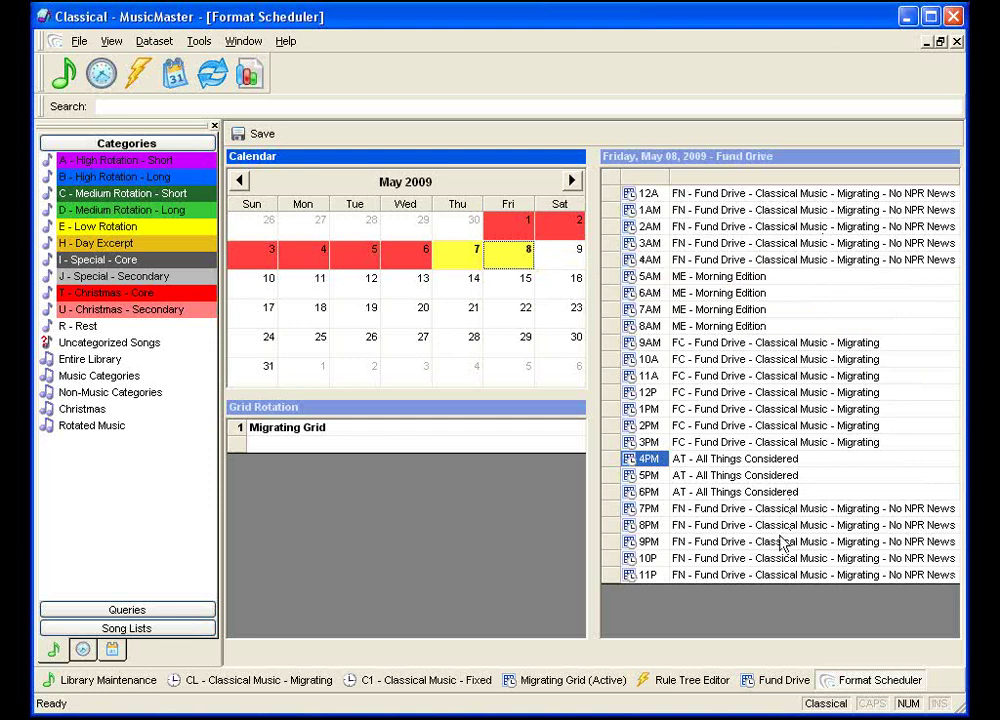
Step: Assign the Fund Drive grid to the whole week starting Sunday, May 10, 2009
click(256, 297)
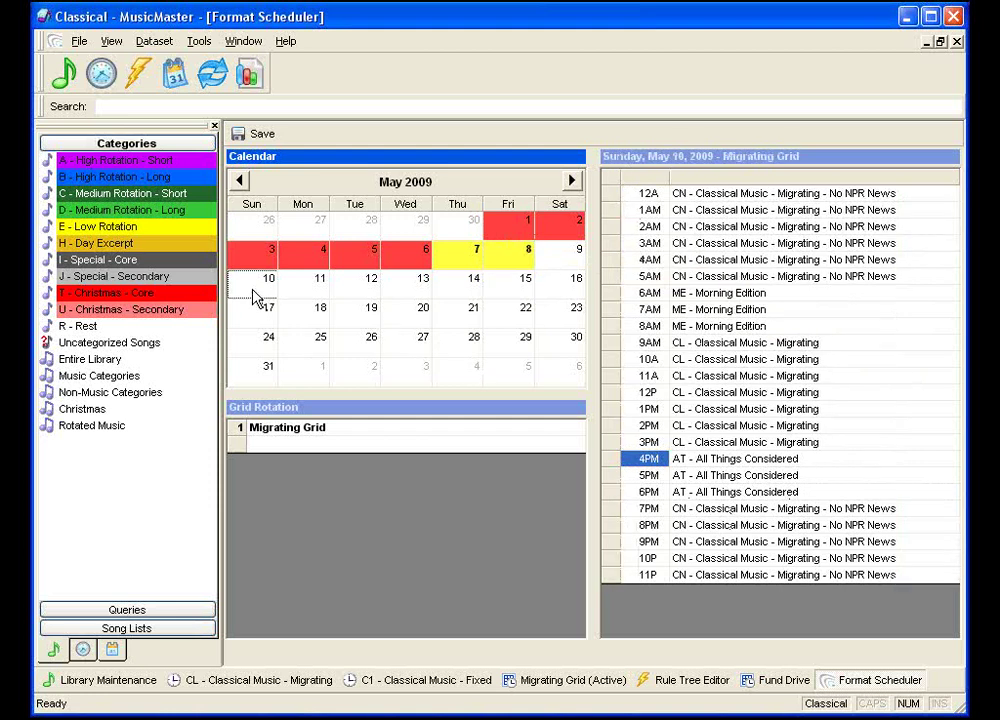
right_click(255, 296)
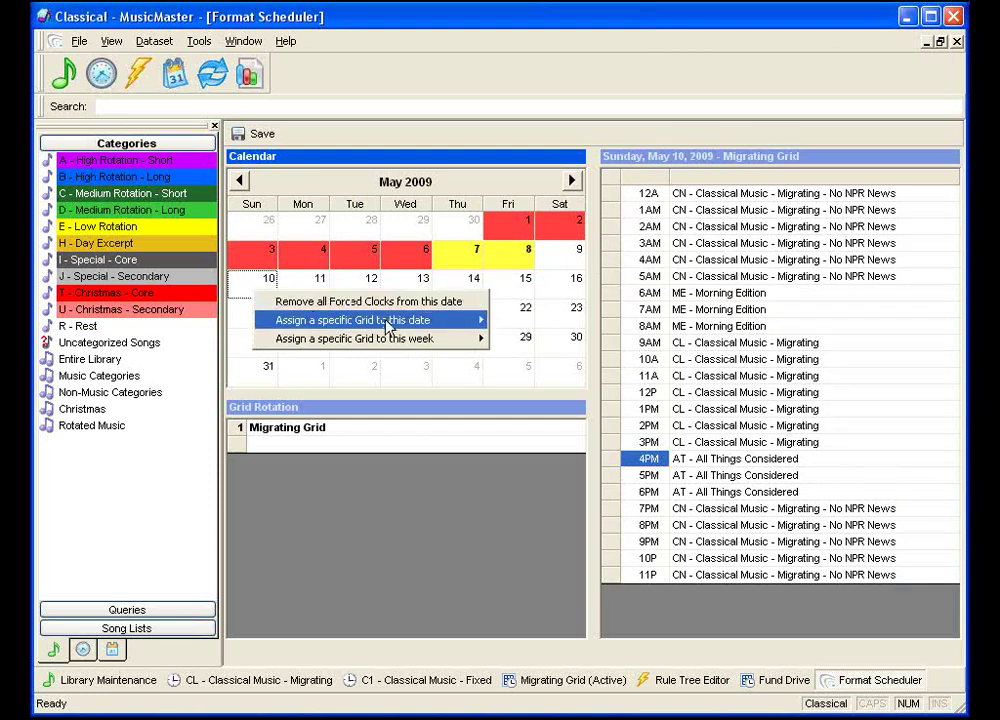
mouse_move(467, 328)
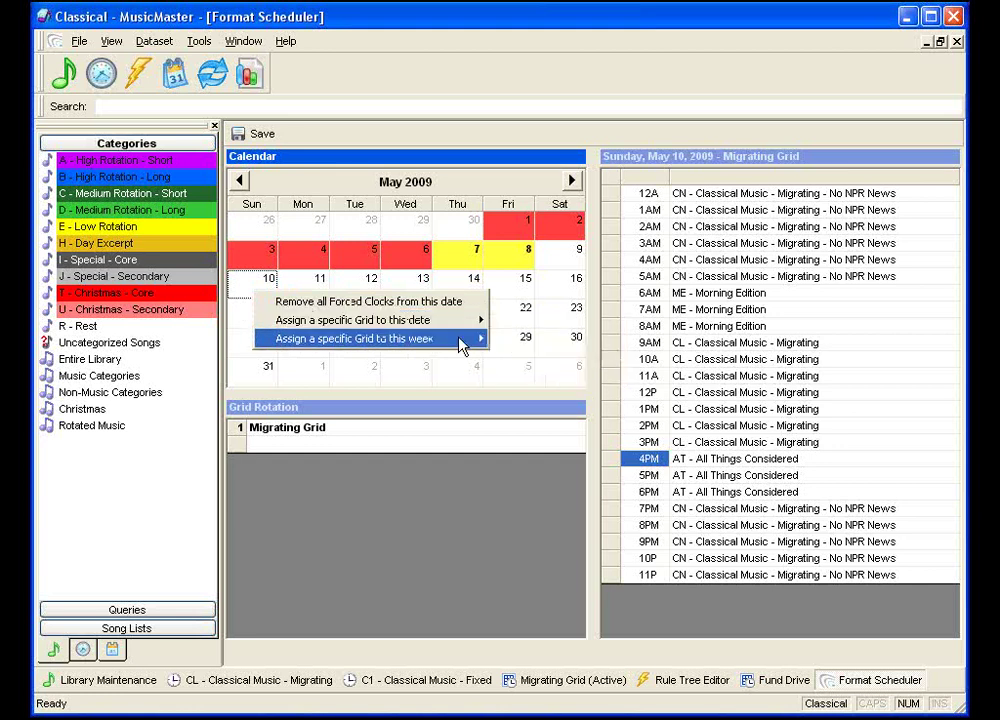
click(570, 375)
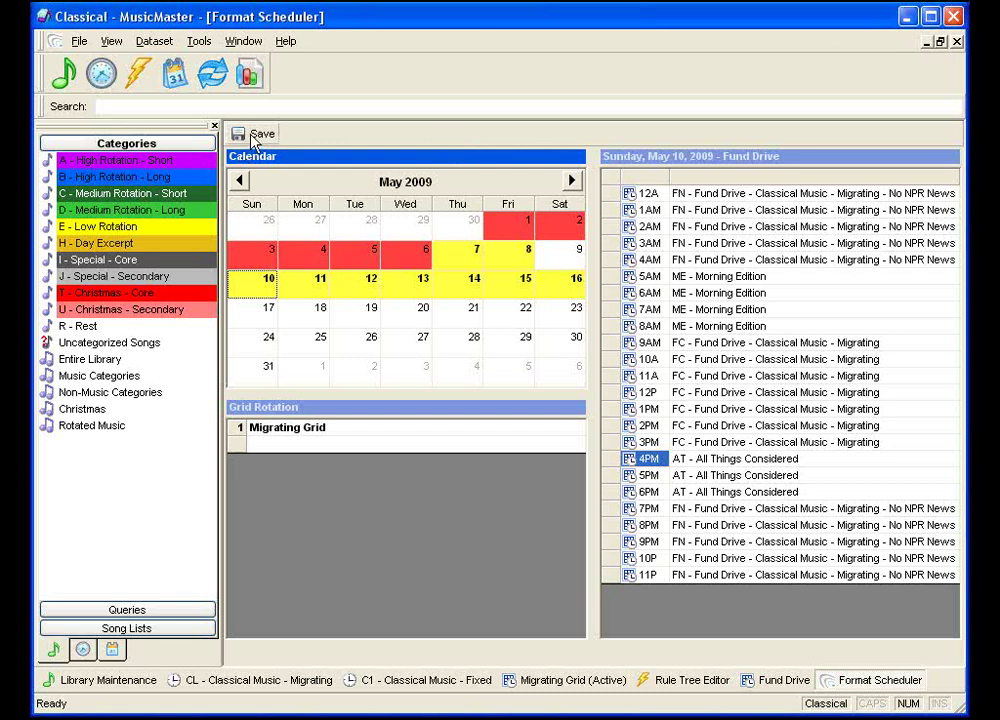
Step: Close the Format Scheduler and the Fund Drive grid, and close the CL clock with its changes saved
click(957, 43)
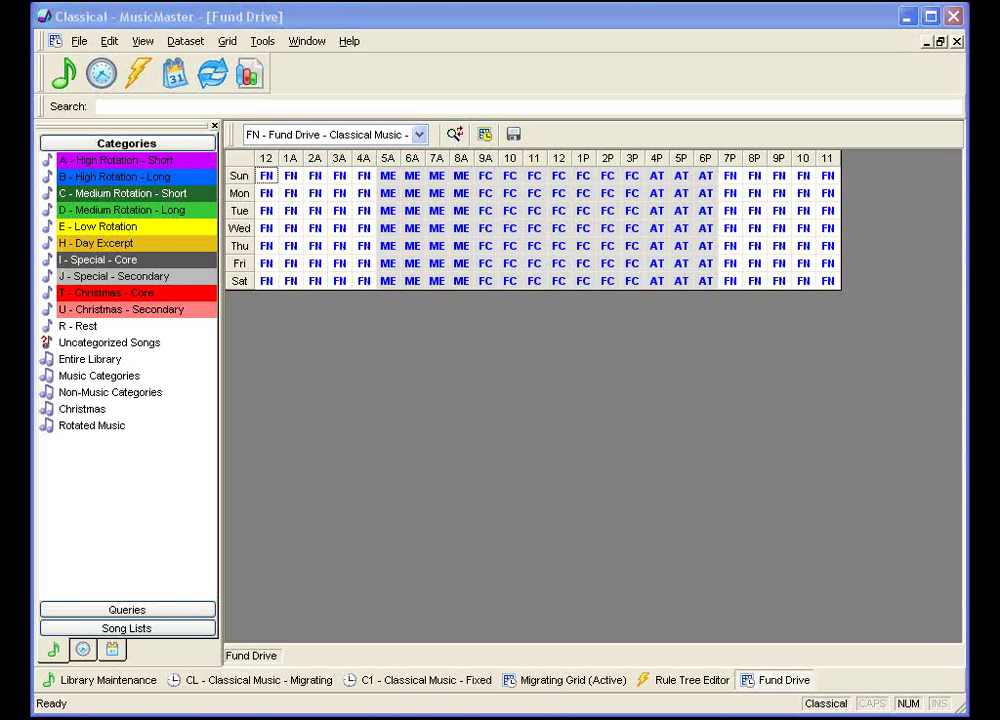
click(956, 42)
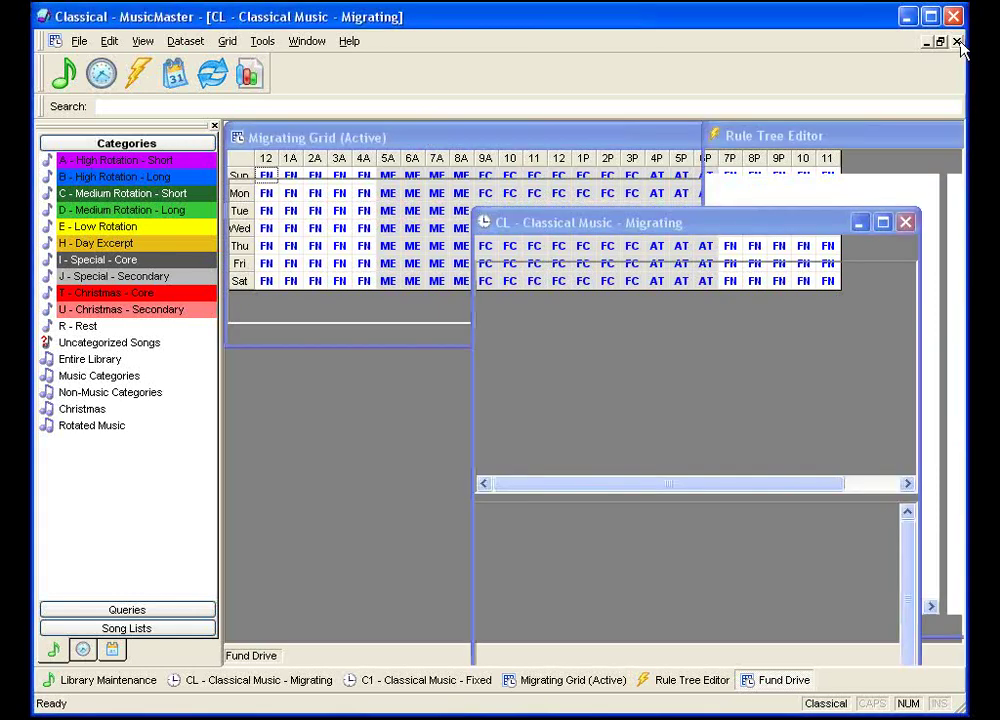
click(956, 42)
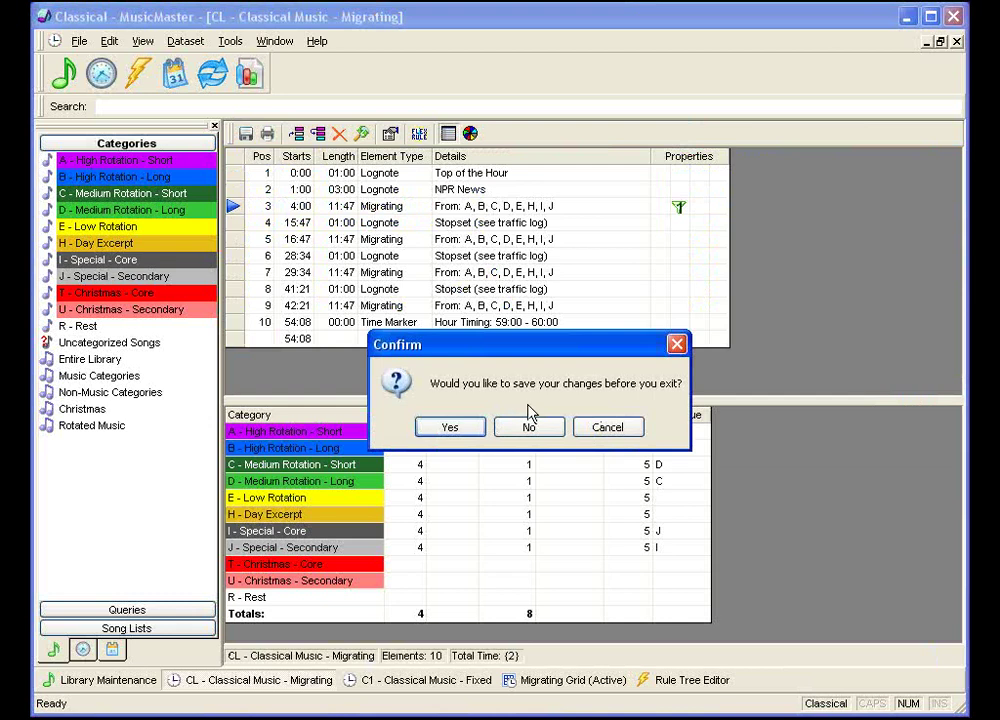
click(462, 430)
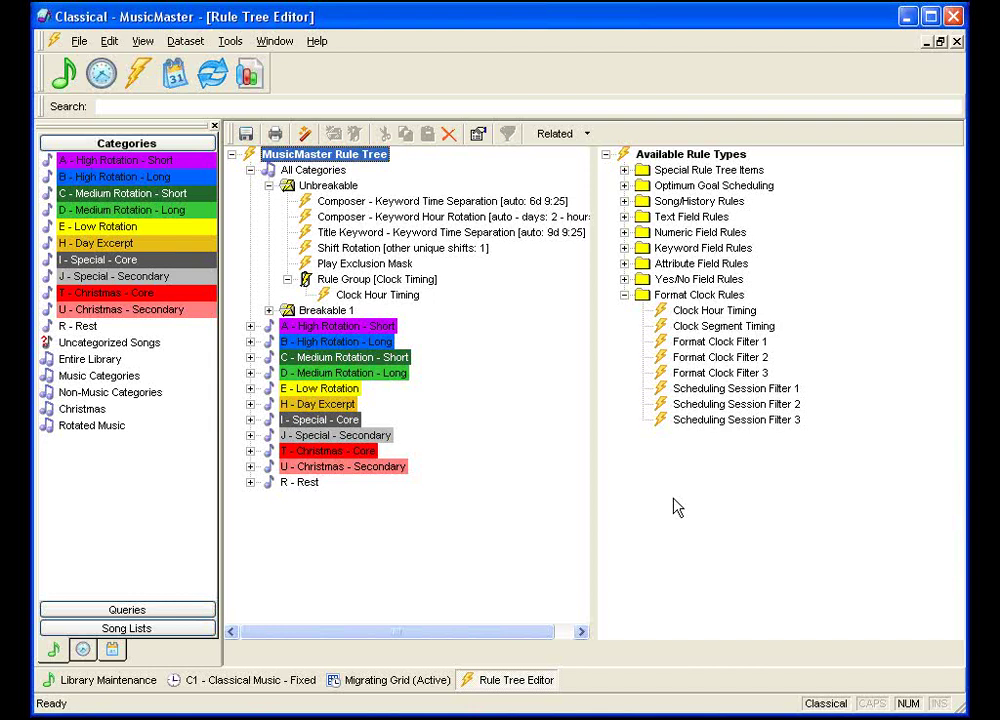
Step: Examine the Unbreakable and Breakable 1 rules for All Categories and category A, comparing the Composer separation and Shift Rotation rules
drag(594, 397, 648, 387)
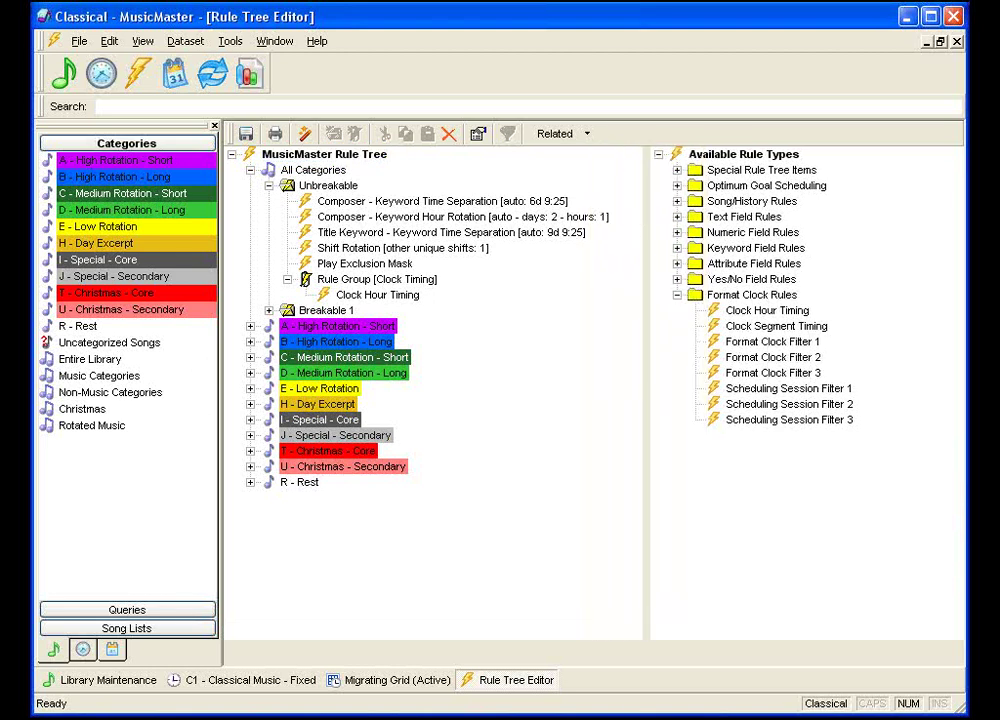
click(267, 311)
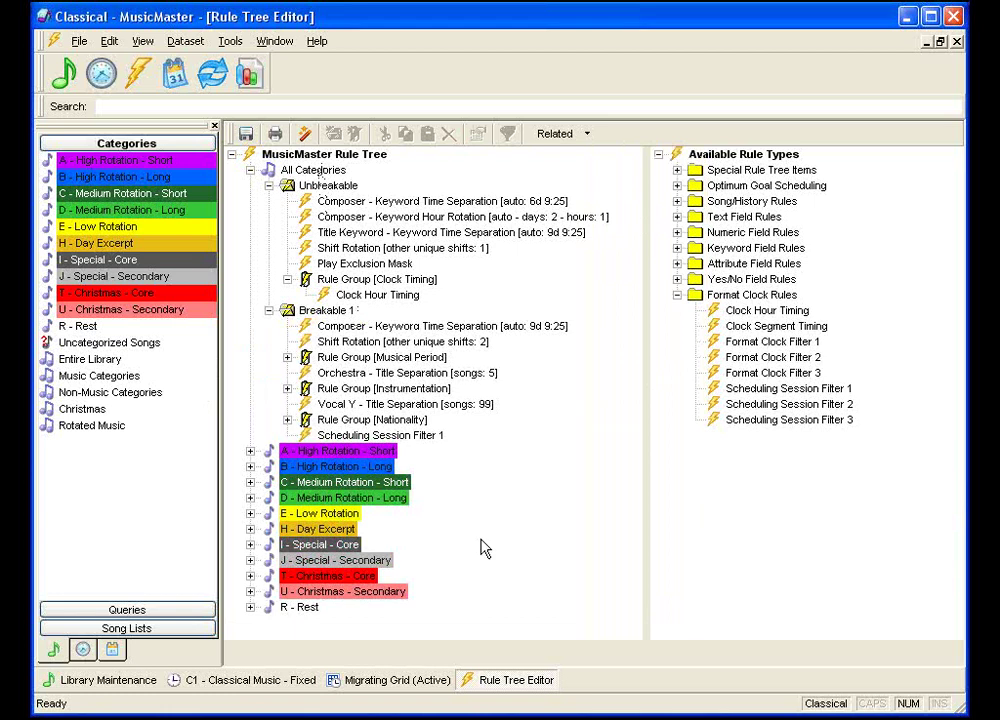
click(250, 451)
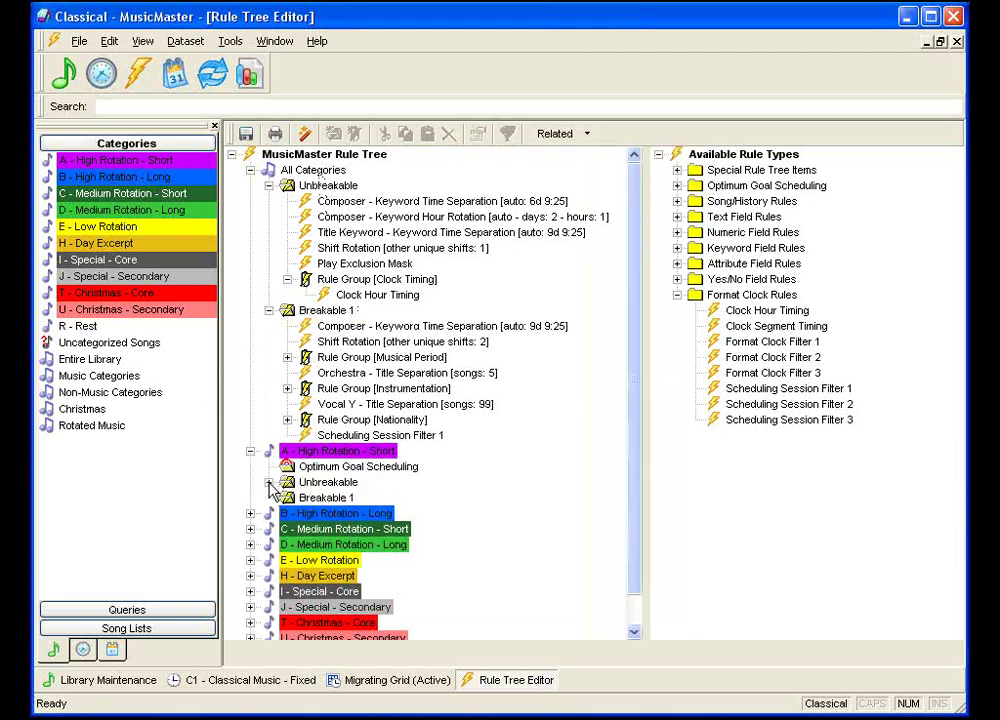
click(268, 482)
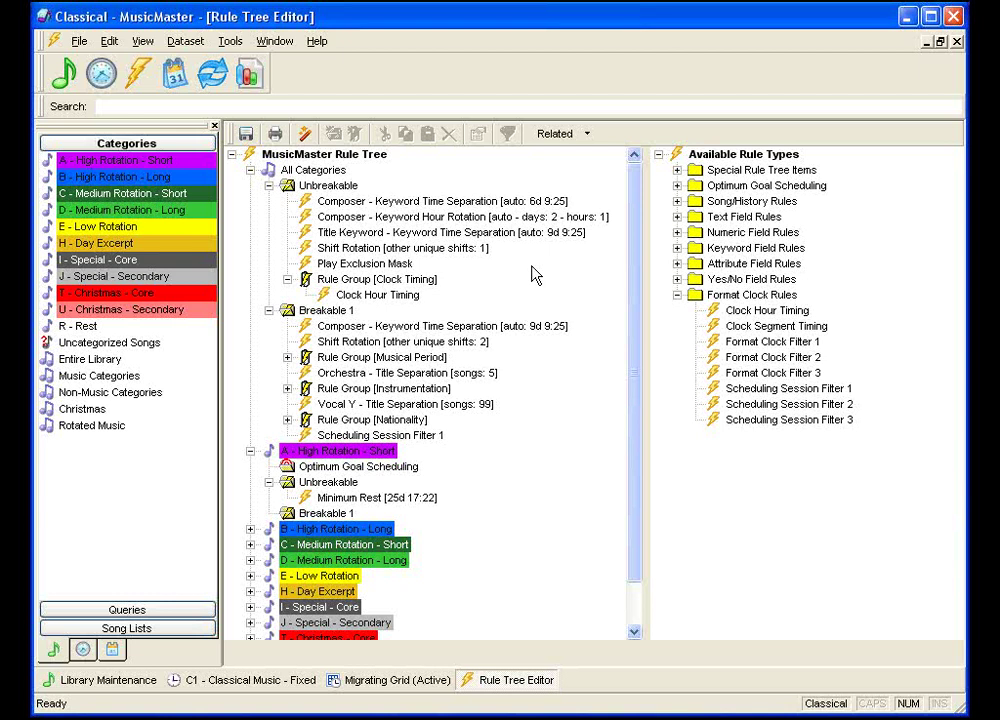
click(514, 203)
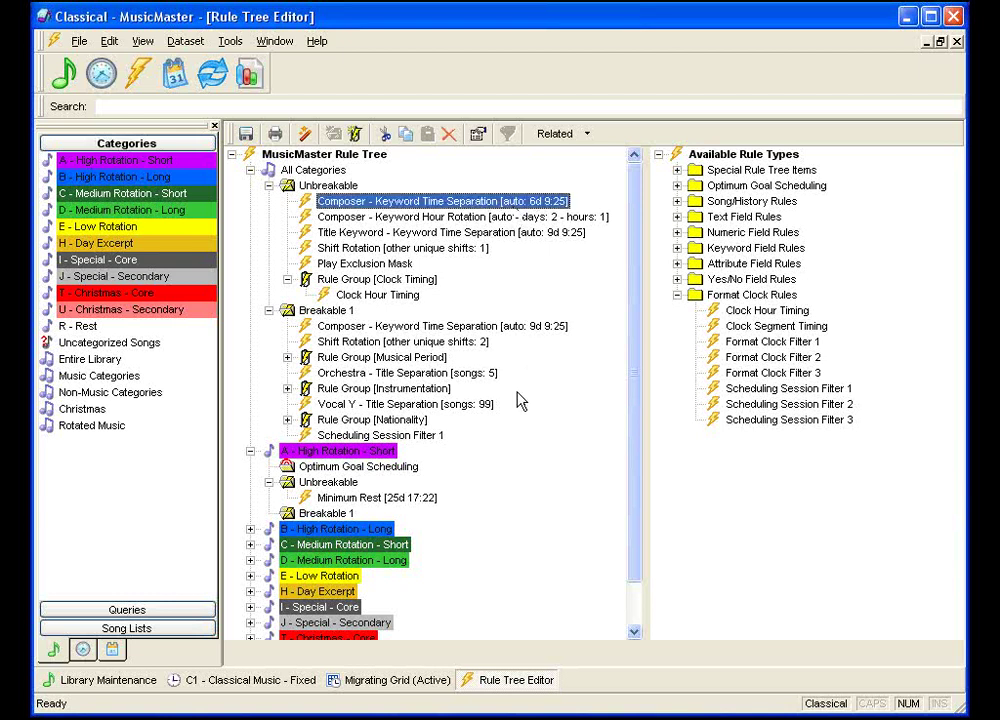
click(489, 328)
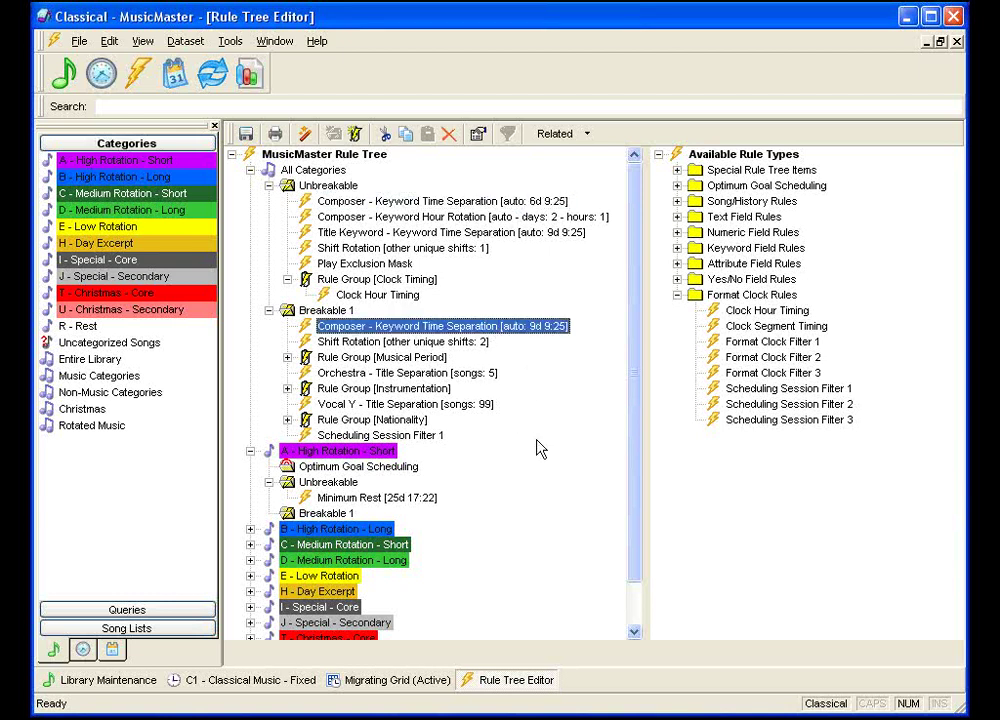
click(410, 249)
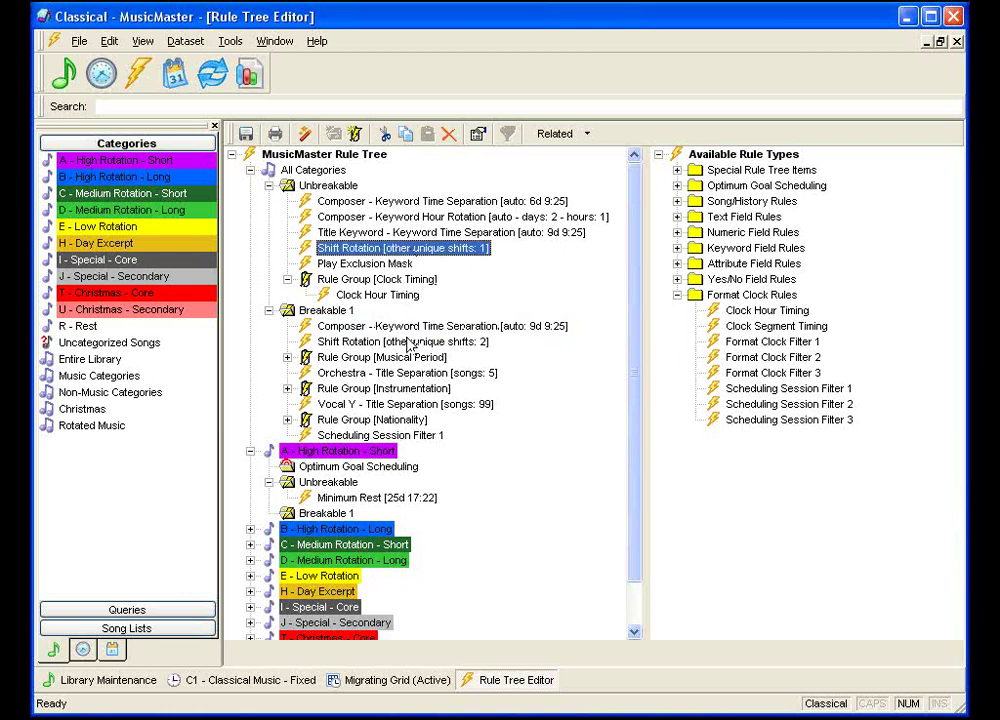
click(411, 343)
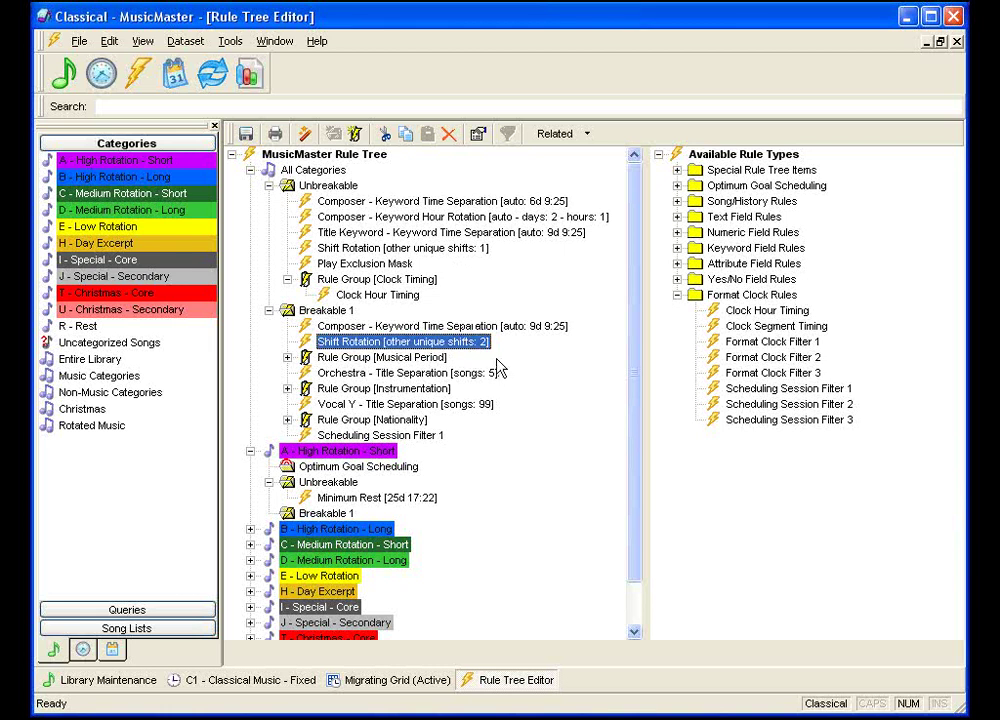
Step: Add the Optimum Song Rest goal to Optimum Goal Scheduling for category A - High Rotation - Short
click(678, 186)
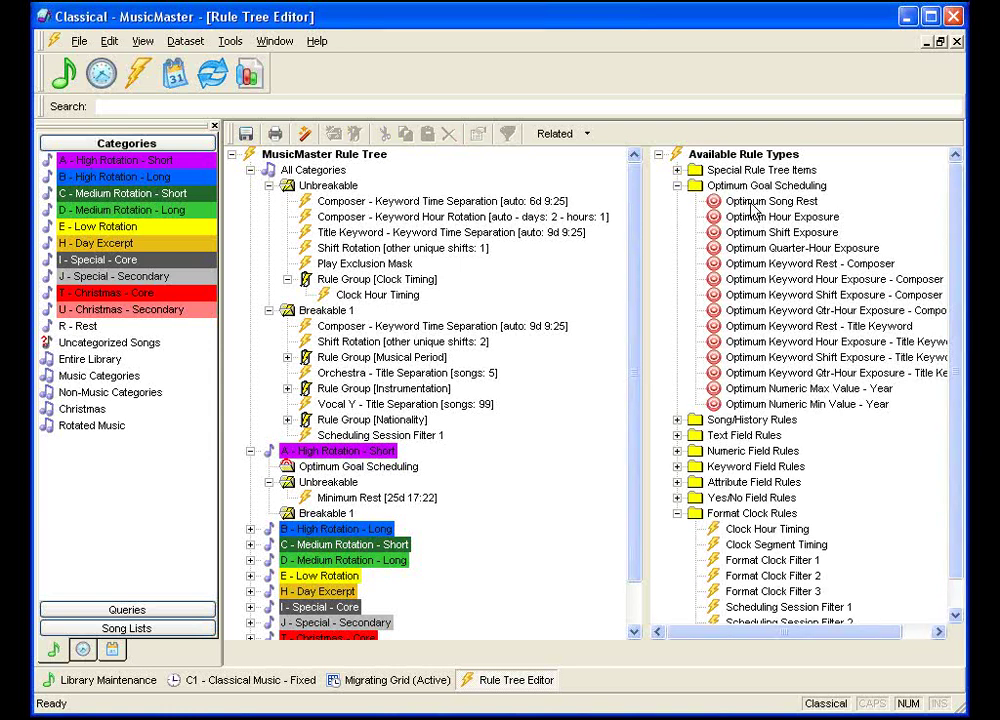
drag(768, 204, 334, 469)
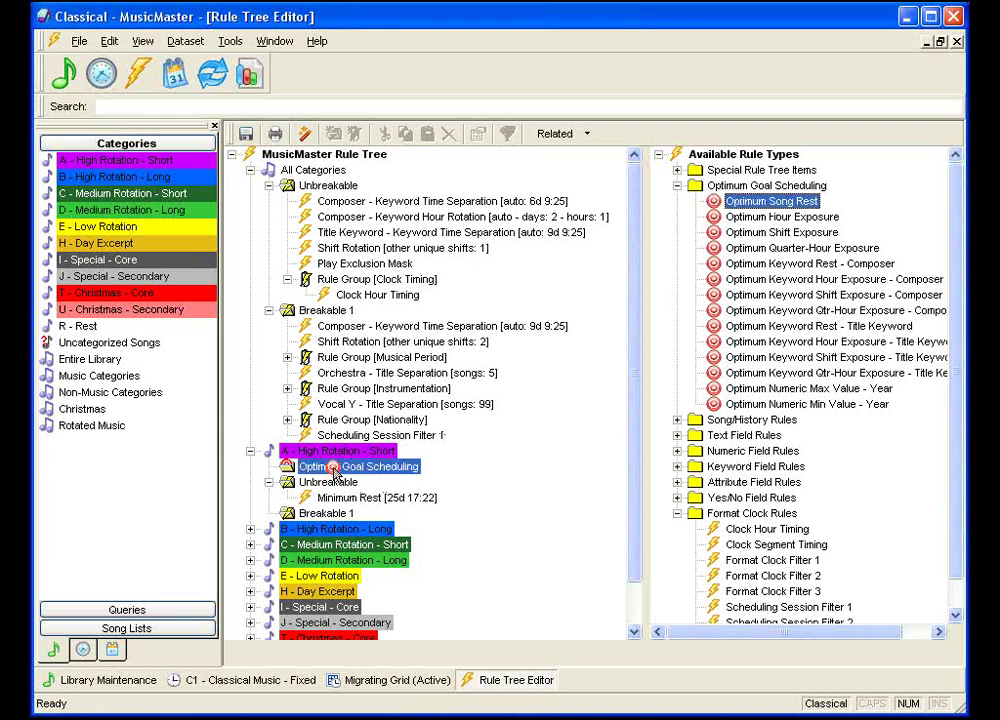
drag(334, 469, 334, 469)
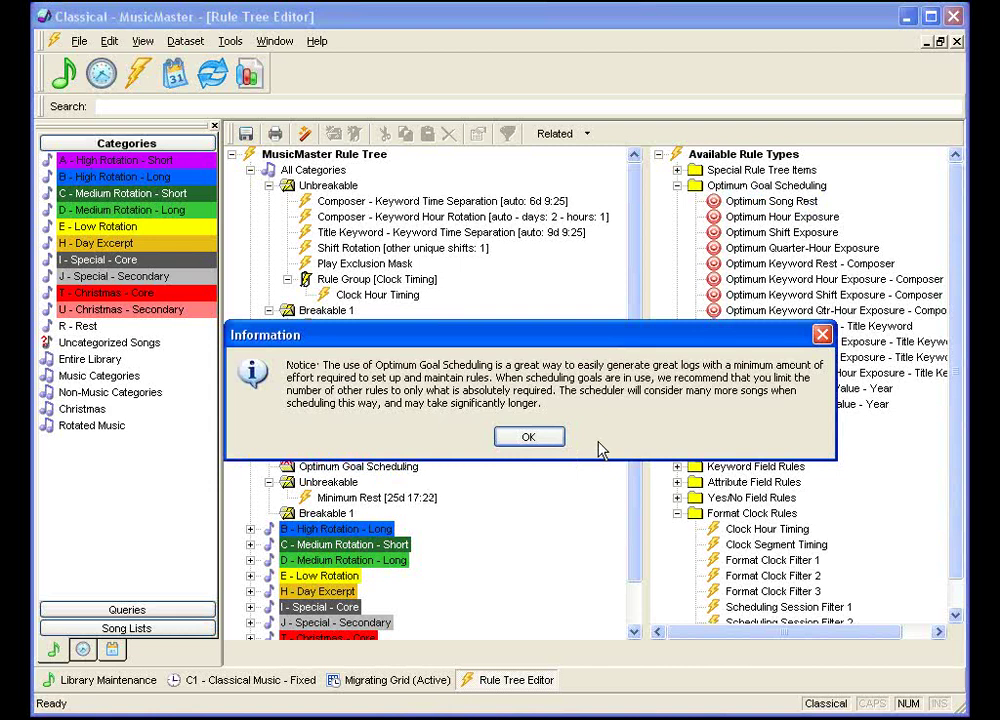
click(535, 438)
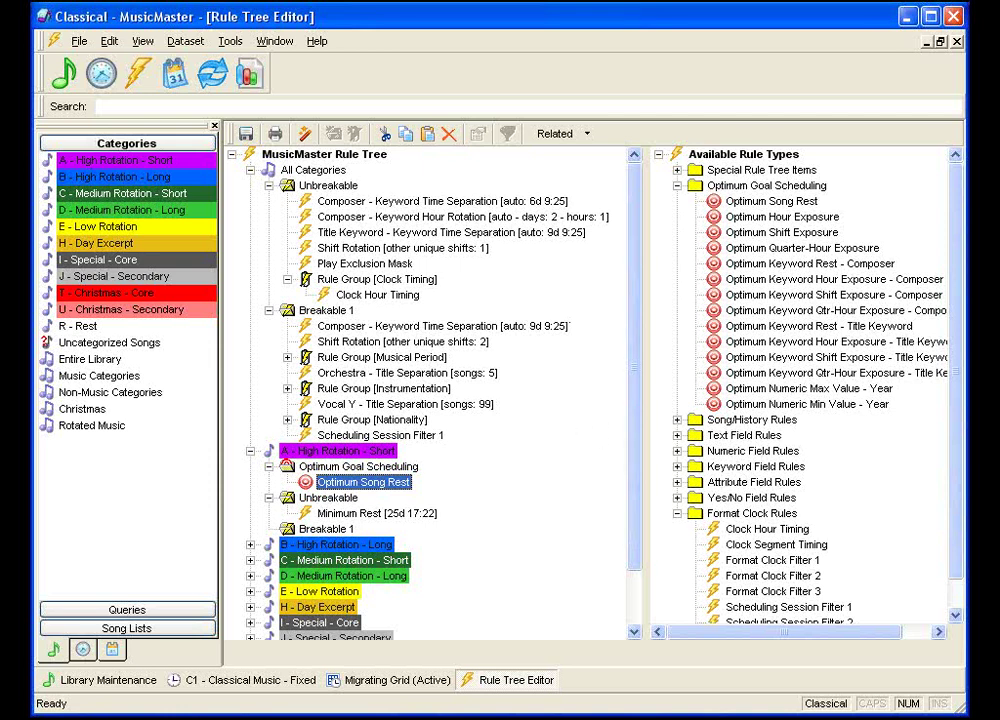
Step: Examine the available Song/History, Text Field and Keyword Field rule types, including the rules offered for Conductor
click(677, 420)
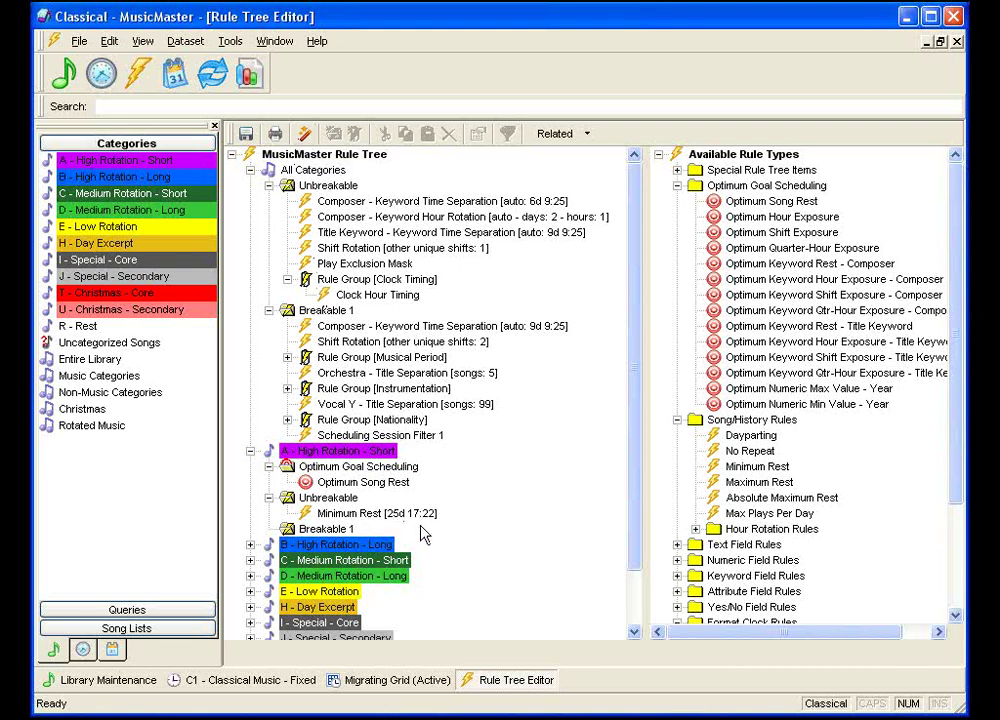
click(212, 75)
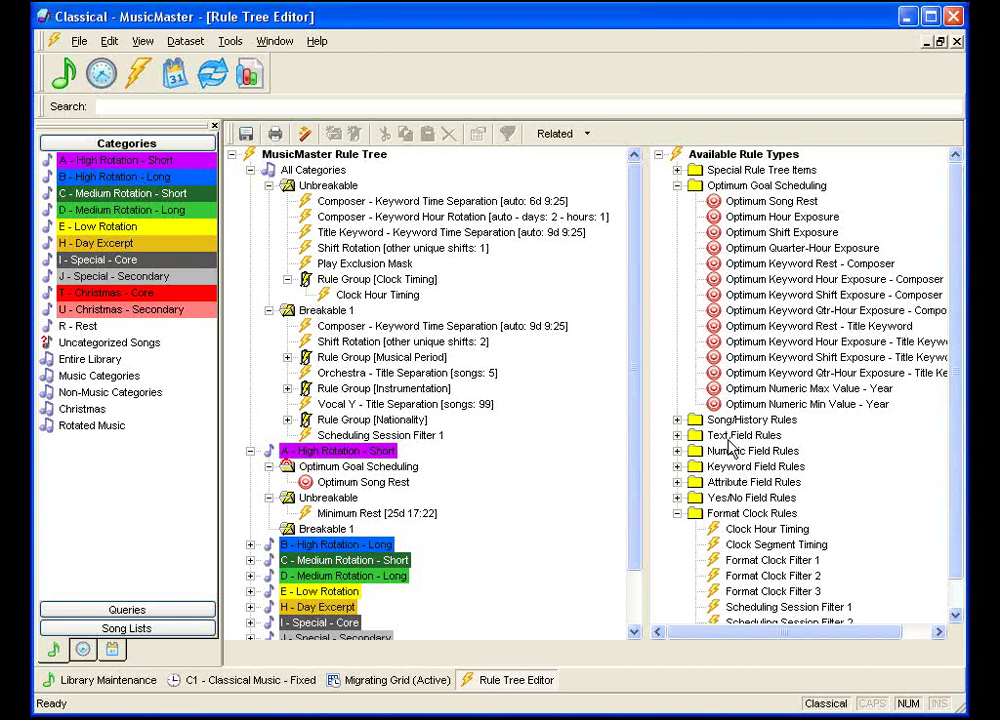
click(677, 437)
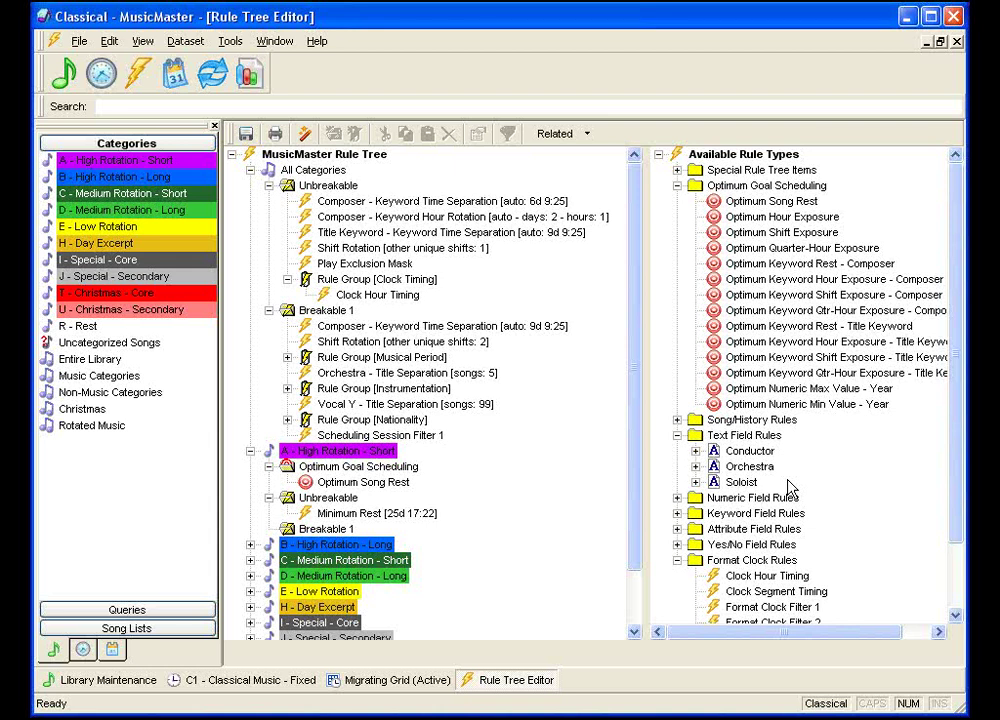
click(695, 452)
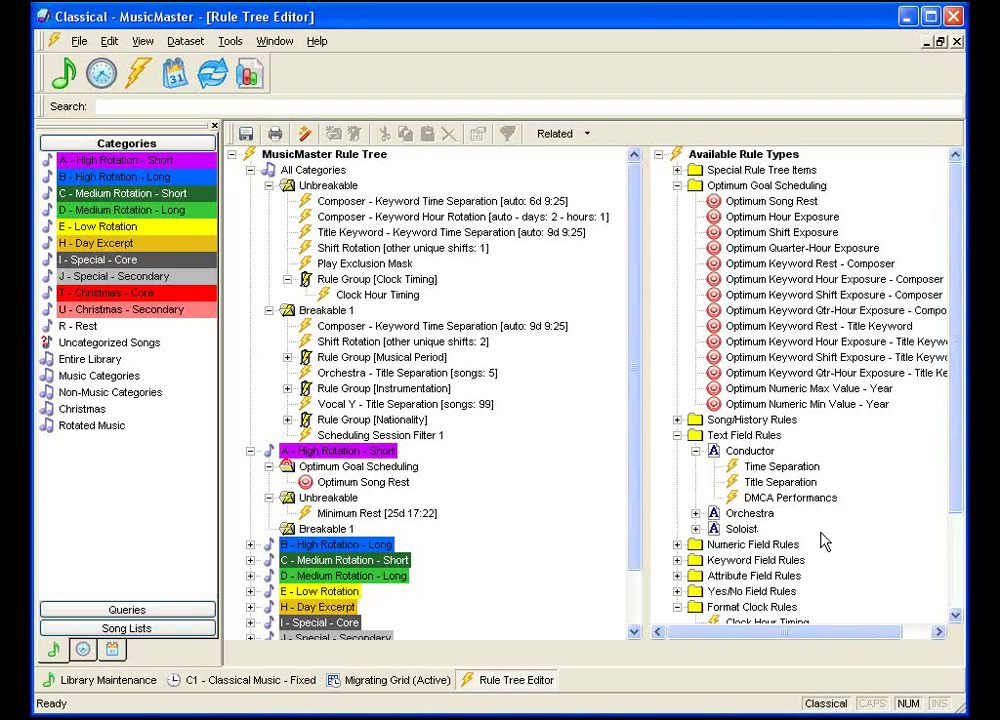
scroll(848, 562, down, 3)
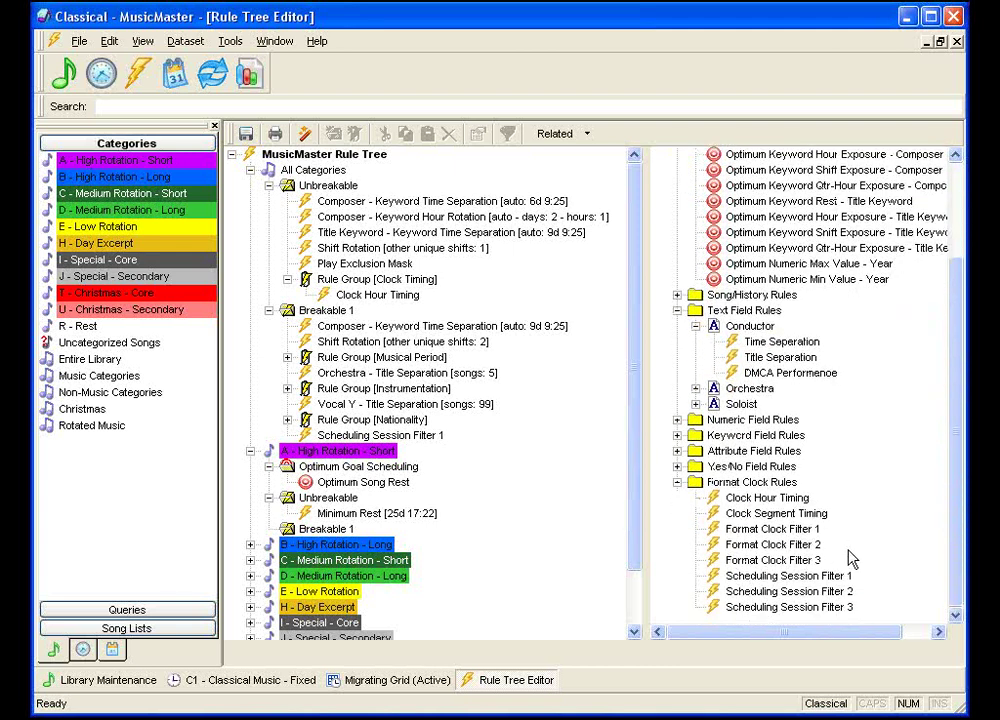
click(678, 311)
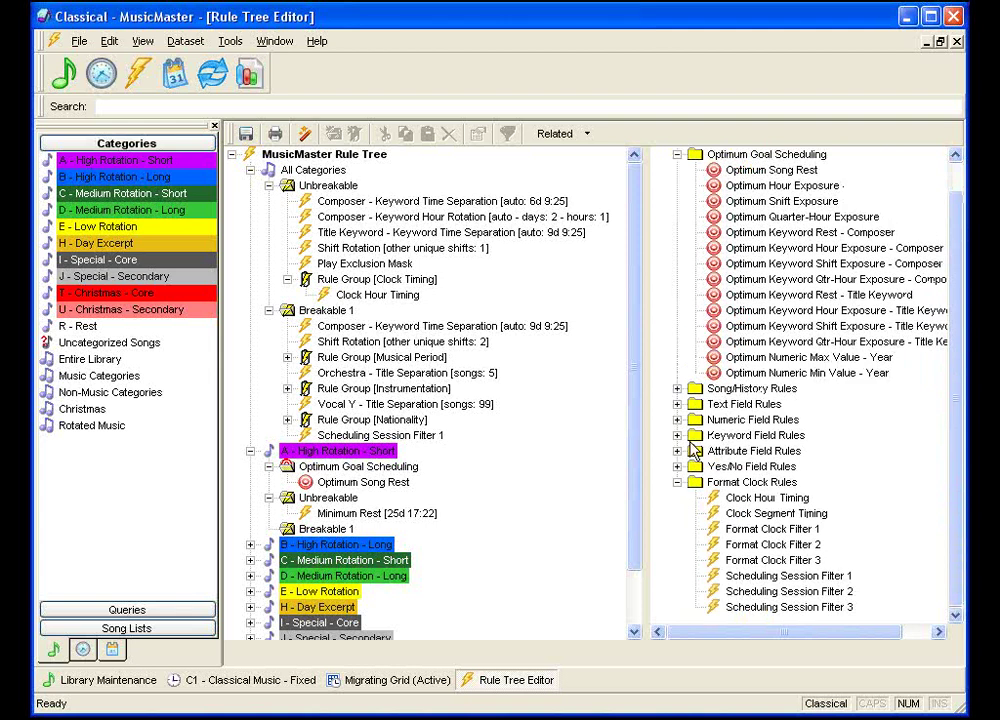
click(678, 436)
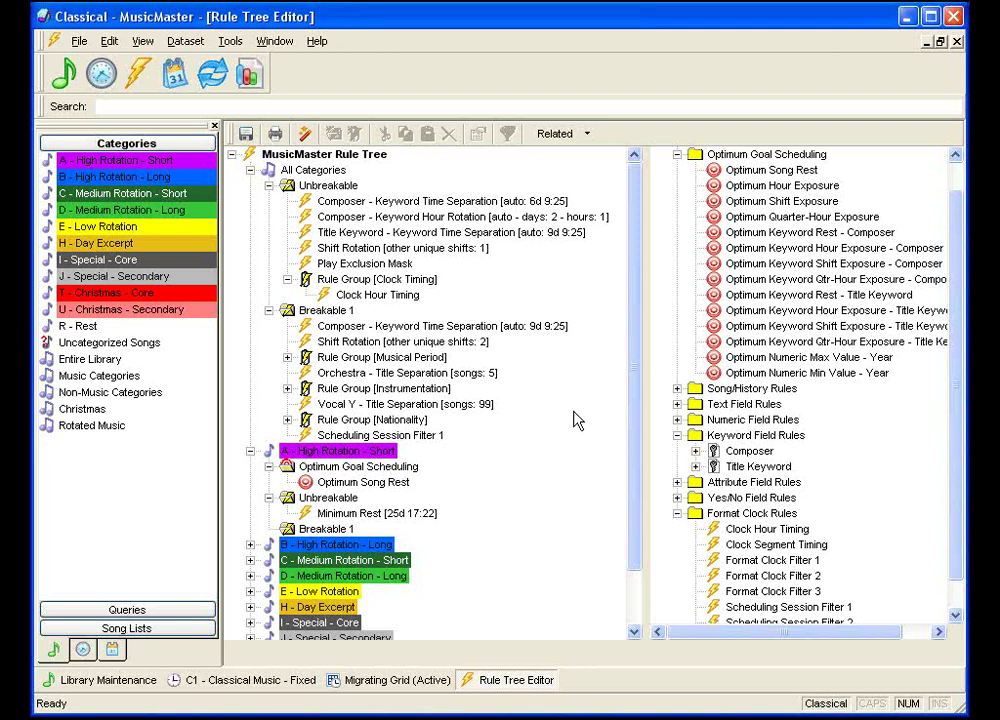
Step: In the Keyword Editor, run the Separation Wizard for Composer showing only recommended changes, and filter the list to those keywords
click(587, 134)
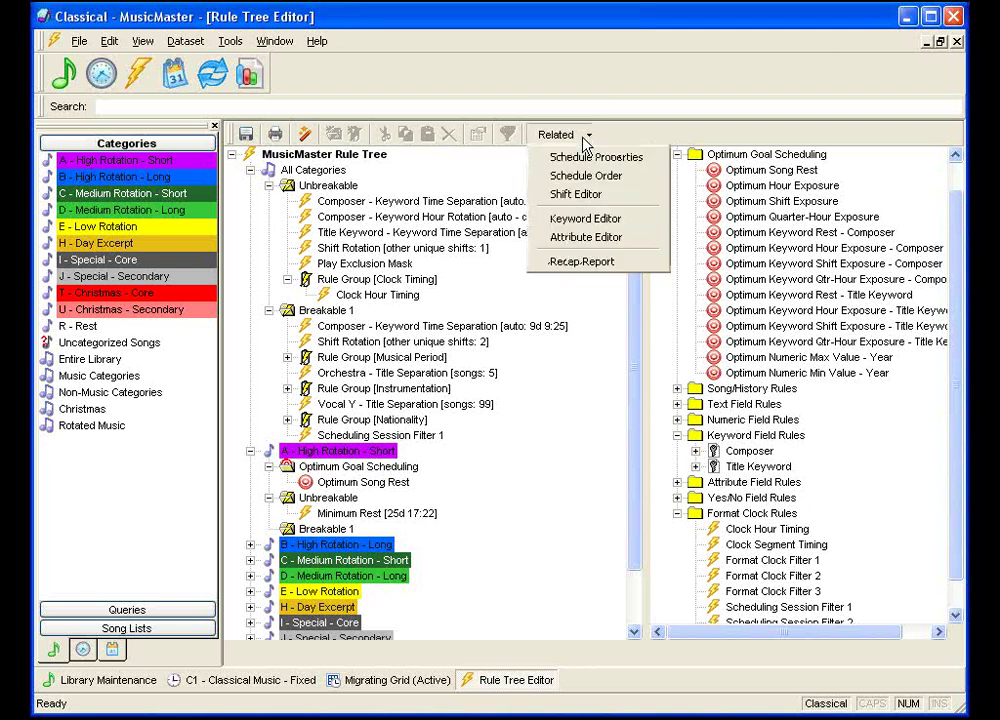
click(645, 222)
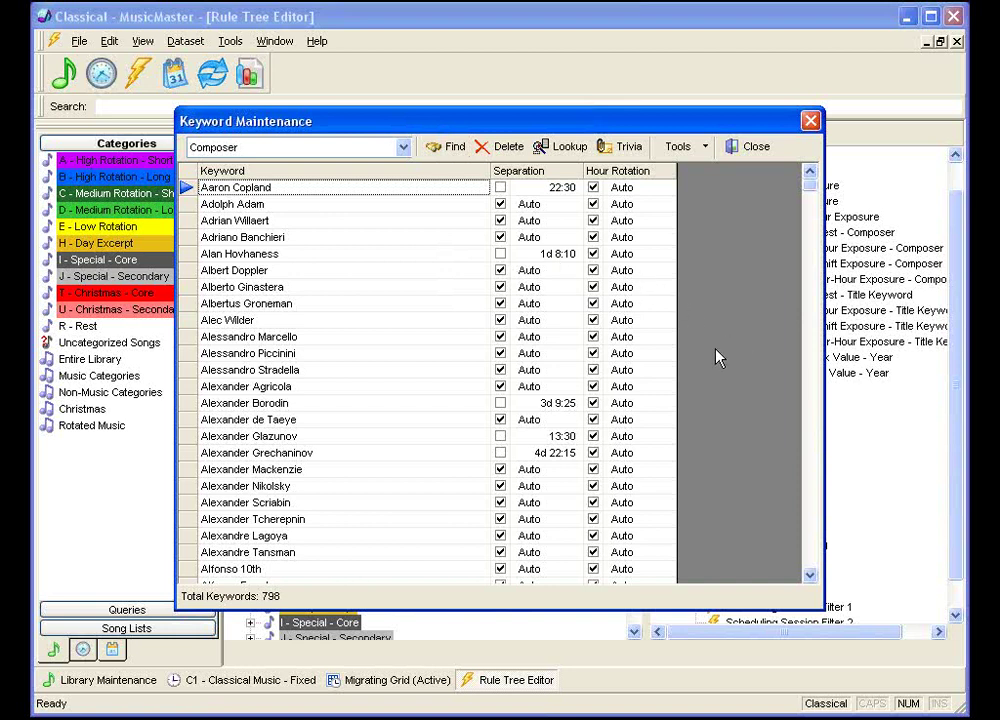
click(680, 146)
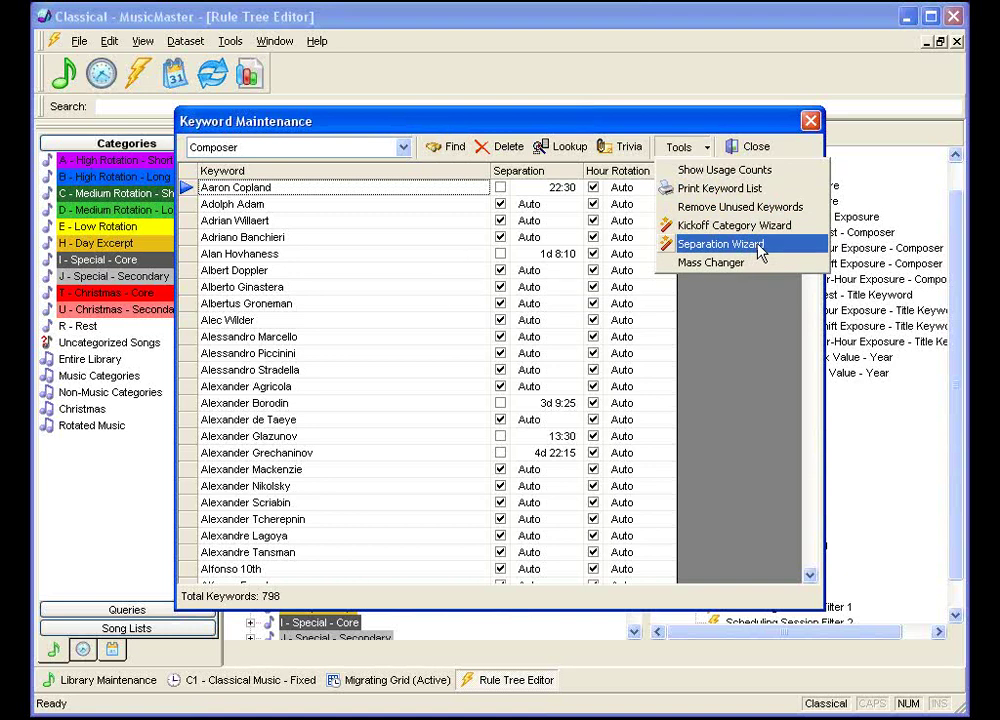
click(757, 245)
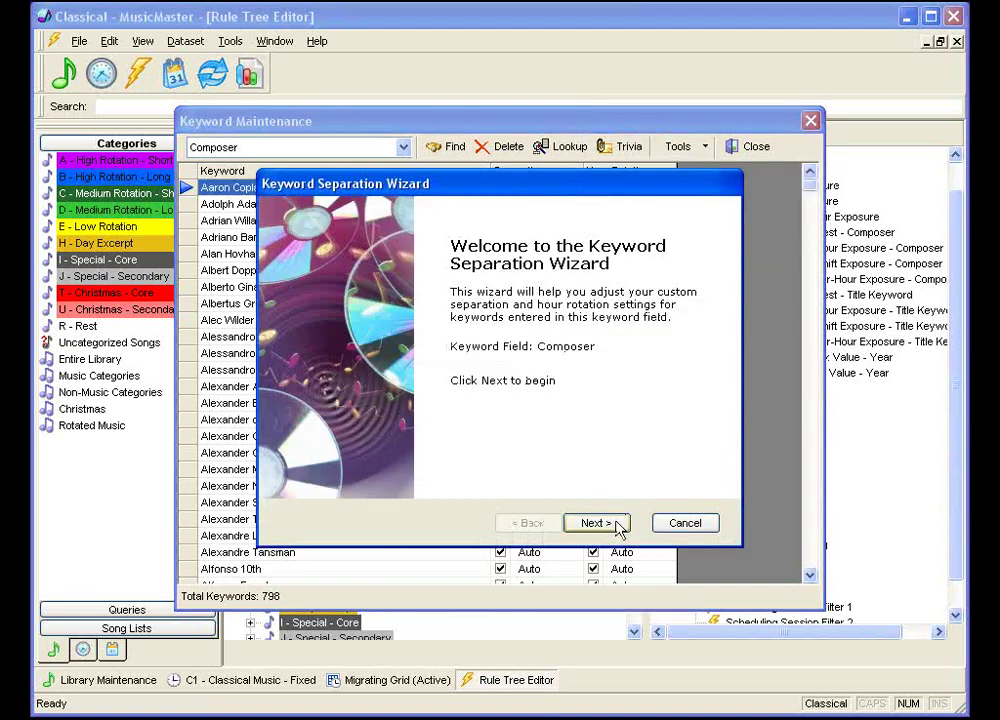
click(597, 523)
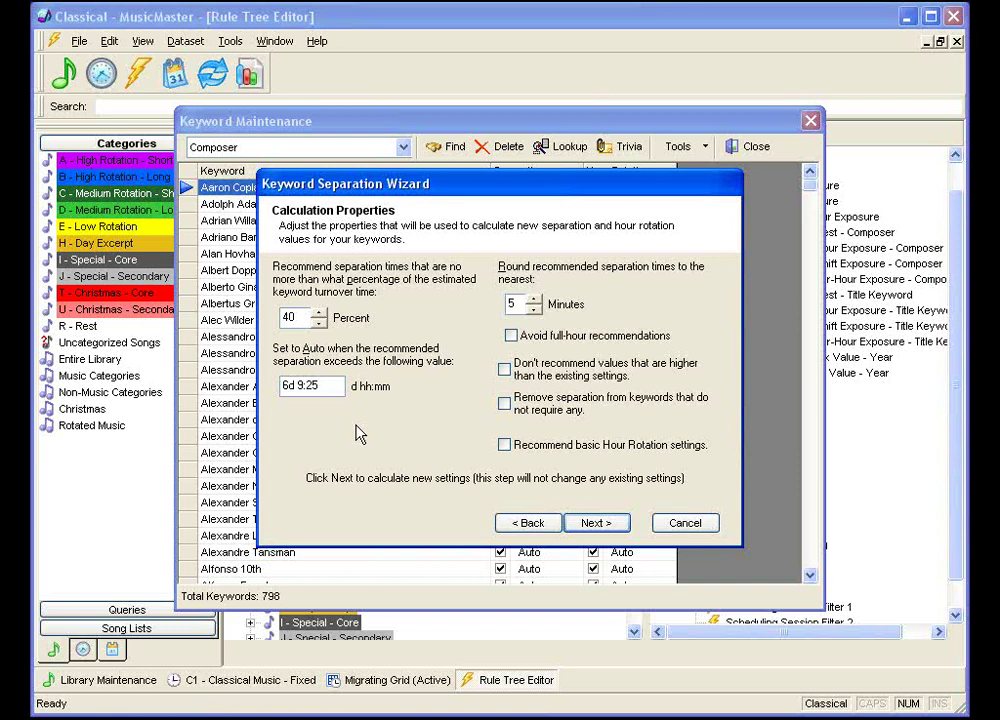
click(591, 522)
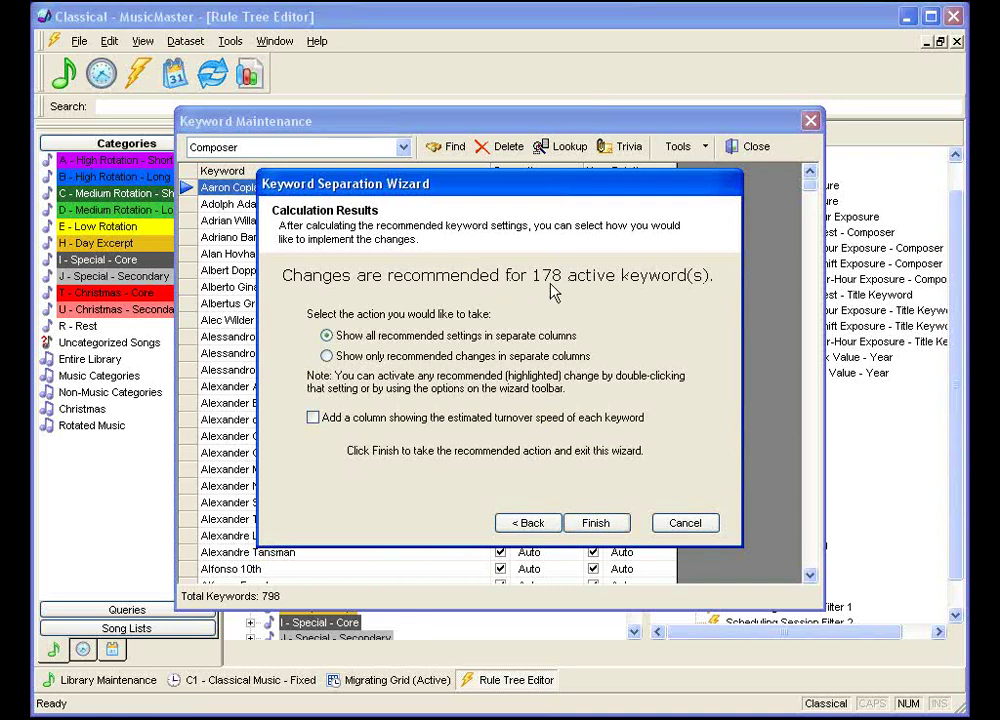
click(327, 356)
click(596, 523)
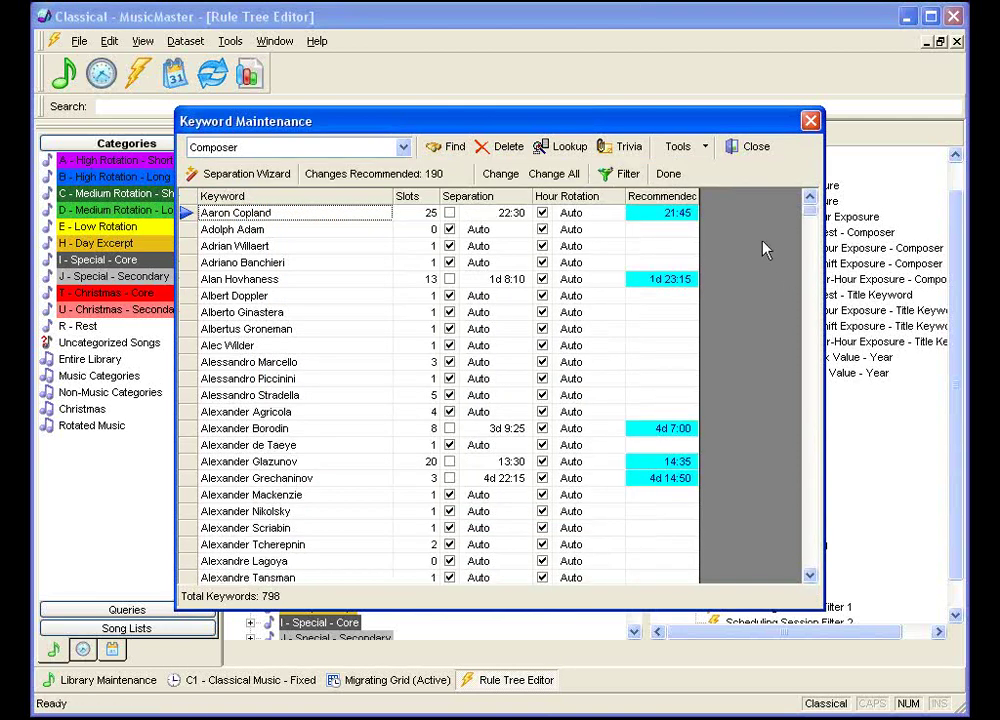
click(619, 180)
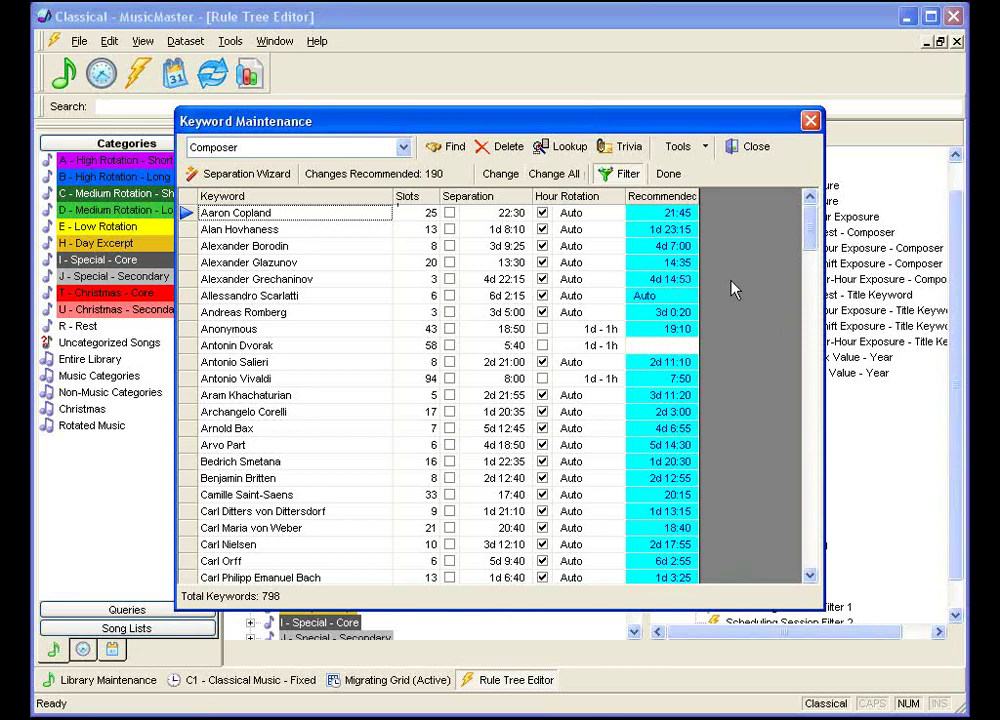
Step: Leave the recommended-changes view, sort the Composer keywords by separation, and compare composers with custom separations against those on Auto
click(677, 181)
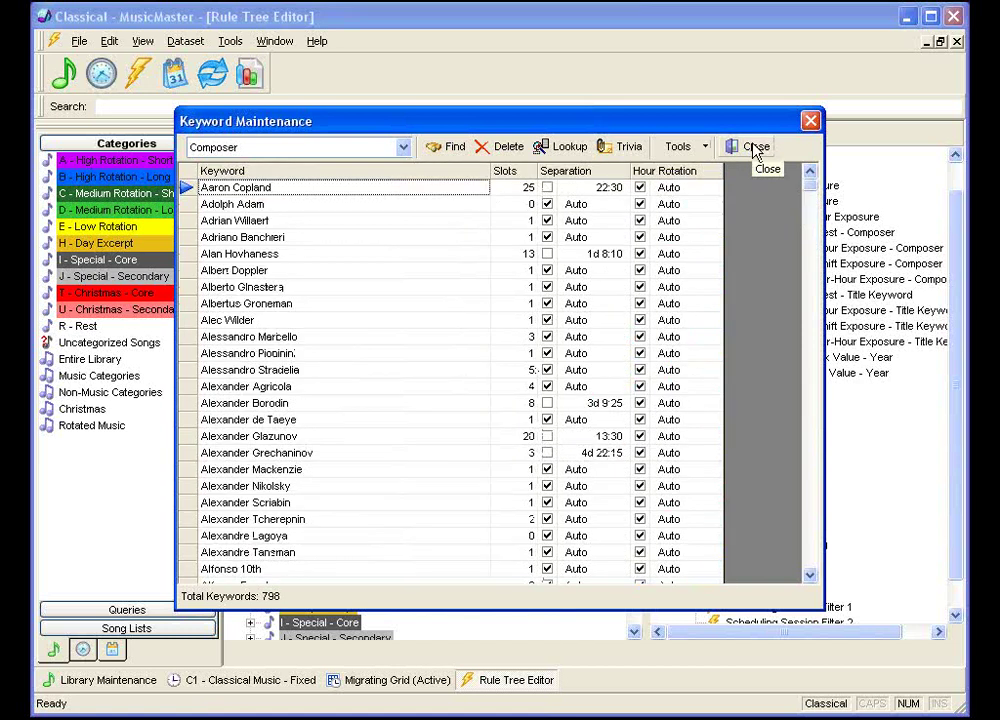
key(Tab)
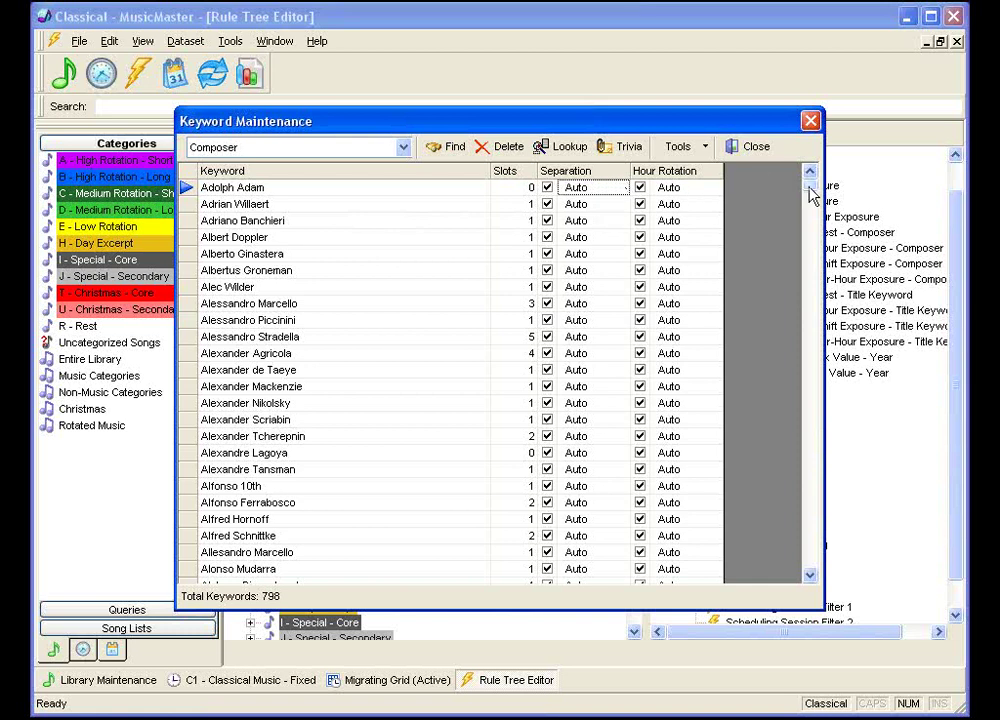
drag(810, 190, 810, 486)
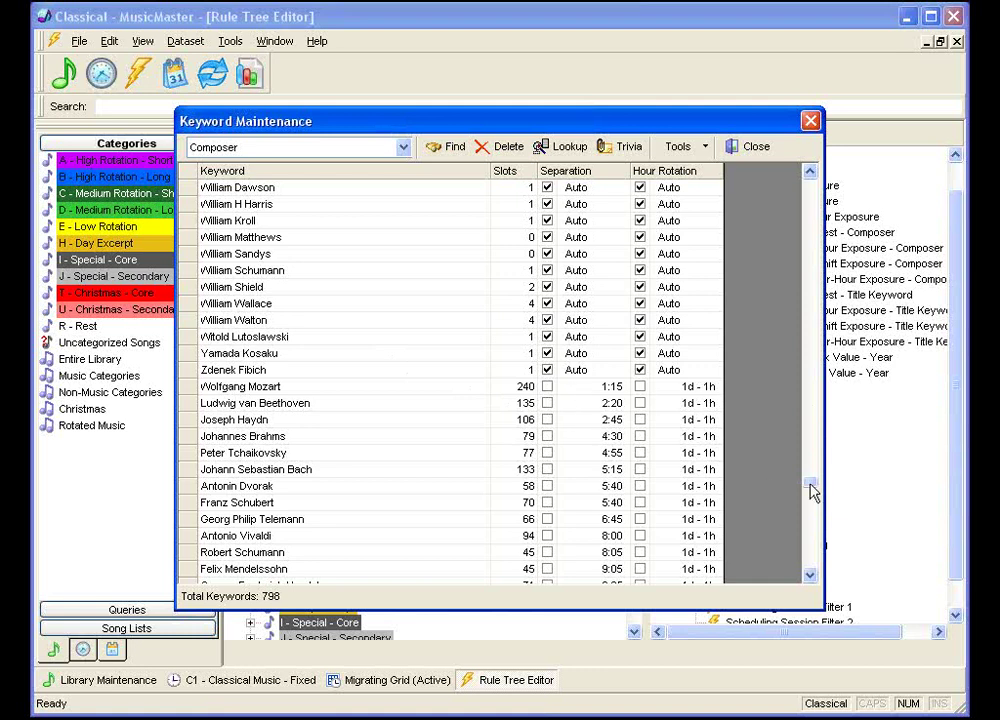
scroll(812, 502, down, 8)
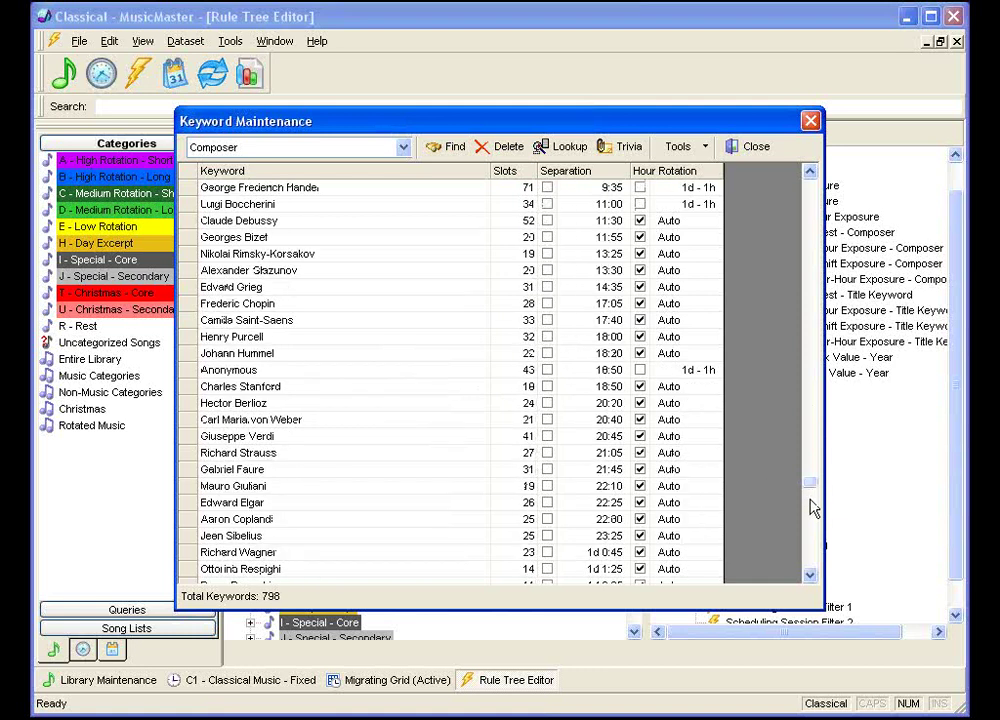
scroll(812, 510, down, 20)
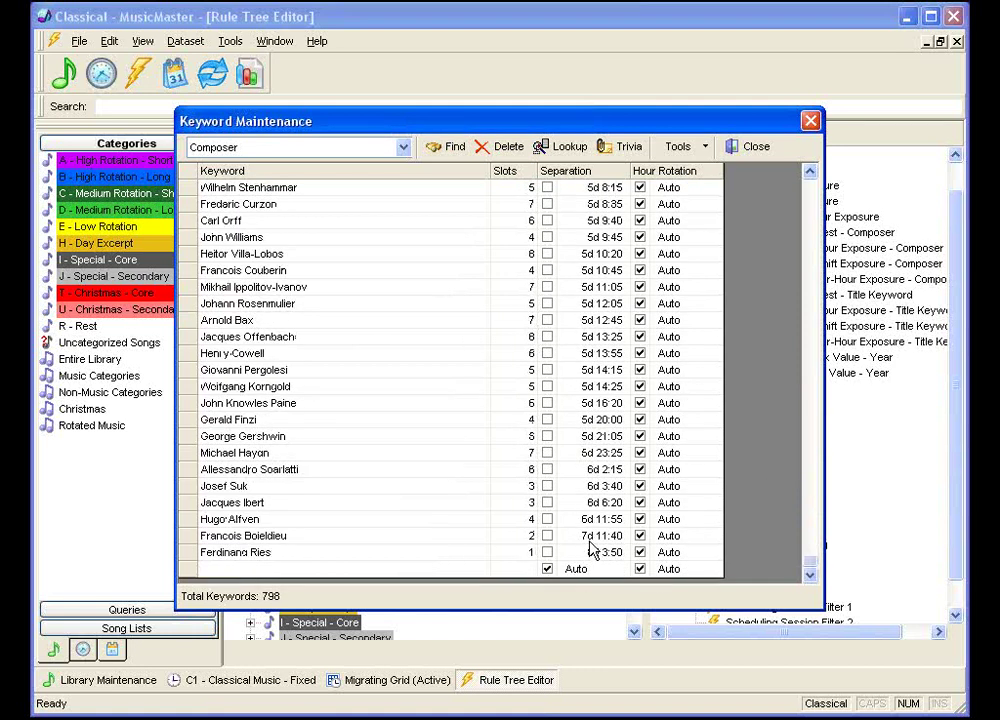
click(811, 566)
scroll(809, 535, up, 15)
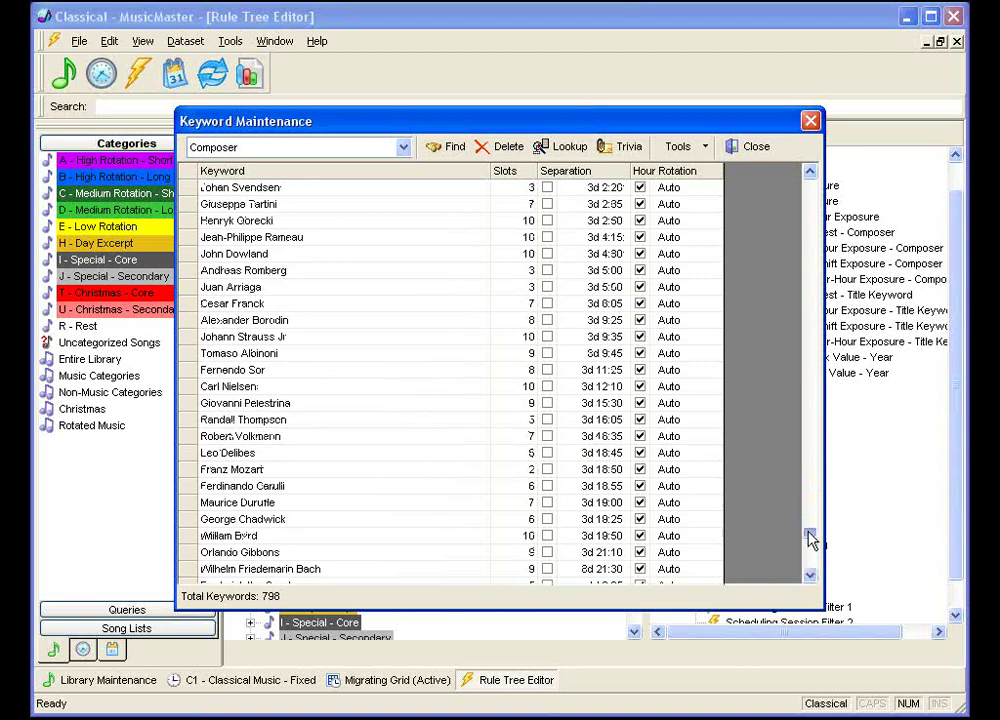
drag(808, 520, 796, 478)
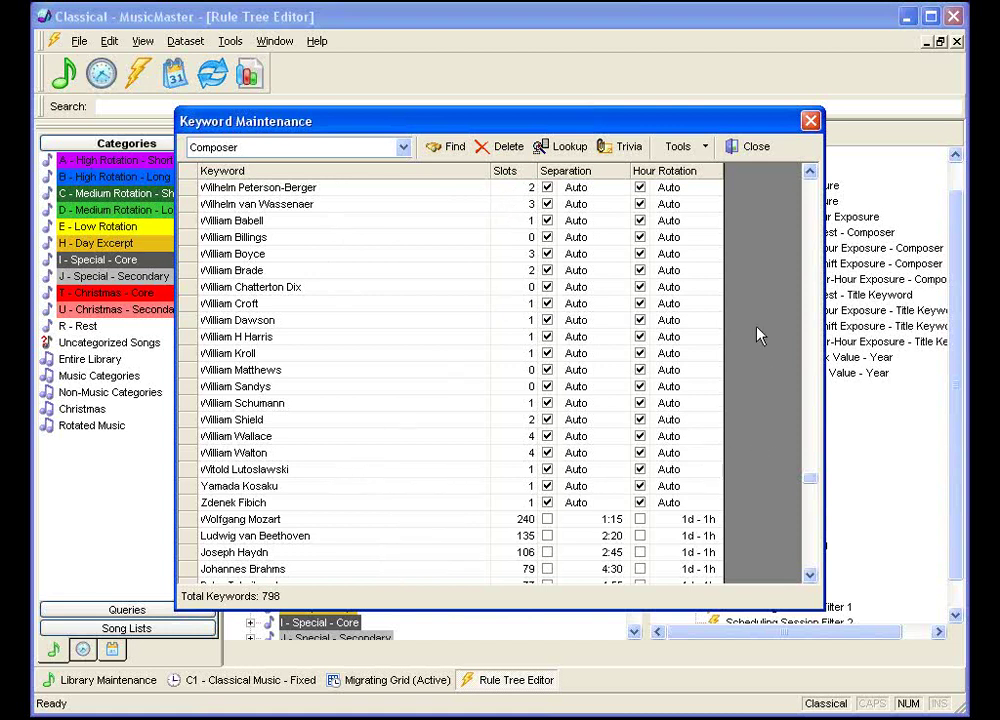
Step: Review the Separation Wizard's Calculation Properties for Composer, cancel the wizard, and close Keyword Maintenance
click(707, 155)
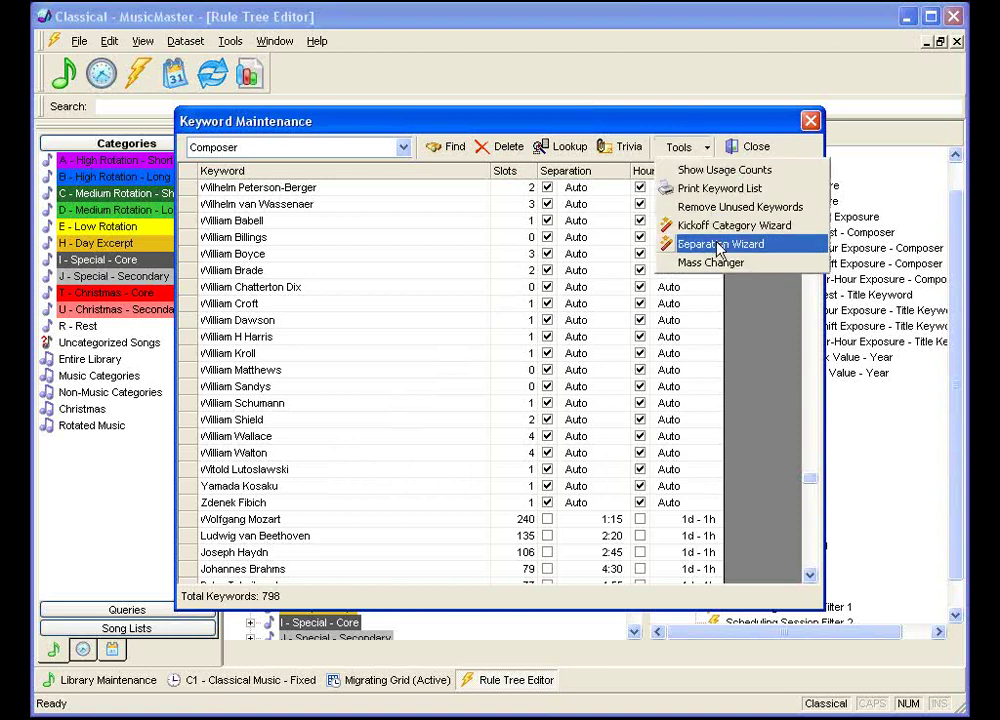
click(718, 248)
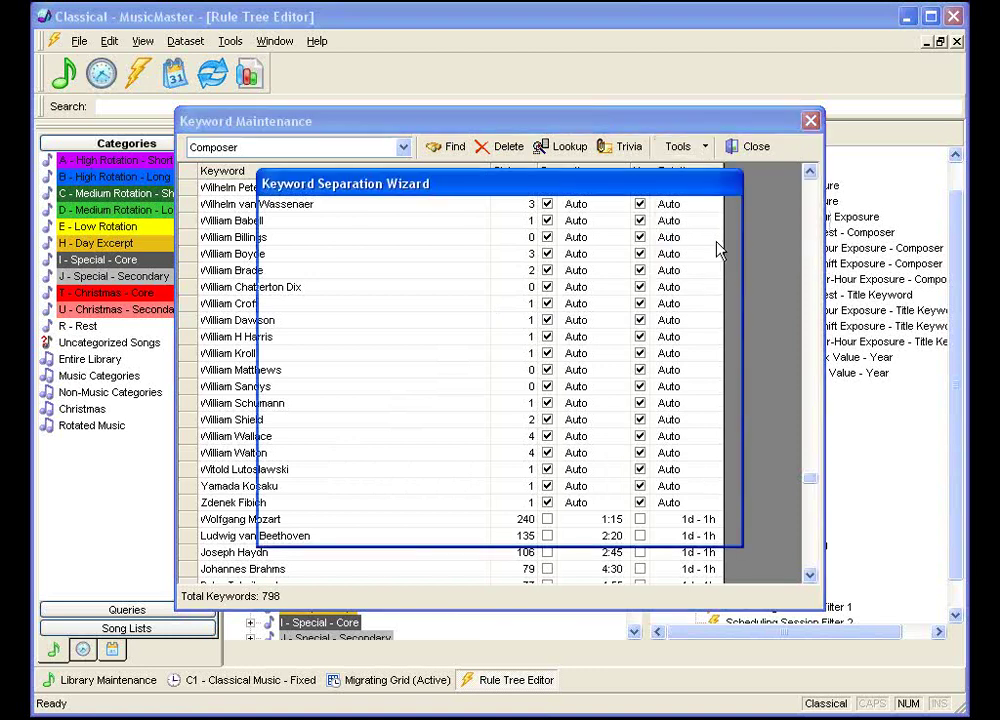
click(597, 525)
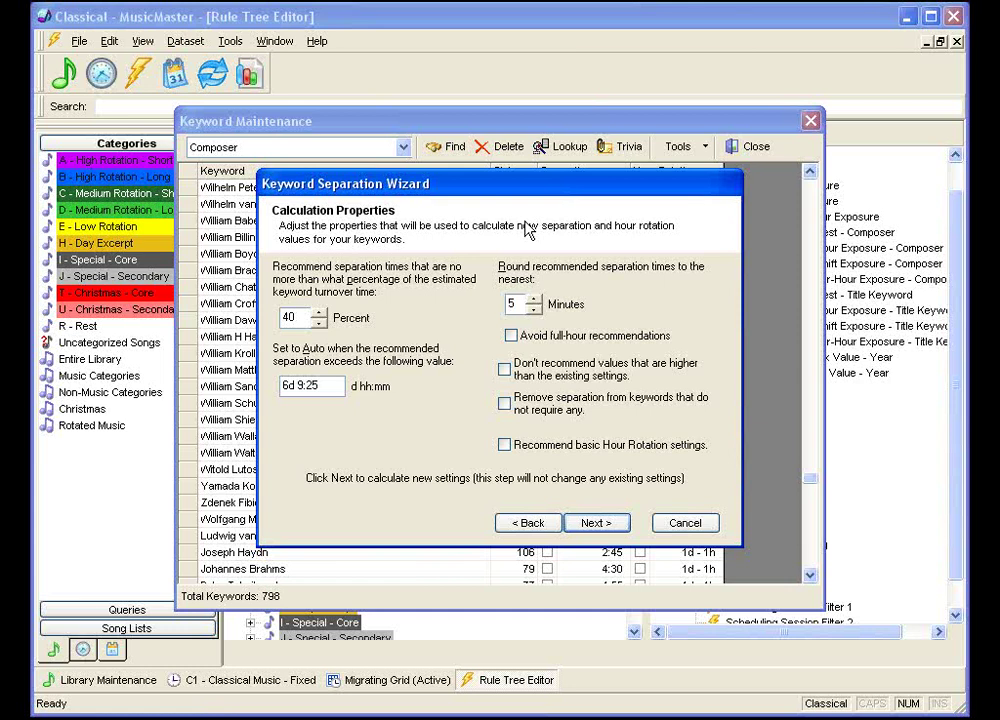
click(687, 524)
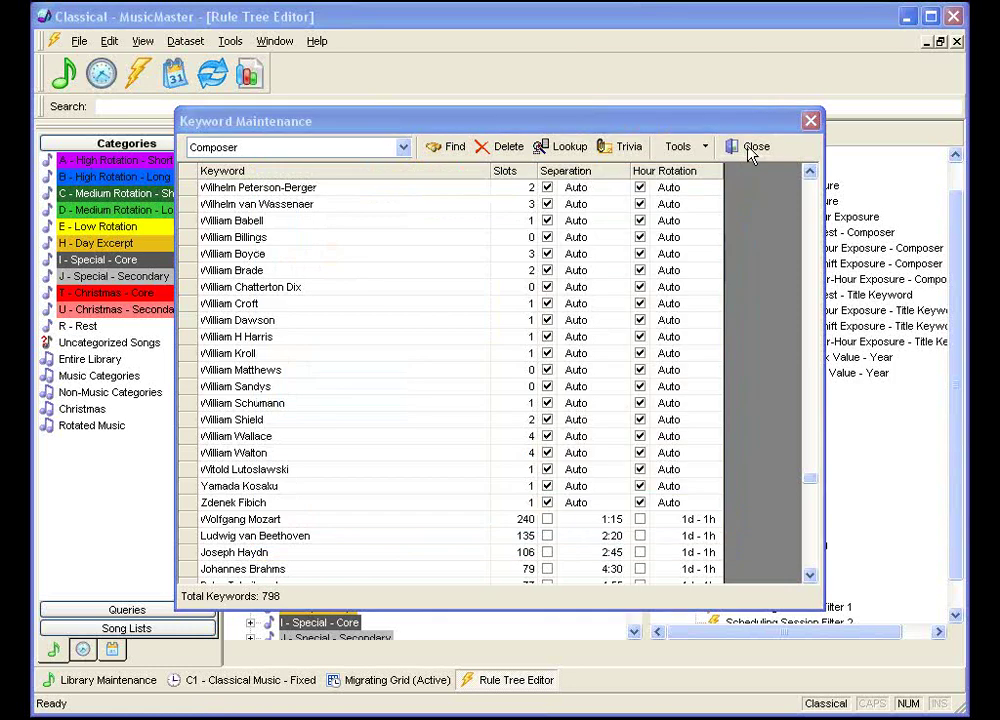
click(752, 149)
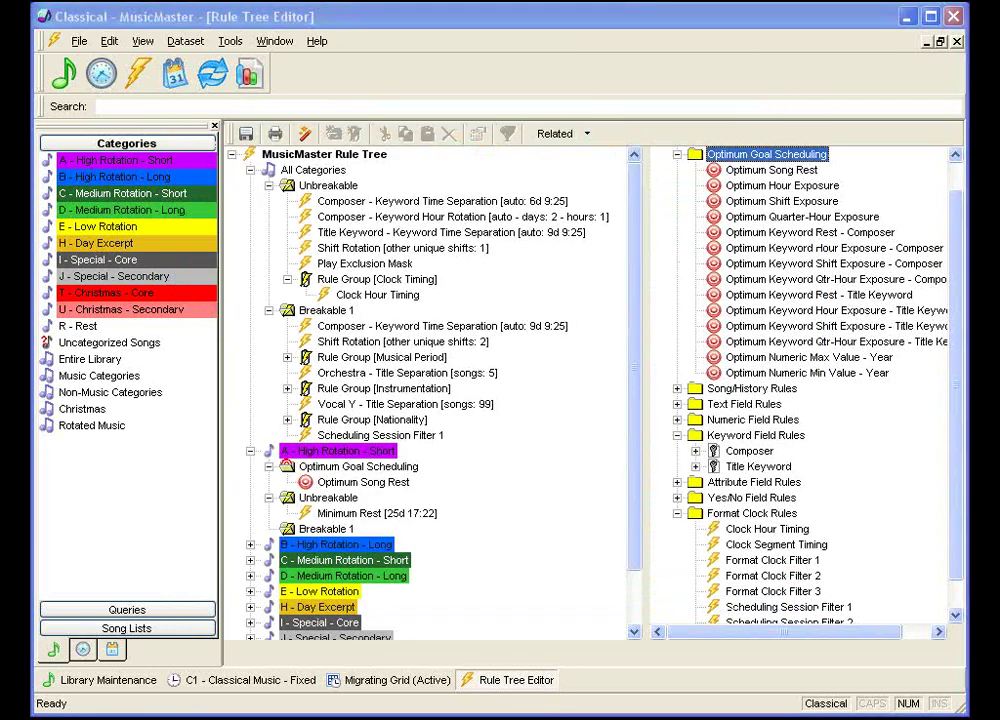
Step: Examine the available Attribute Field Rules for Musical Period, including its individual codes such as Baroque and Romantic
click(677, 435)
click(677, 451)
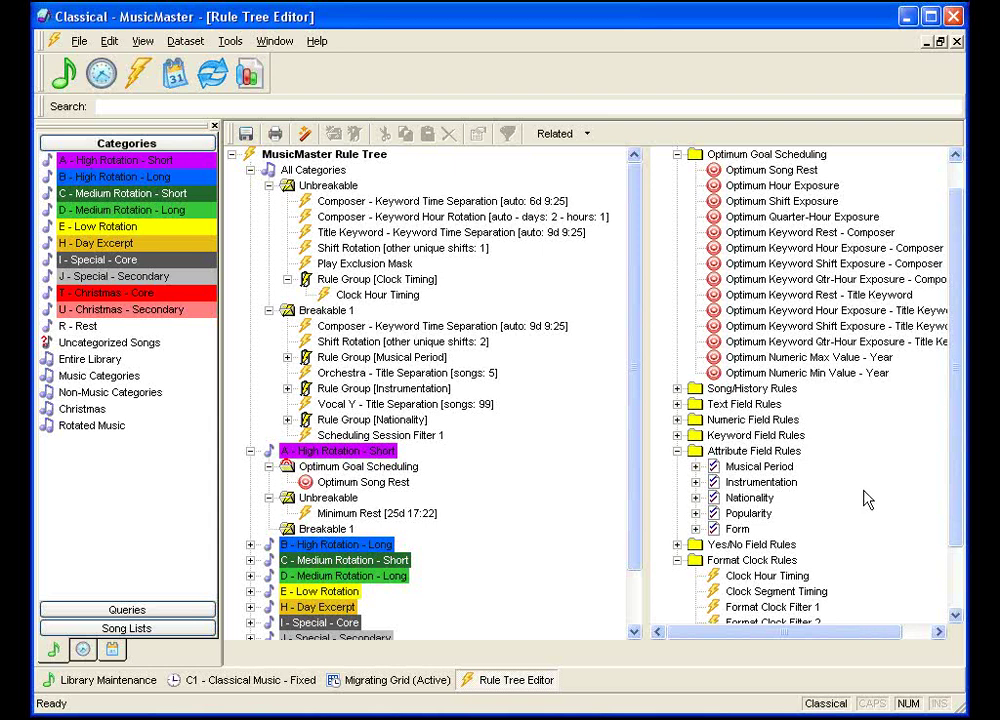
click(695, 466)
scroll(868, 504, down, 2)
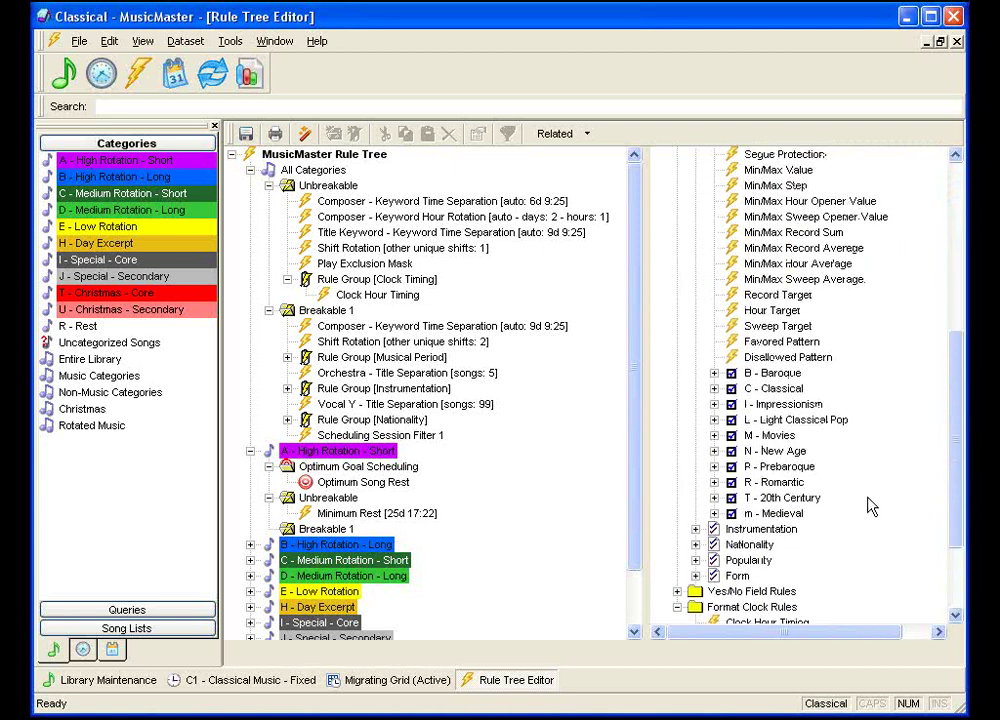
scroll(868, 506, up, 1)
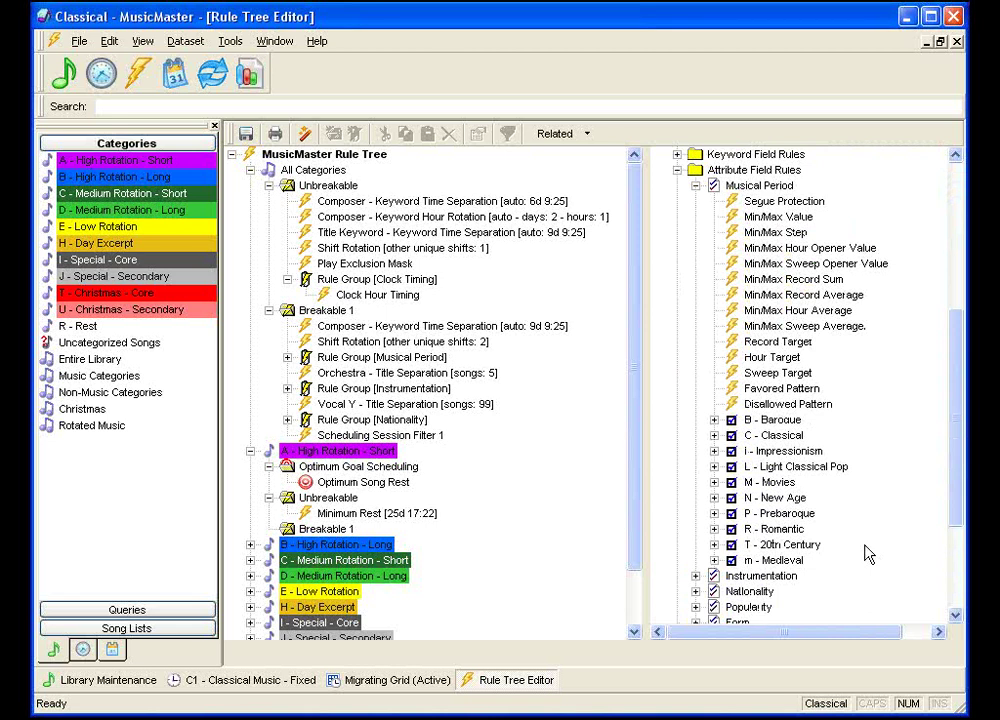
Step: Examine the available attribute rules and codes for Instrumentation and Form, comparing the rule types offered for each
click(695, 576)
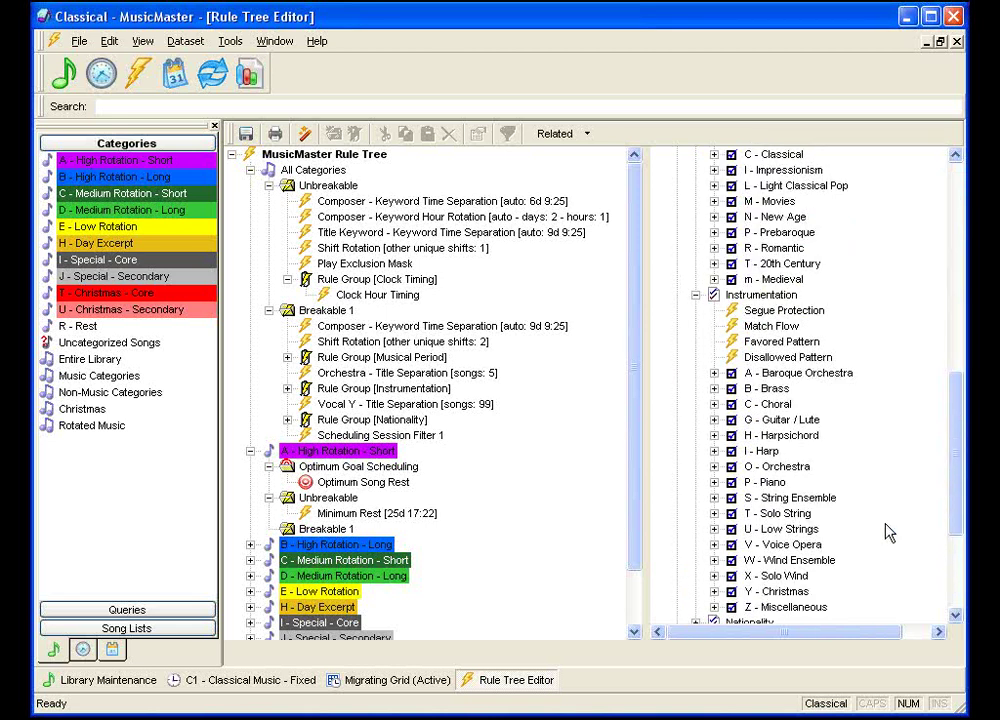
scroll(889, 533, down, 2)
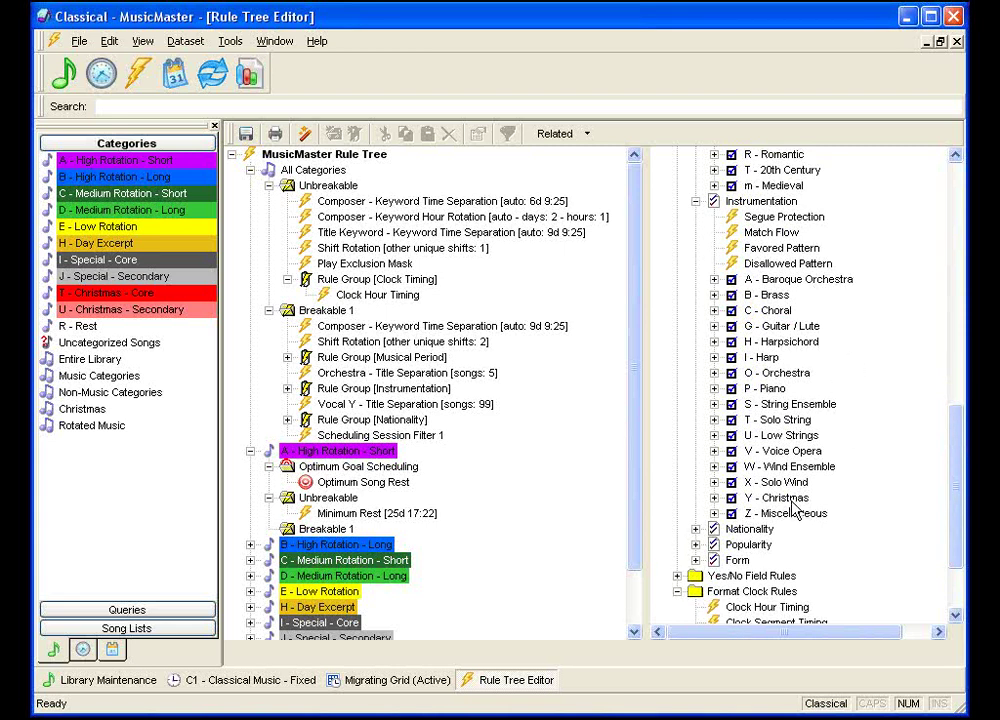
click(696, 561)
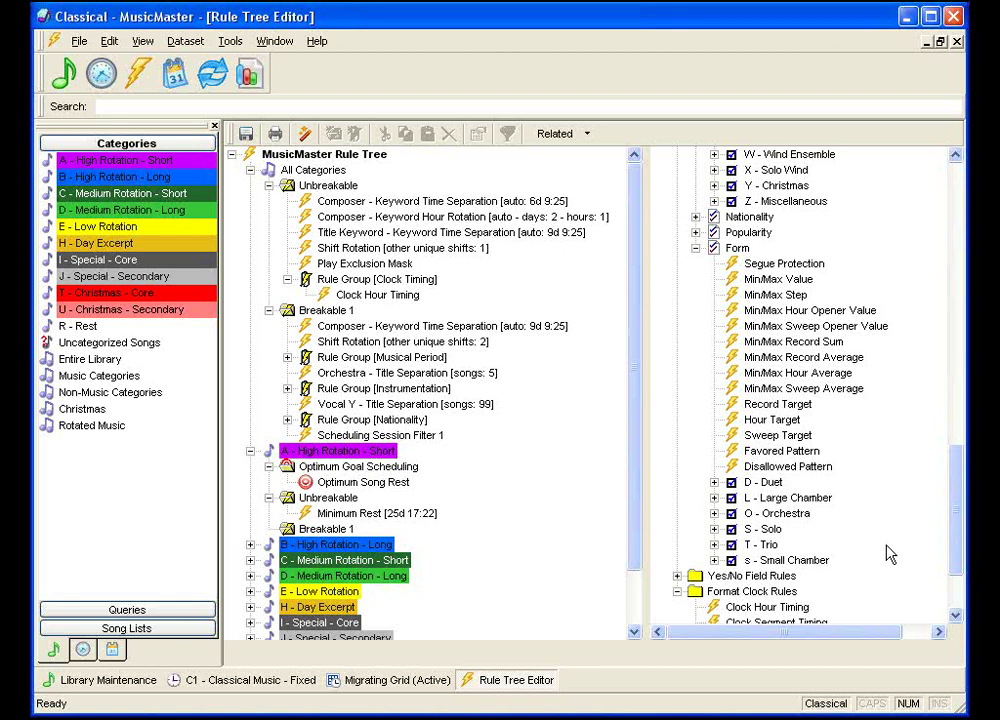
scroll(890, 555, up, 1)
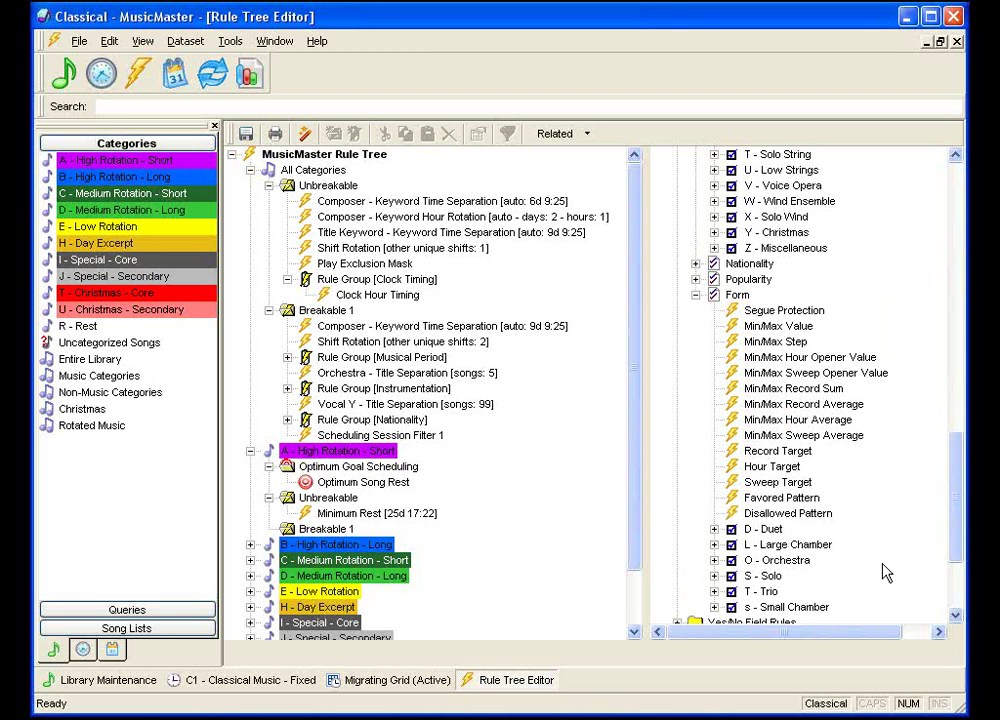
scroll(886, 572, up, 4)
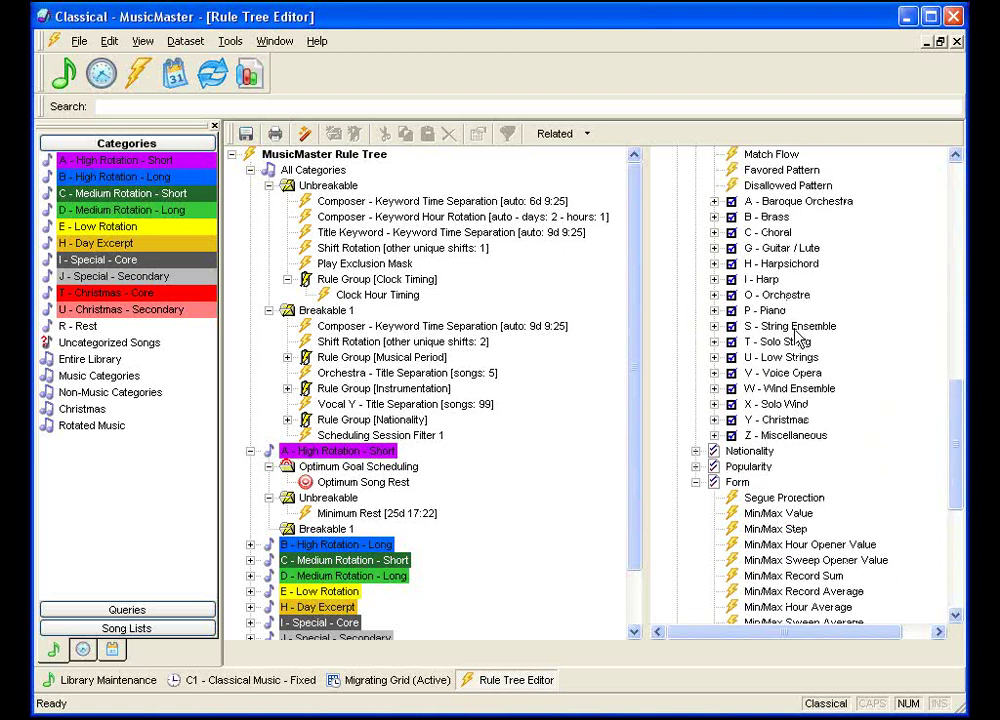
scroll(911, 471, down, 2)
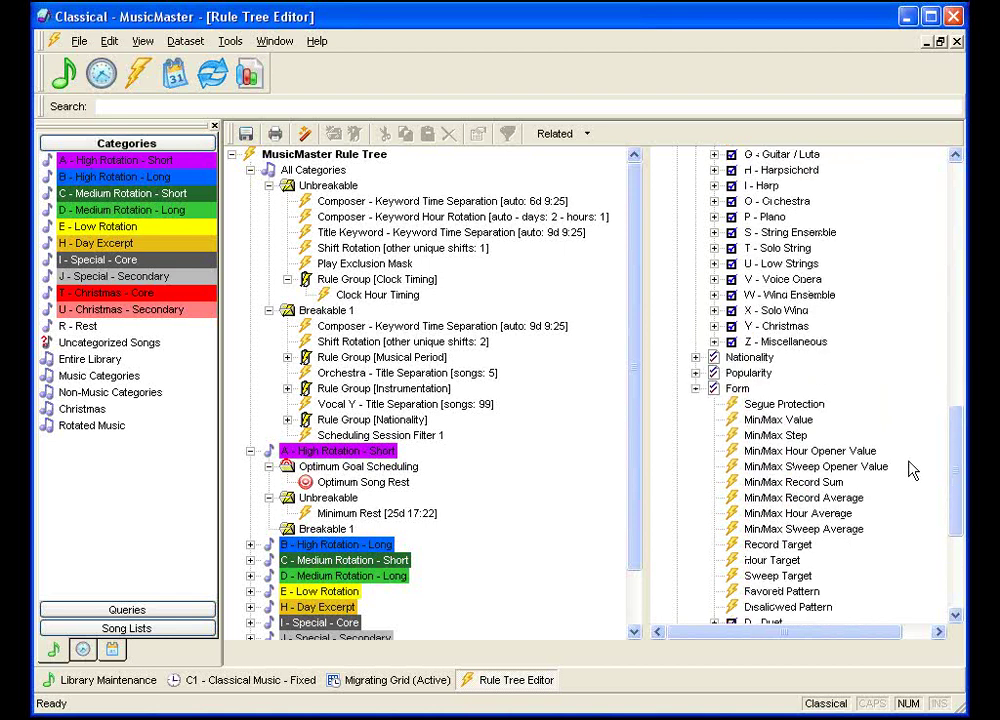
scroll(911, 471, down, 1)
scroll(893, 525, down, 1)
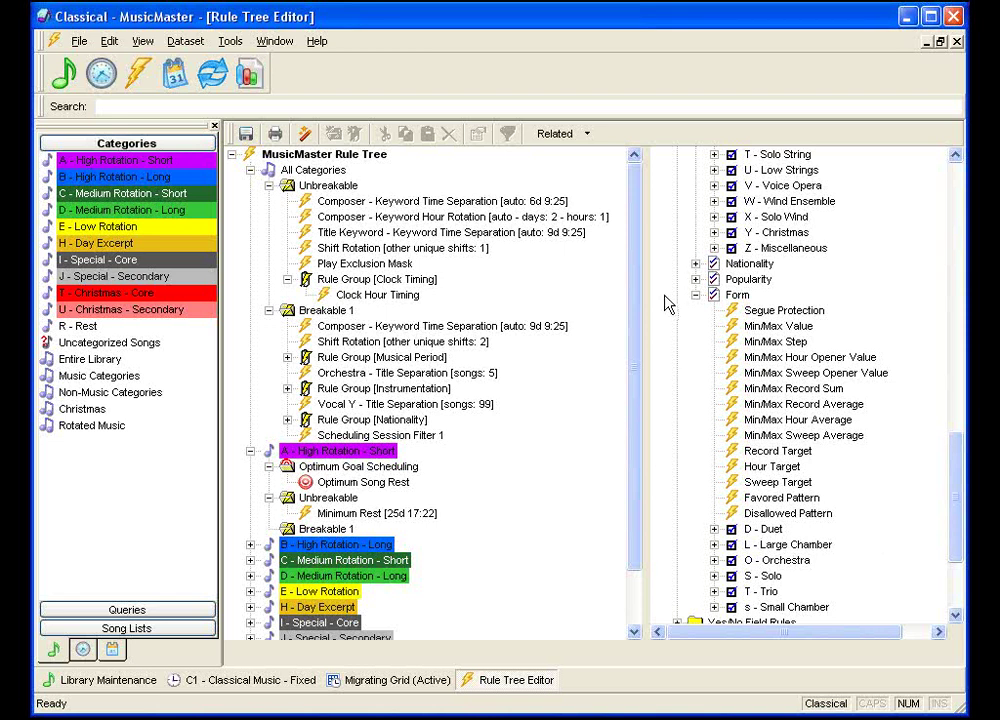
click(696, 296)
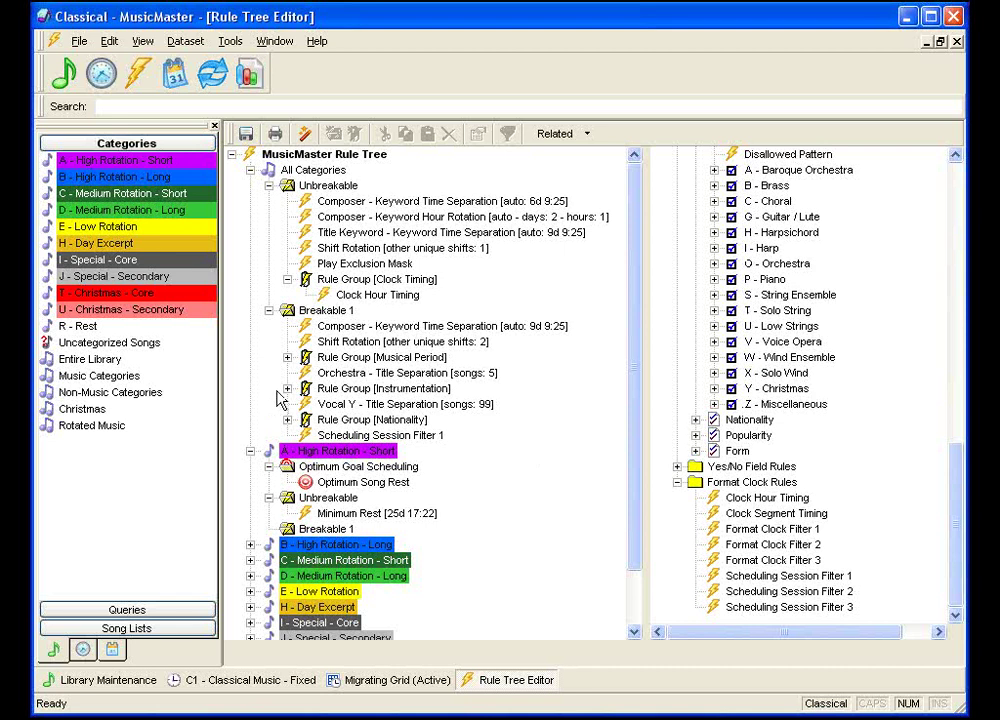
Step: Examine the title separation rules in the Nationality rule group under Breakable 1 for All Categories
click(288, 421)
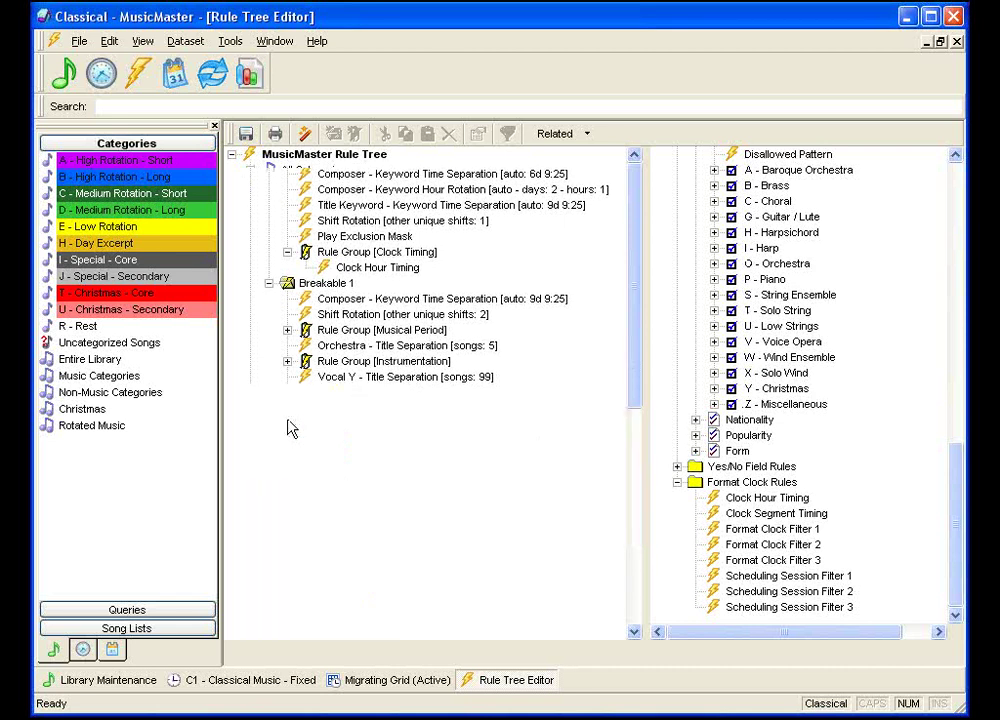
drag(632, 402, 634, 427)
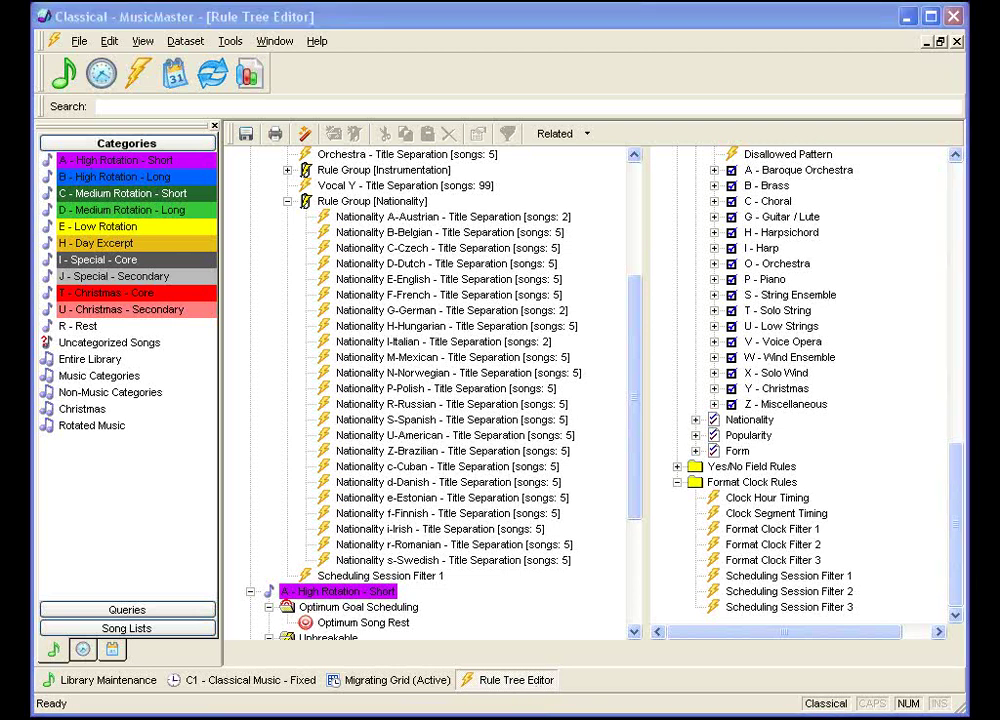
Step: Examine the Yes/No Field Rules, including the rules available for the Yes value of FundDrive
click(677, 466)
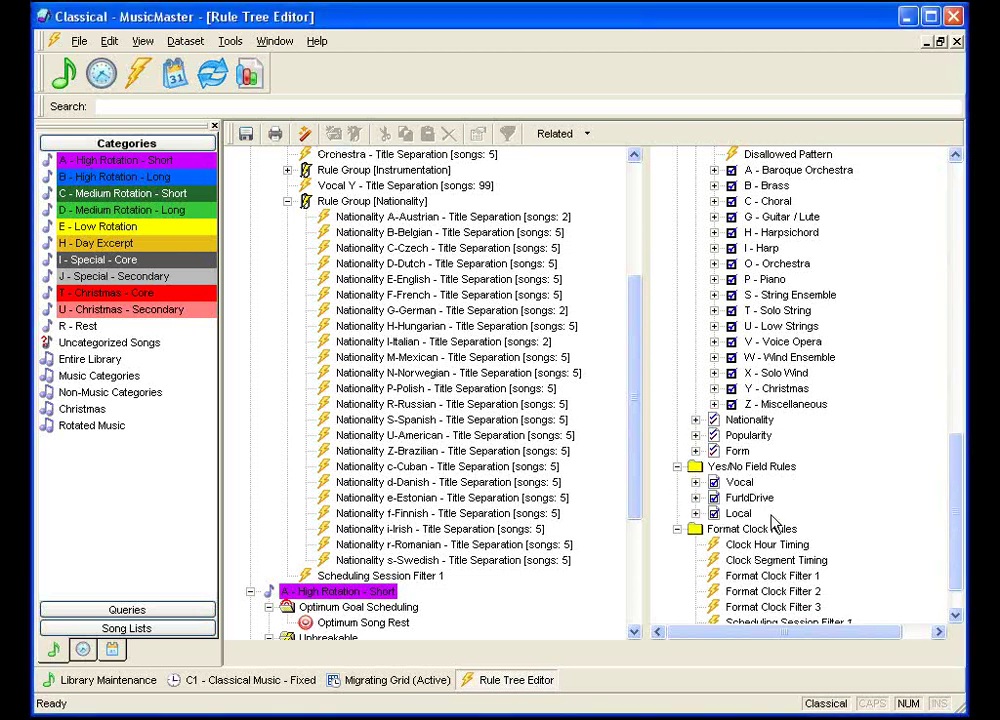
click(697, 497)
click(714, 513)
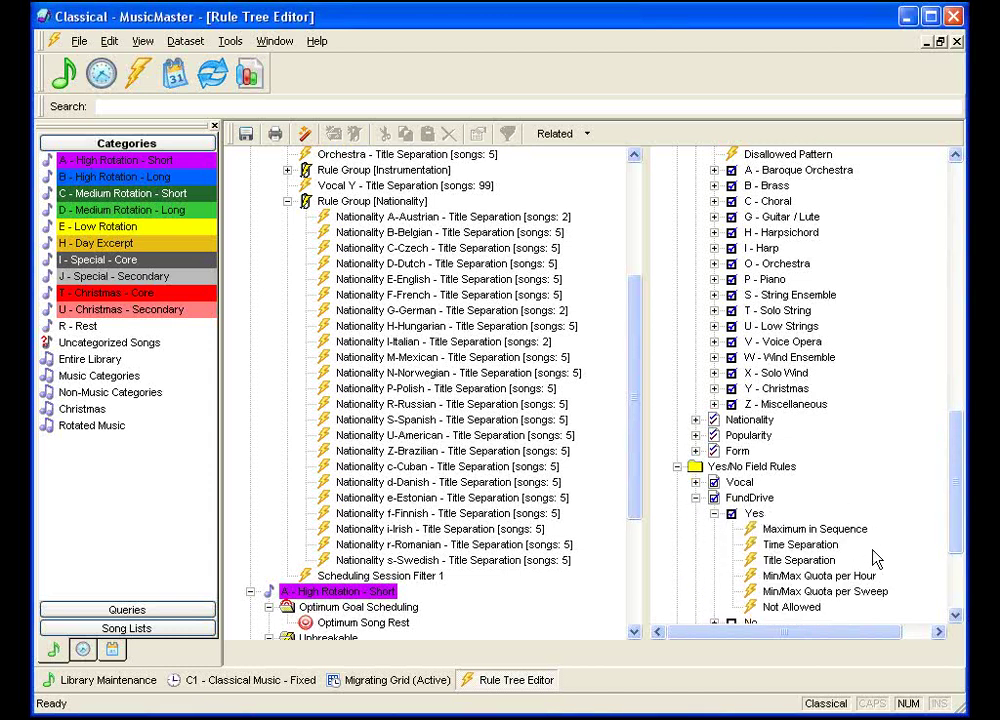
scroll(860, 495, down, 2)
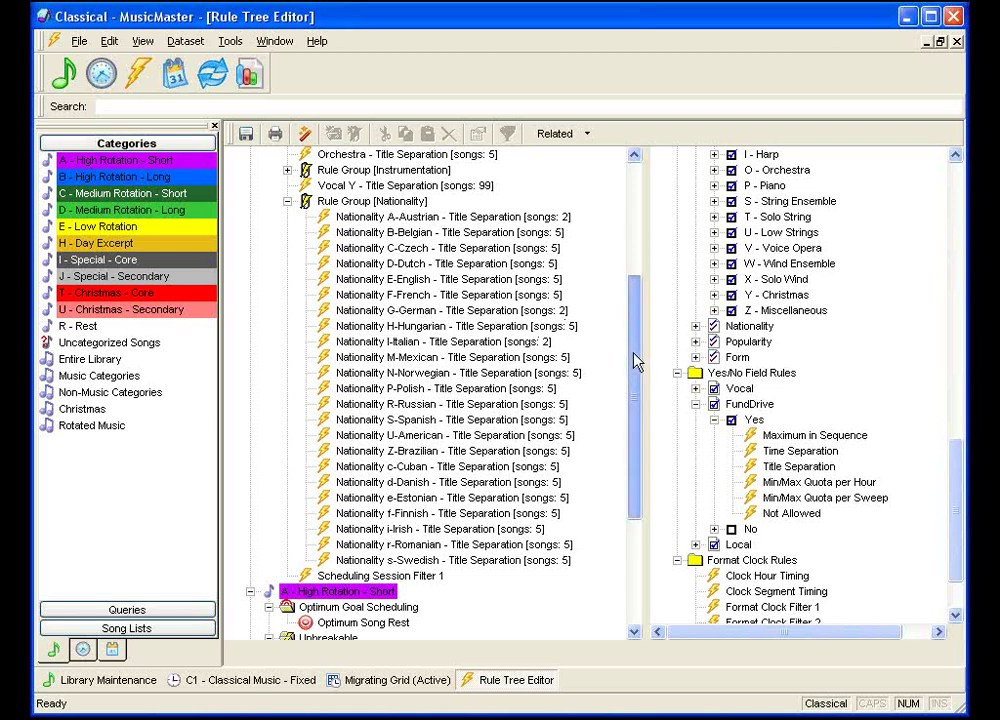
Step: Examine the rules in the Instrumentation rule group under Breakable 1, and collapse the group again
scroll(636, 355, up, 3)
click(285, 281)
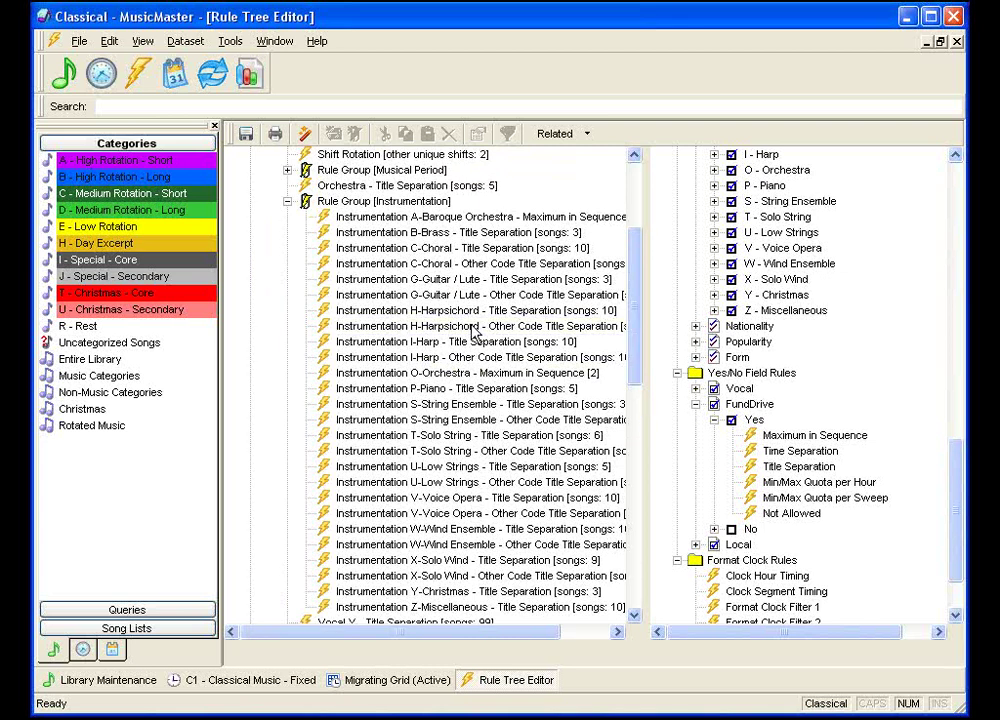
click(287, 202)
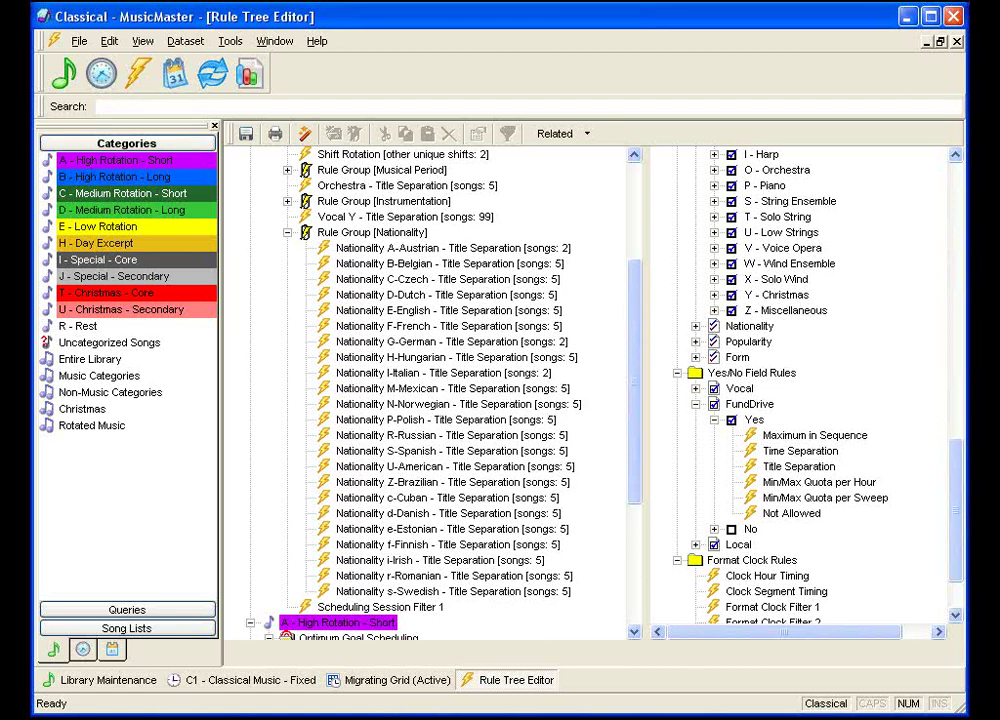
Step: Open the Schedule Editor for 5/6/2009, 12AM through 11PM, and look through the songs scheduled in the early hours
key(F5)
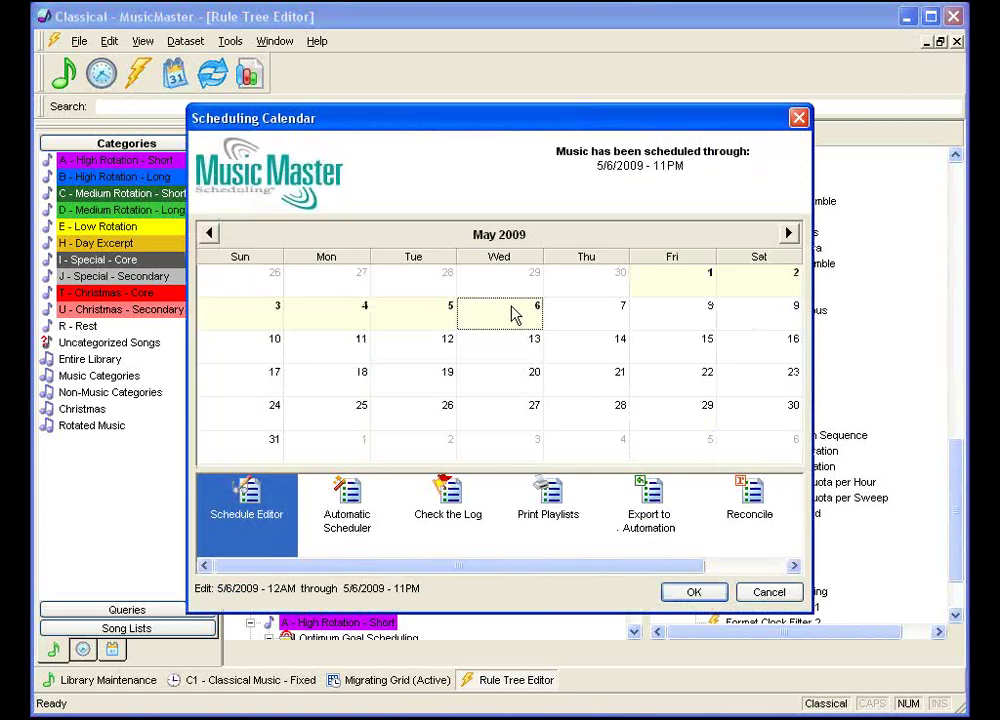
key(Escape)
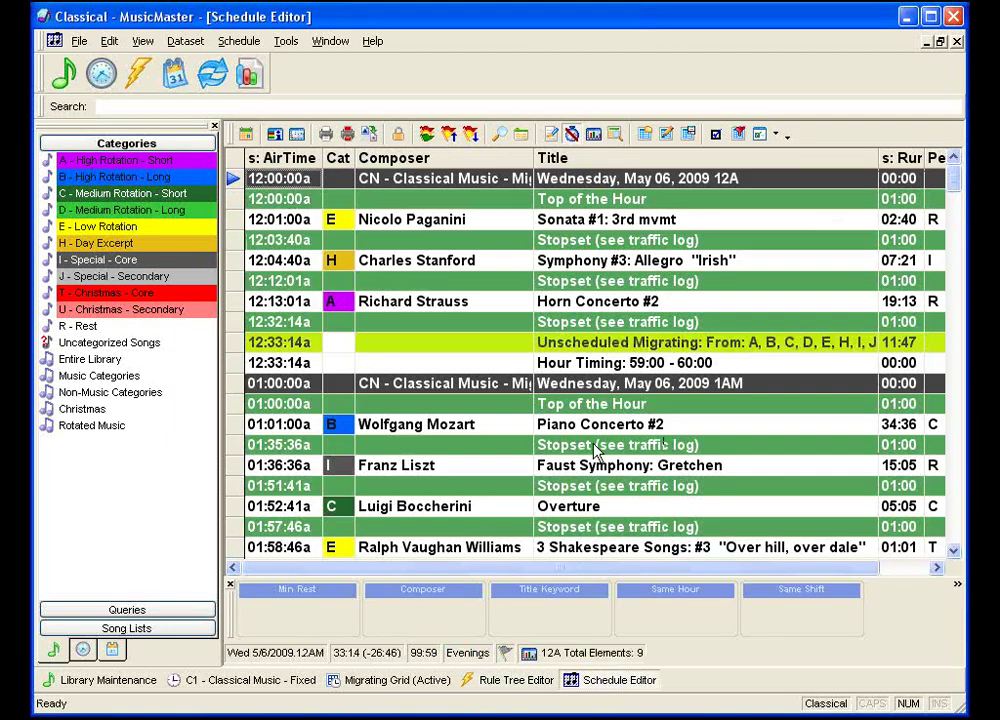
scroll(594, 450, down, 1)
scroll(391, 366, down, 2)
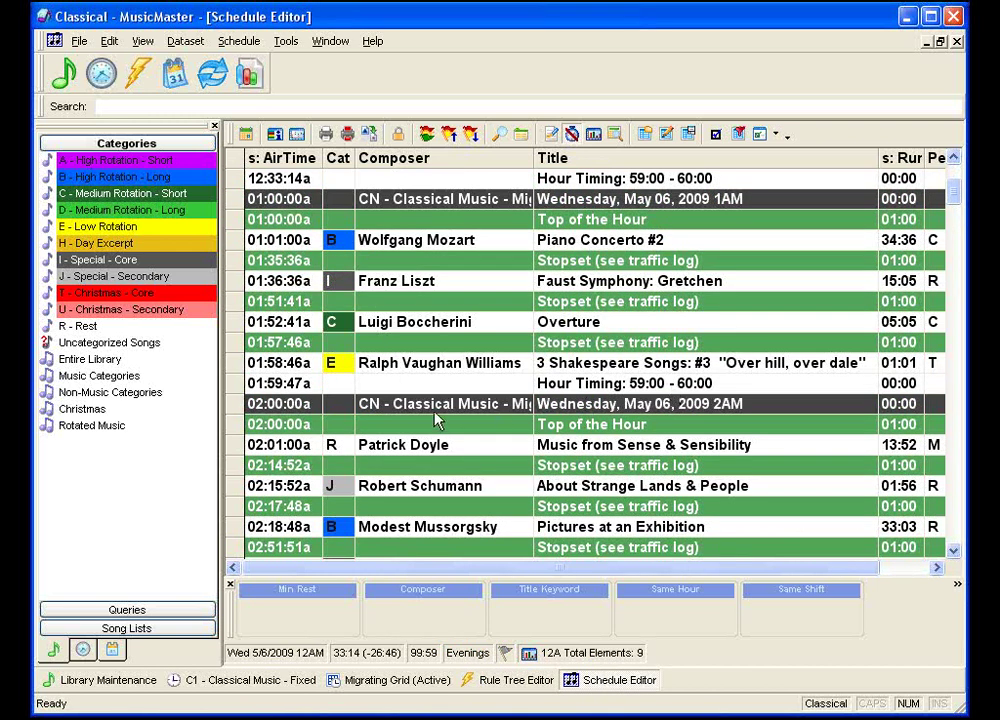
key(ctrl+v)
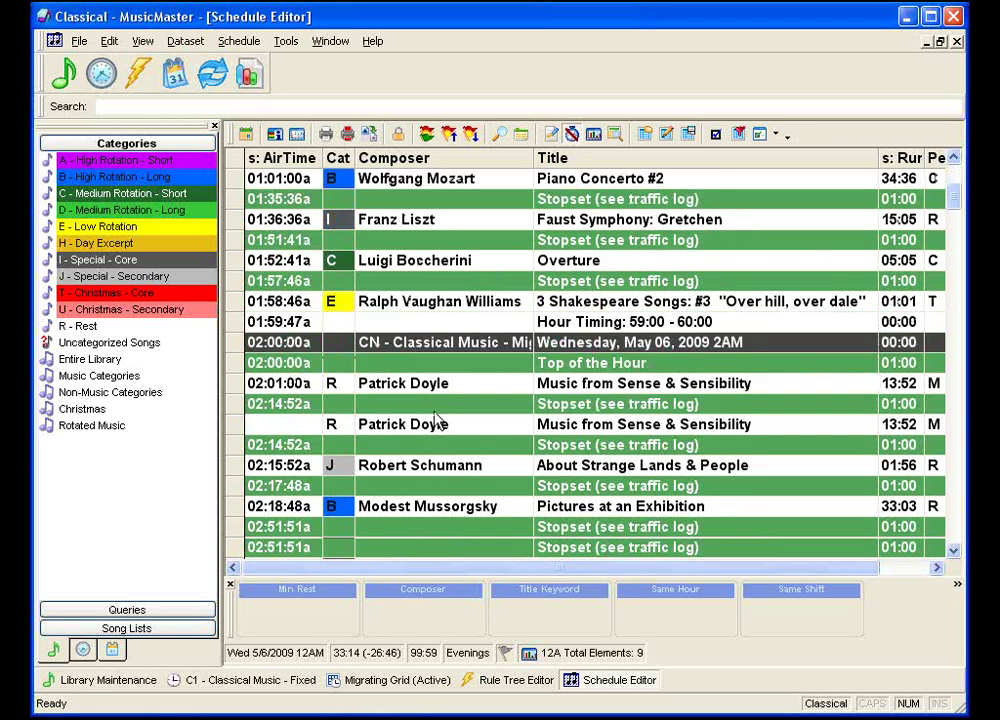
key(Delete)
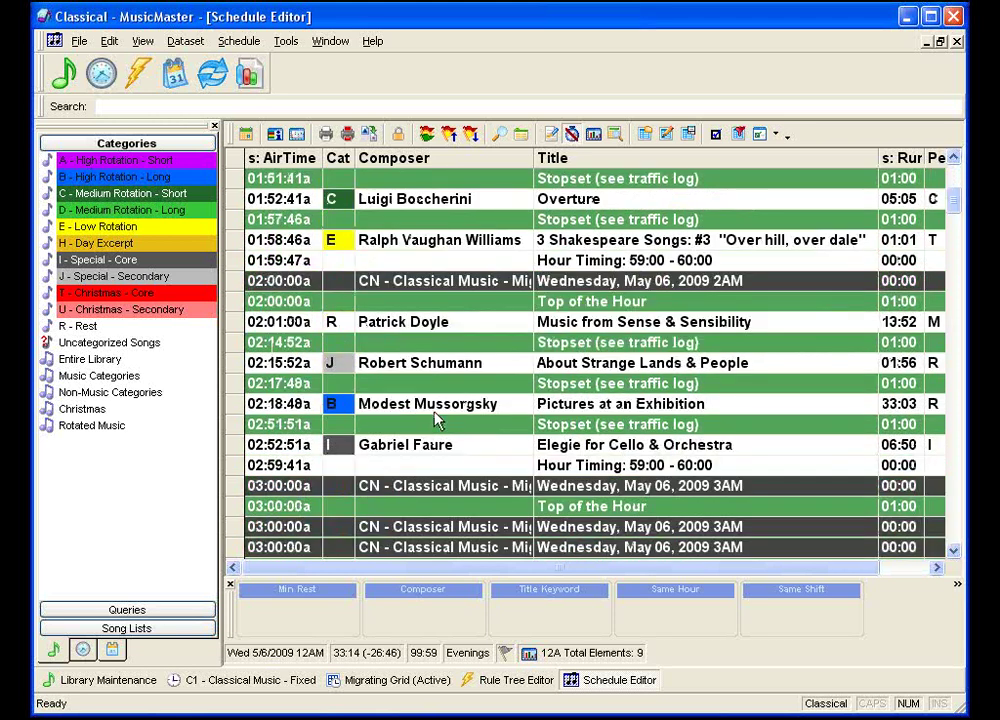
Step: Look through the songs scheduled from 12AM to 4AM on May 6, 2009, ending at the unscheduled 12:33:14a element
scroll(435, 418, up, 2)
scroll(575, 462, down, 2)
scroll(578, 464, up, 2)
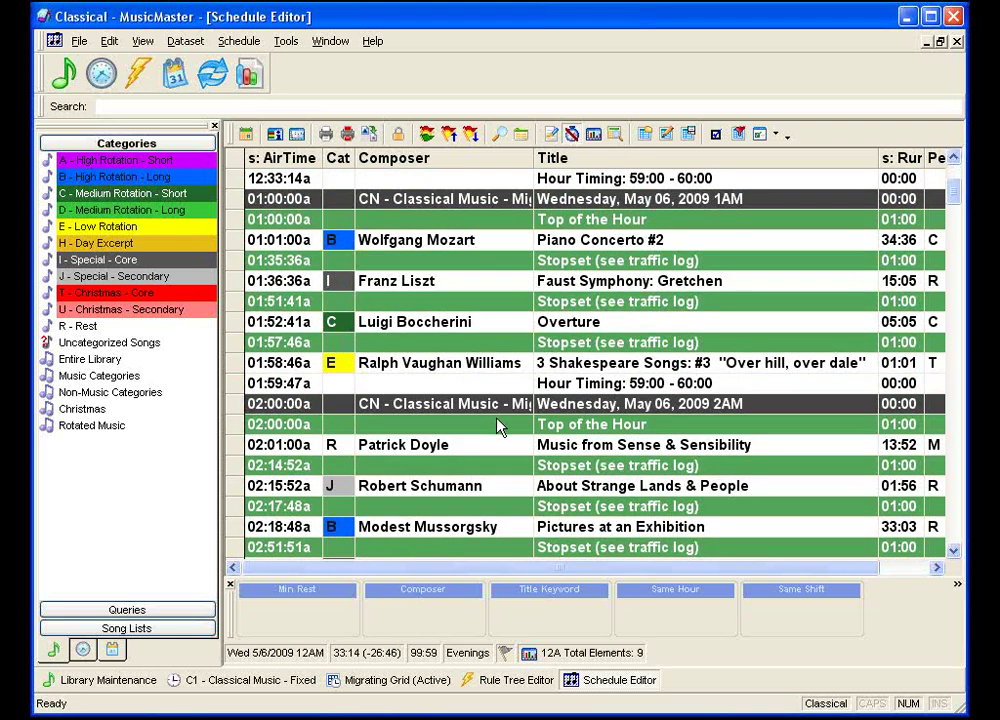
scroll(498, 426, down, 2)
scroll(457, 447, down, 1)
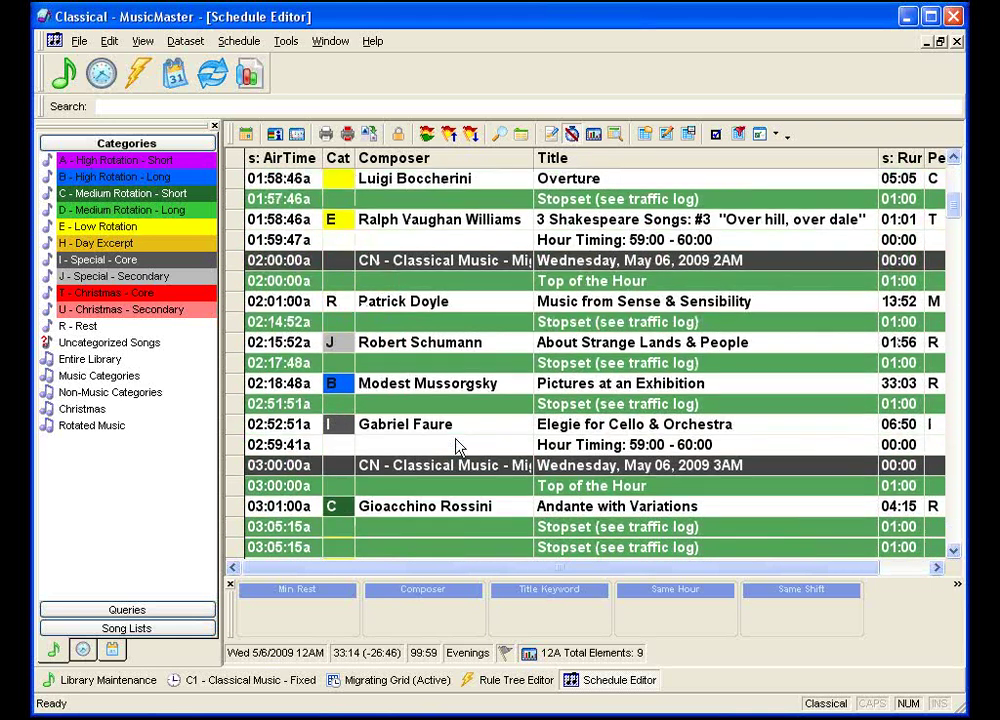
scroll(458, 447, down, 3)
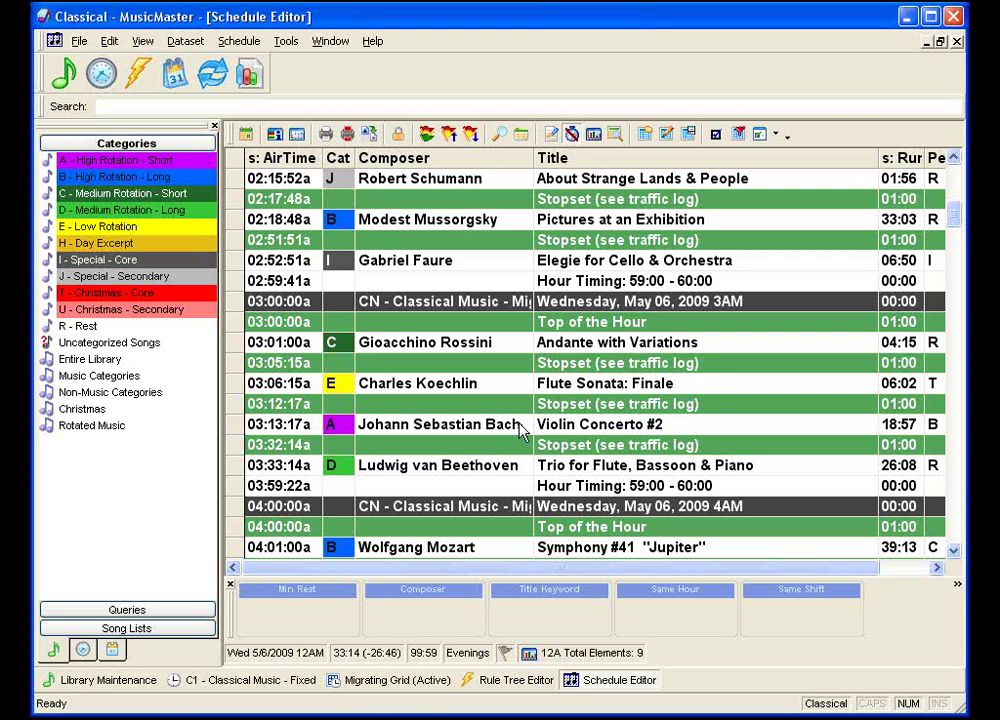
scroll(520, 428, up, 4)
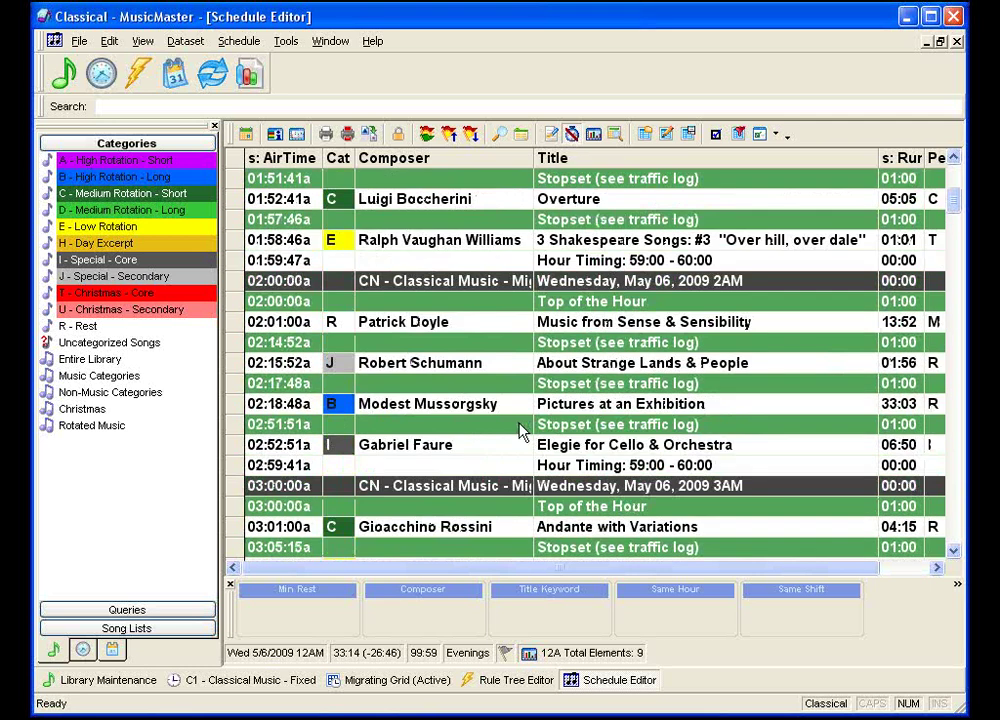
scroll(520, 428, up, 5)
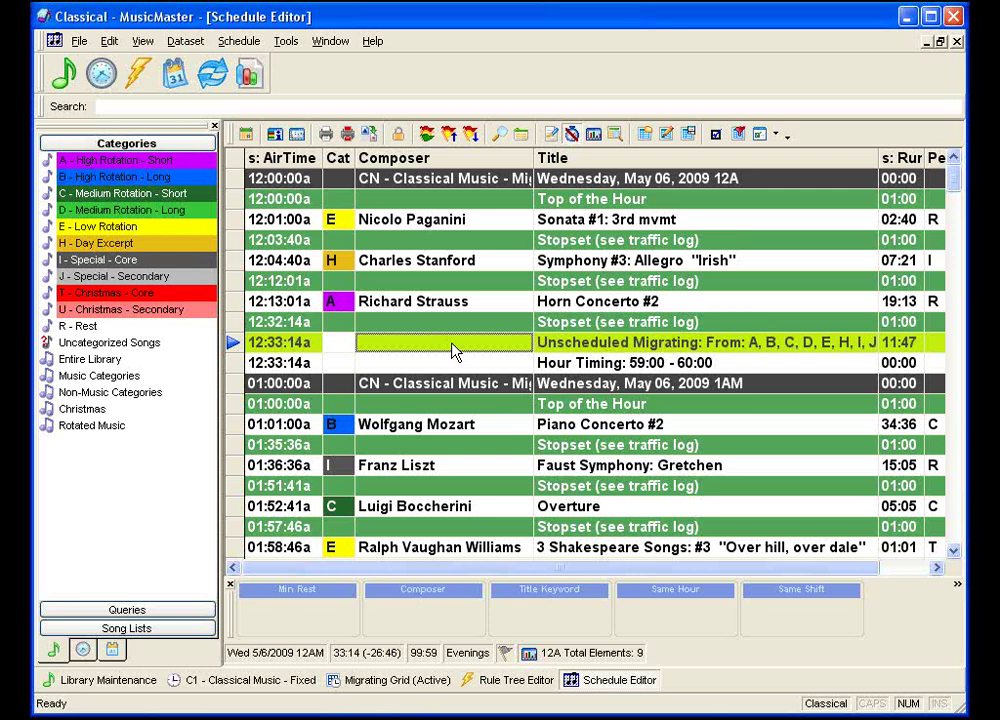
Step: Search for composers matching "..bach.." to fill the unscheduled 12:33:14a element, hide the category list and widen the rule test results
text(..ba)
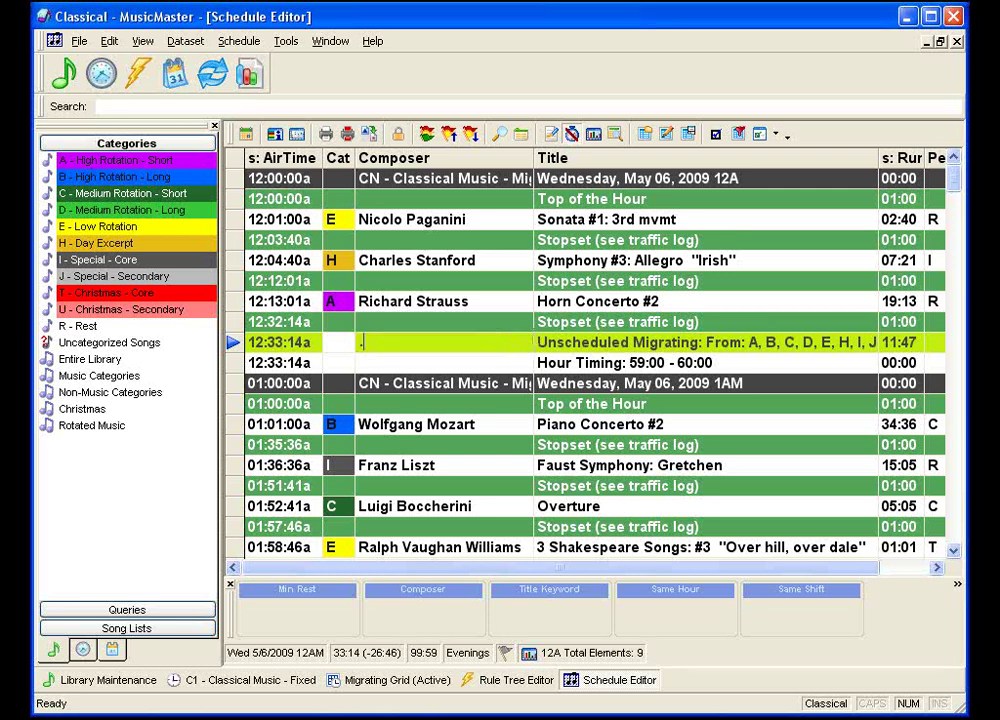
text(ch..)
key(Return)
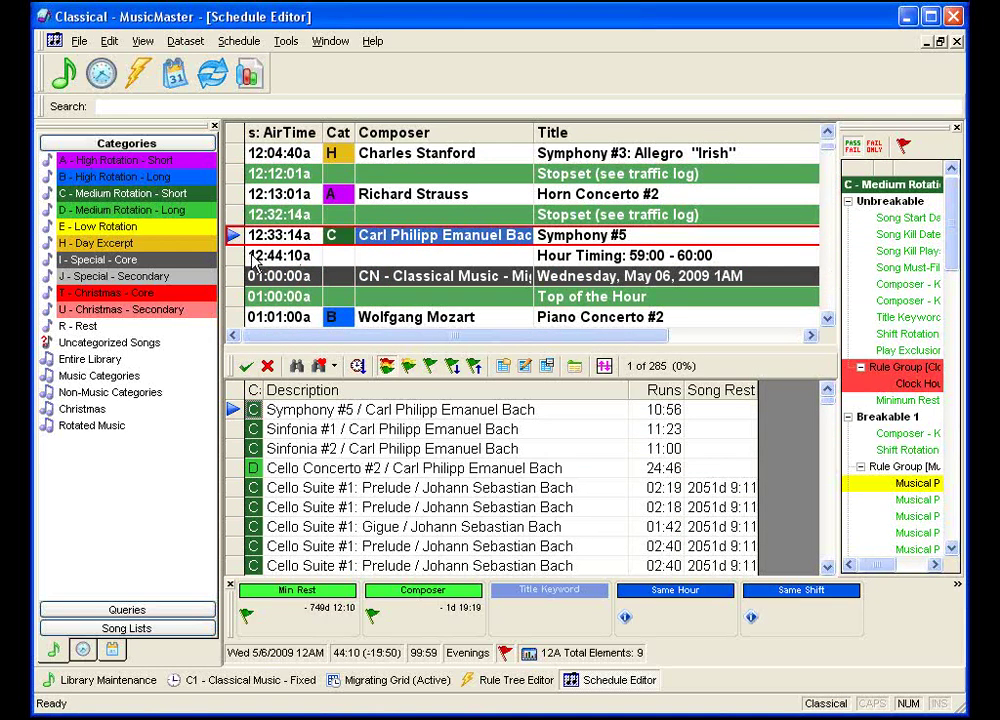
click(215, 127)
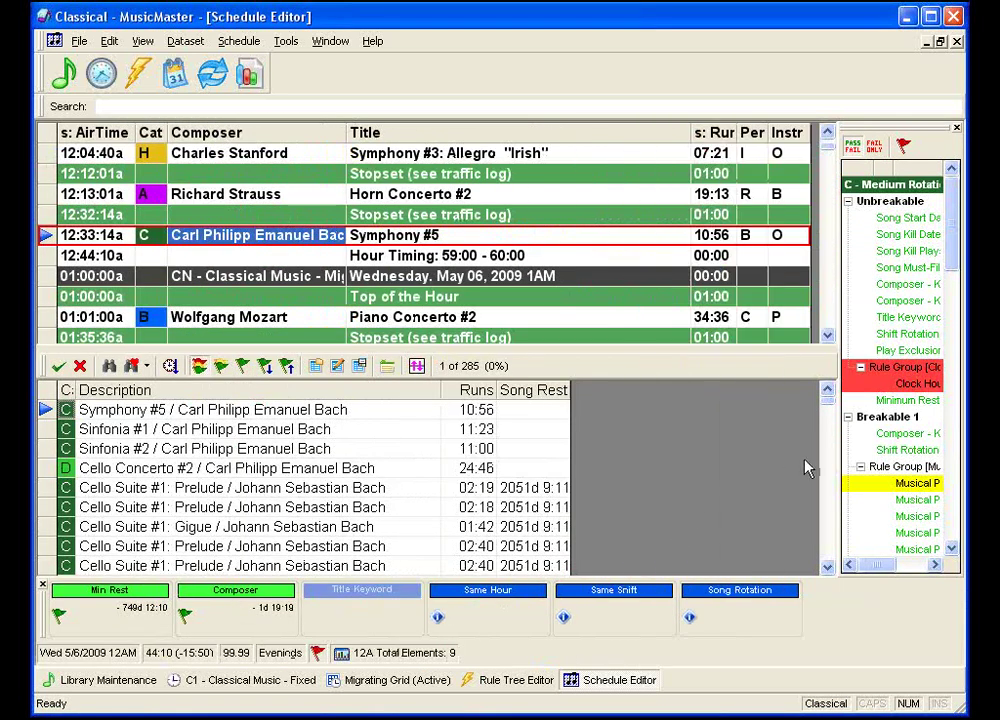
drag(837, 440, 788, 441)
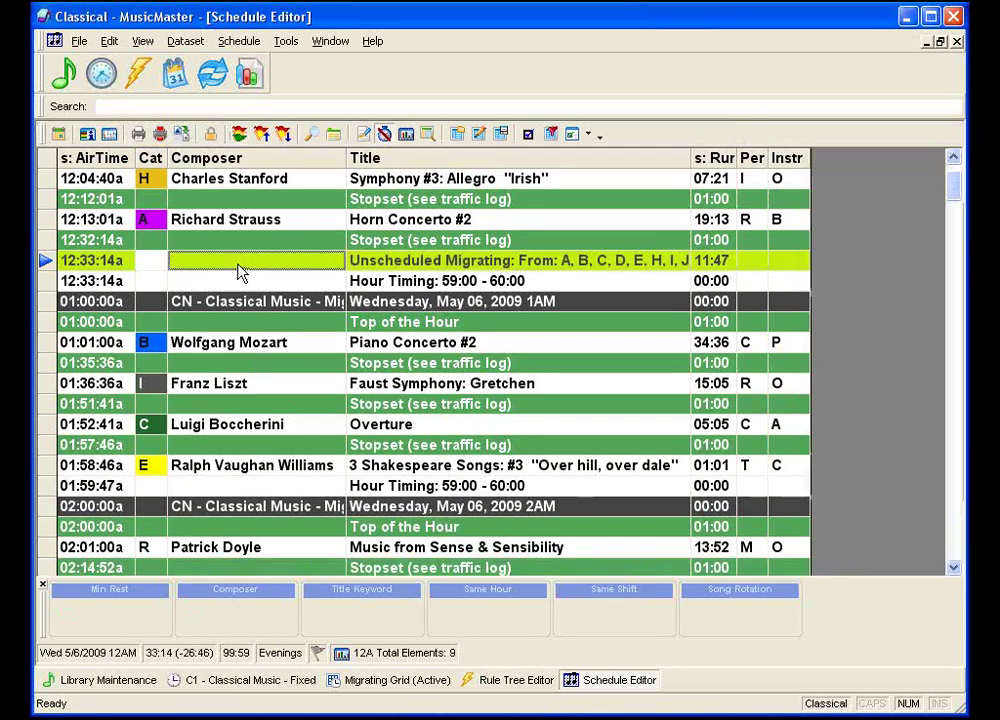
Step: Search for composers matching "..mozart.." for the 12:33:14a element, check the composer rule history, and leave the element unscheduled
text(..mozart.)
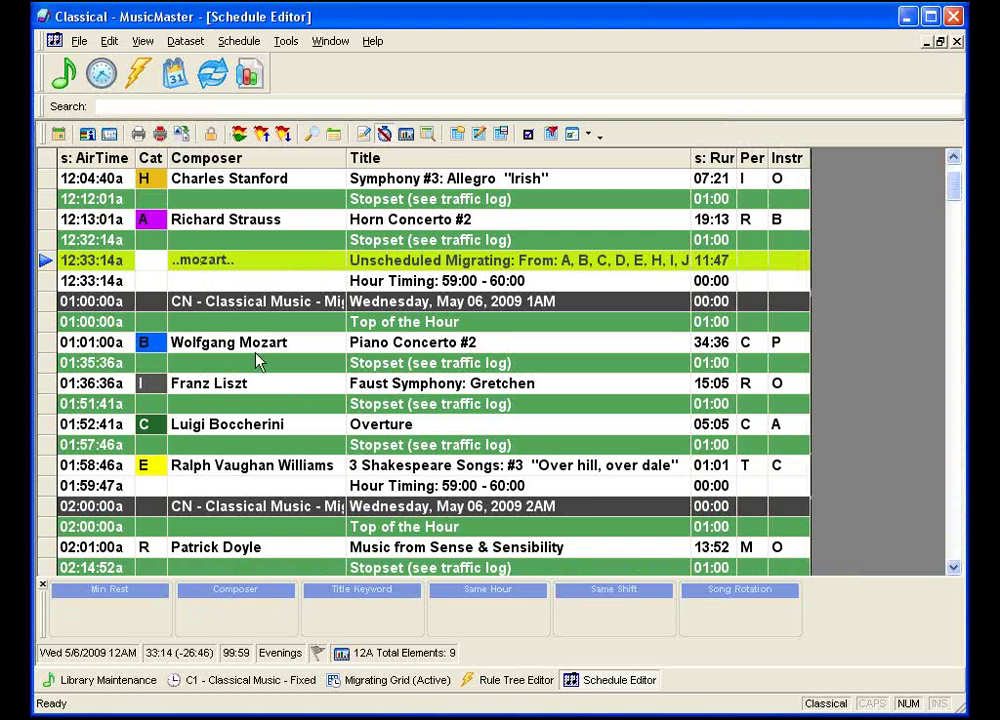
text(.)
key(Return)
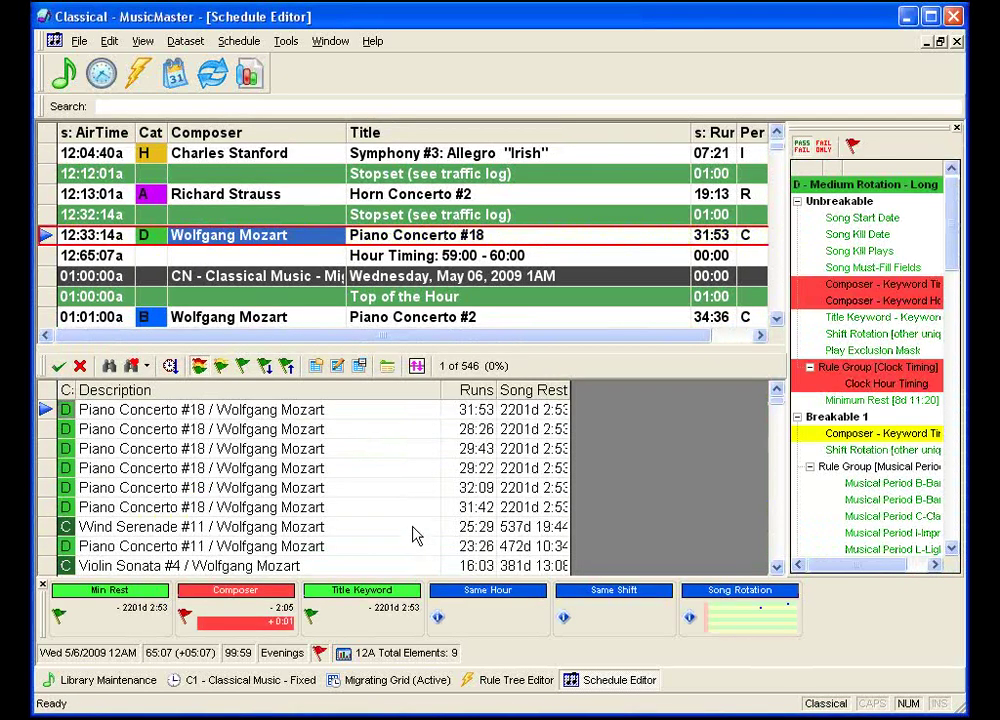
mouse_move(285, 637)
key(Delete)
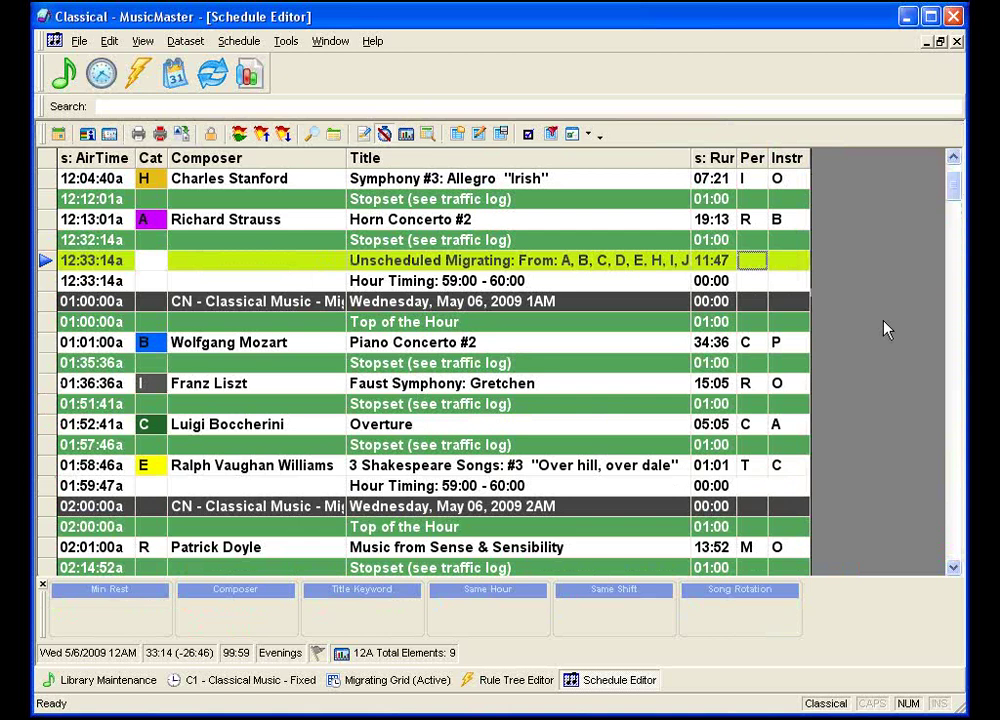
Step: Search for songs of musical period T for the unscheduled 12:33:14a element, and leave the results without scheduling one
scroll(884, 330, up, 1)
scroll(884, 330, up, 1)
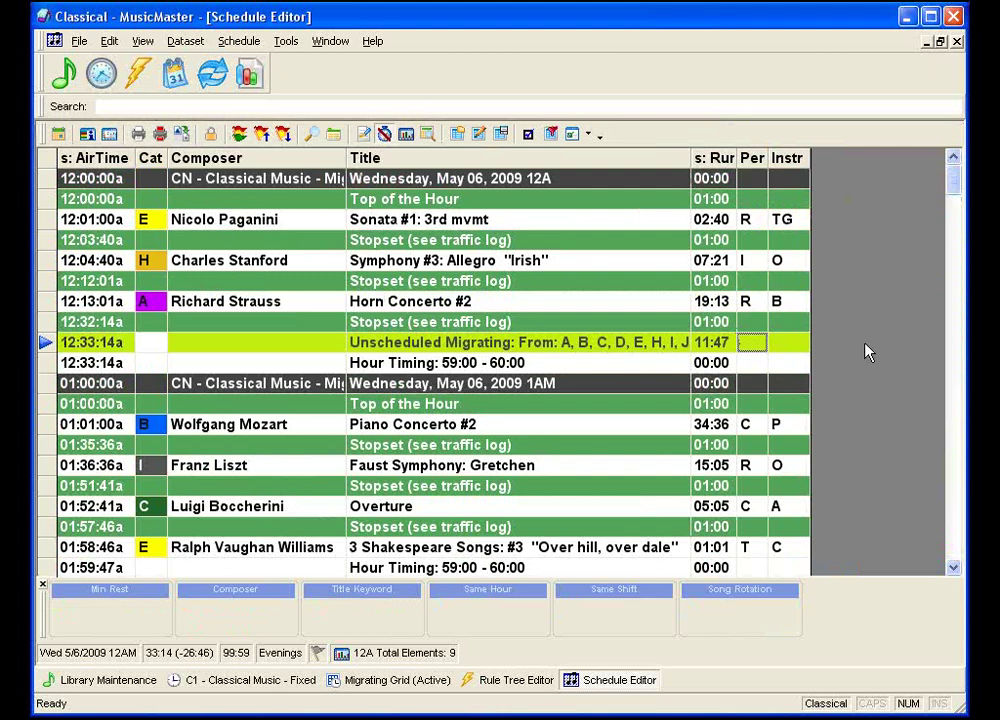
text(T)
key(Return)
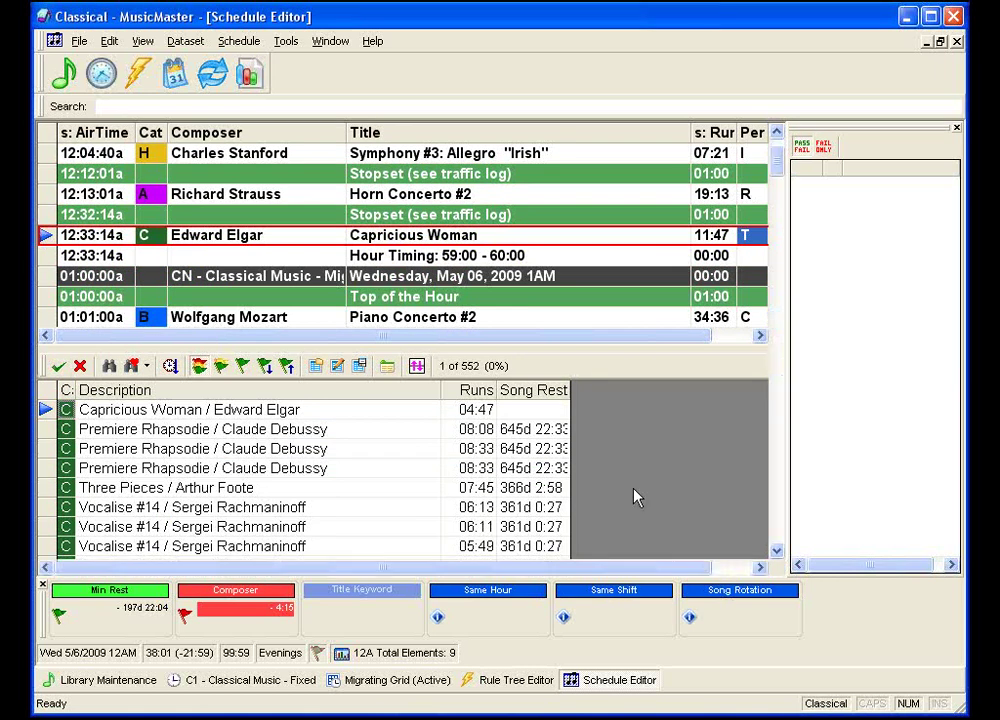
key(Escape)
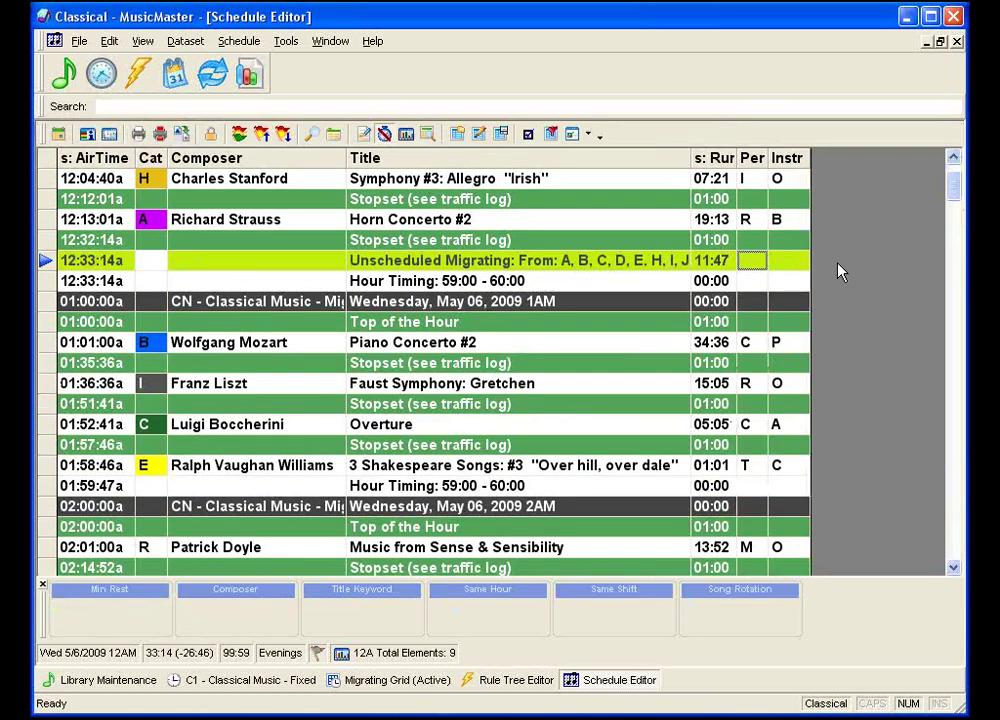
Step: Search for replacement songs for the 12:33:14a element using the saved Webinar Query with composer mozart
right_click(277, 261)
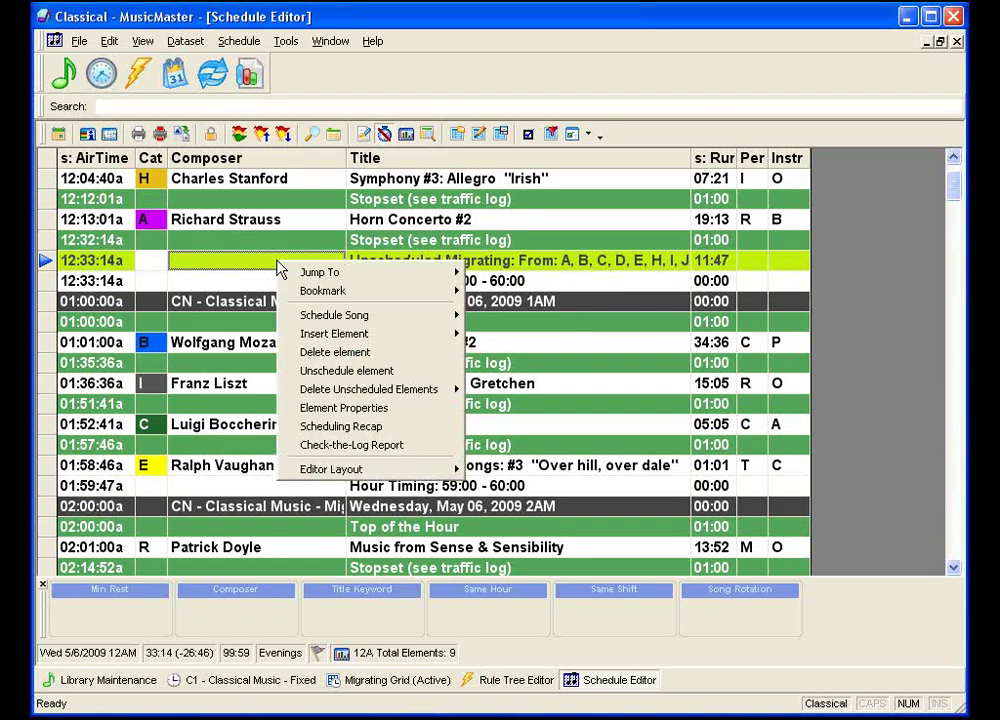
mouse_move(430, 326)
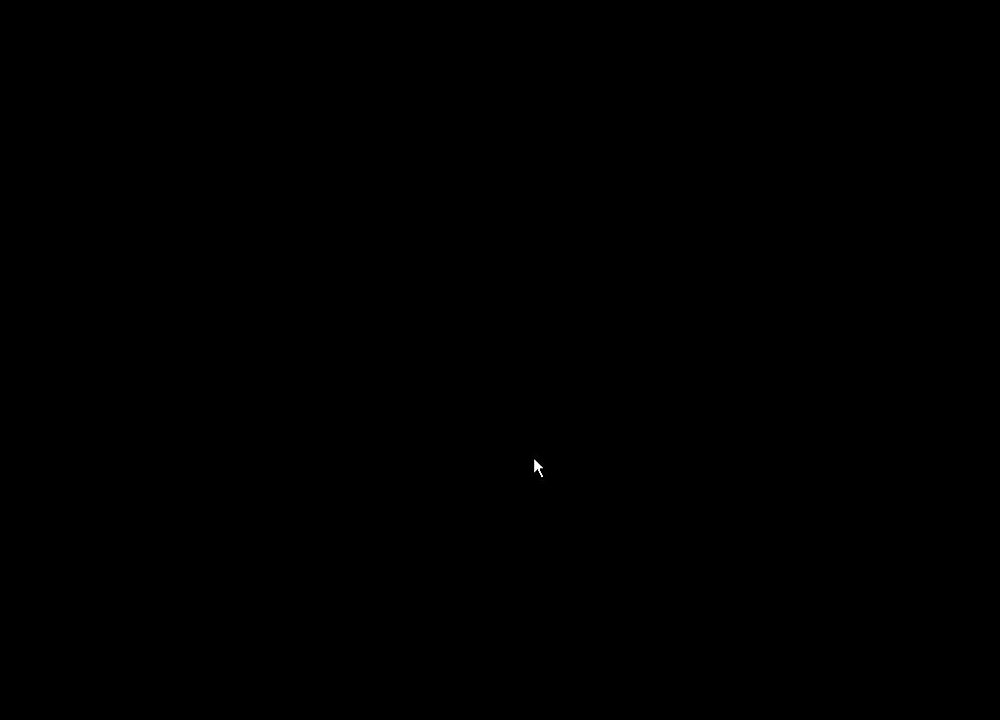
mouse_move(600, 463)
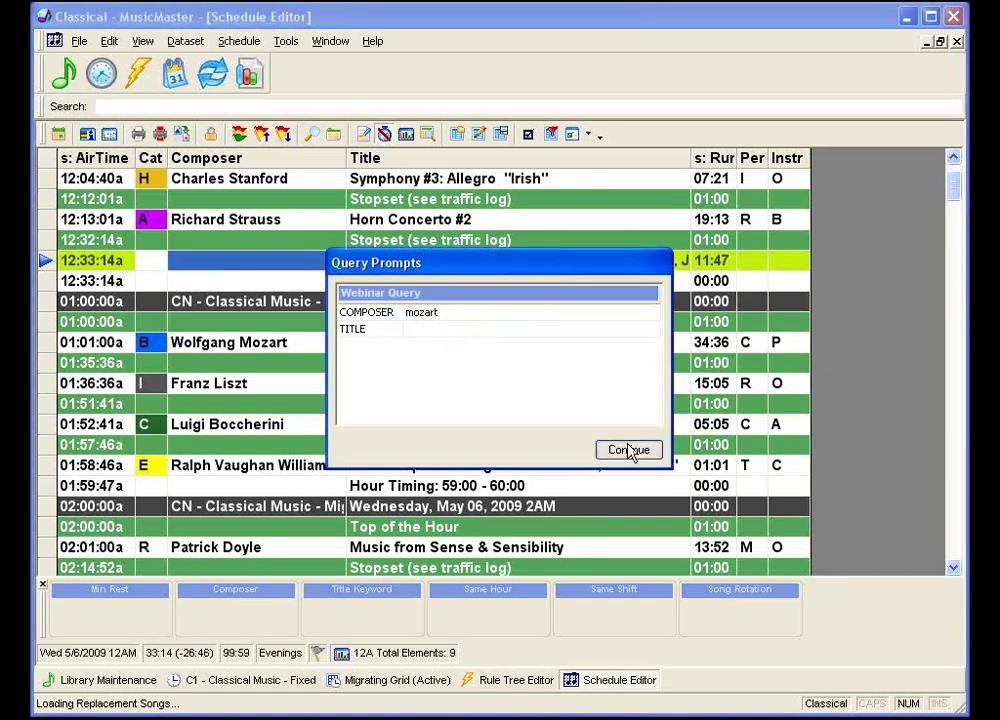
click(625, 448)
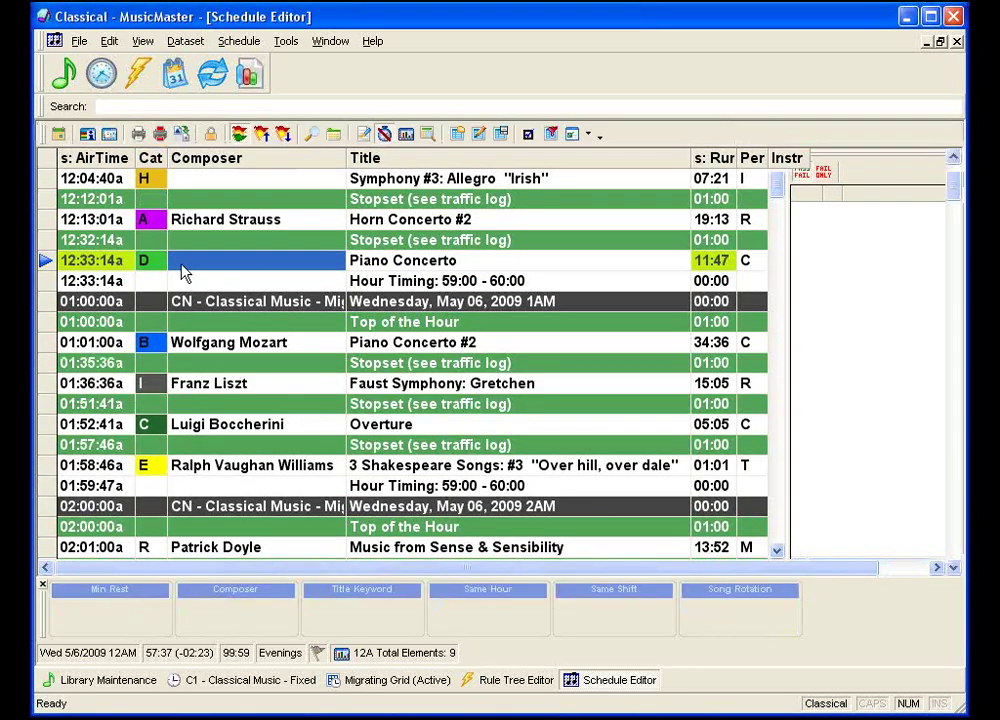
Step: Search for songs for the 12:33:14a element with the saved Composer/Title/RunTime query, using run times from 26:00 to 27:30
right_click(183, 265)
mouse_move(347, 314)
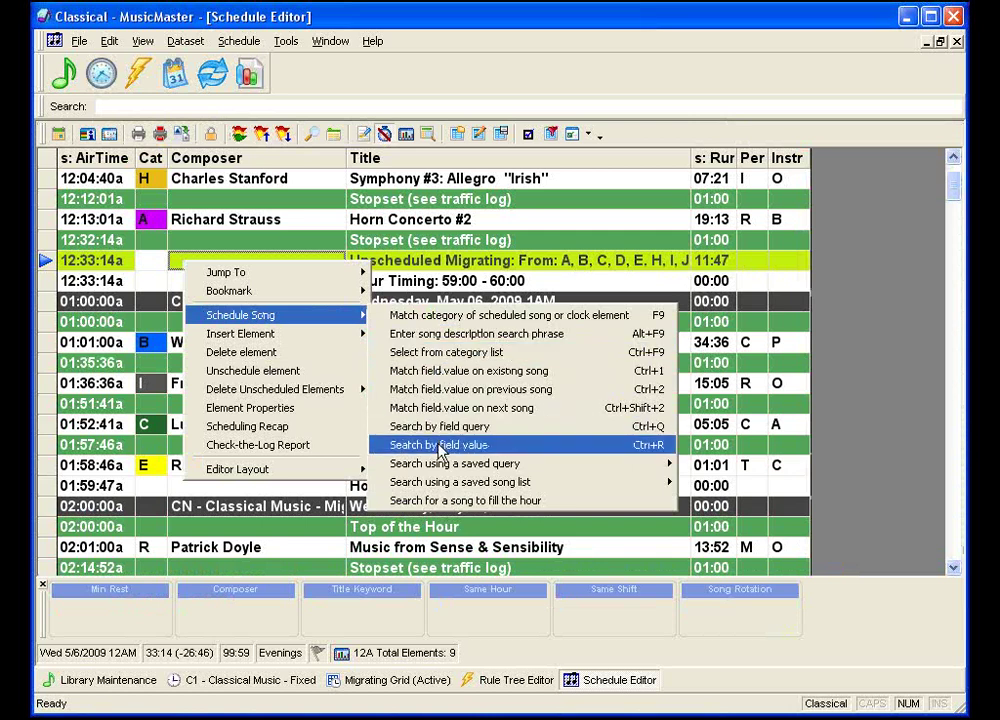
mouse_move(455, 463)
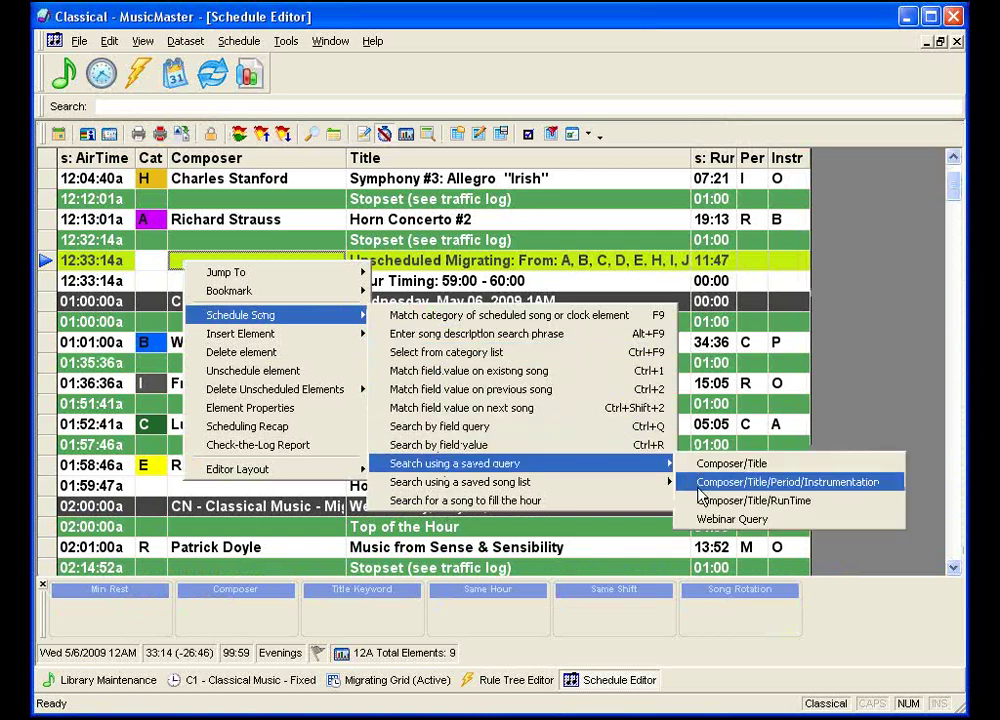
click(695, 501)
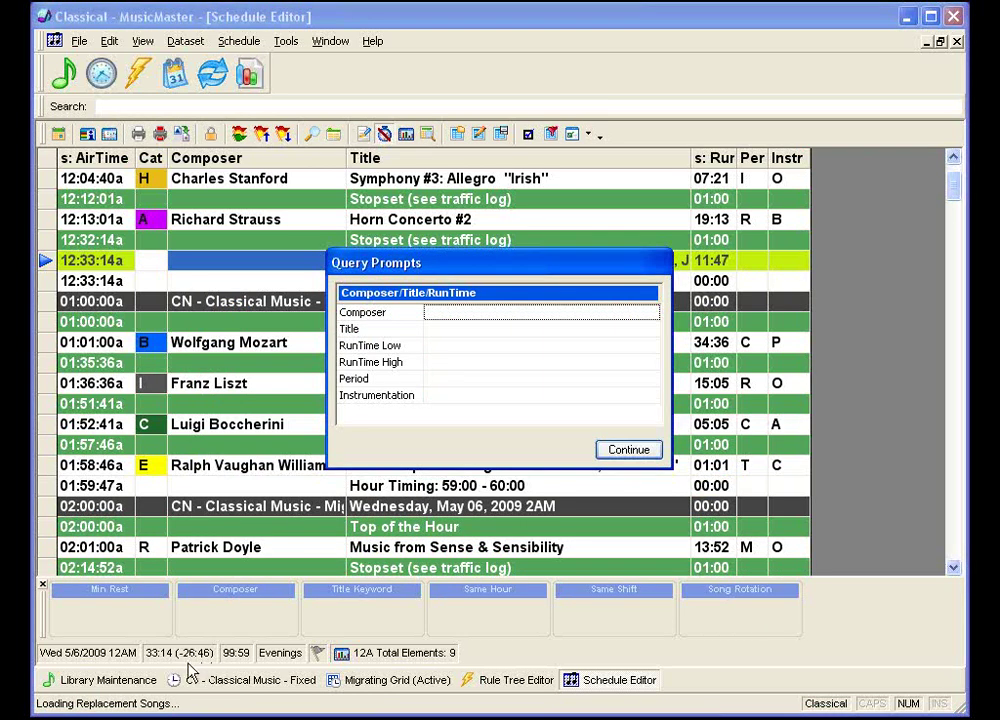
click(447, 350)
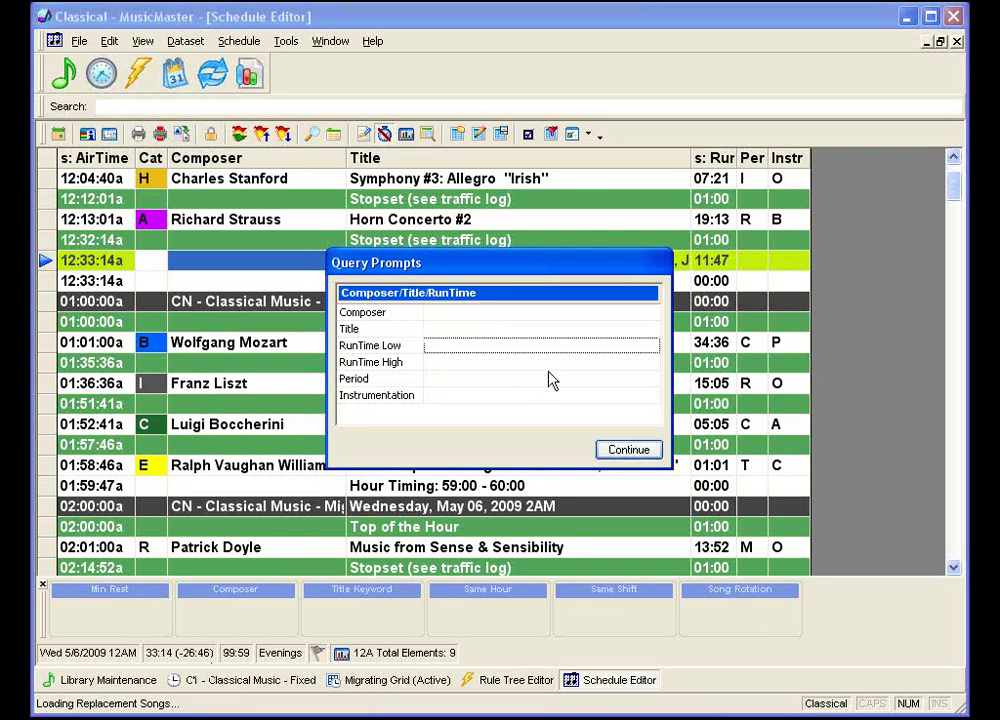
text(26:00)
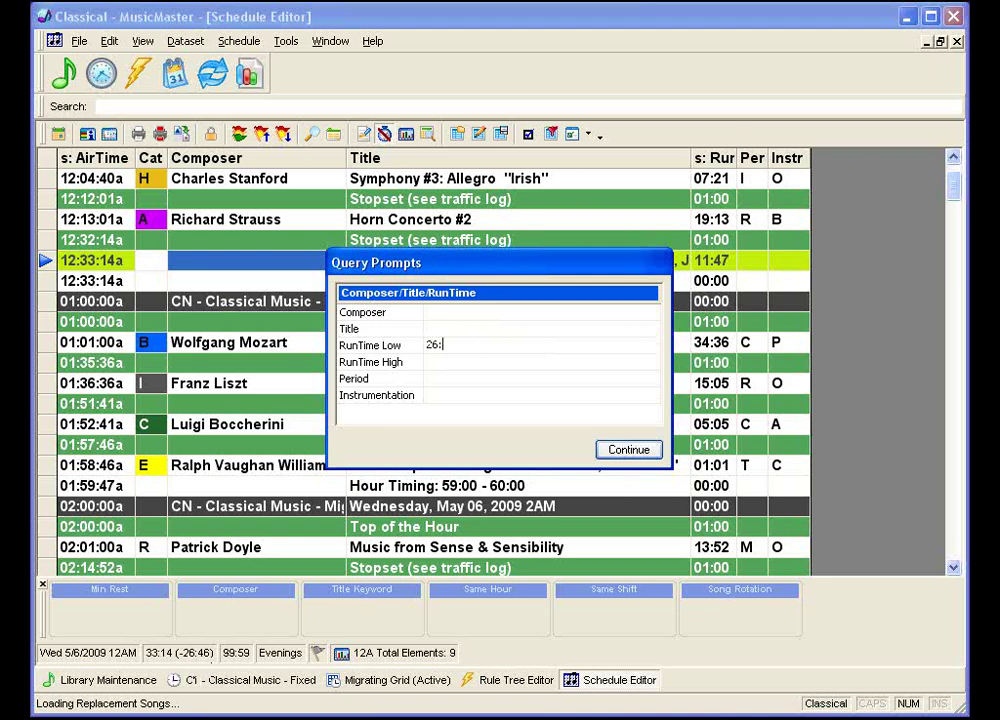
key(Tab)
text(27:30)
click(629, 448)
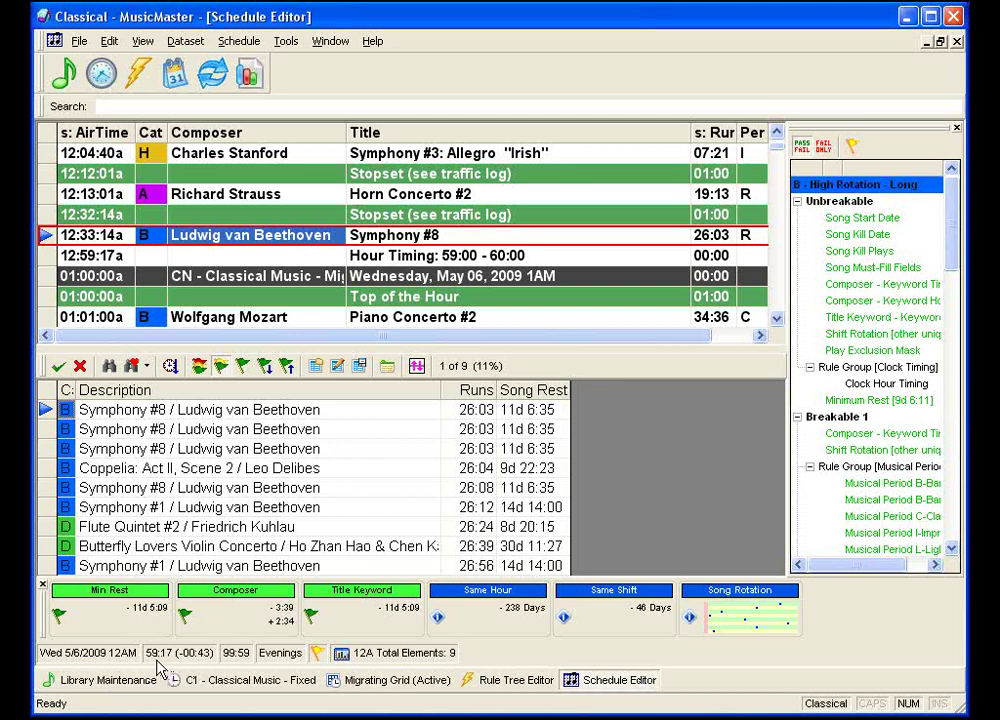
Step: Schedule Ludwig van Beethoven's Symphony #8 from the first search result in the 12:33:14a position
click(352, 412)
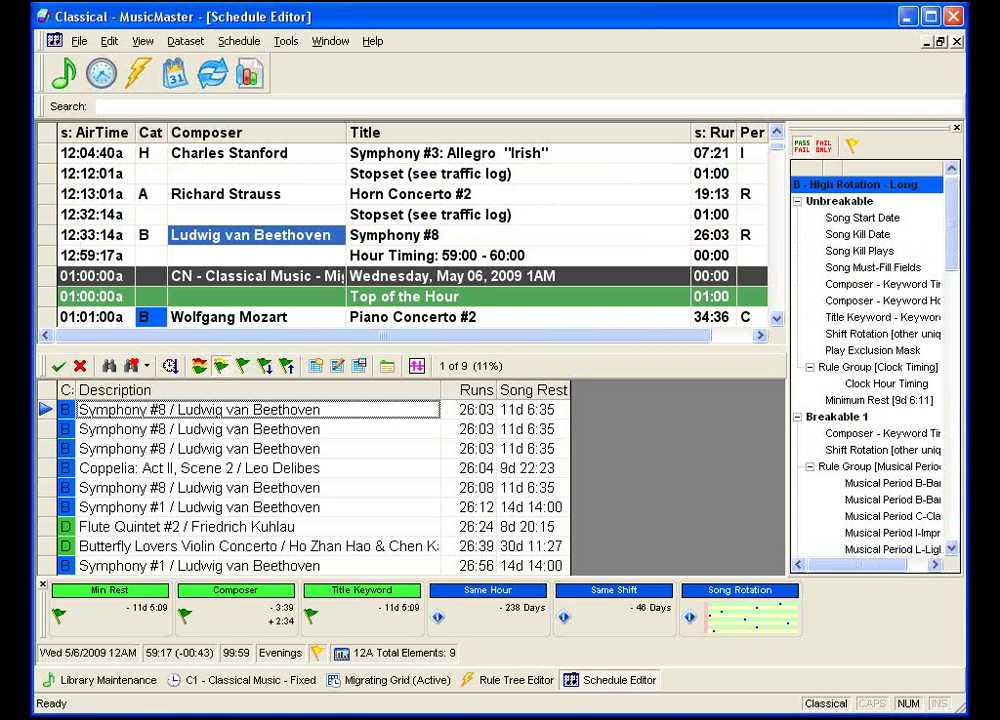
key(Escape)
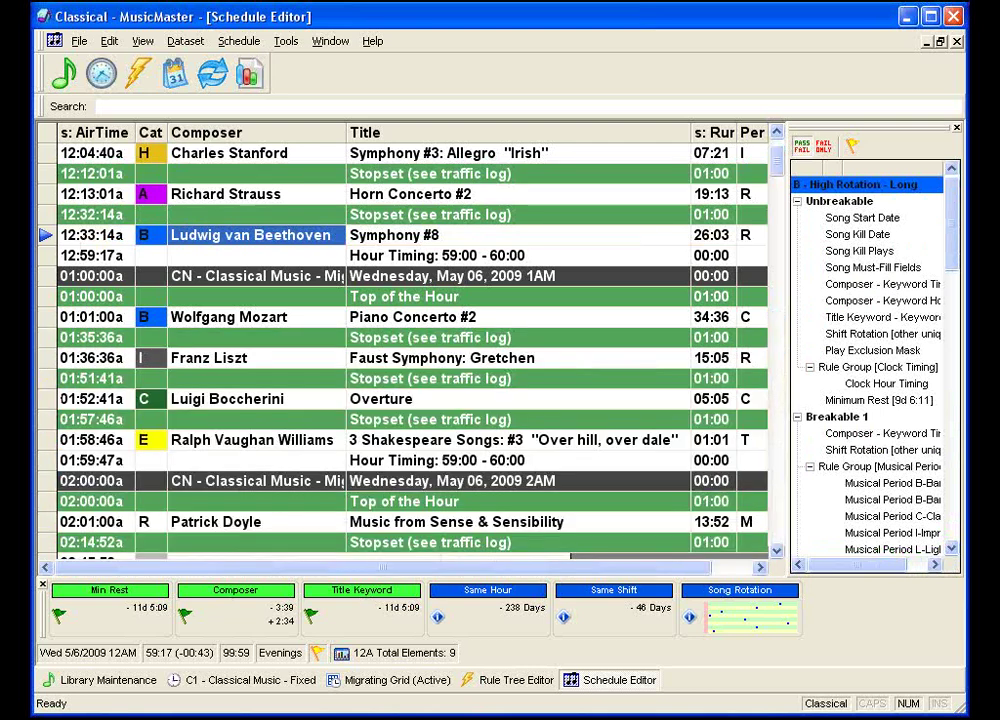
right_click(302, 268)
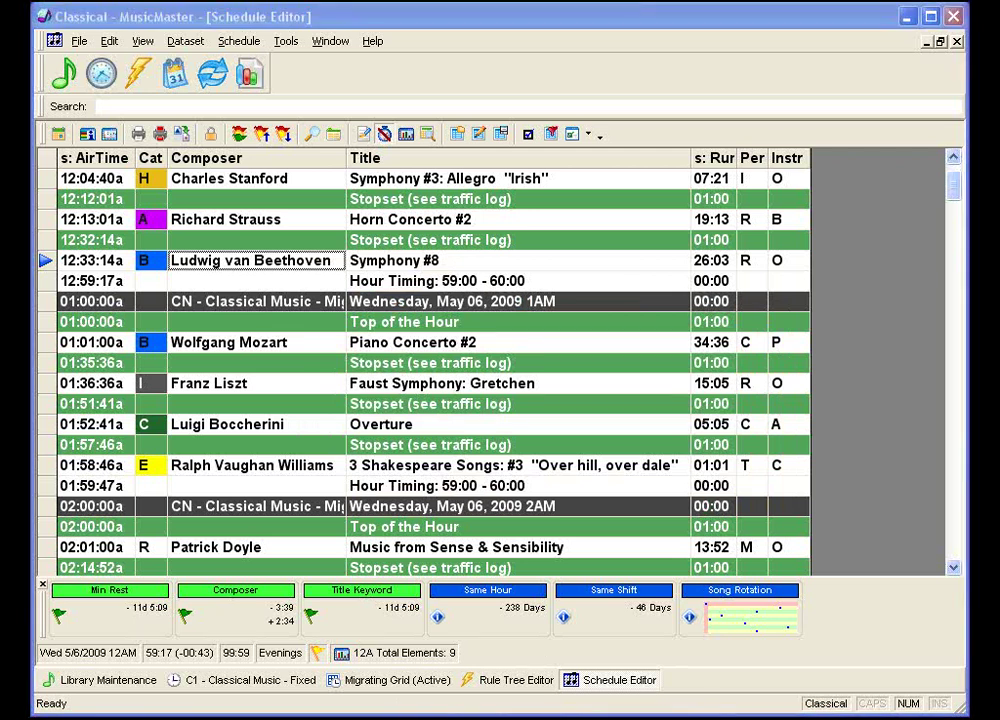
Step: Review the song scheduling options for the 12:33:14a element, and unschedule Beethoven's Symphony #8 from it
right_click(204, 260)
mouse_move(290, 310)
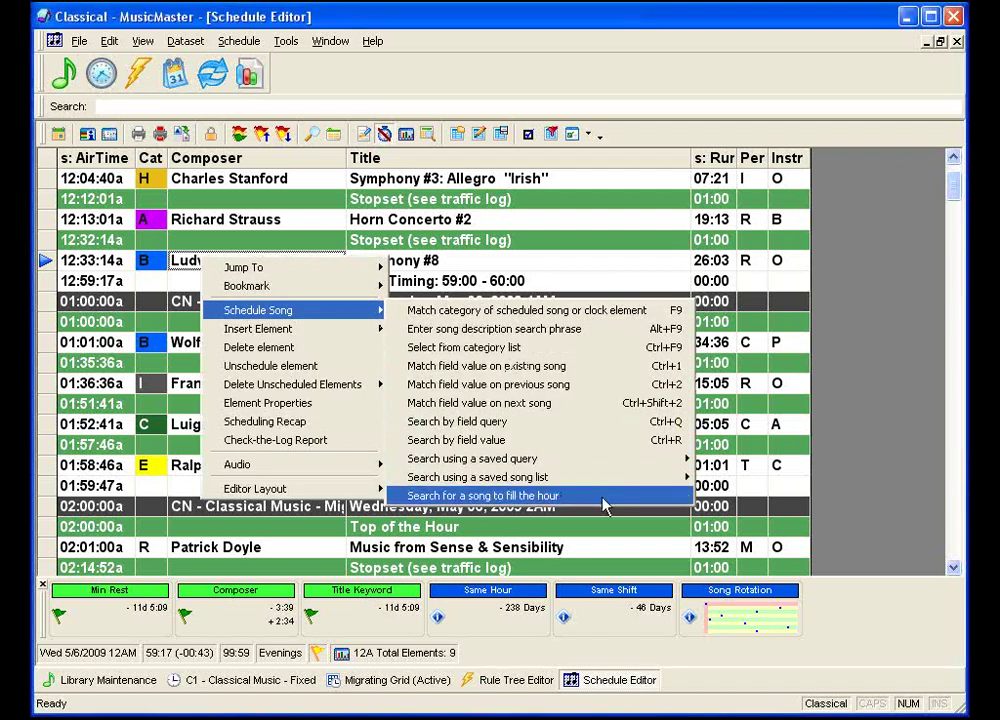
click(868, 335)
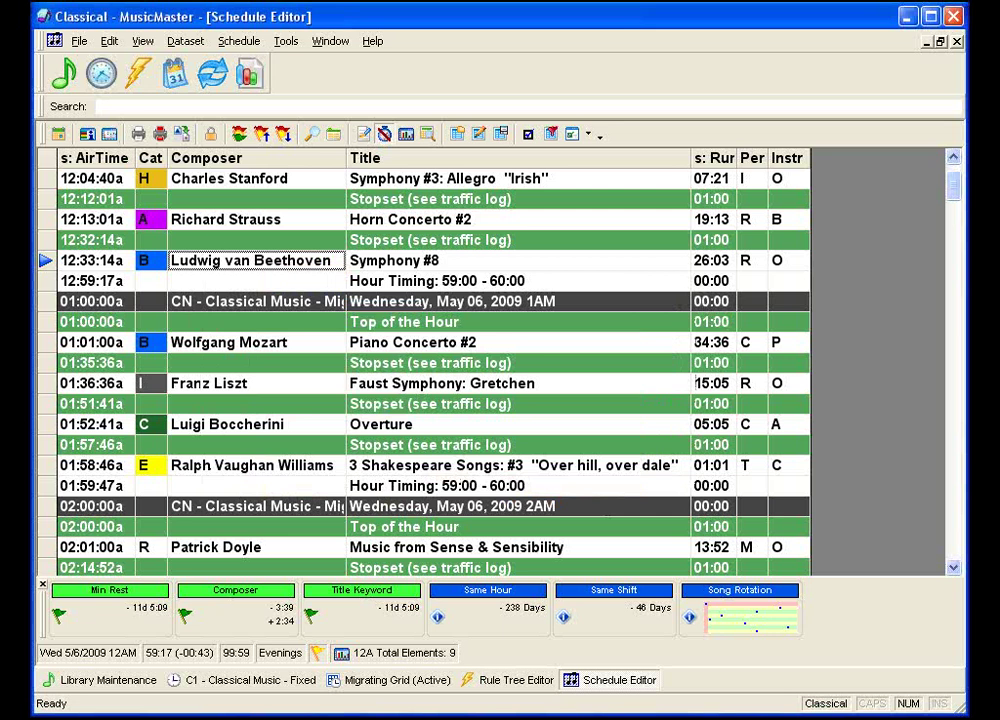
key(alt+e)
key(Escape)
key(Delete)
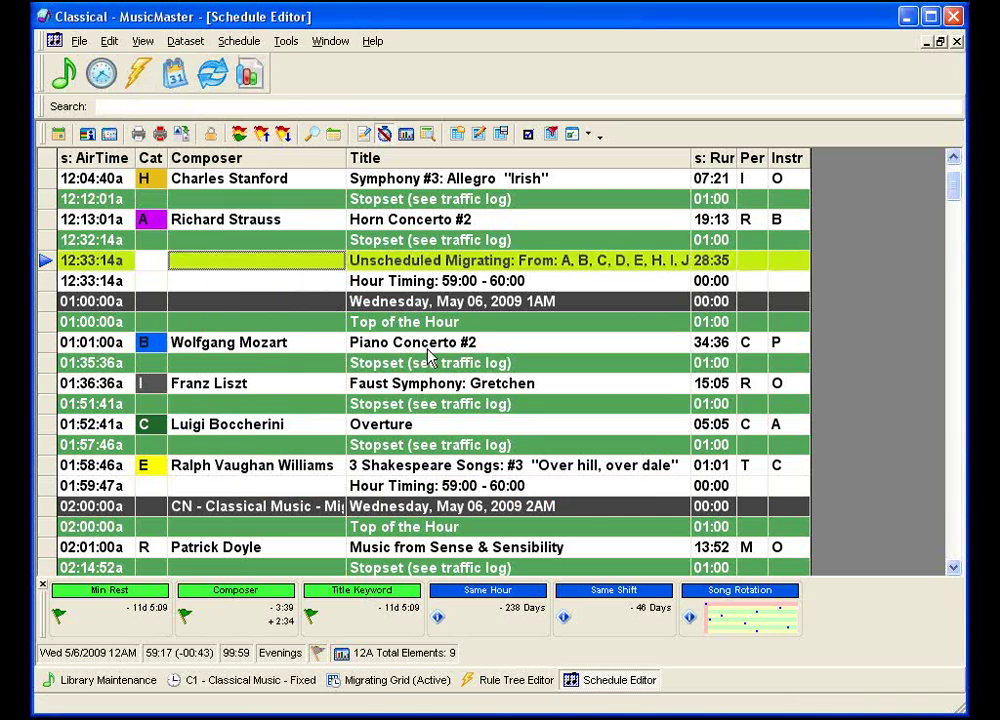
Step: Prepare a search for a song to fill the hour at 12:33:14a with run time Close To 26:46, and cancel it
right_click(186, 270)
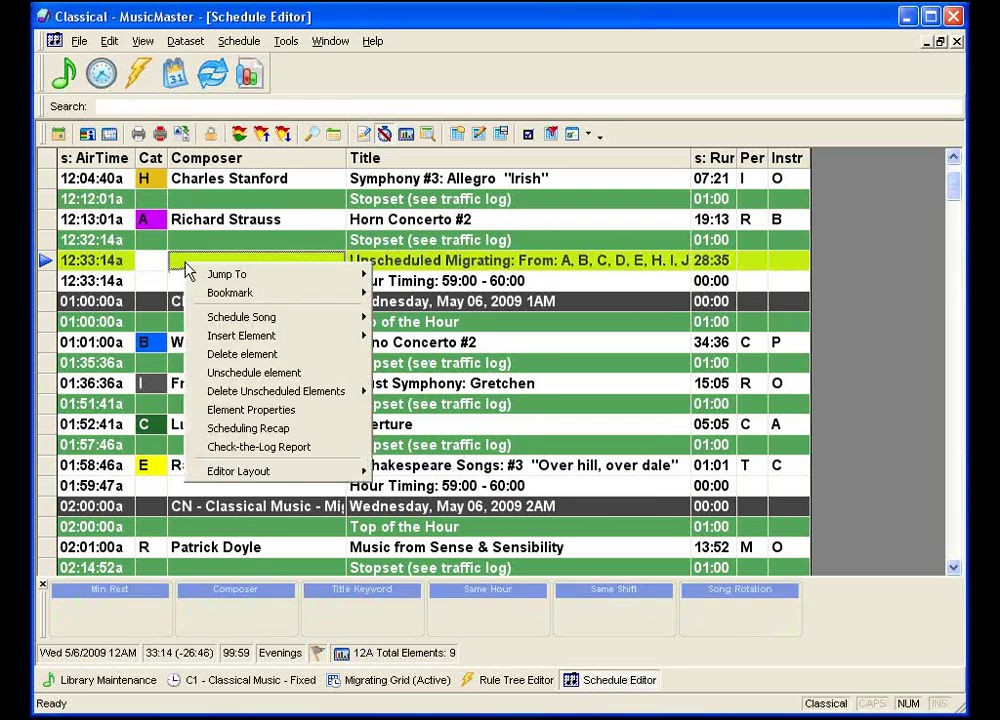
mouse_move(301, 316)
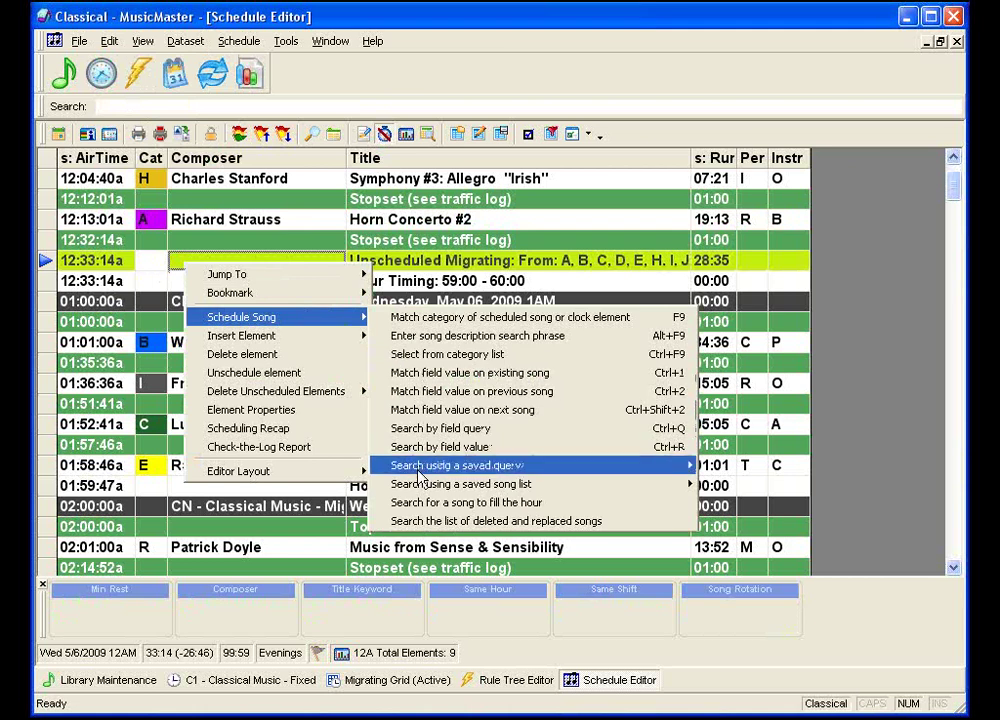
click(420, 503)
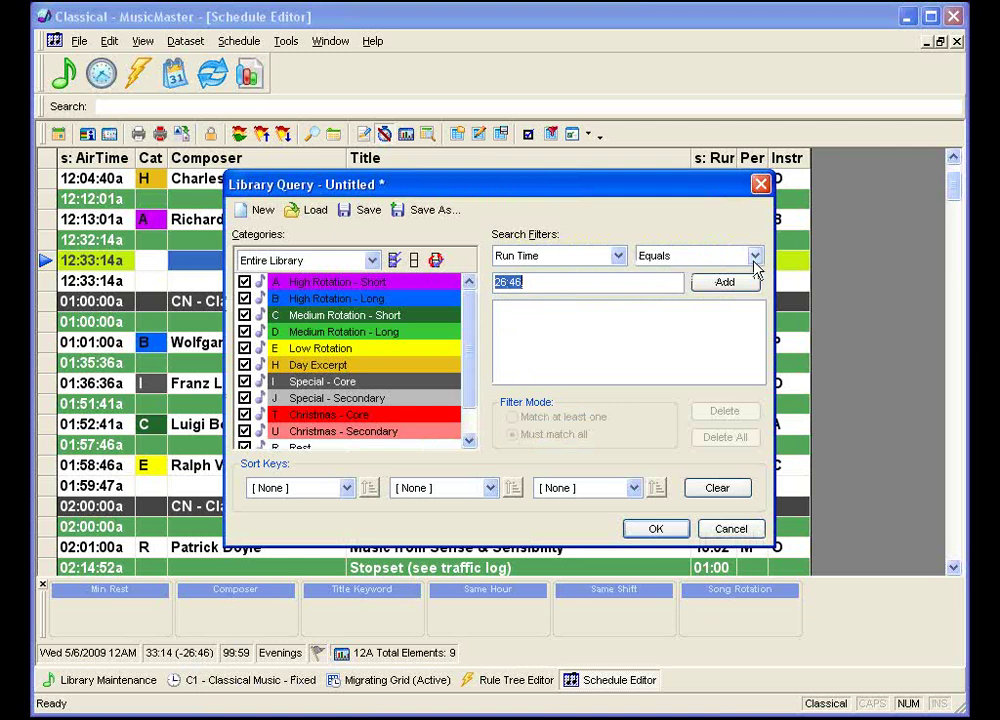
click(754, 260)
drag(752, 312, 752, 334)
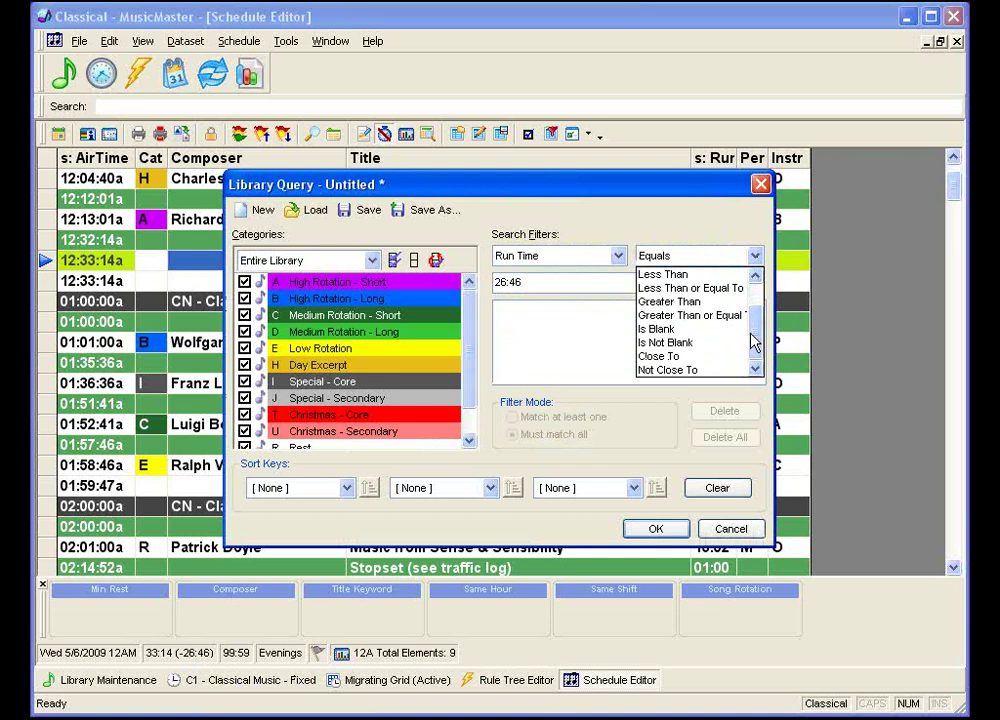
click(700, 356)
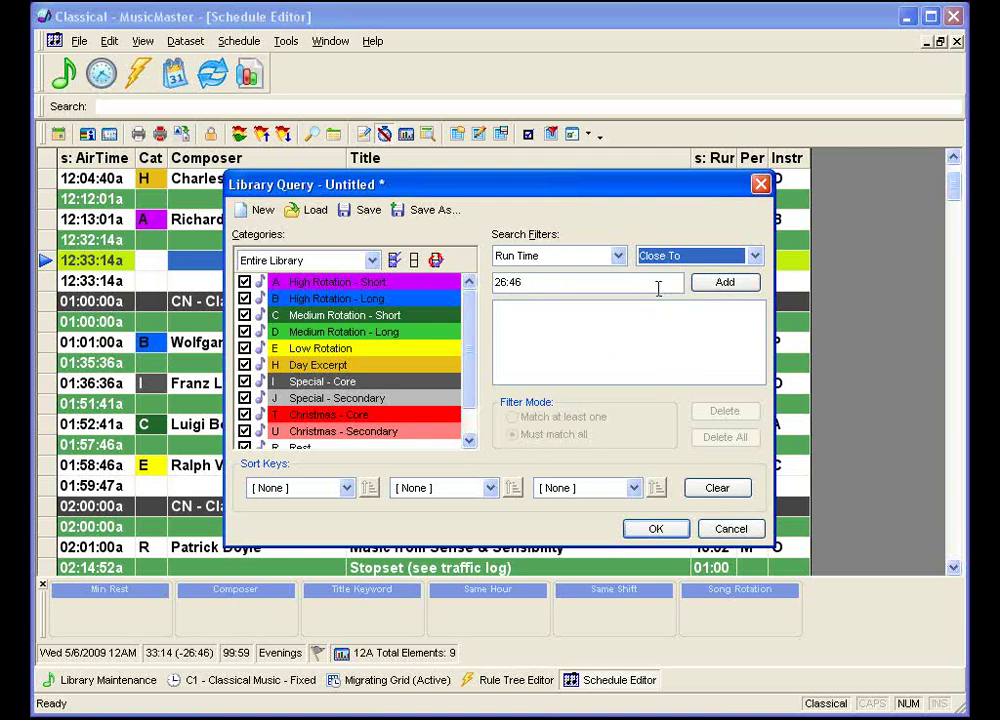
click(729, 538)
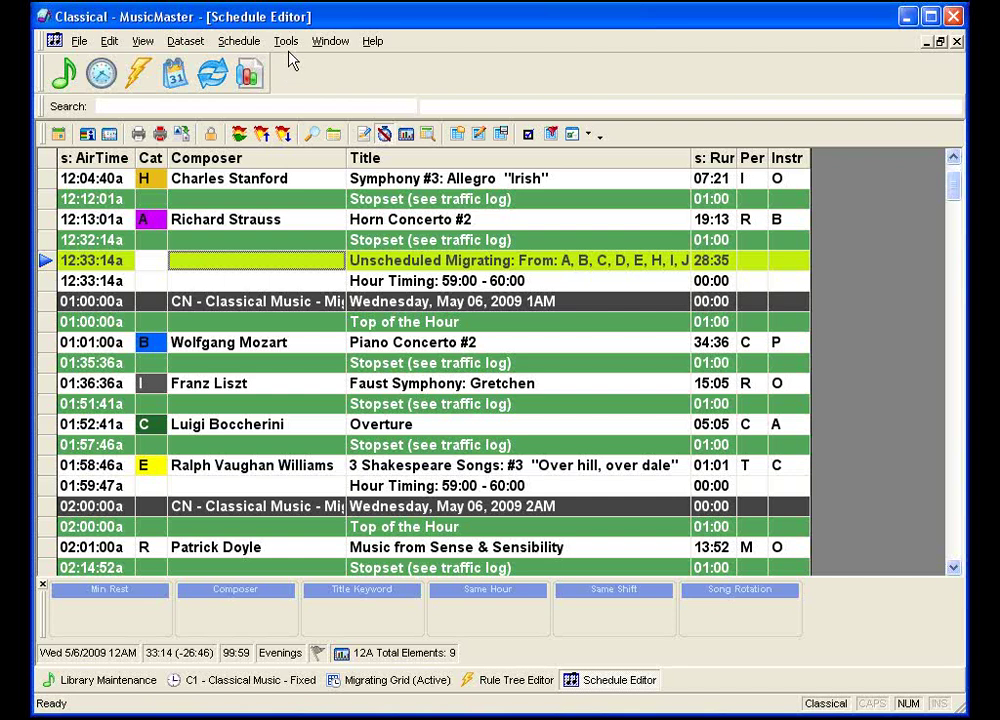
Step: Set the library's CloseTo run time tolerance to 15 seconds in the additional dataset properties
click(286, 42)
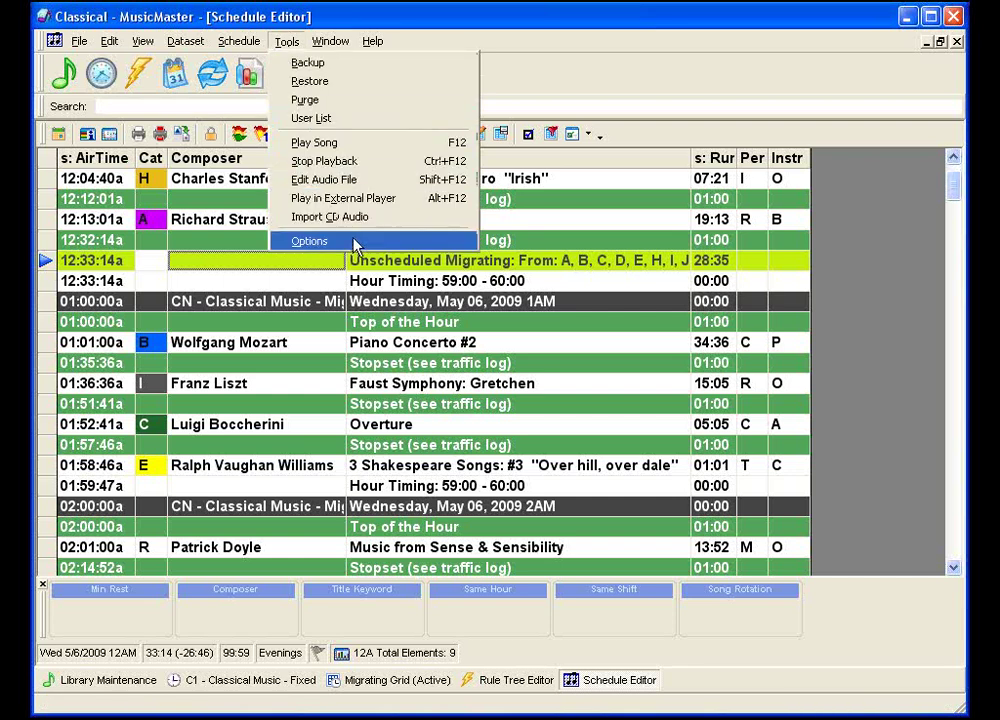
click(300, 241)
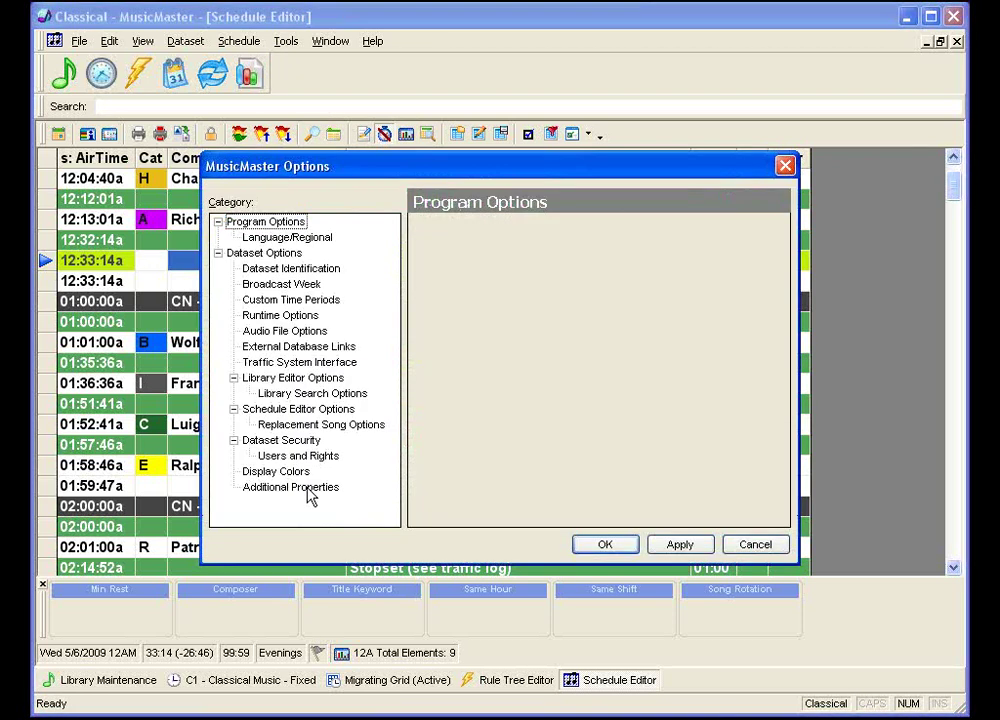
click(300, 488)
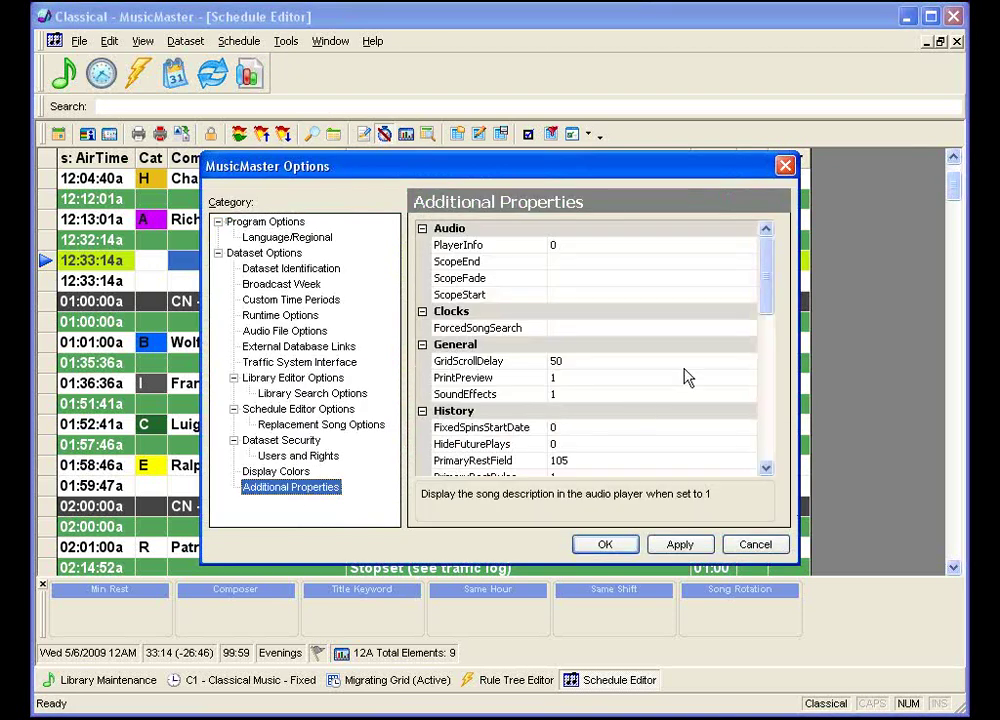
drag(763, 291, 766, 357)
click(596, 348)
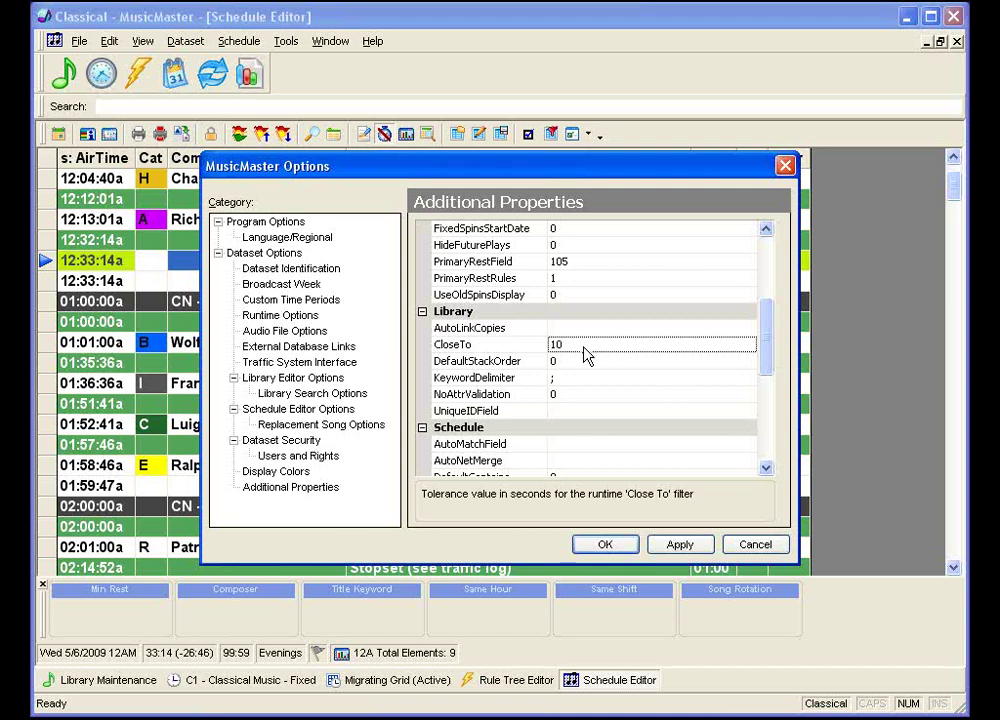
key(BackSpace)
text(5)
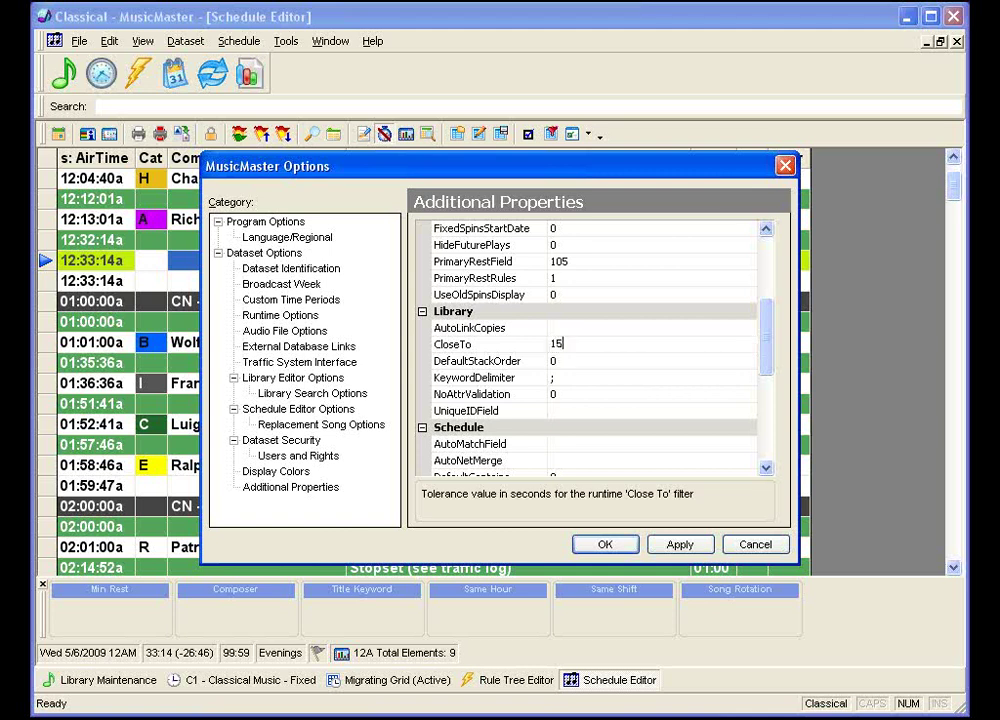
key(Return)
key(Down)
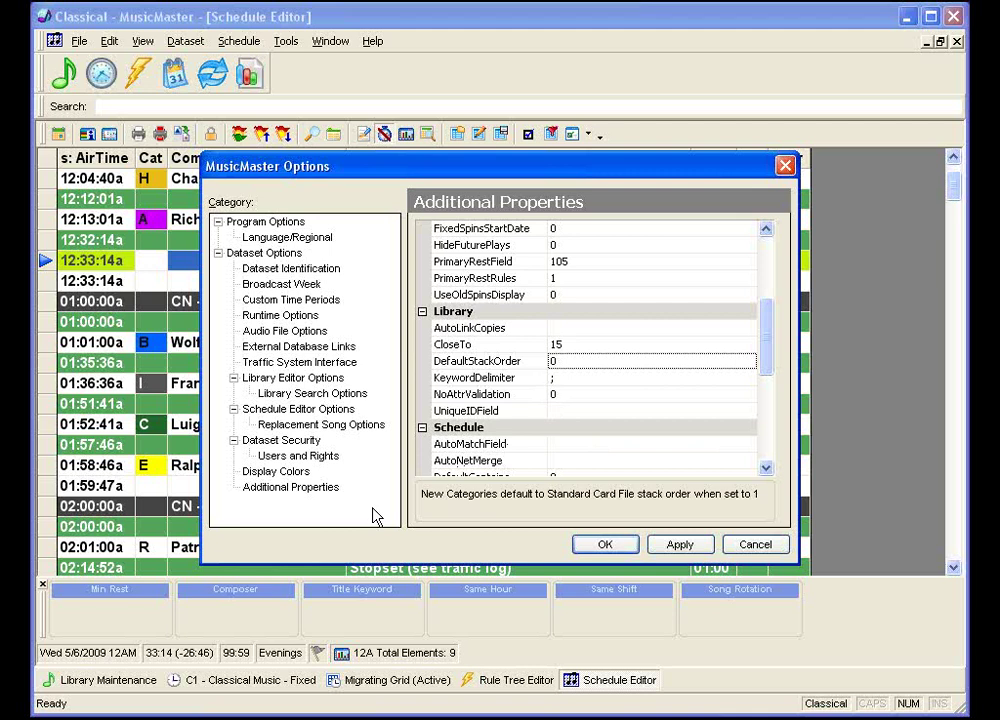
Step: Review the replacement song search modes, including the Direct field value entry category settings, and save the options
click(332, 426)
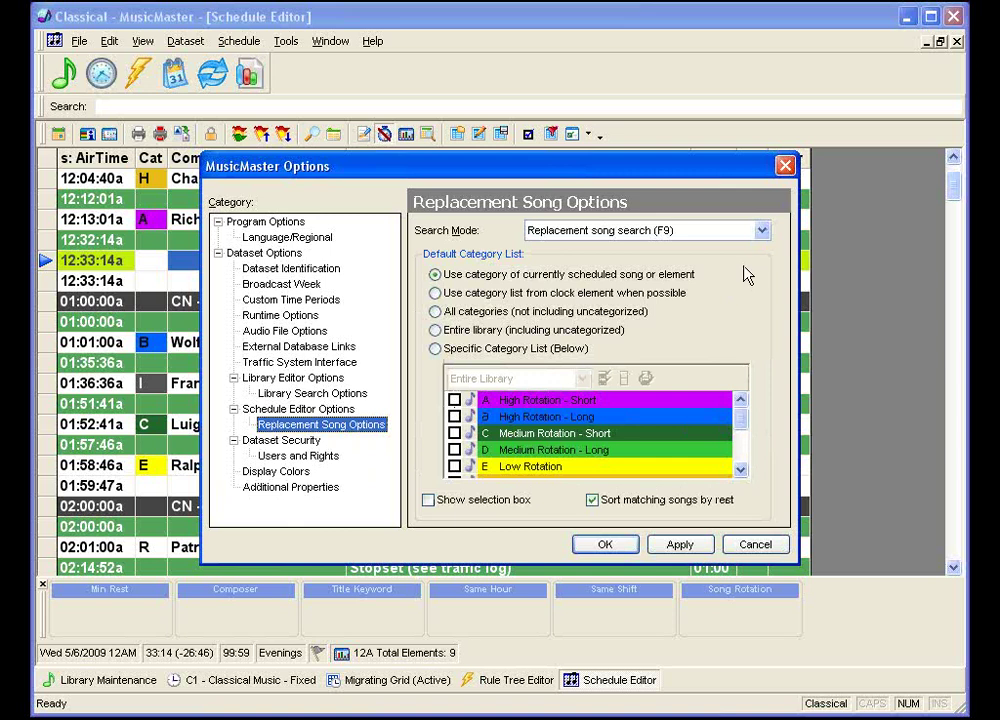
click(761, 230)
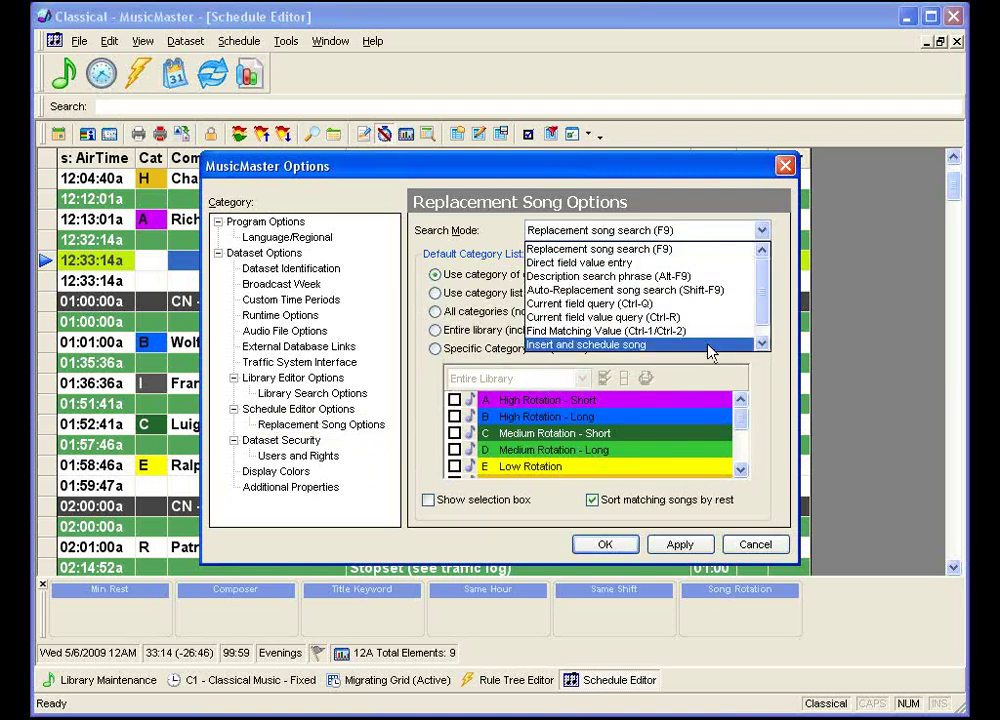
scroll(710, 348, down, 1)
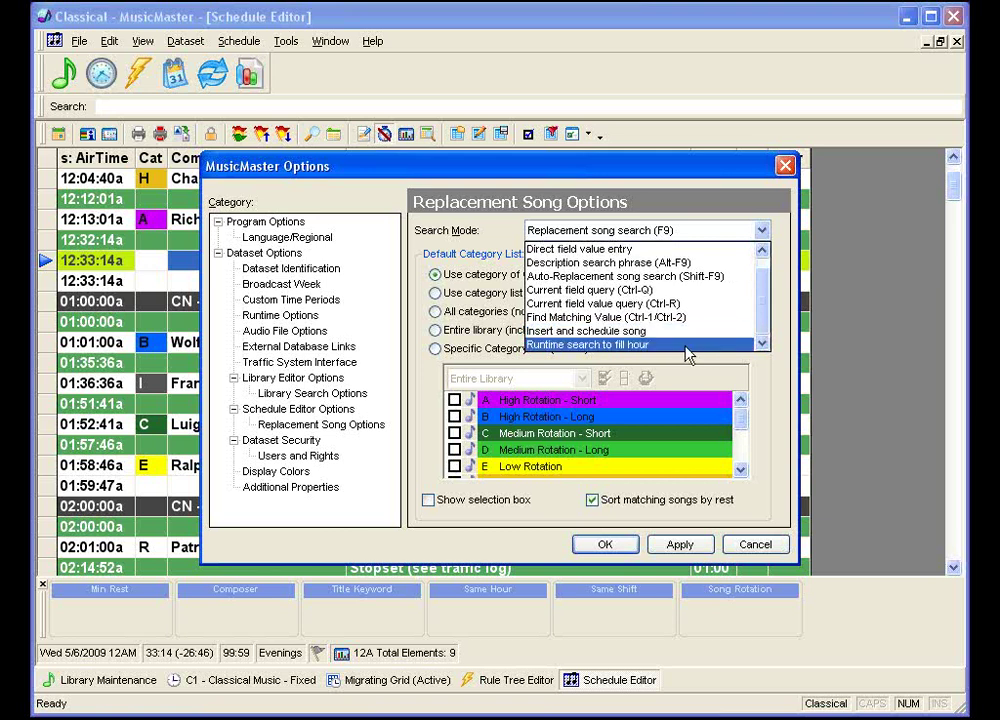
scroll(761, 283, up, 1)
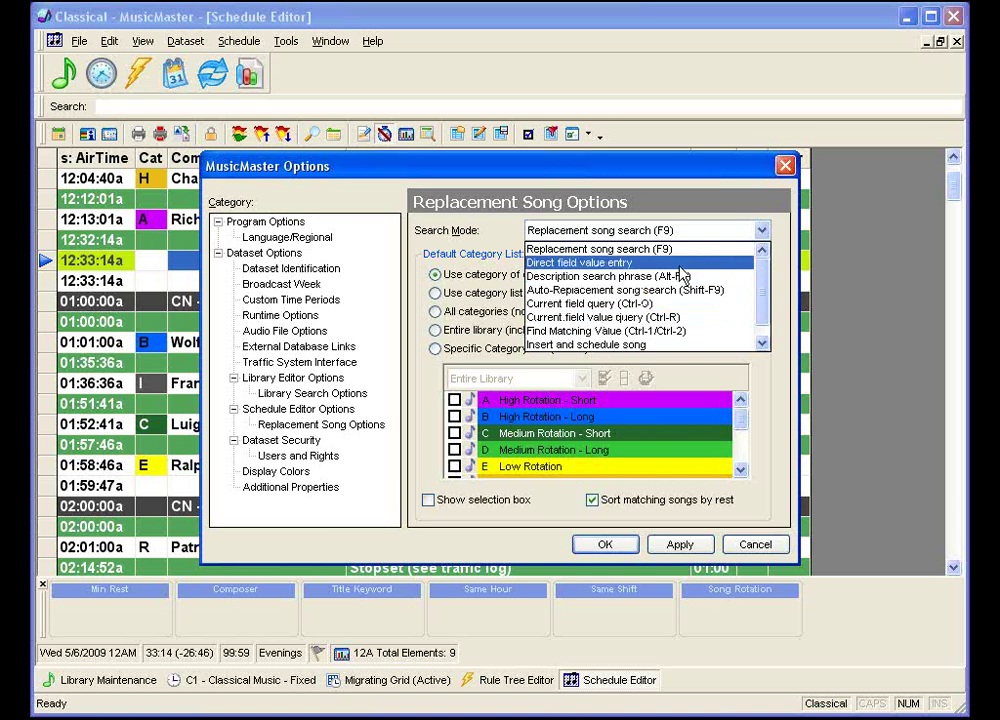
click(580, 262)
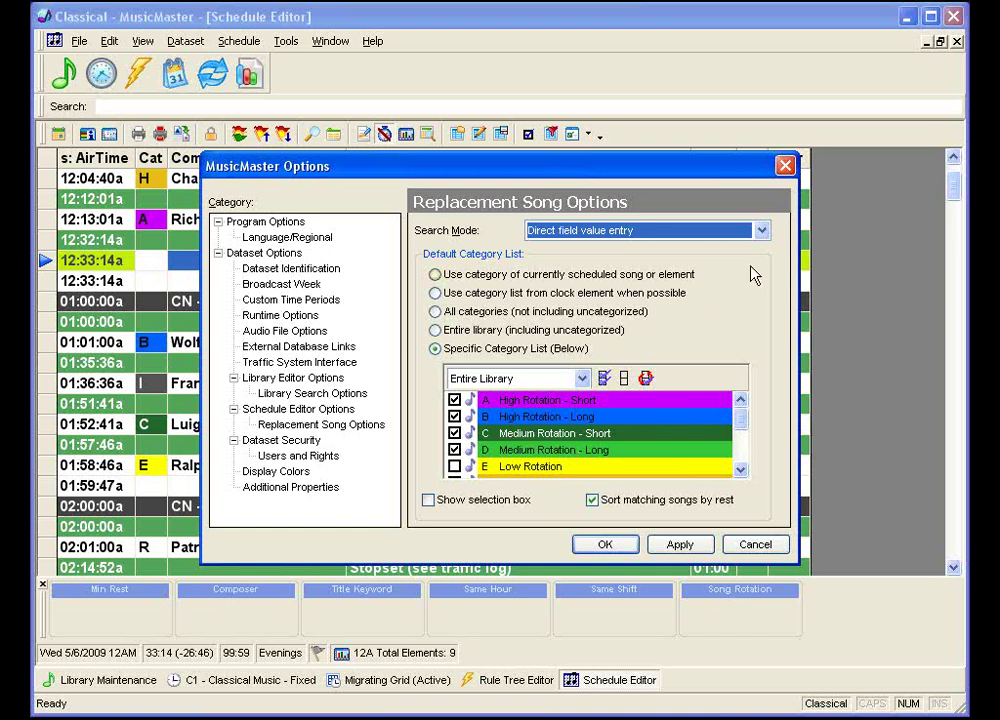
click(763, 231)
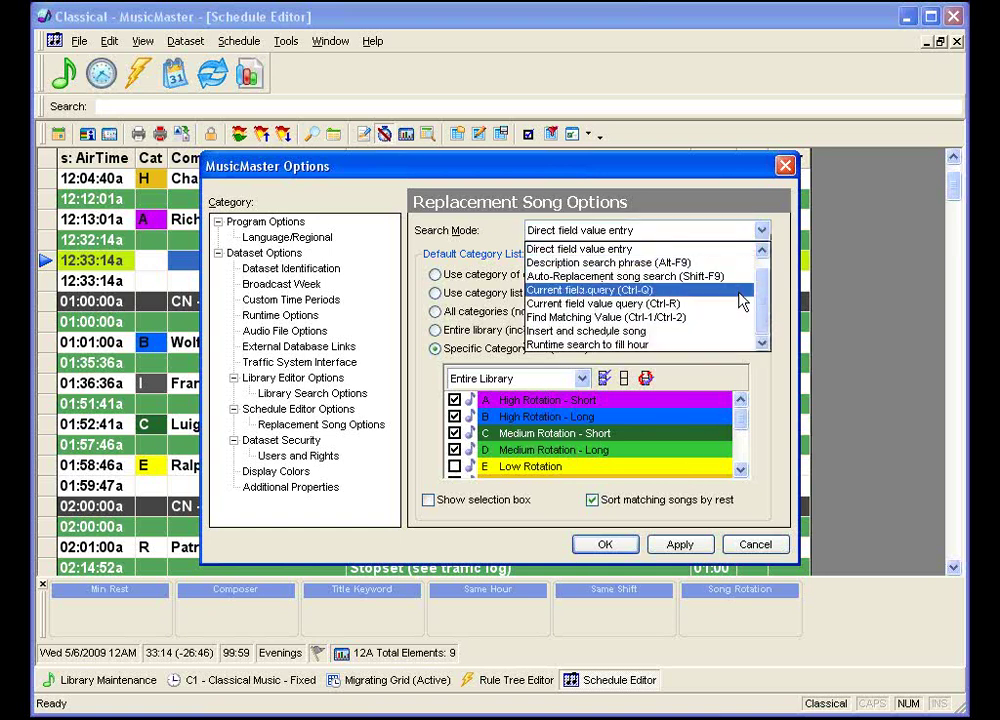
key(Escape)
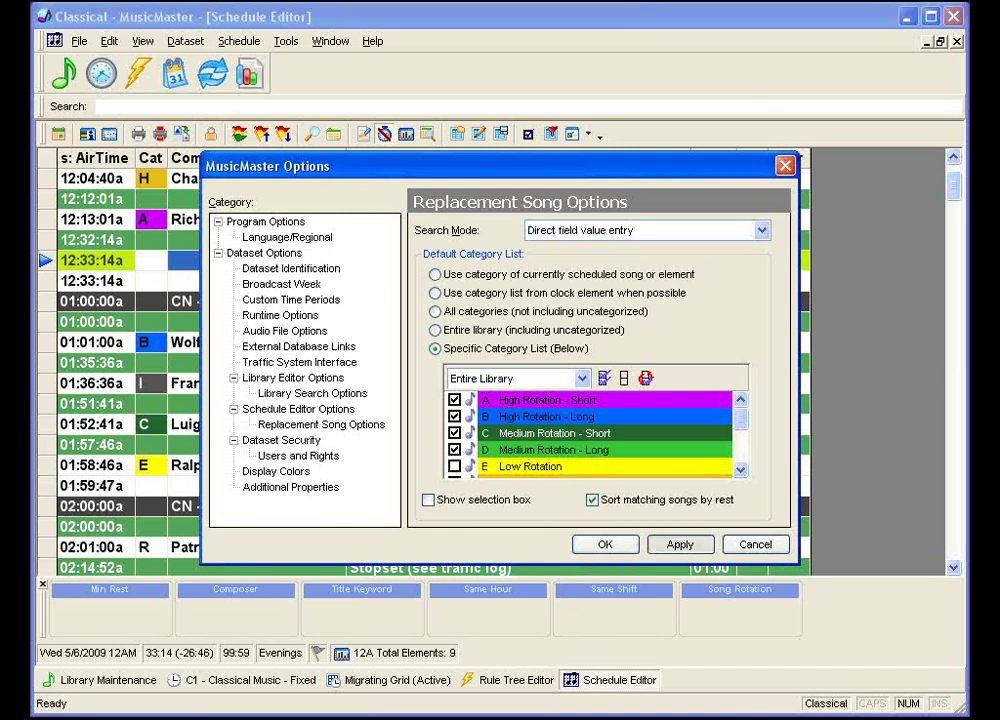
key(Return)
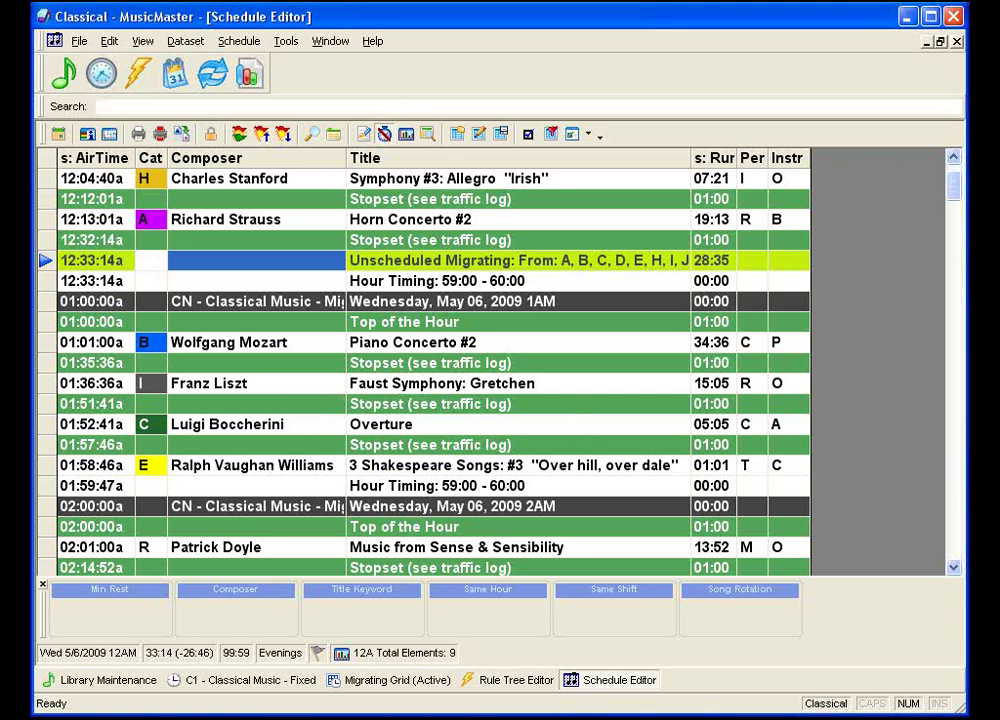
Step: Look through the 1AM to 3AM schedule hours and select Modest Mussorgsky's Pictures at an Exhibition at 02:18:48a
click(400, 424)
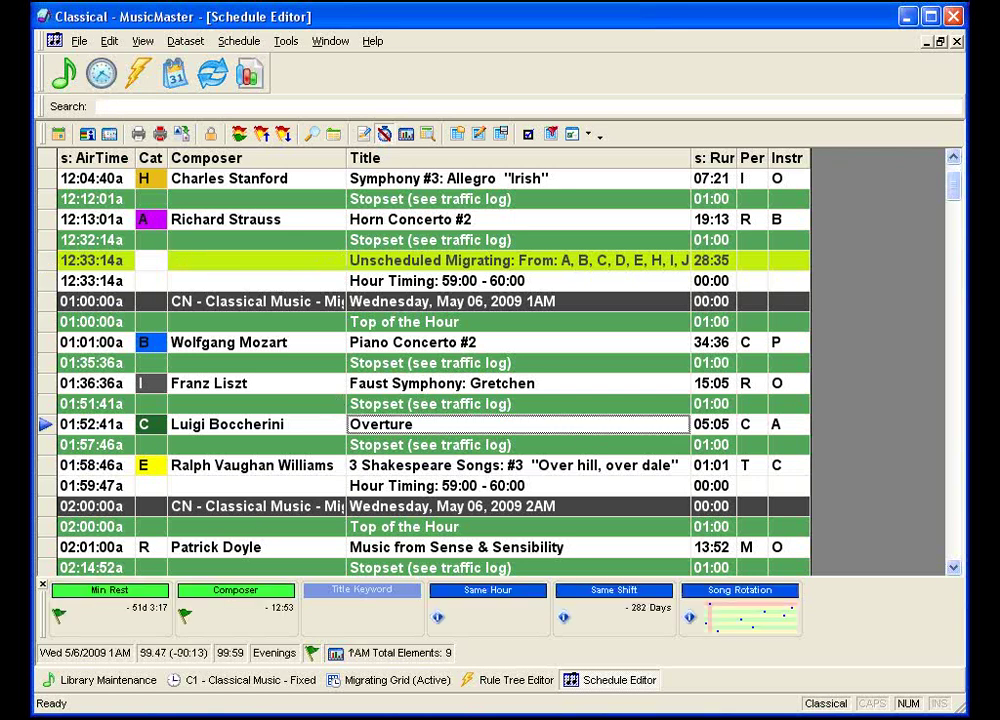
scroll(420, 365, down, 1)
scroll(420, 365, down, 1)
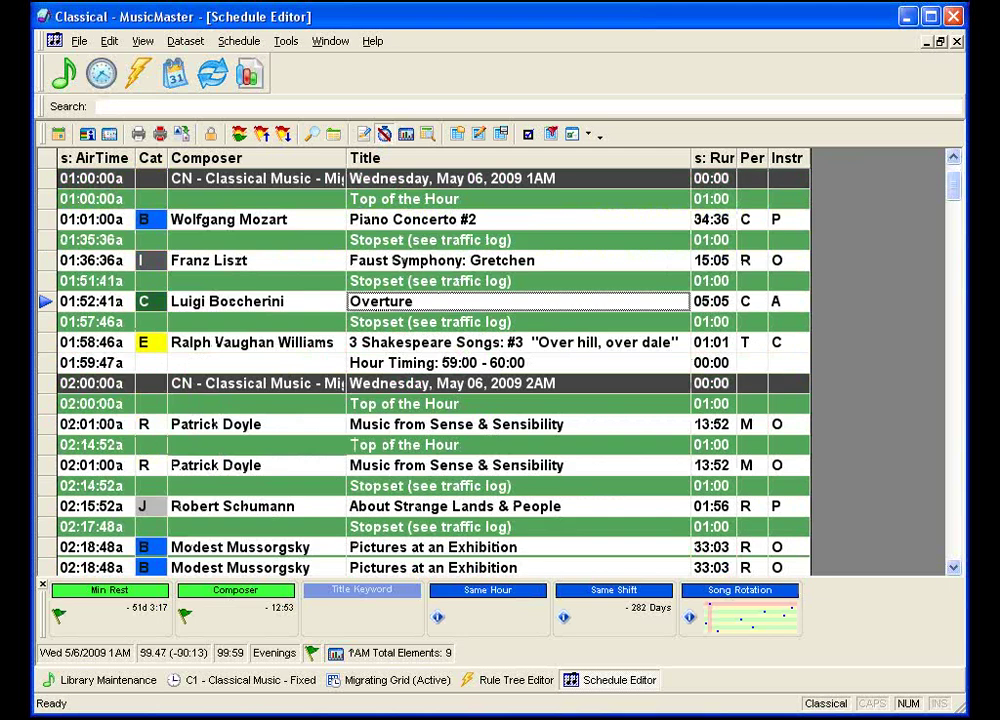
scroll(420, 365, down, 1)
click(255, 444)
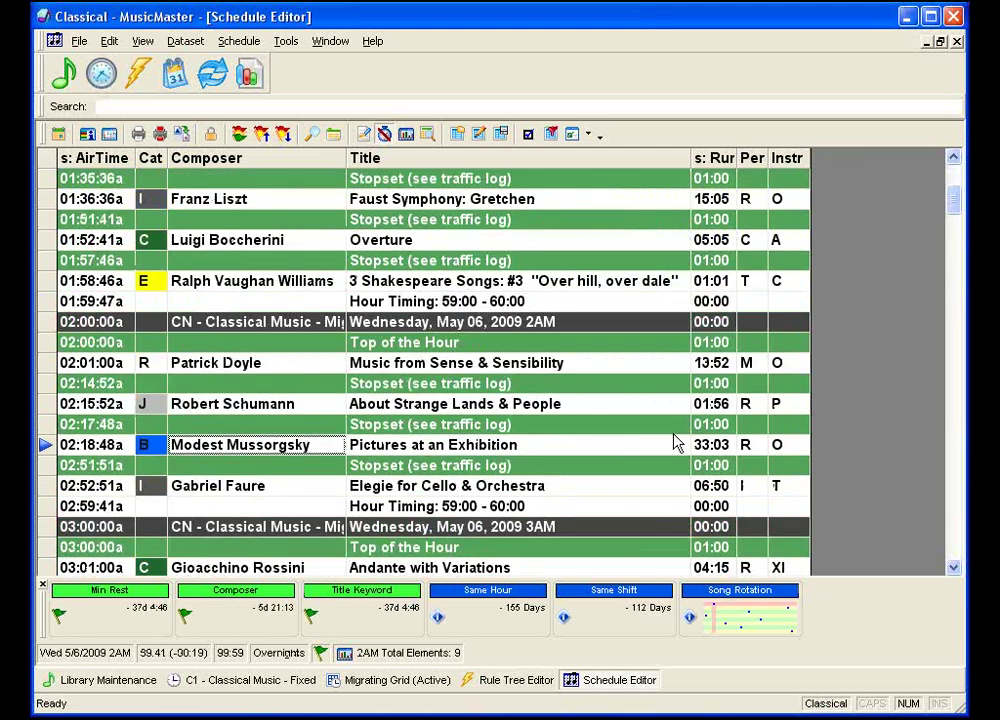
scroll(676, 442, down, 1)
scroll(676, 442, down, 2)
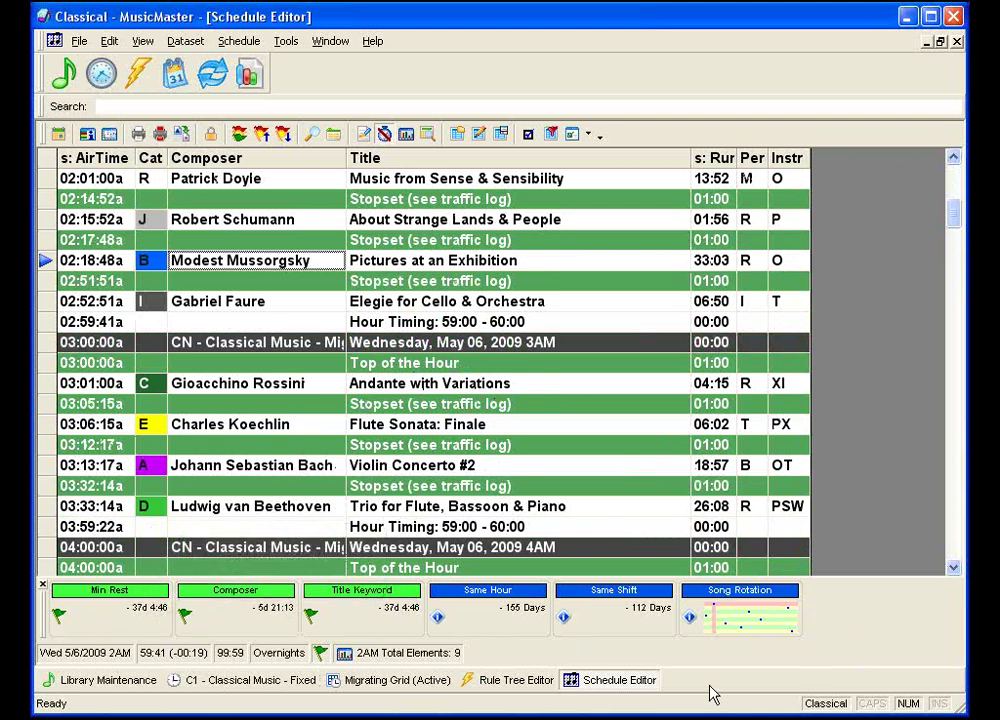
Step: Examine the rule indicators for Pictures at an Exhibition and its Title Keyword play history graph
right_click(478, 620)
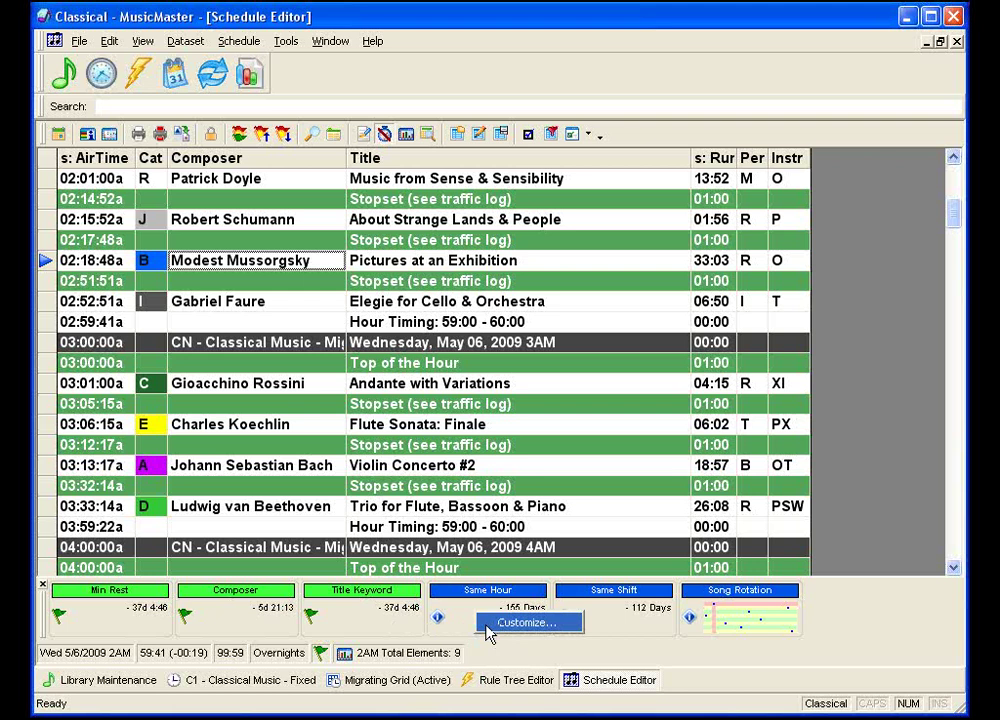
key(Escape)
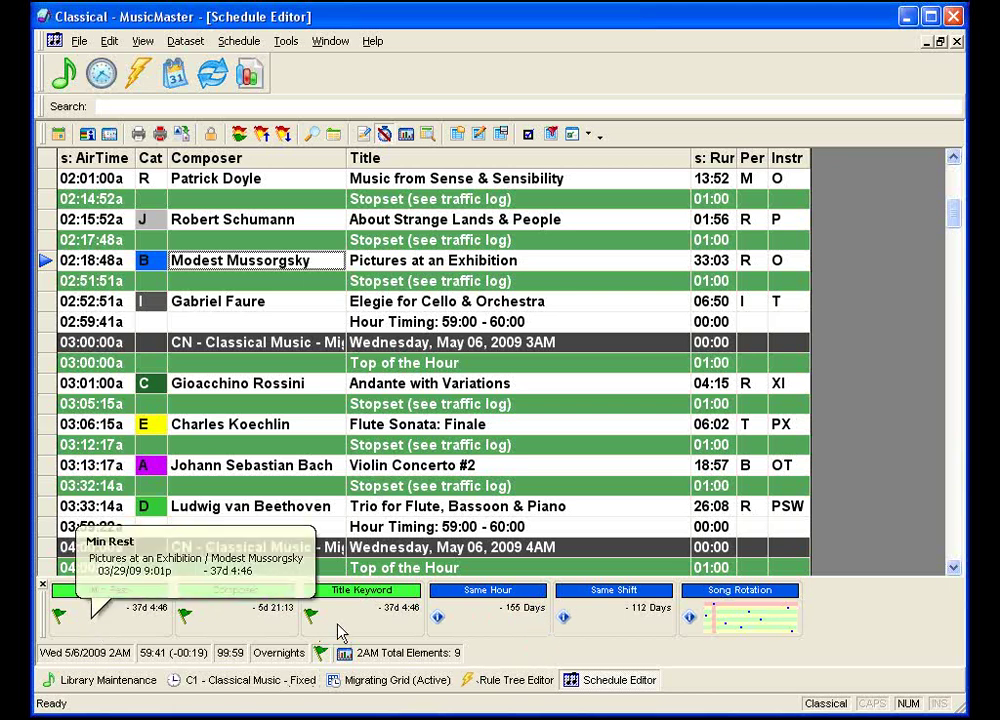
mouse_move(362, 632)
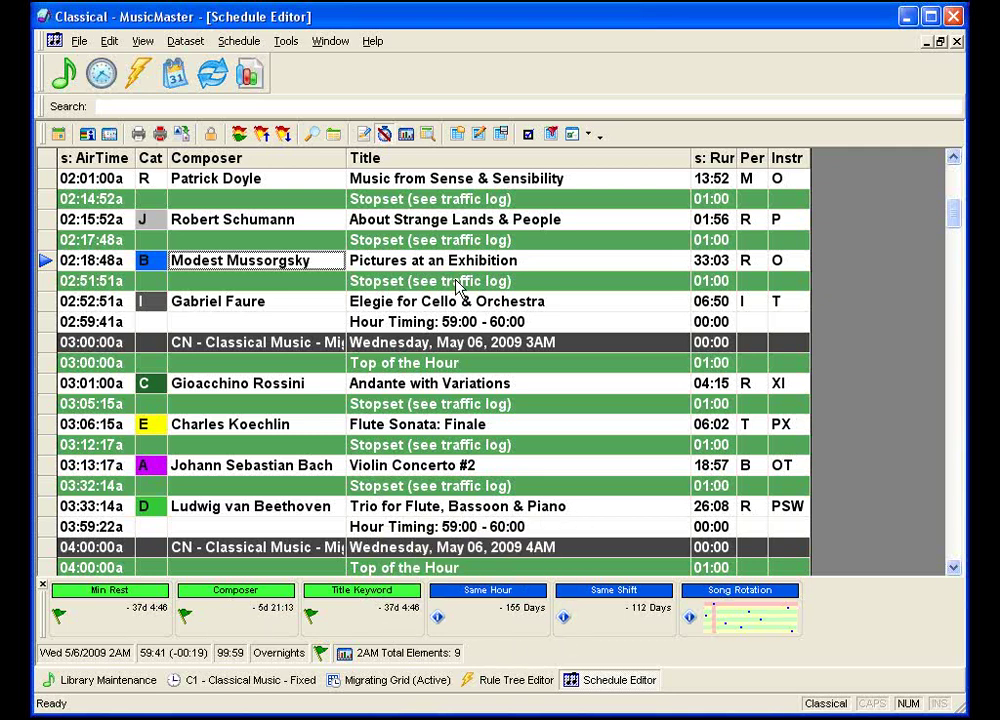
key(ctrl+h)
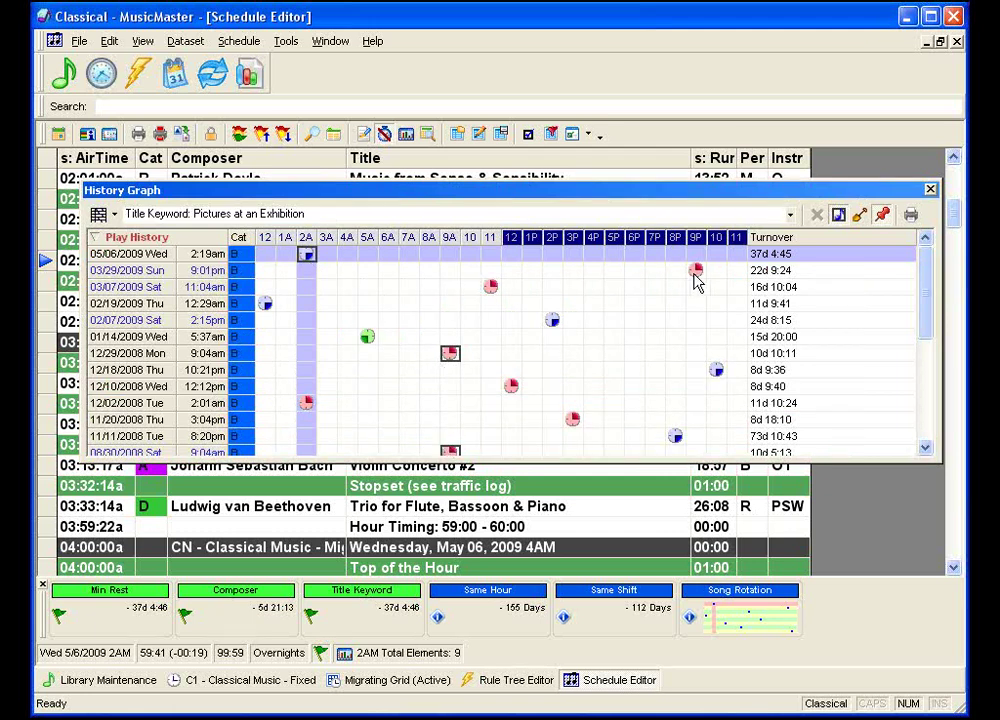
click(930, 190)
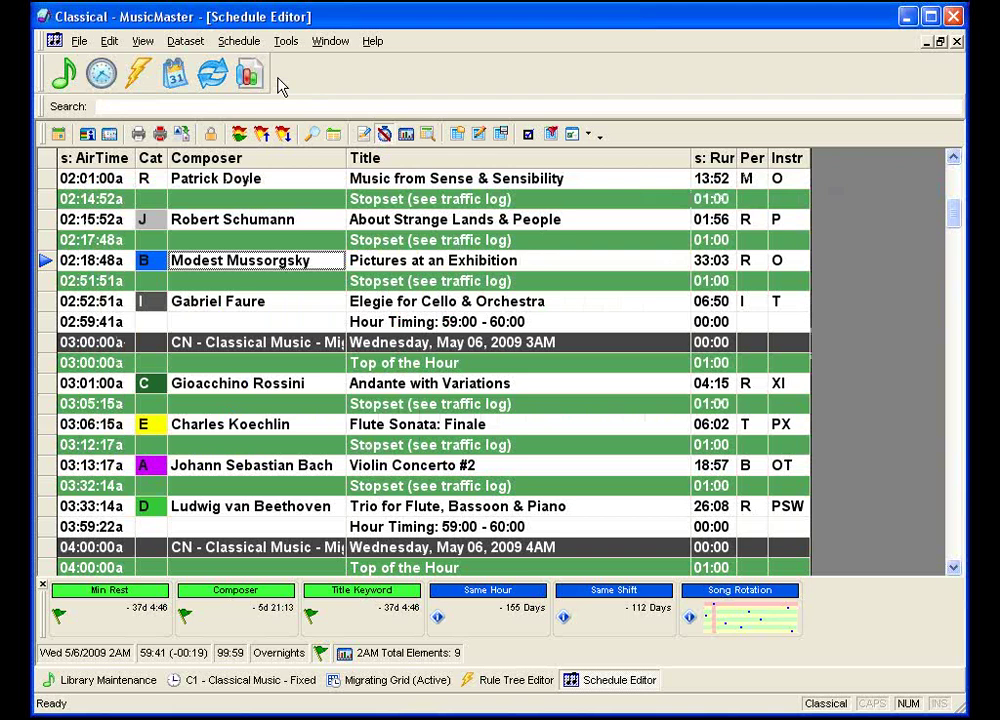
Step: Review the PrimaryRestField and PrimaryRestRules history settings in the additional dataset properties, and close the options with their values applied
click(287, 41)
click(314, 242)
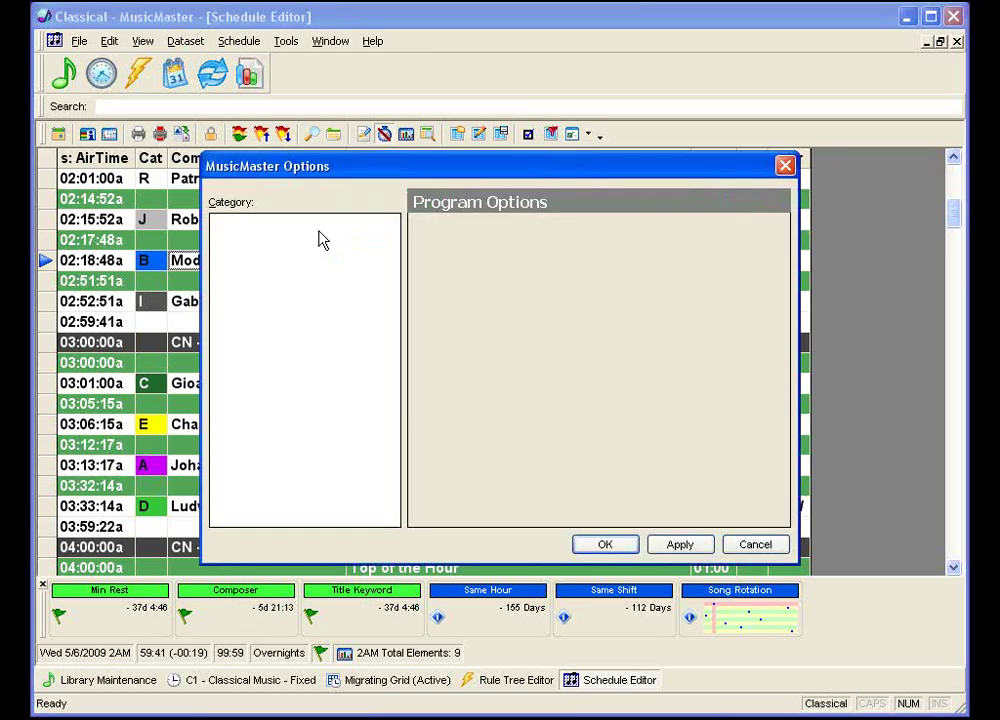
click(326, 489)
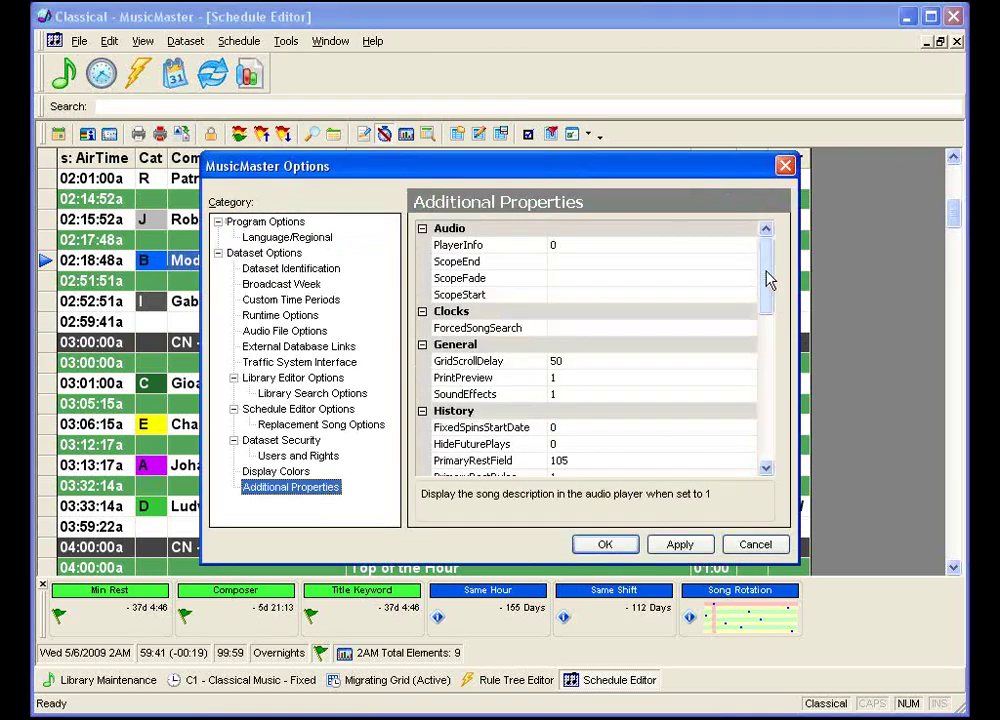
drag(768, 279, 765, 329)
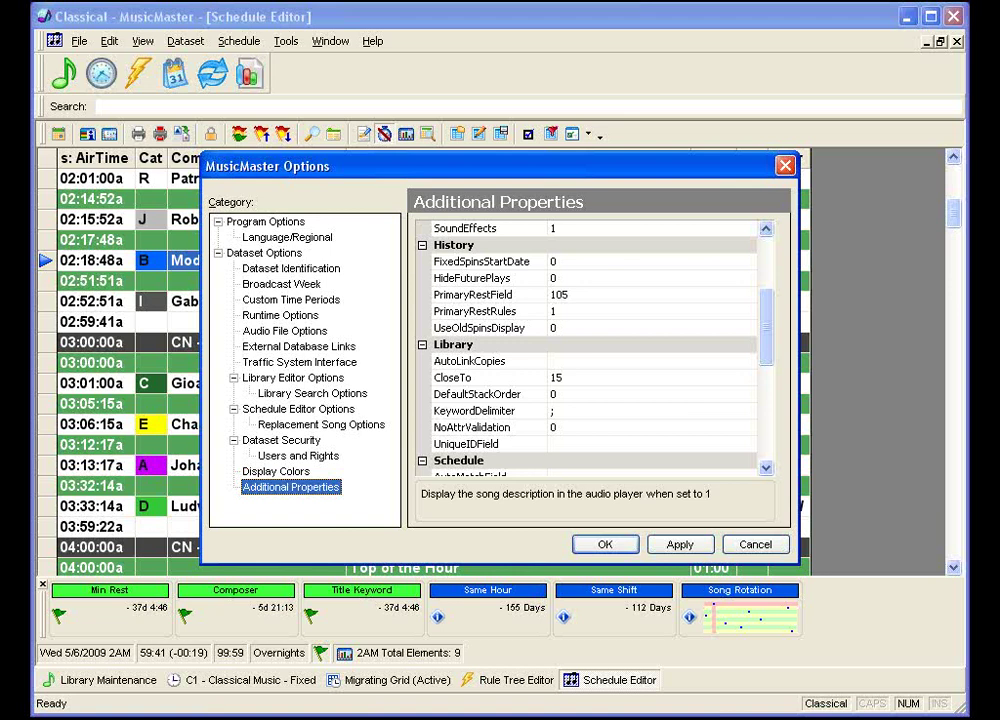
click(574, 314)
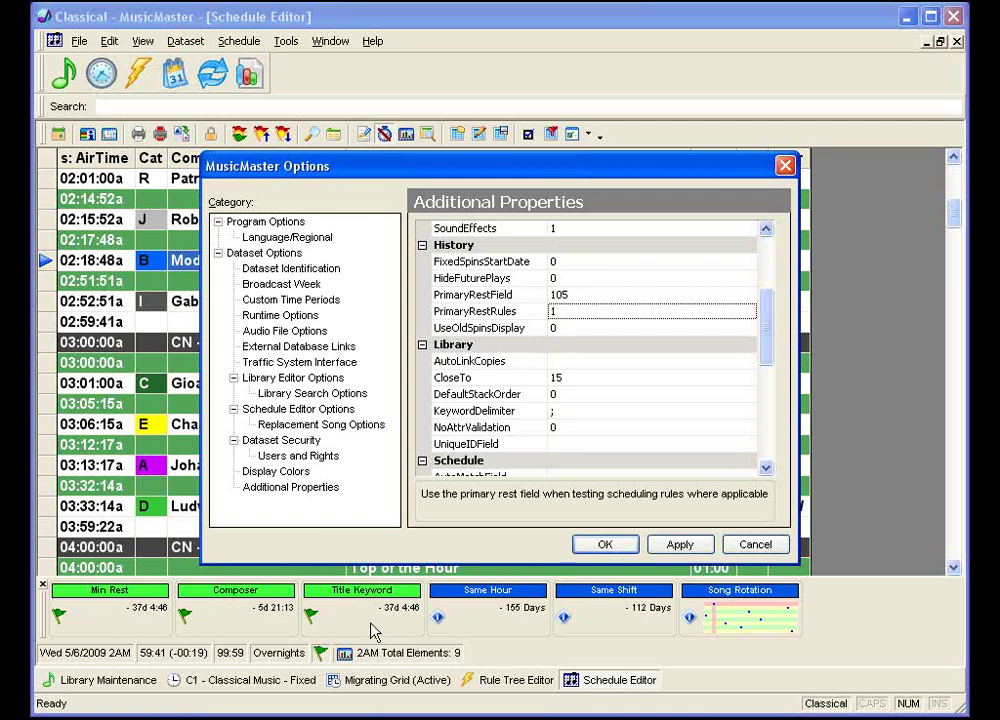
click(677, 548)
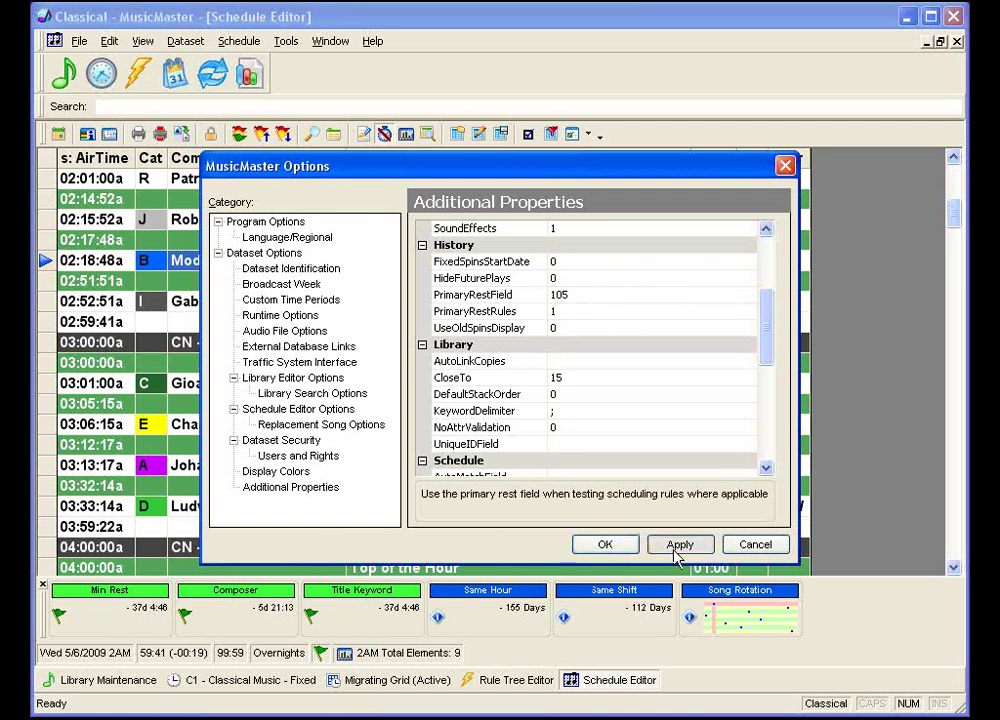
click(622, 546)
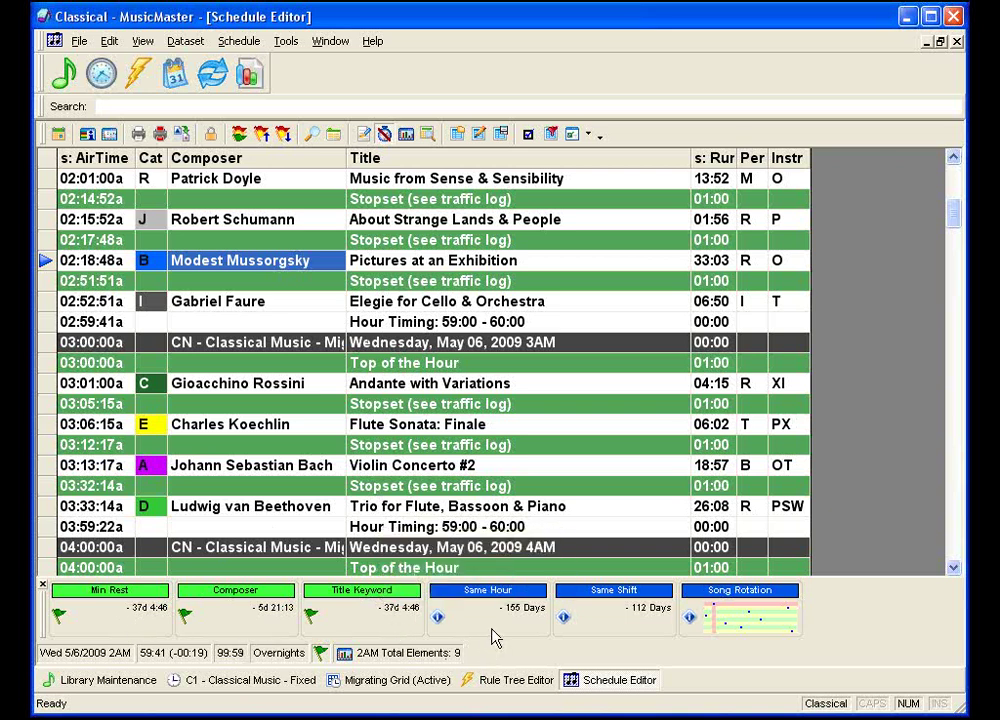
Step: Review the schedule's Hour/Day Analysis for Wed 5/6/2009 and show the Instant Analysis floating panel list
mouse_move(497, 629)
click(405, 135)
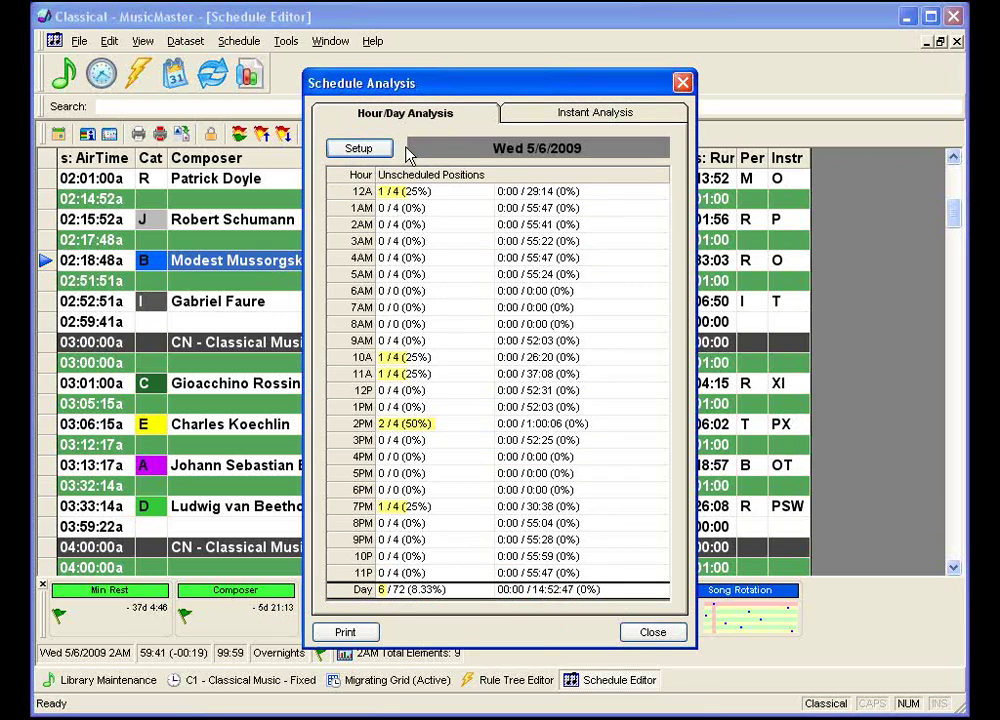
click(535, 115)
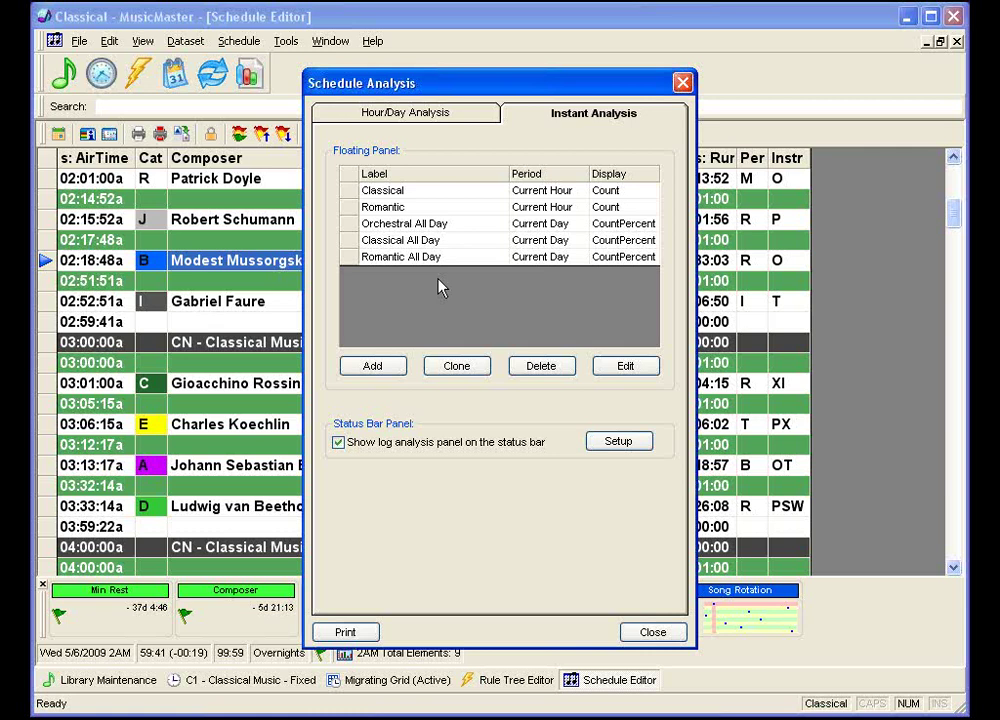
Step: Review the Orchestral All Day statistic's settings and display choices, keeping Count Percent as its display
click(468, 232)
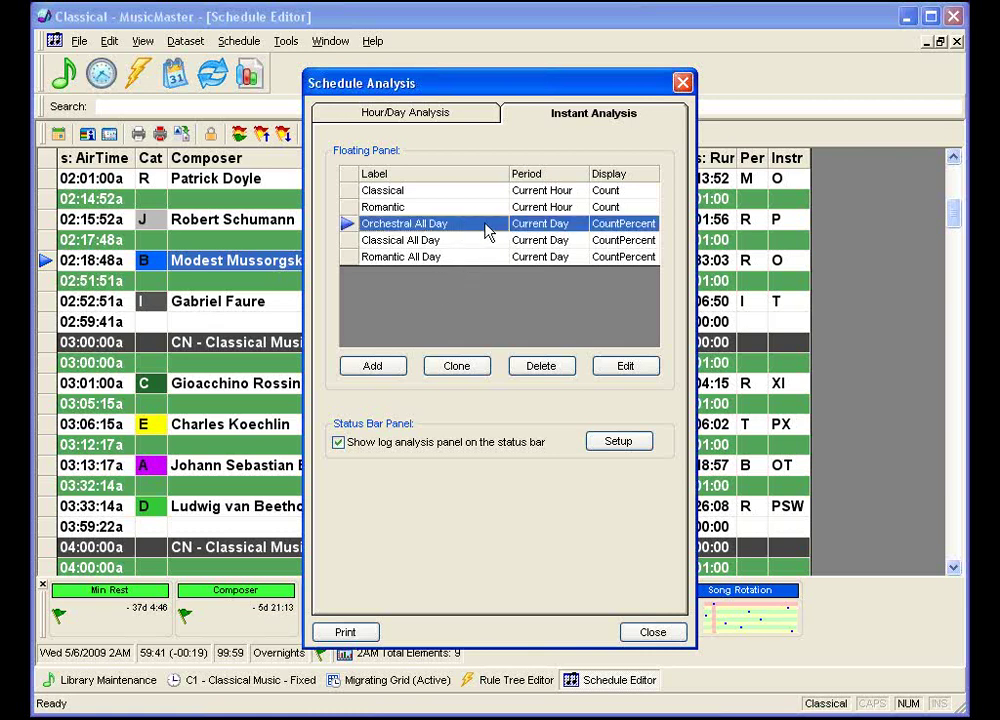
click(622, 367)
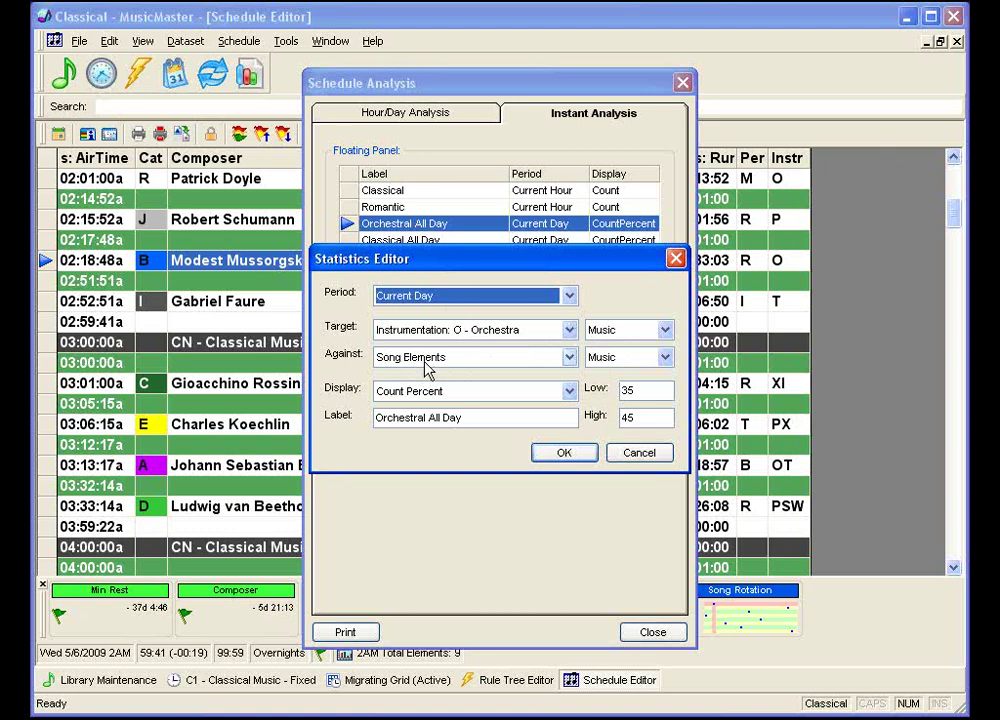
click(569, 392)
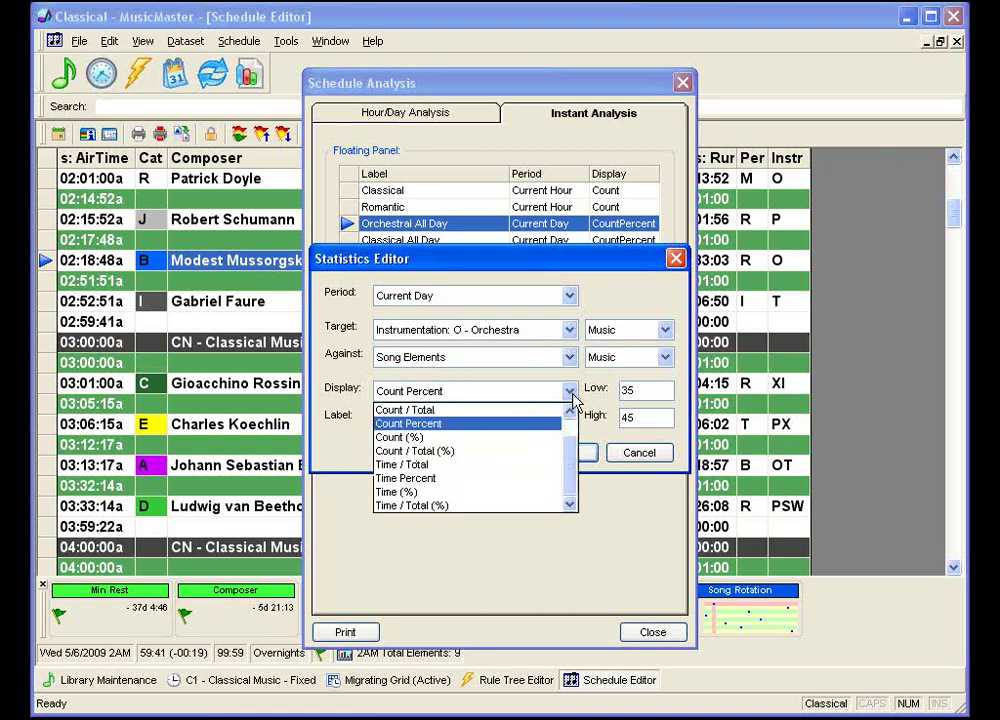
click(520, 424)
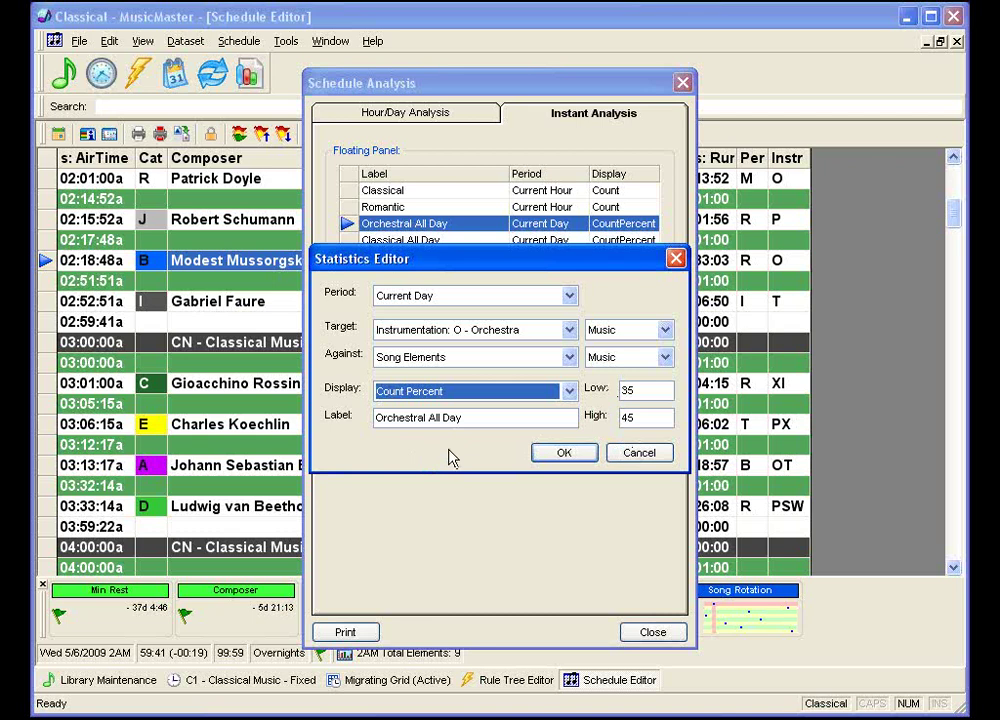
click(558, 457)
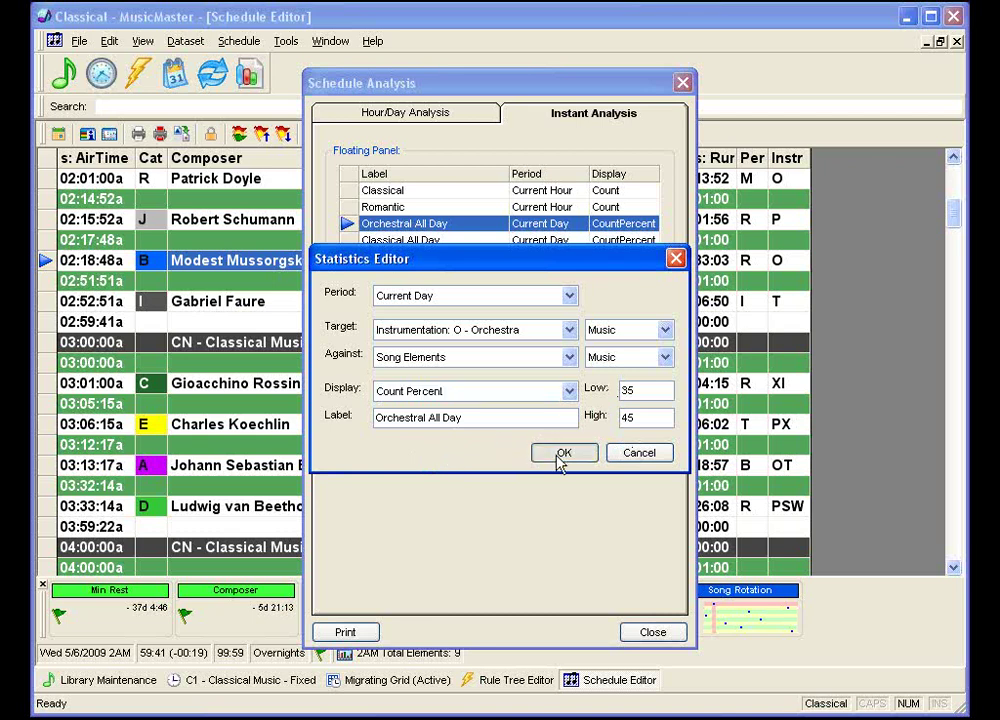
Step: Review the Classical All Day statistic's target, display and low/high limits, and close the schedule analysis
click(449, 242)
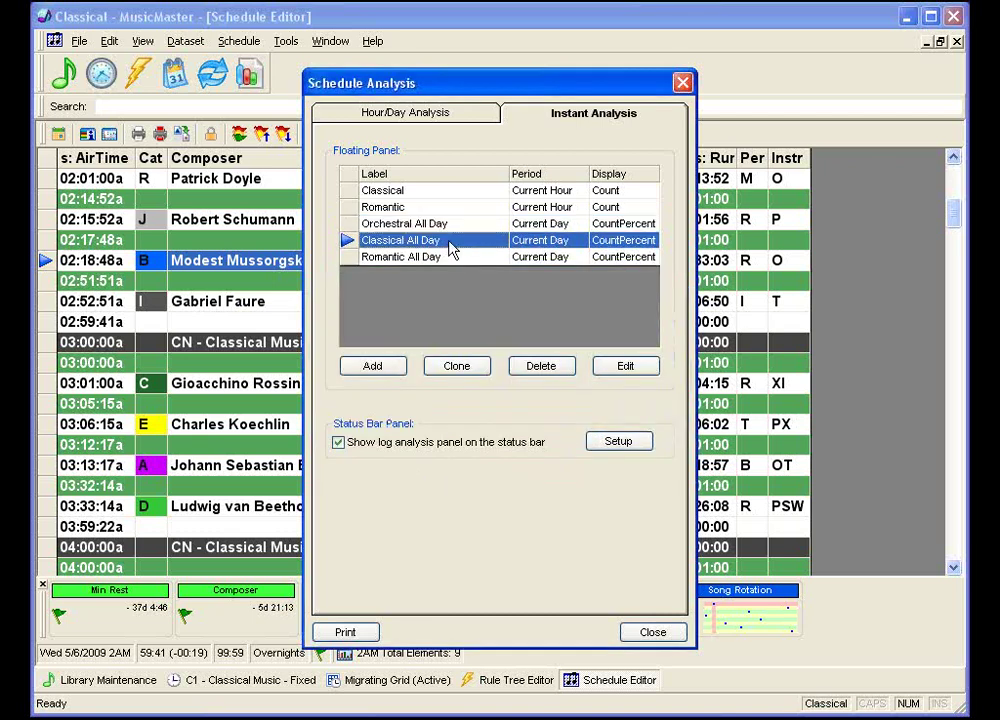
double_click(449, 250)
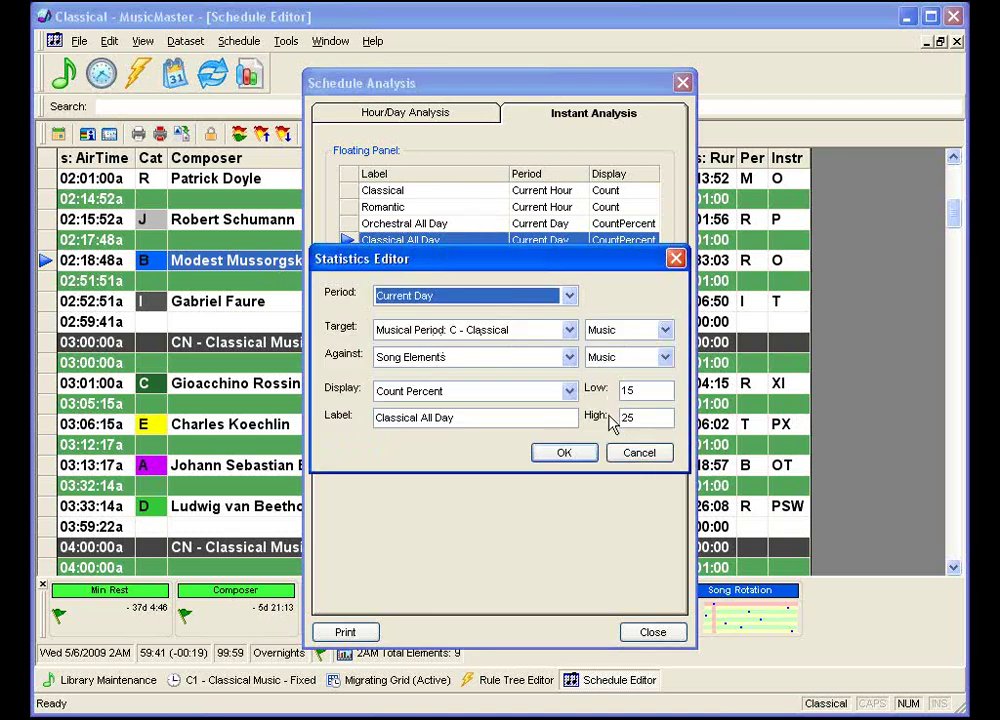
click(572, 458)
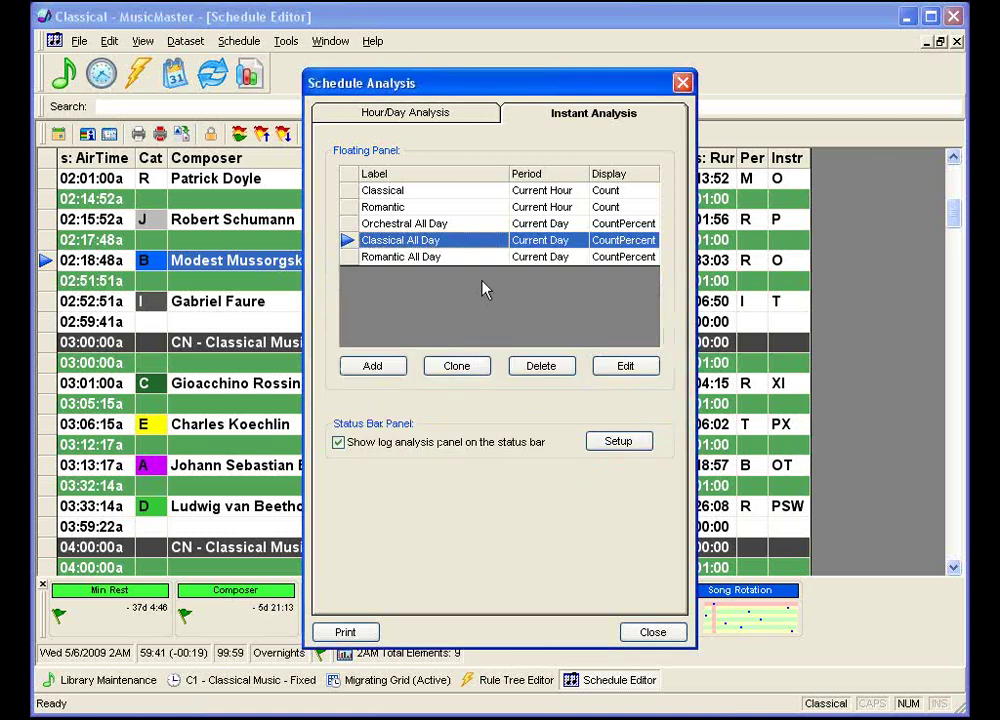
click(684, 83)
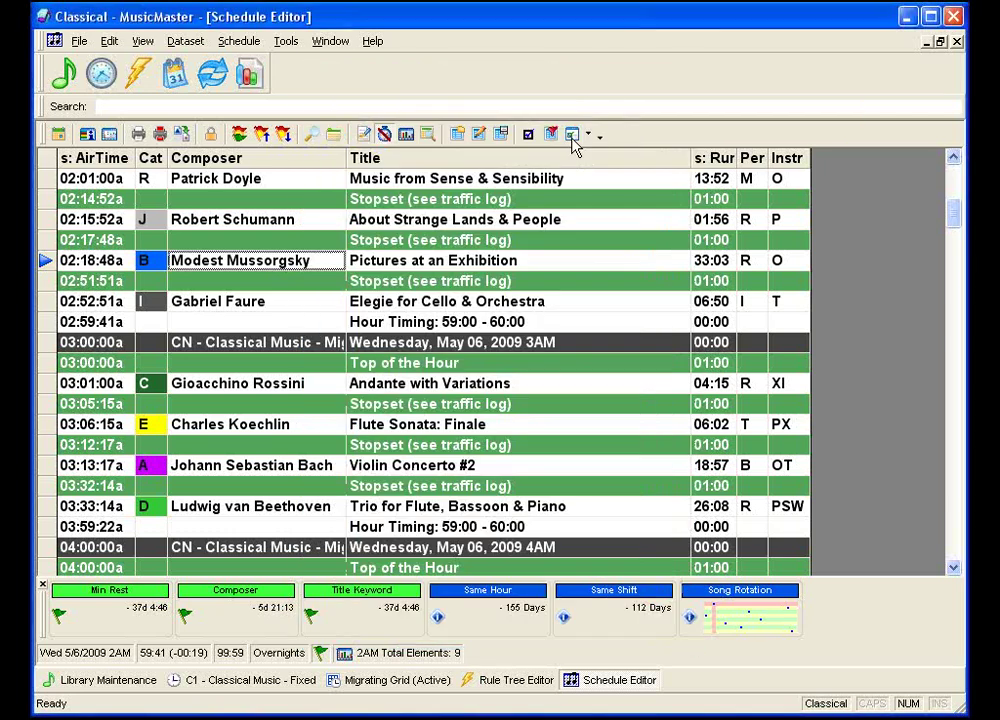
Step: Review the toolbars and panels available in the Schedule Editor options, including Instant Analysis, and accept the options
click(572, 134)
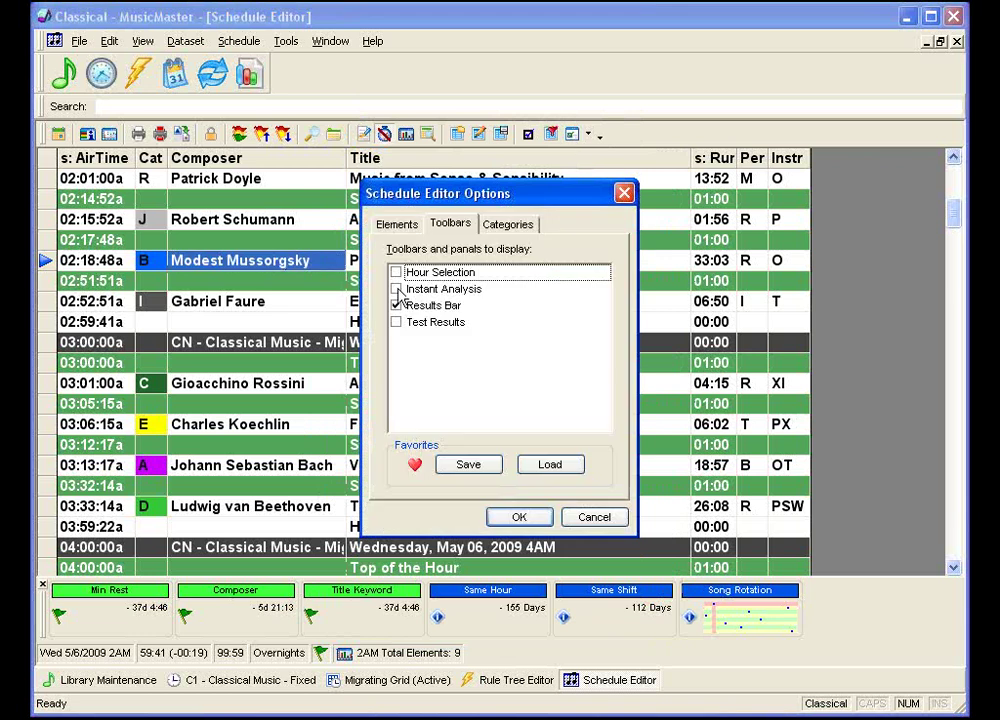
click(529, 524)
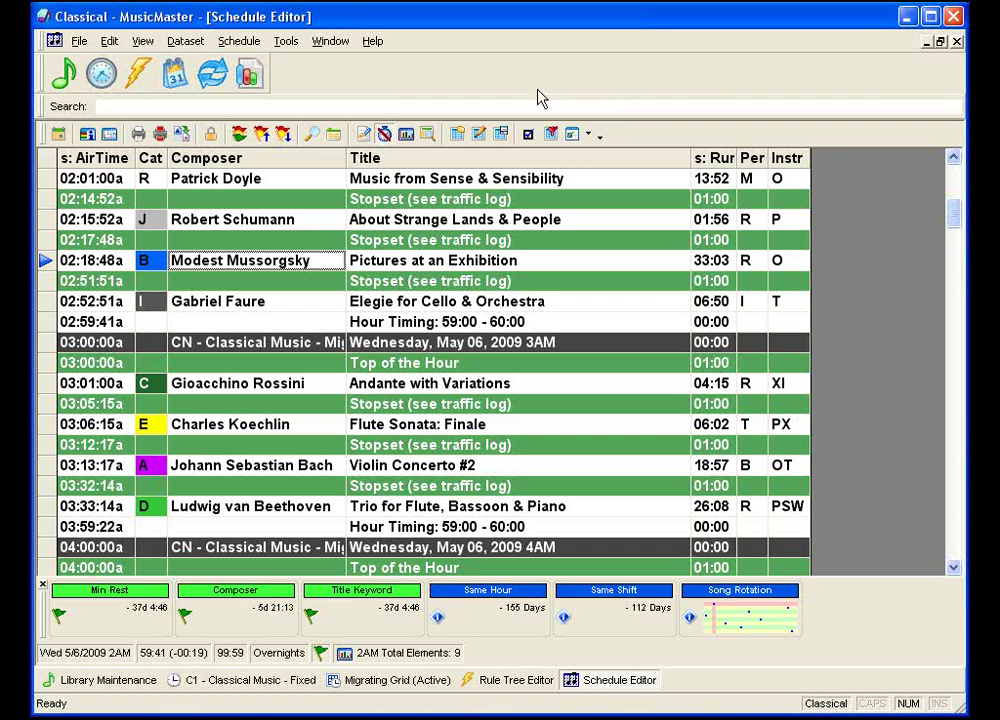
click(142, 104)
Step: Review the properties of the unbreakable Shift Rotation rule under All Categories in the rule tree
click(510, 679)
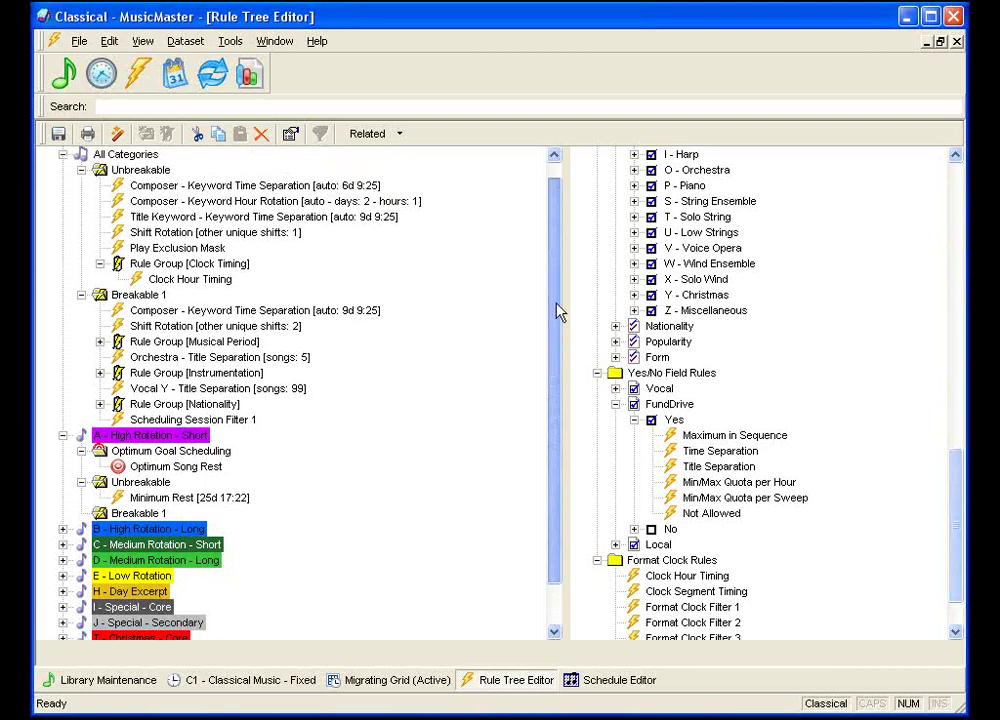
drag(557, 313, 553, 279)
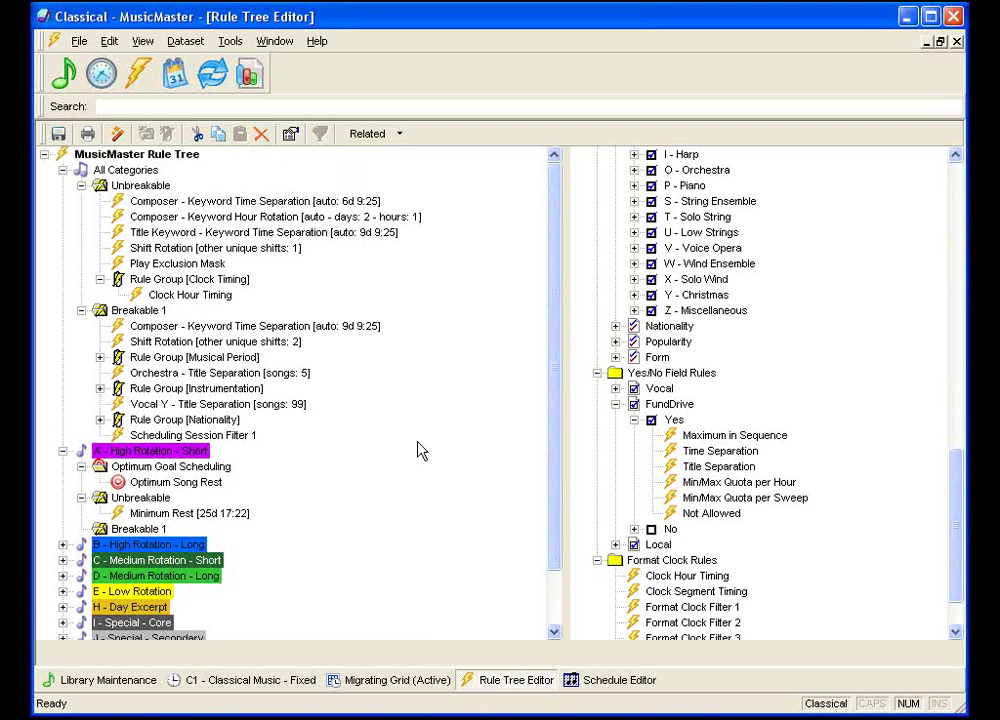
click(289, 250)
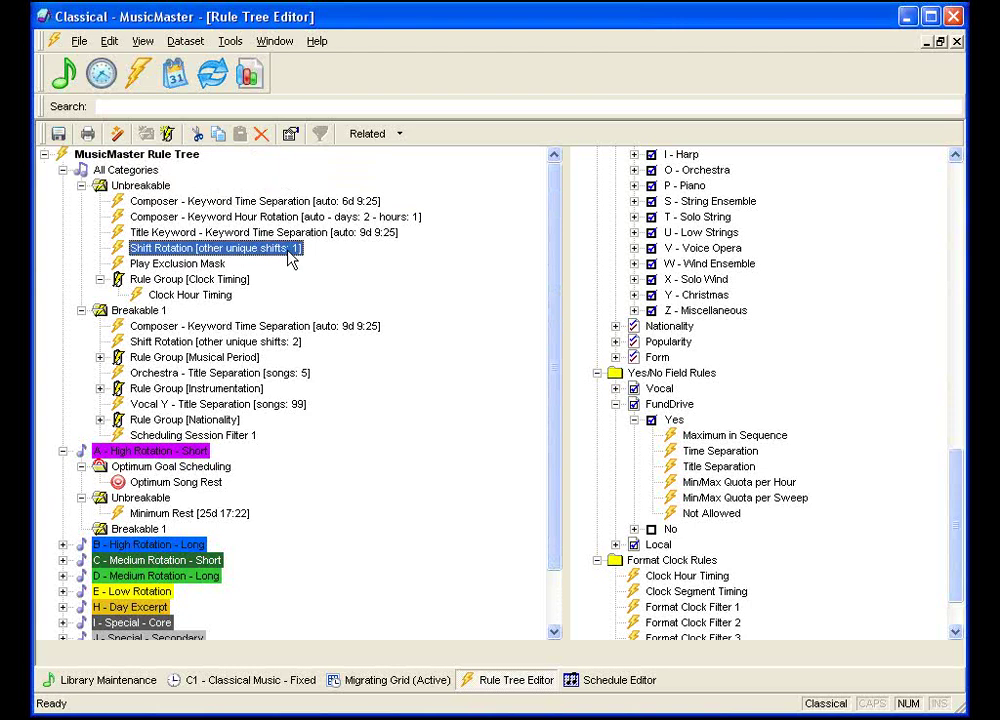
double_click(289, 252)
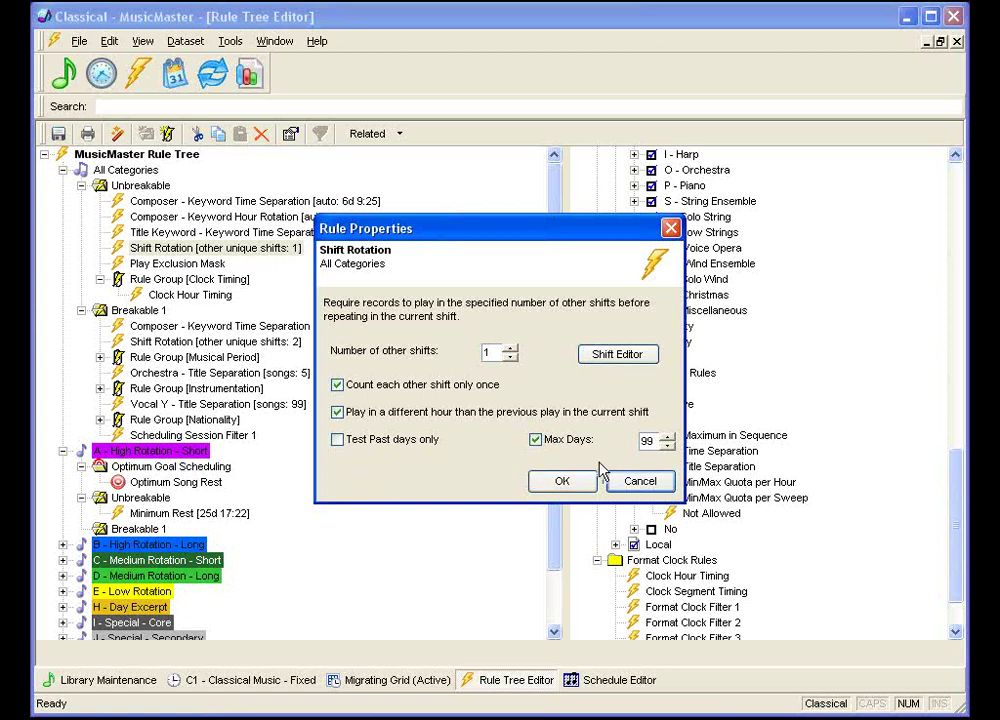
click(566, 484)
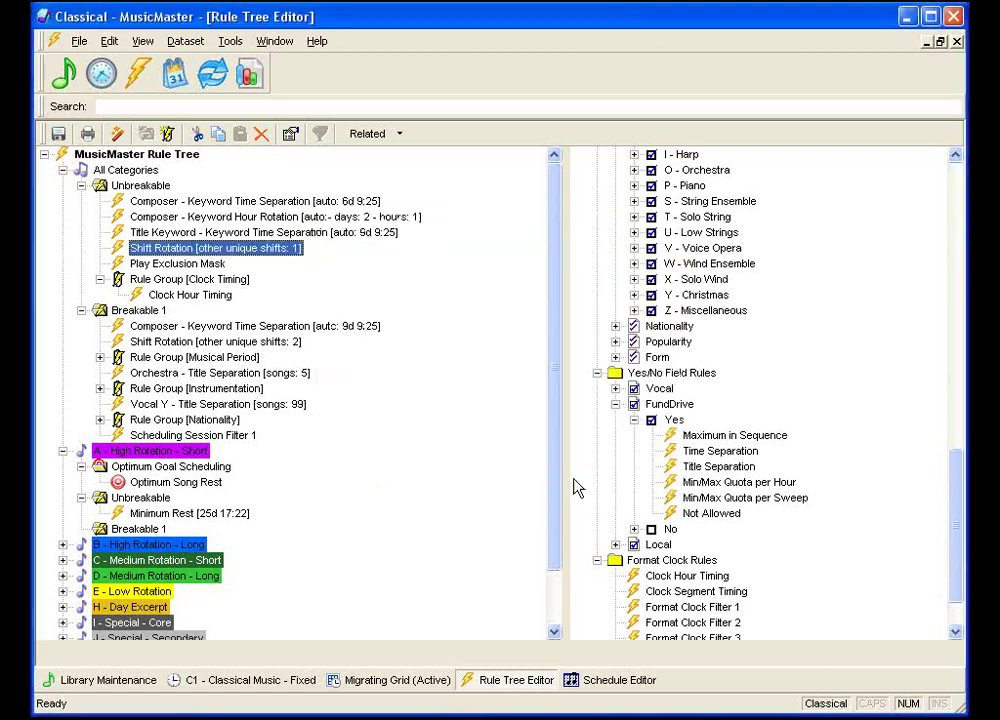
Step: Review the History Purge retention settings for active history and song histories, and leave them without purging
click(186, 41)
mouse_move(224, 119)
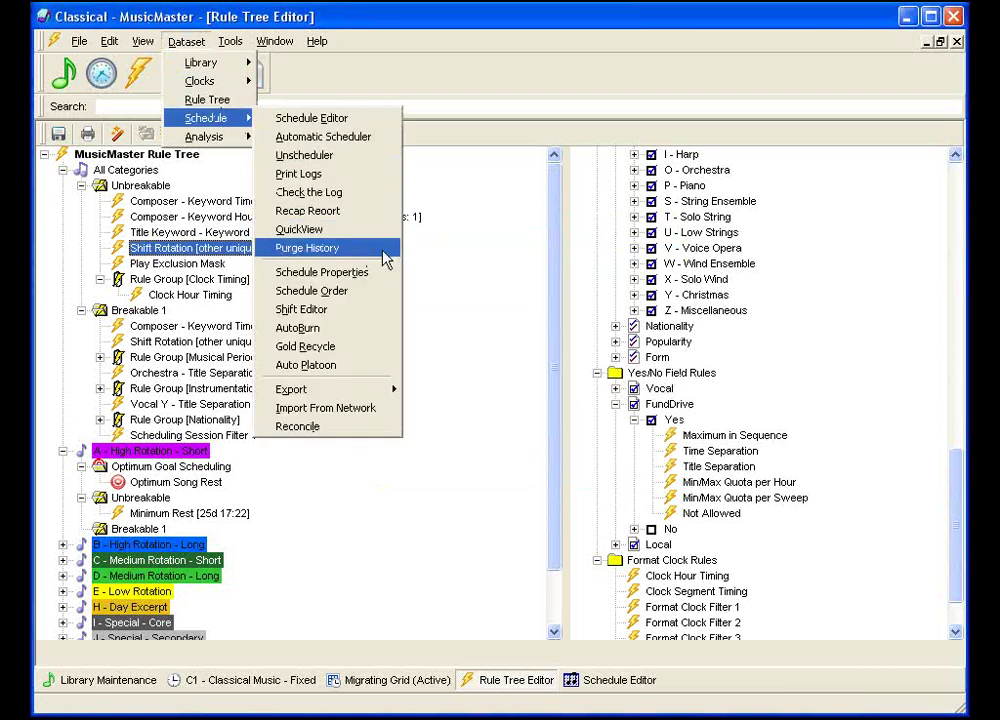
click(386, 251)
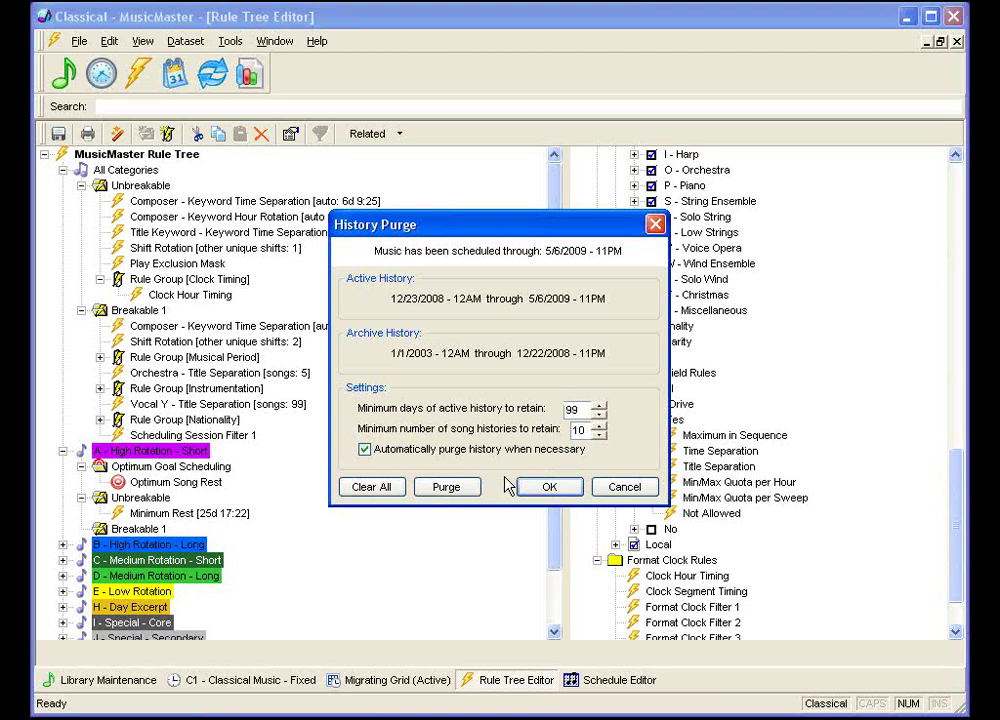
click(624, 488)
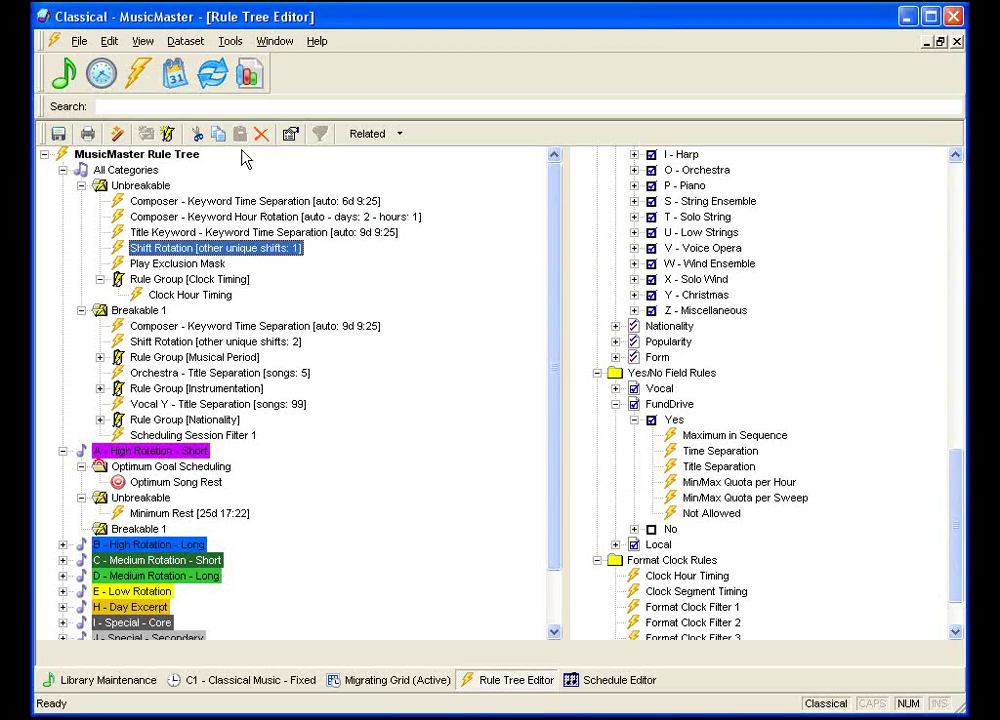
Step: Open the History Browser and set its time period from 1/1/2009 12AM to 4/30/2009 11PM
click(233, 42)
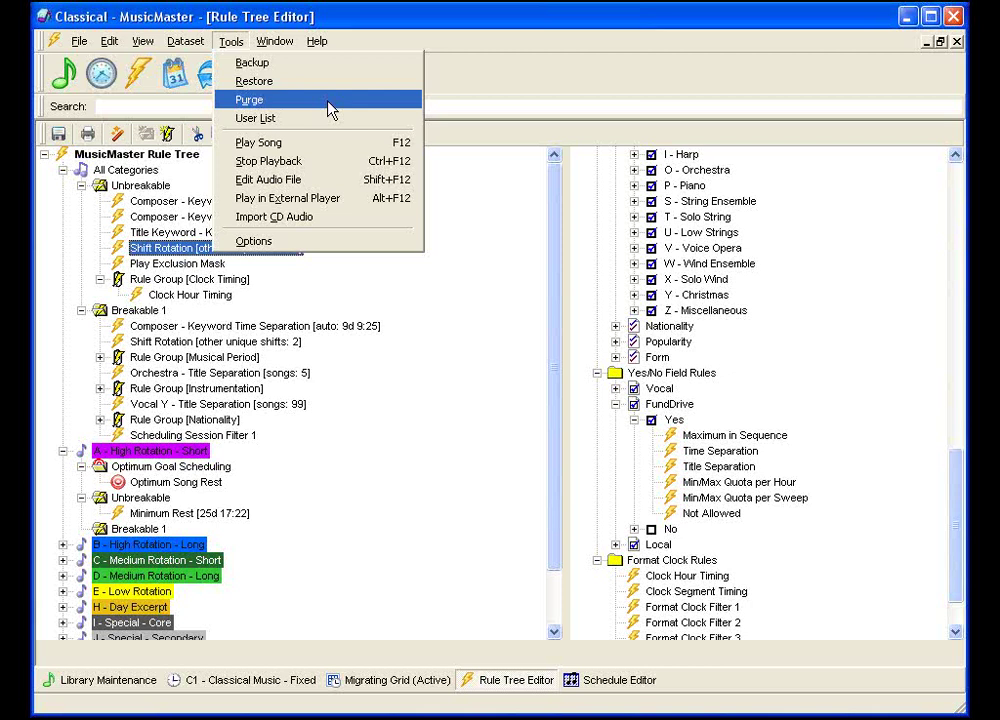
click(446, 527)
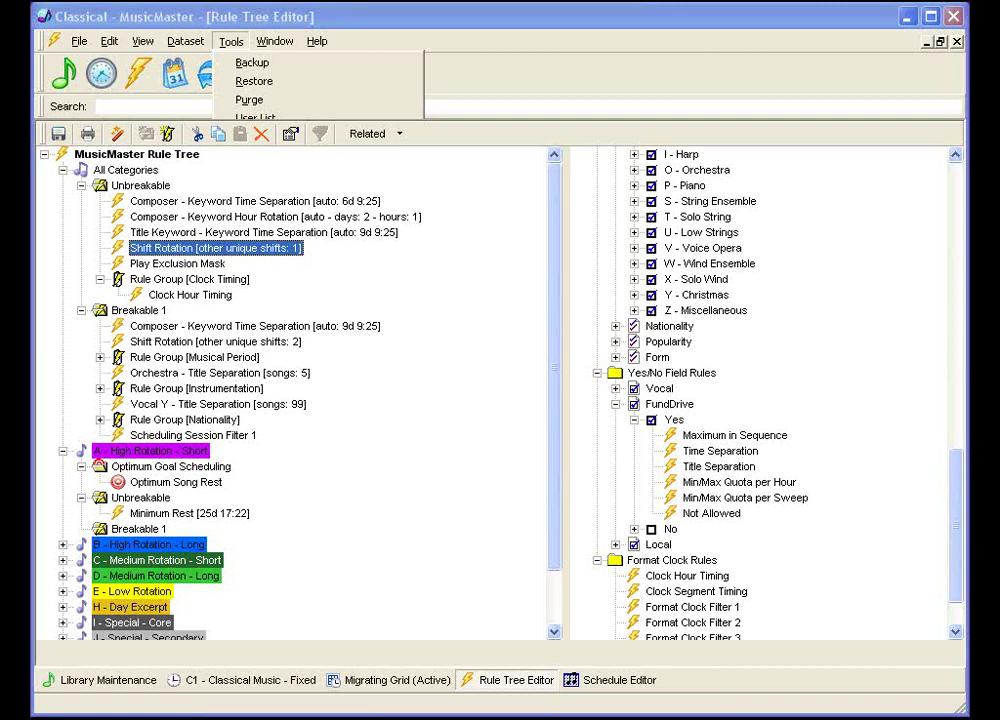
key(h)
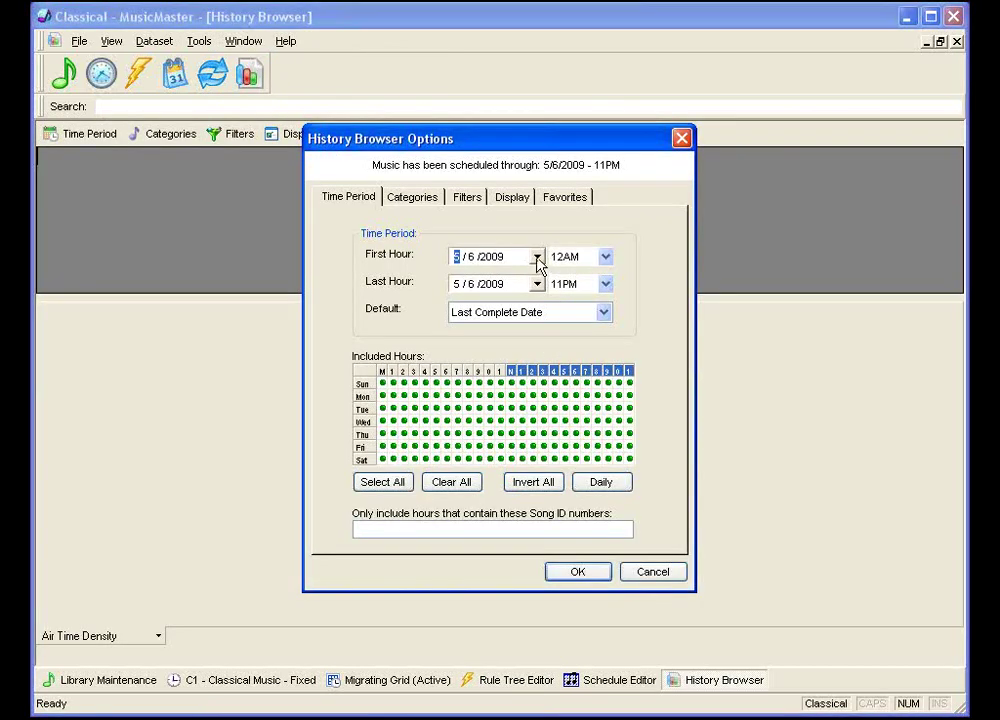
click(537, 257)
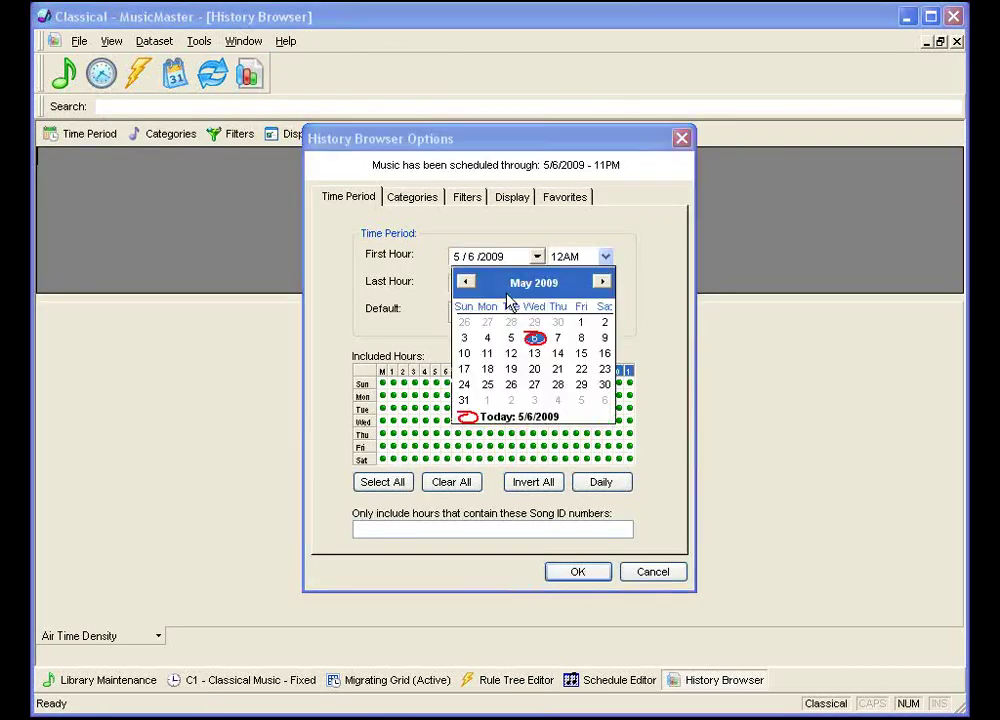
click(466, 283)
click(466, 283)
click(466, 283)
click(466, 283)
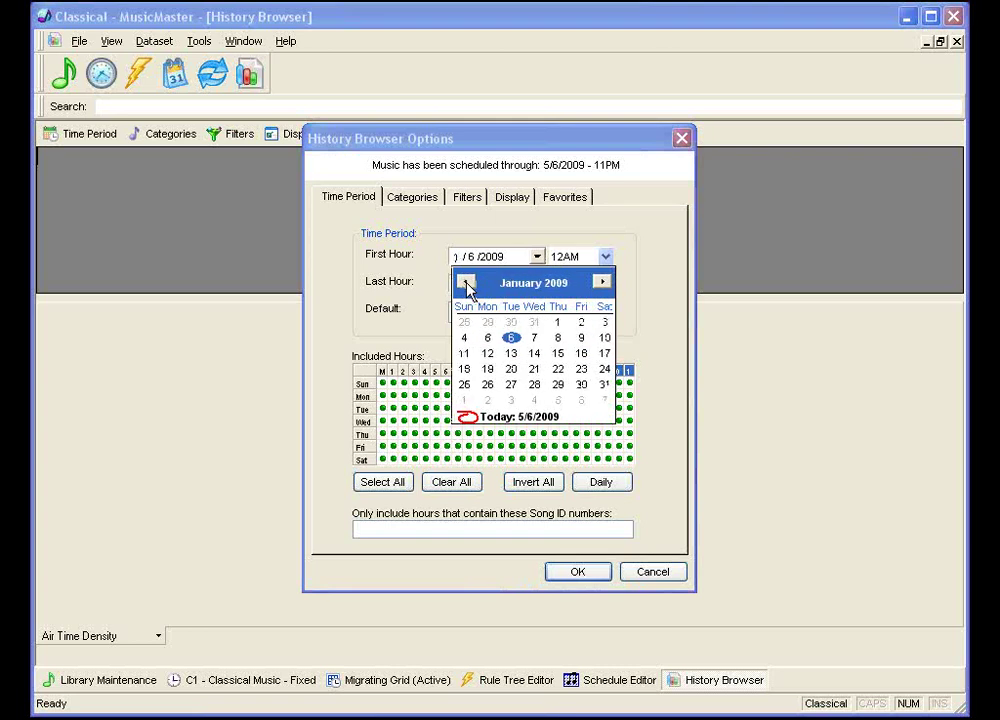
click(557, 323)
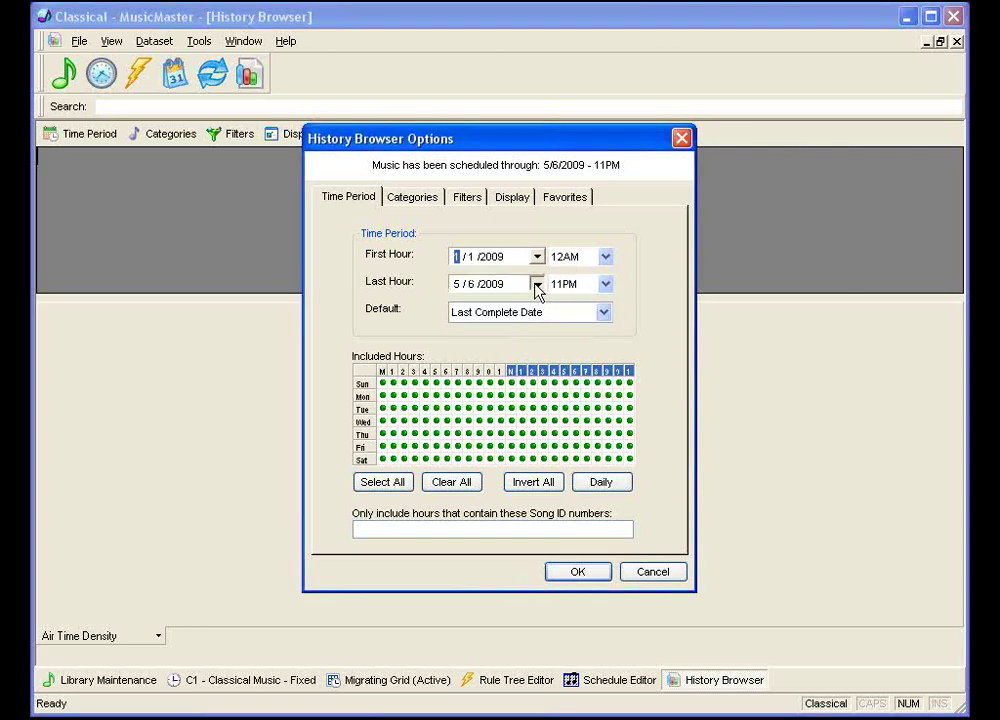
click(537, 284)
click(559, 349)
Step: Exclude the Uncategorized Songs, Rest, Christmas - Secondary and Christmas - Core categories from the history query
click(412, 196)
click(364, 466)
click(364, 450)
click(364, 433)
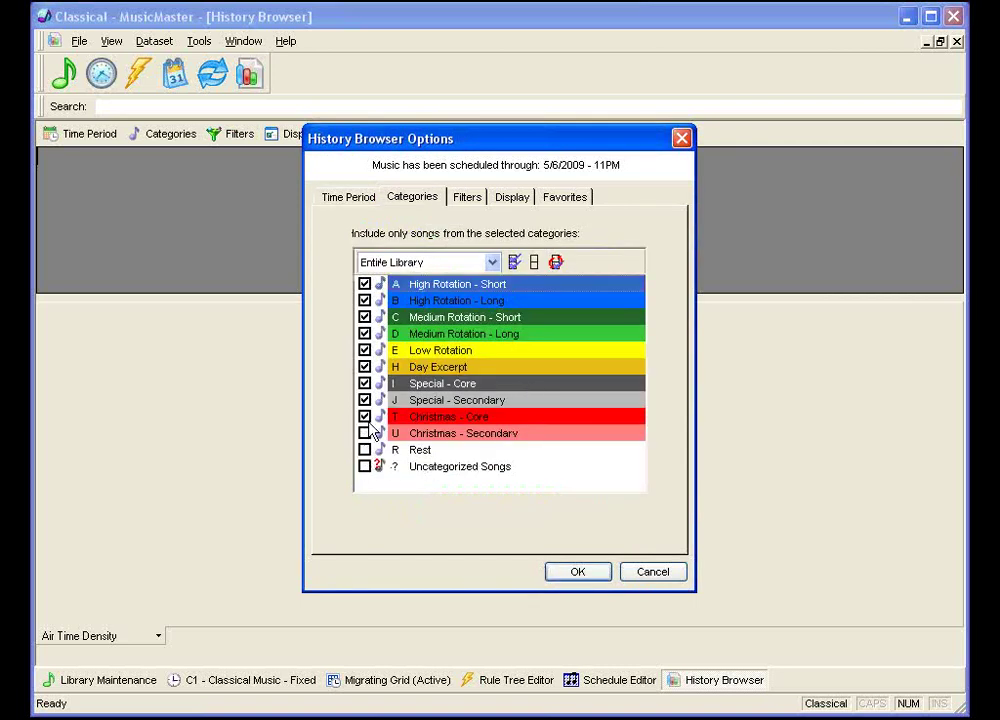
click(364, 416)
Step: Set the history display mode to Composer with Show Rank set to Yes, and run the history report
click(515, 199)
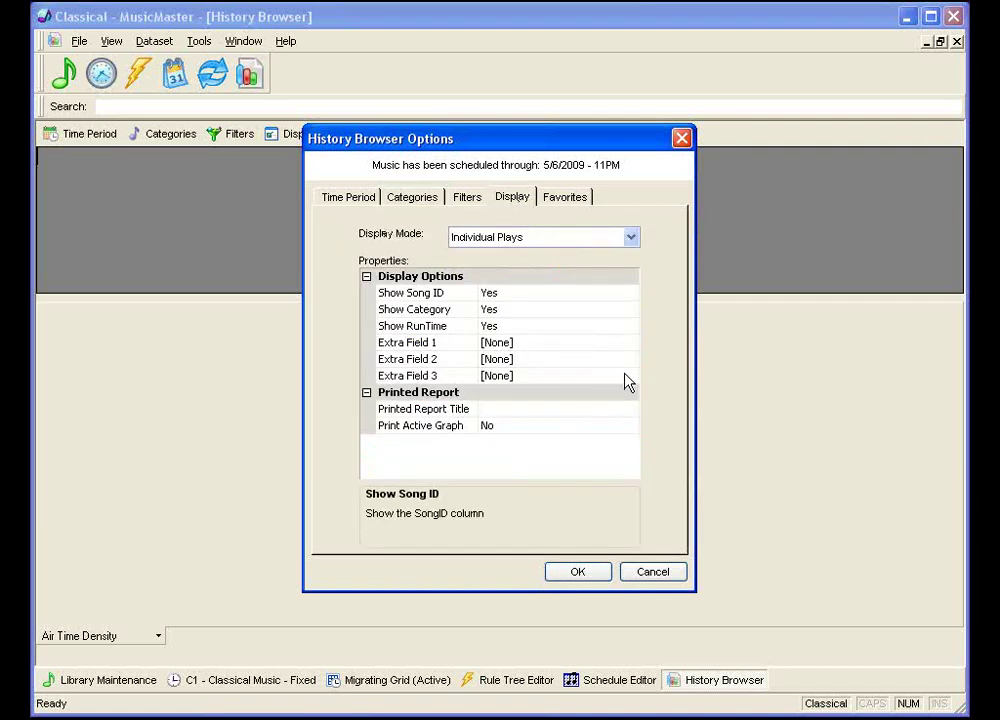
click(632, 237)
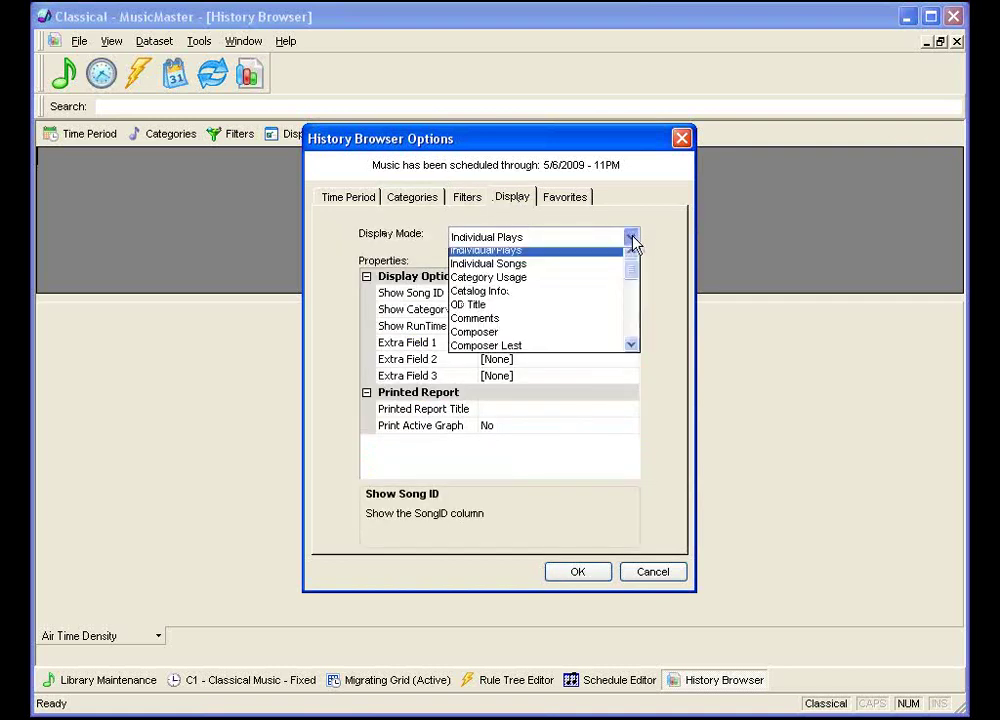
click(549, 339)
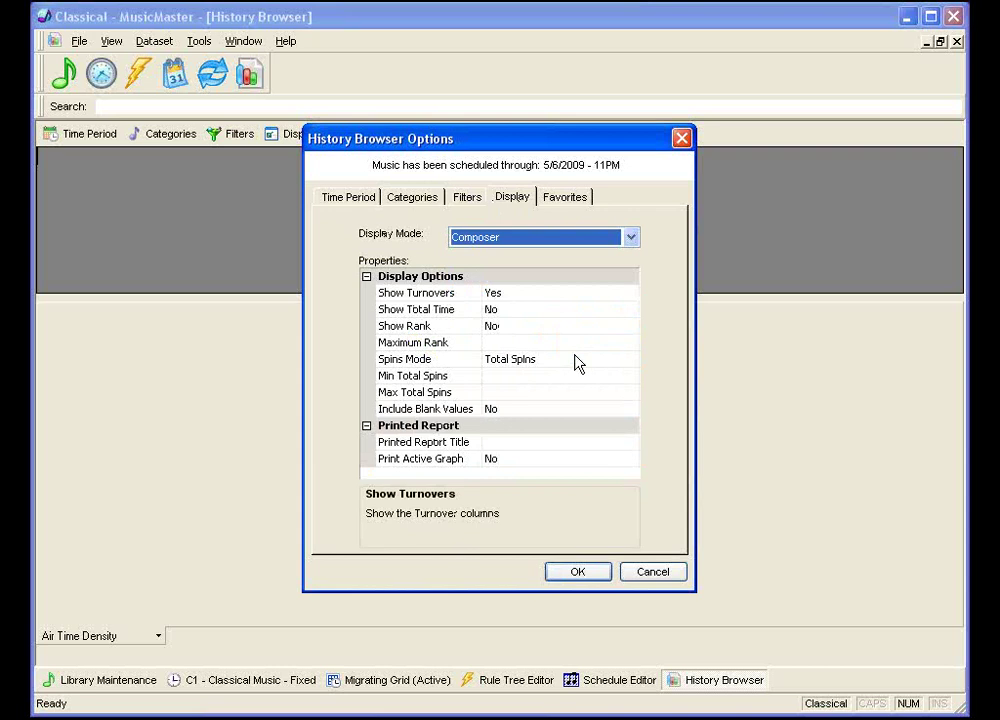
double_click(527, 327)
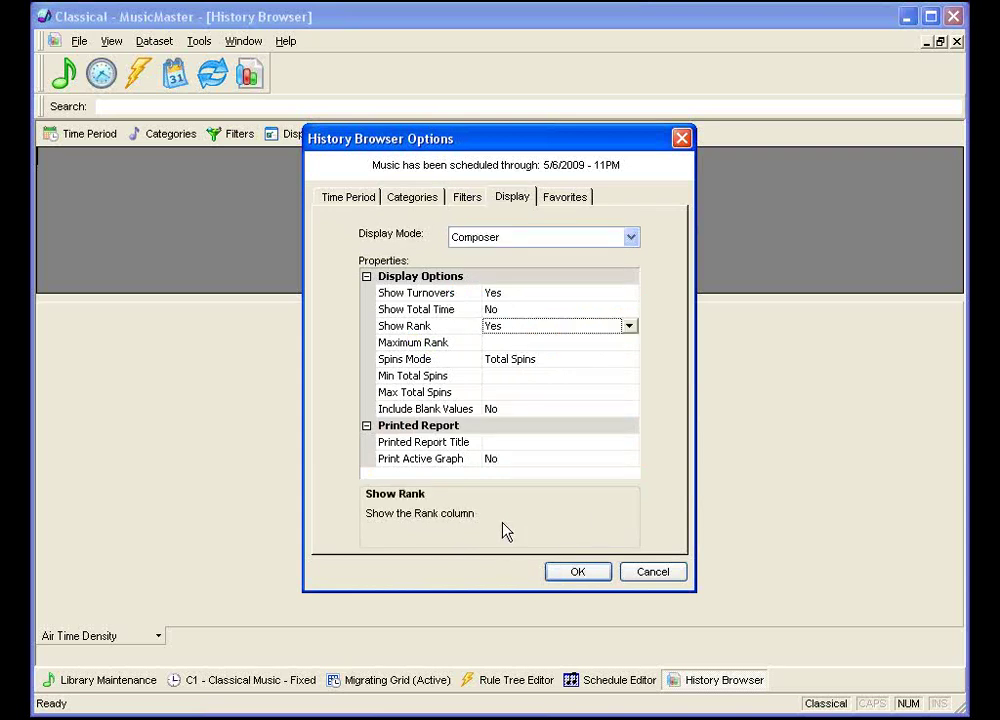
click(576, 574)
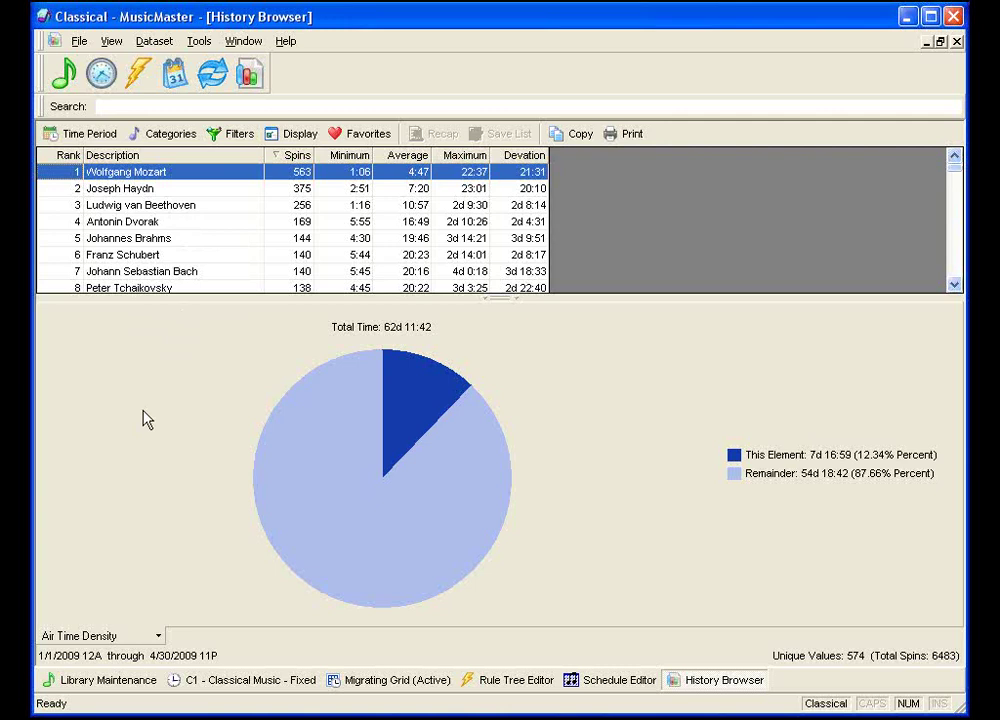
Step: Switch to Library Maintenance and display the categories bar alongside the Entire Library song list
click(135, 688)
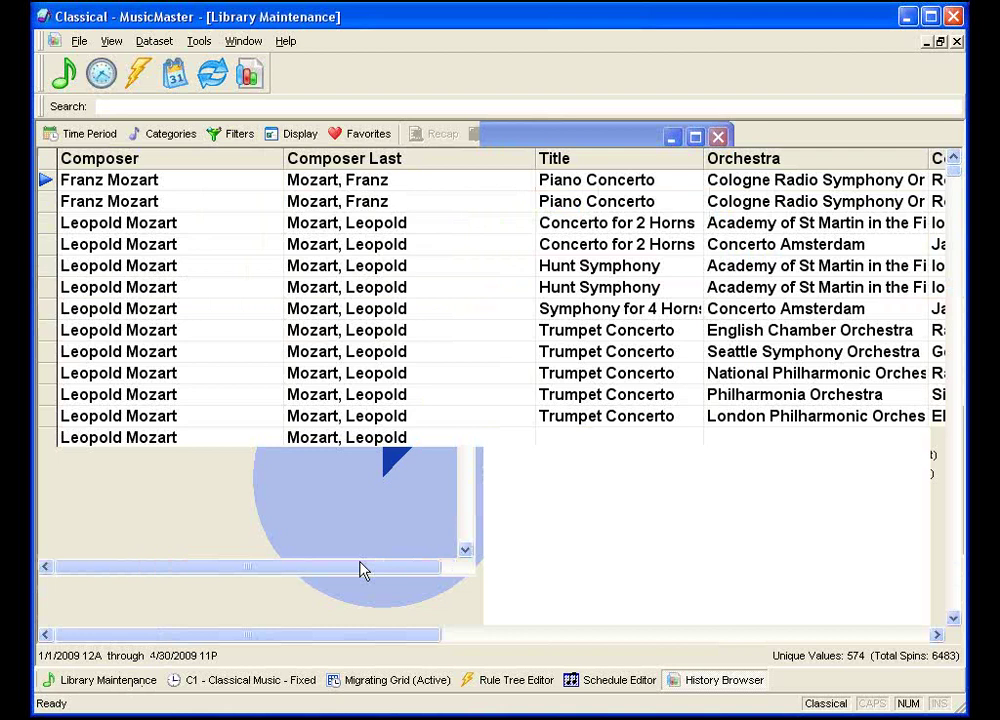
click(143, 41)
click(168, 118)
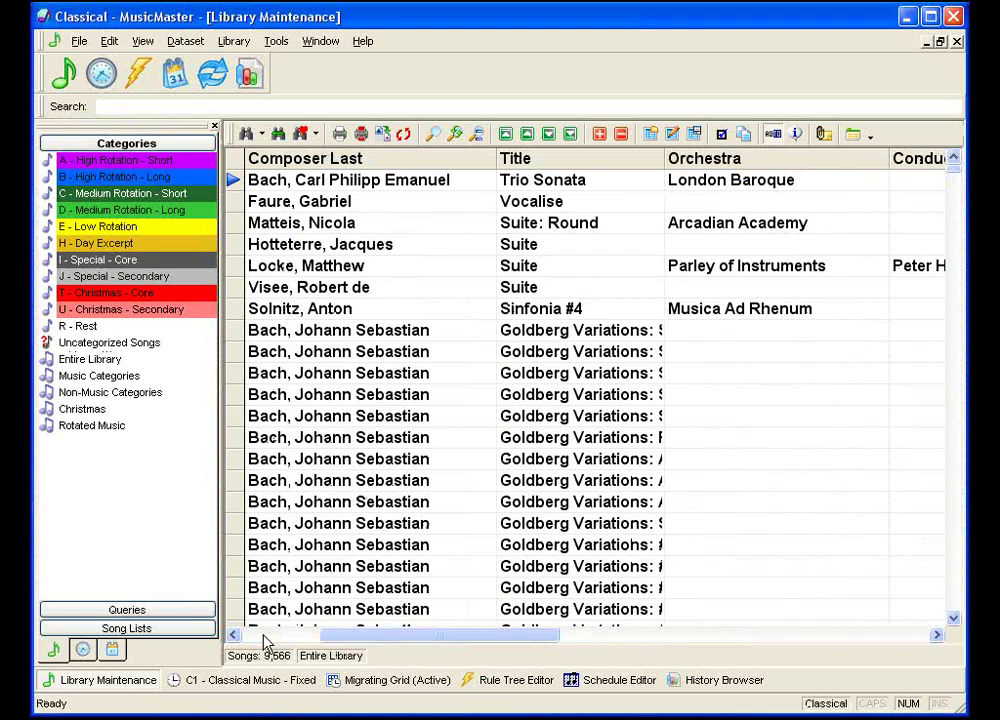
Step: Run a library analysis of the Entire Library by Composer, review the counts and percentages, and close it
right_click(338, 181)
click(368, 190)
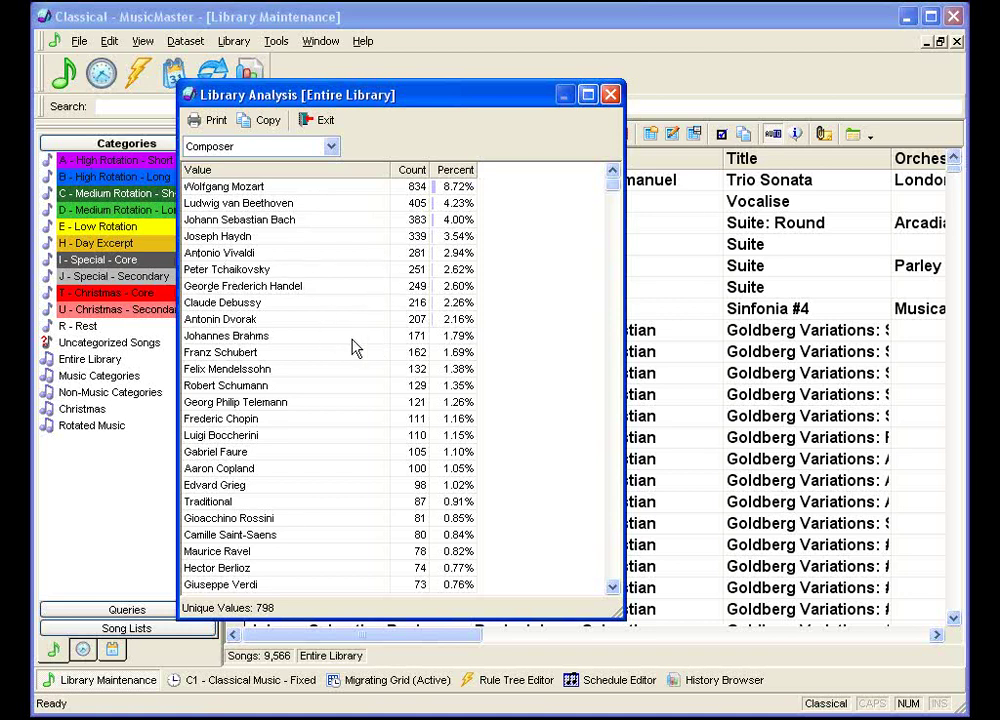
click(611, 96)
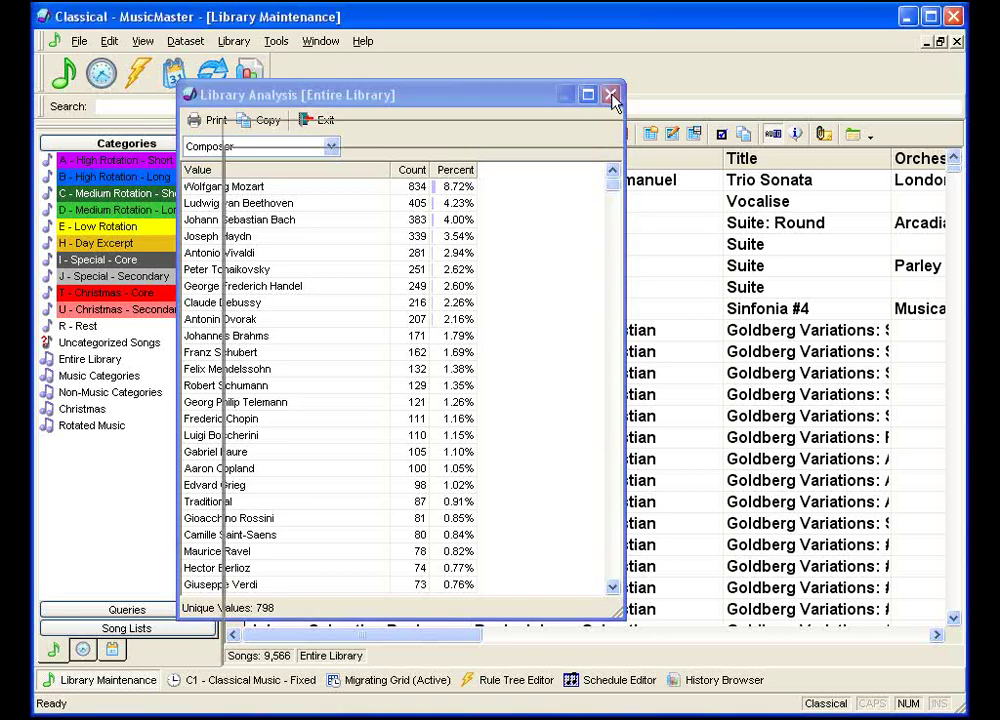
Step: Return to the History Browser, select Johannes Brahms to chart his air time density, and examine the composers ranked by spins
click(714, 681)
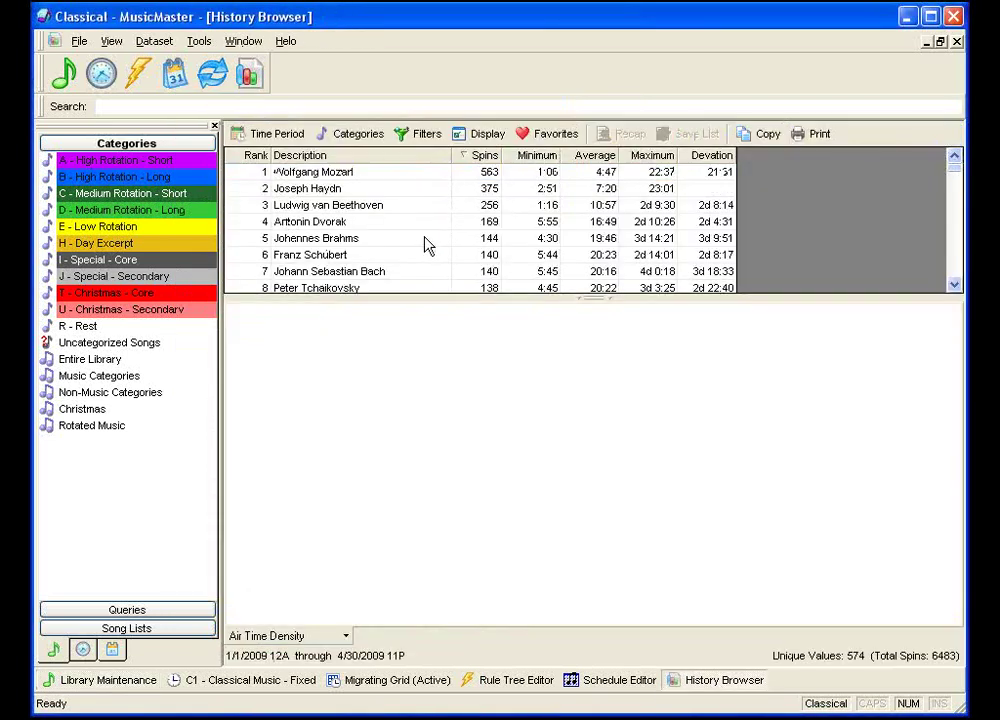
click(424, 245)
scroll(428, 246, down, 3)
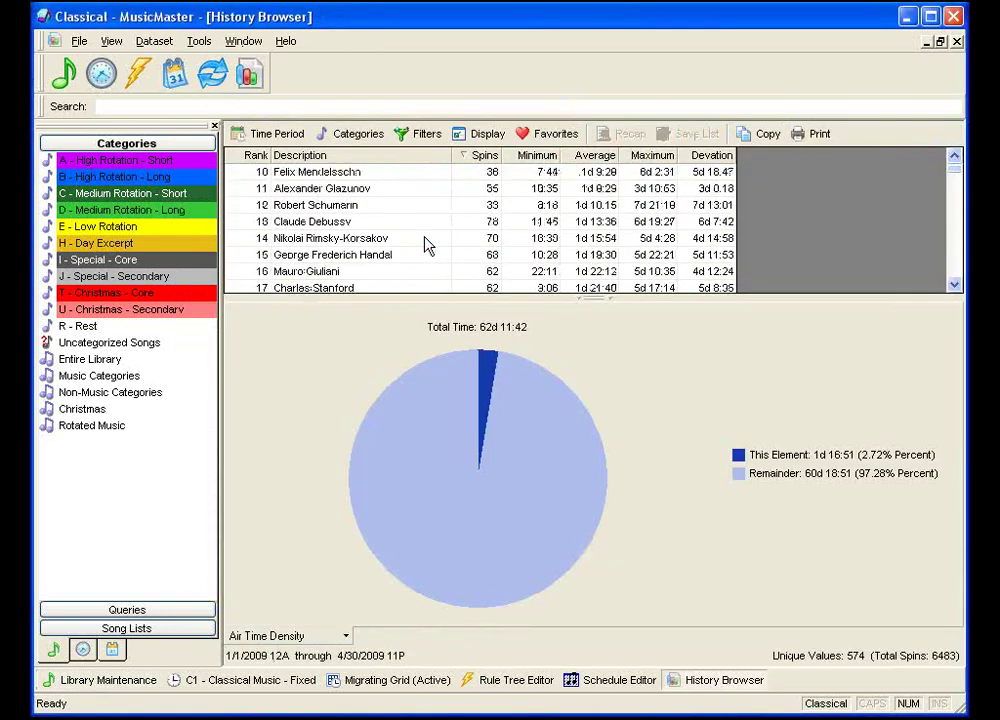
scroll(424, 245, down, 3)
scroll(426, 243, down, 3)
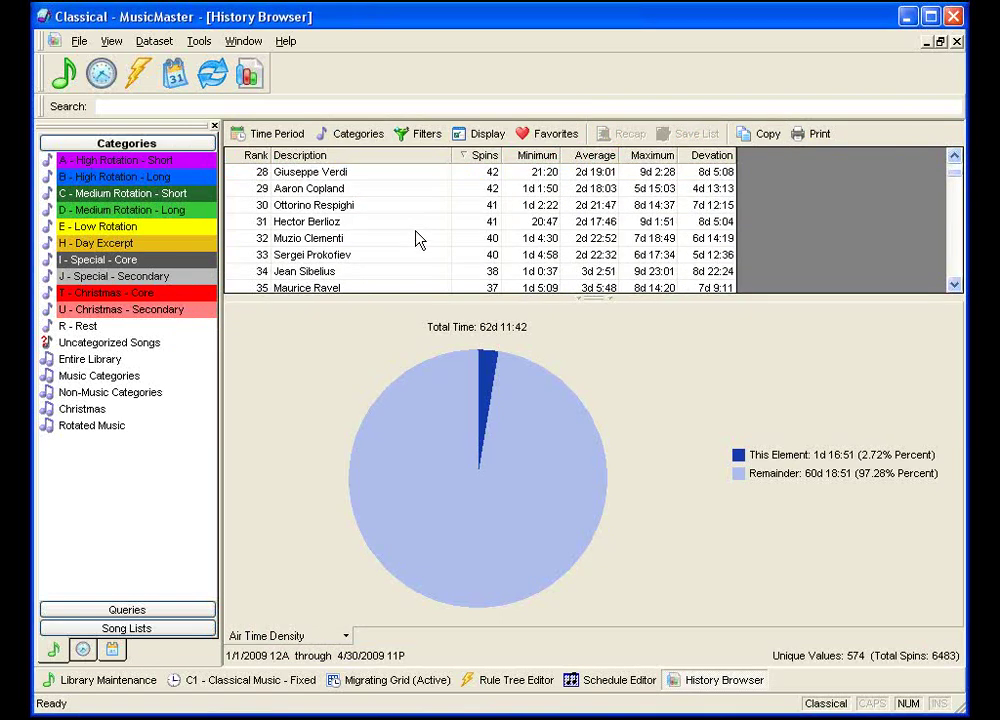
scroll(418, 241, up, 1)
scroll(418, 243, up, 3)
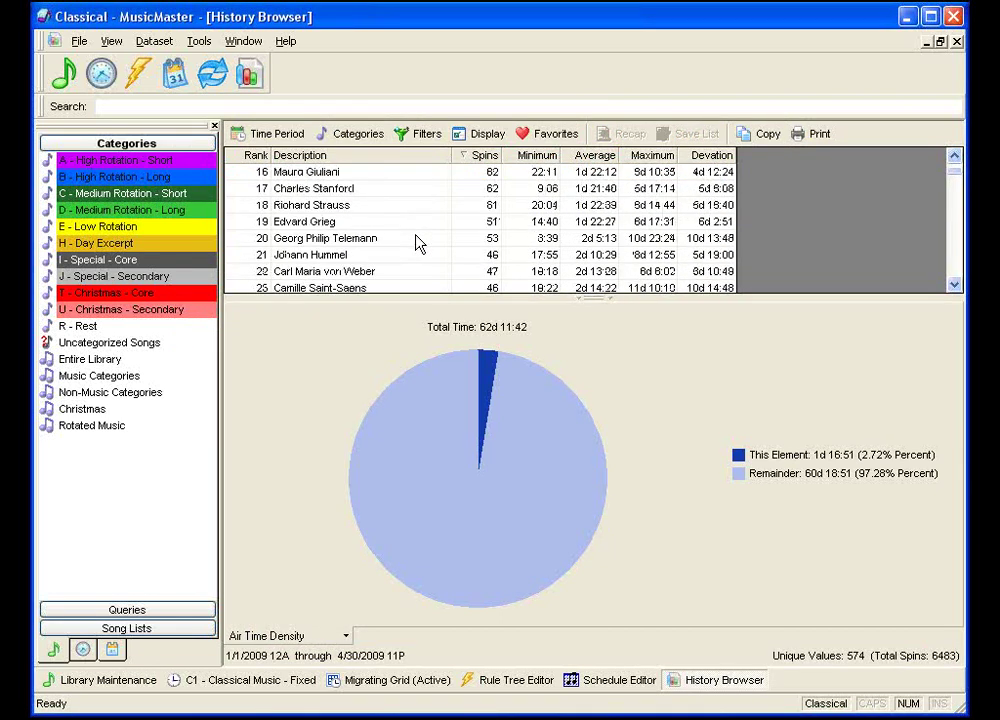
scroll(418, 243, up, 2)
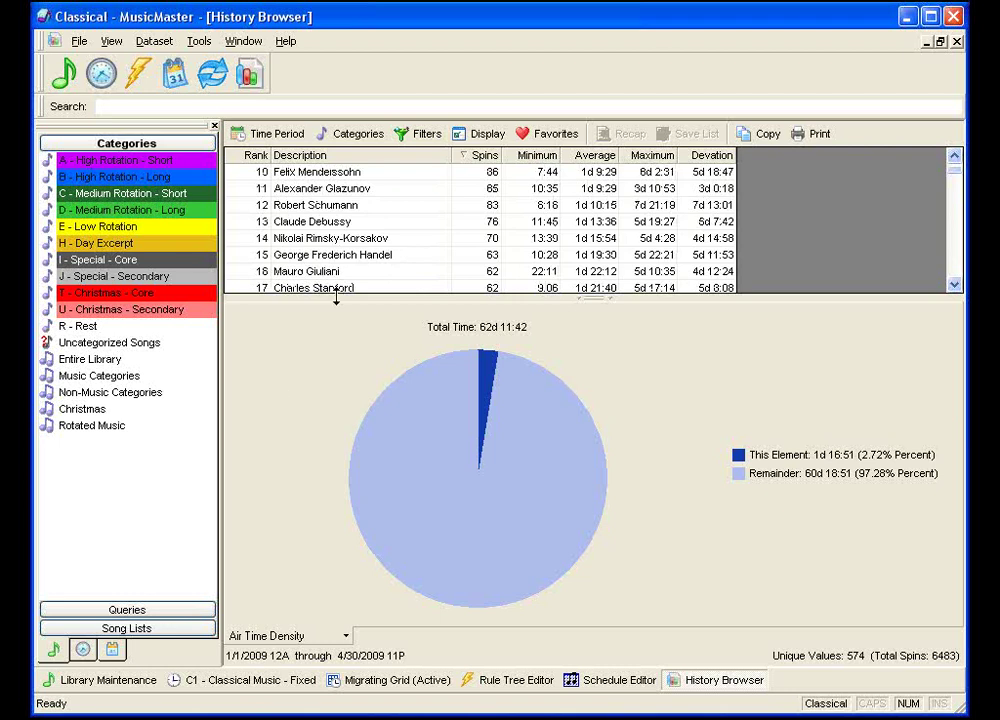
Step: Enlarge the composer list pane and view the air time density of Richard Strauss and Antonio Vivaldi
drag(335, 297, 335, 386)
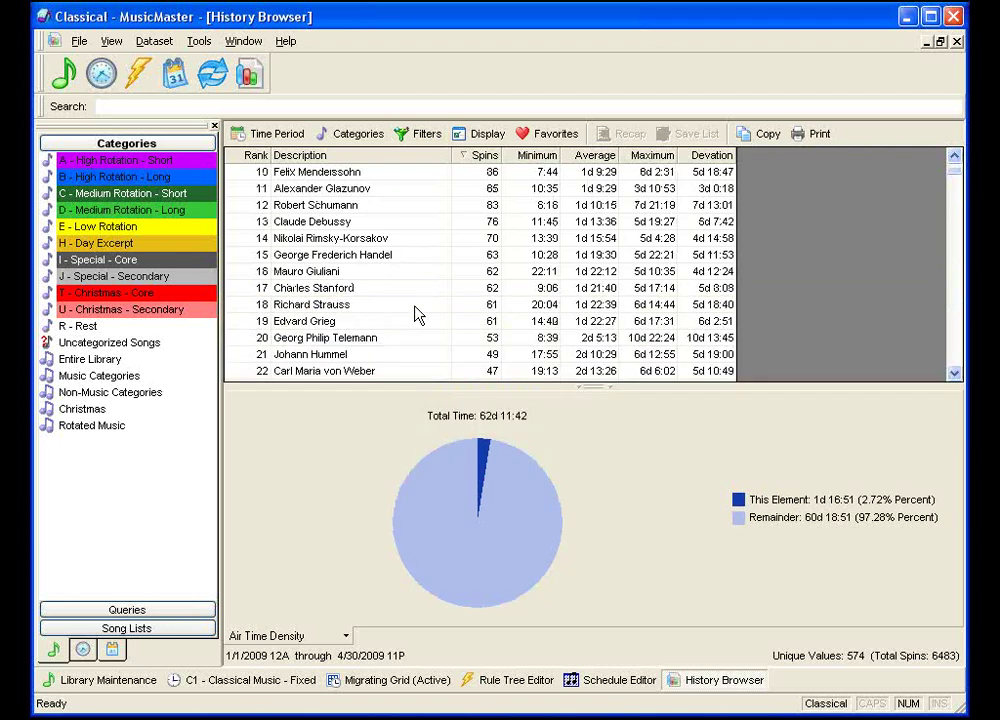
click(415, 307)
scroll(418, 314, down, 3)
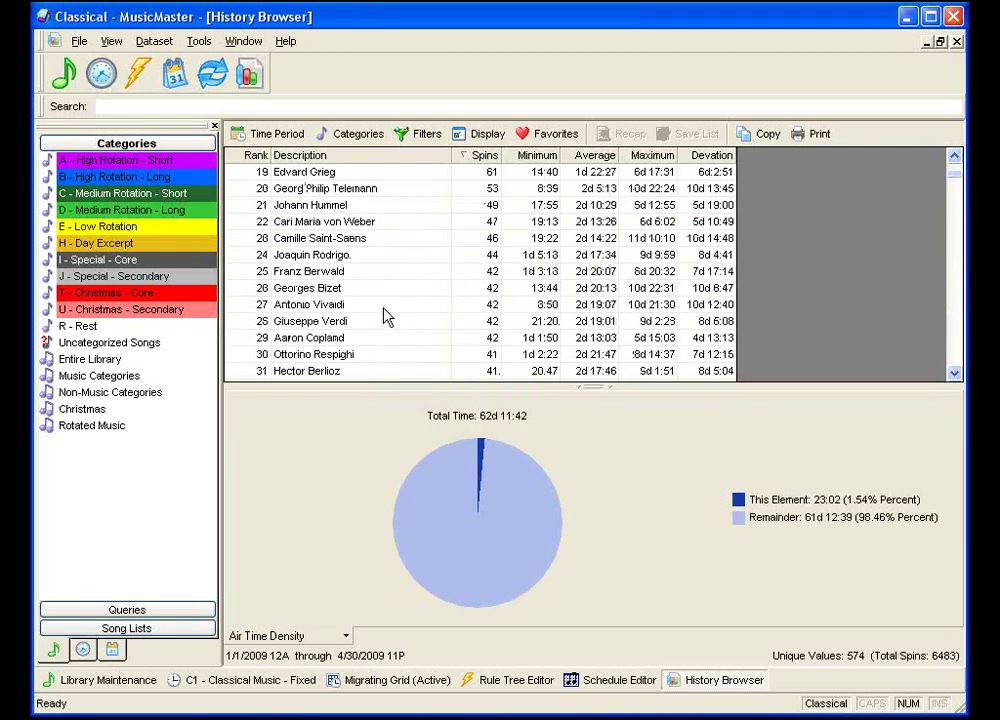
click(384, 308)
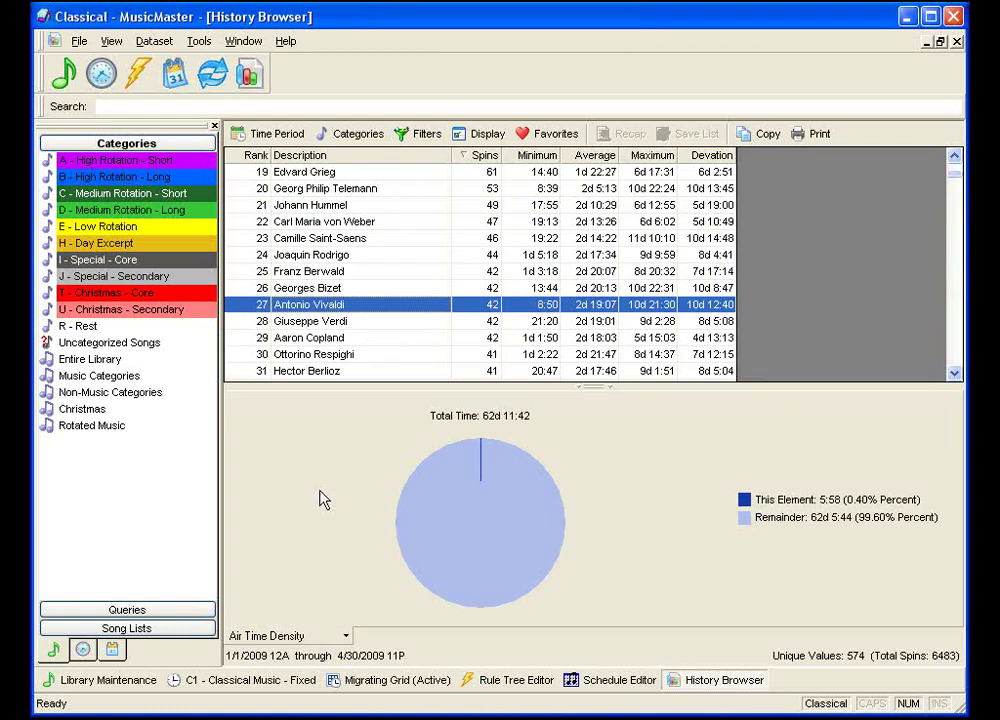